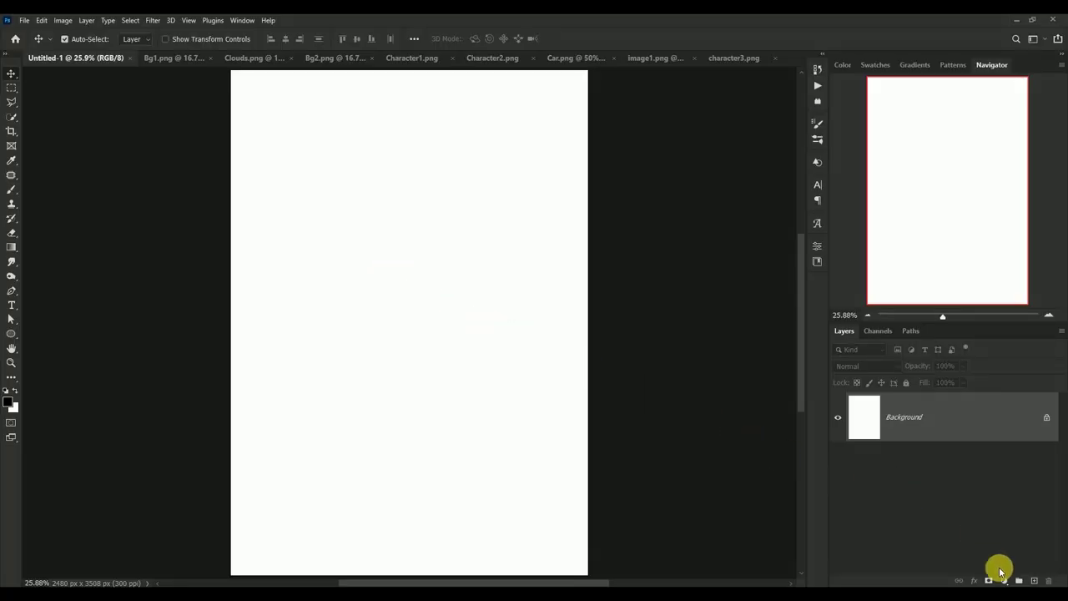
# Fill the Untitled-1 poster with a #343434 dark grey Solid Color layer.
pyautogui.click(1001, 576)
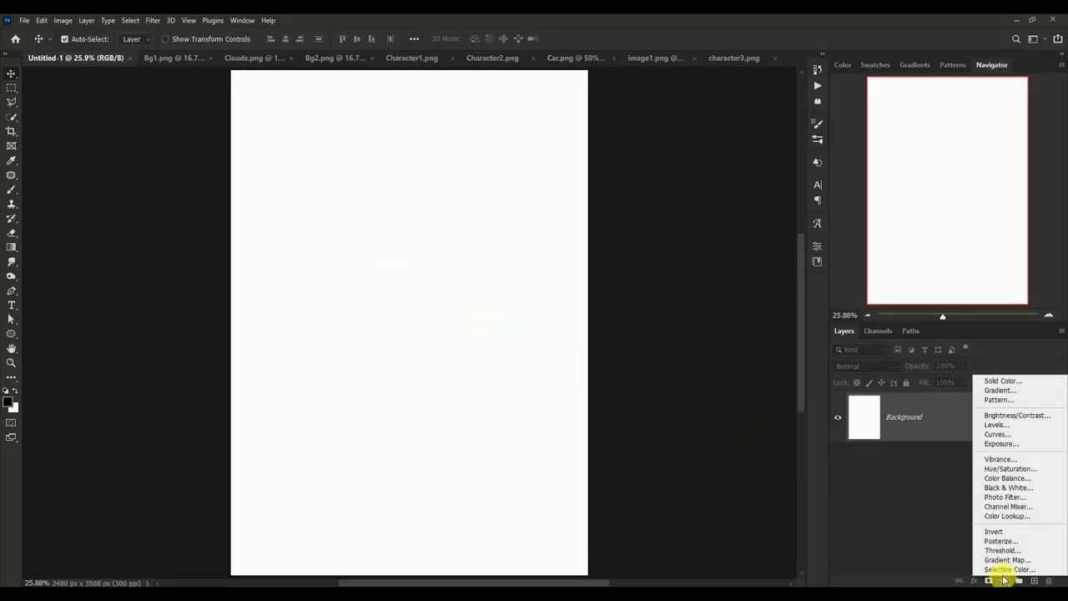
pyautogui.click(1000, 381)
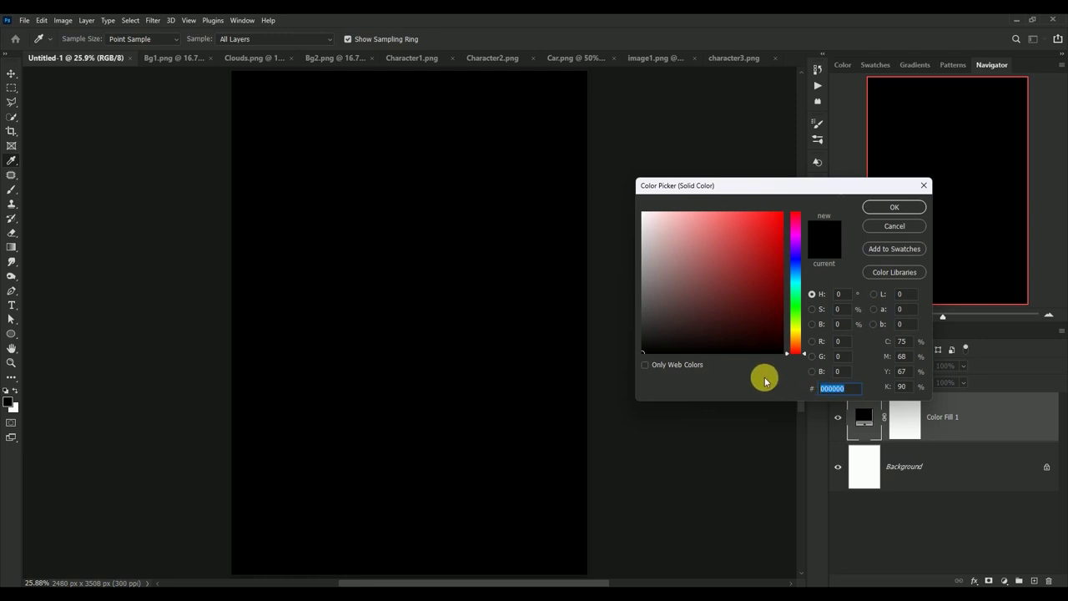
pyautogui.write('343434')
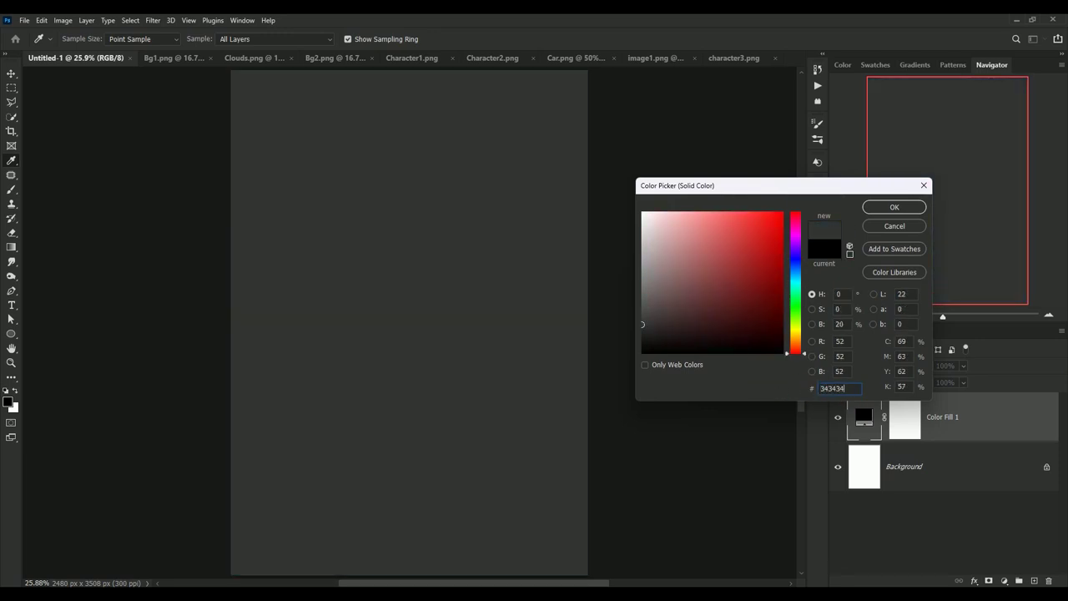
pyautogui.click(893, 207)
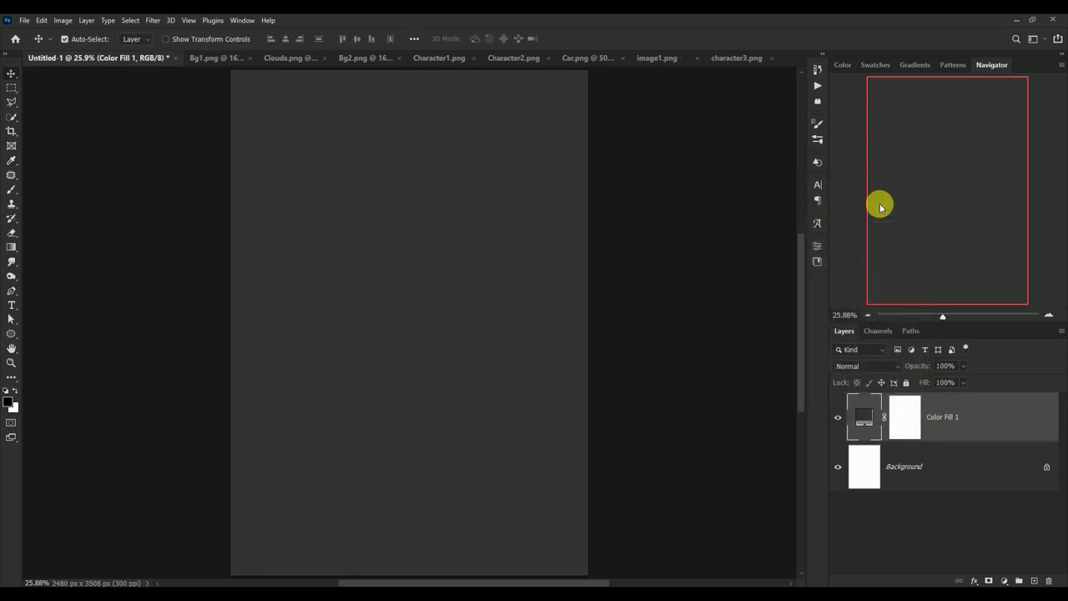
pyautogui.click(205, 58)
# Bring the Bg1.png road into the poster as a smart object at the bottom.
pyautogui.moveTo(486, 439); pyautogui.dragTo(183, 155)
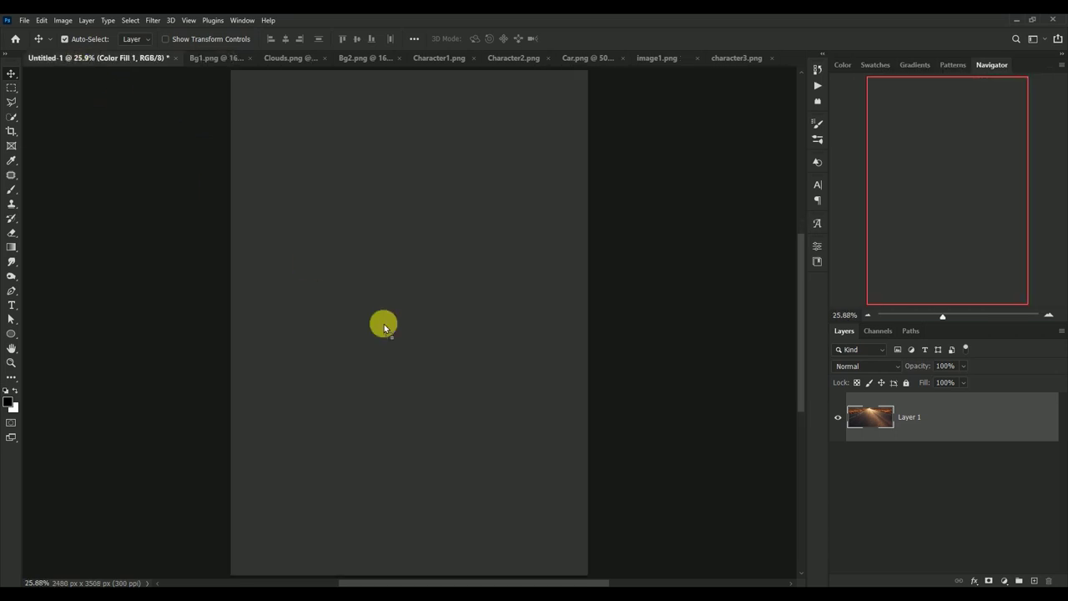
pyautogui.moveTo(182, 155); pyautogui.dragTo(382, 322)
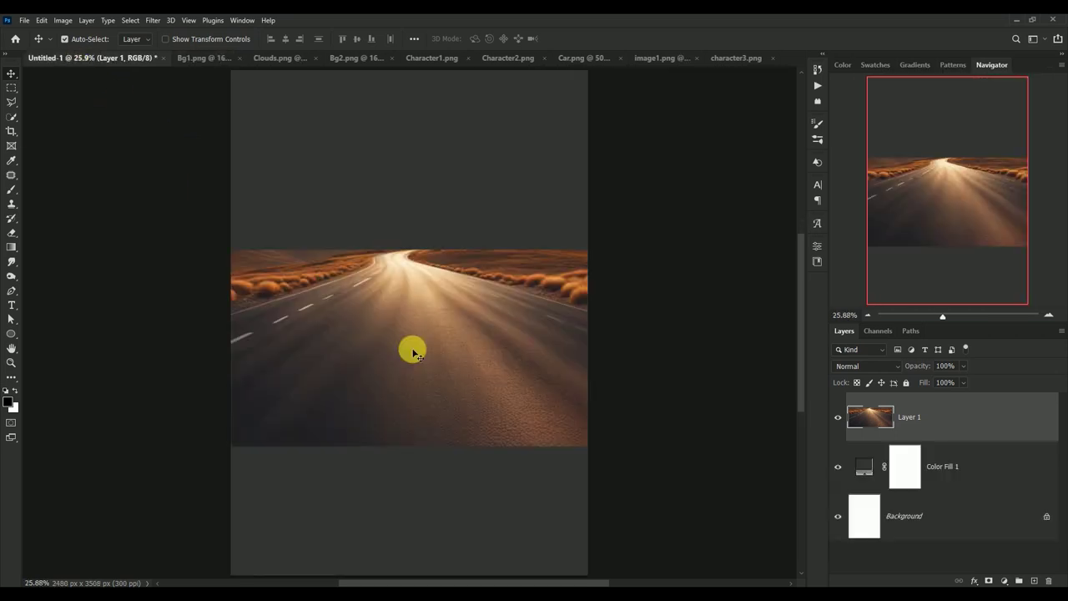
pyautogui.rightClick(964, 416)
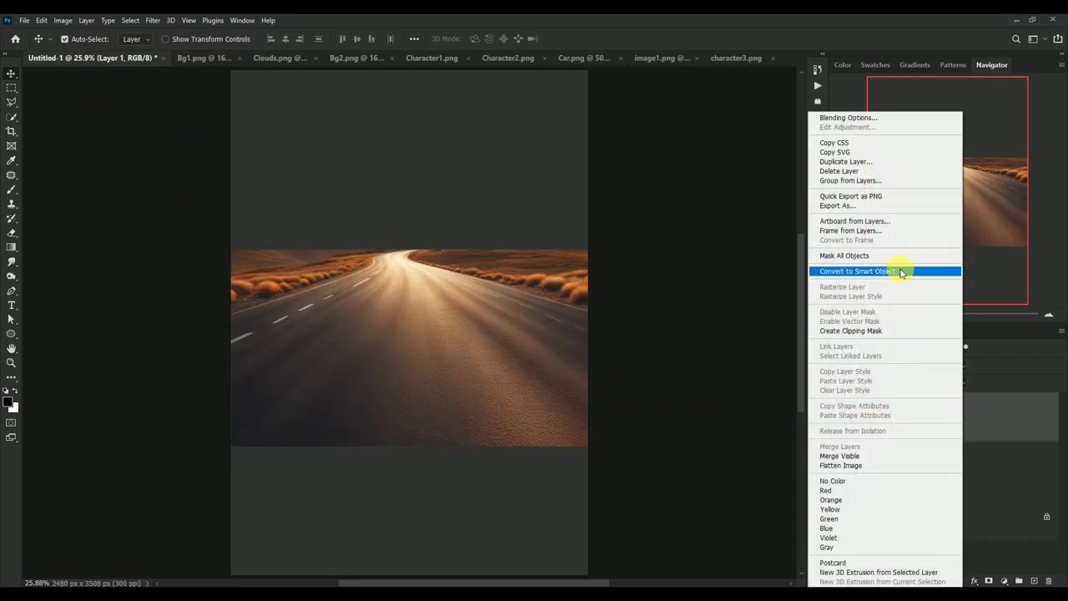
pyautogui.click(901, 273)
pyautogui.moveTo(386, 315); pyautogui.dragTo(406, 461)
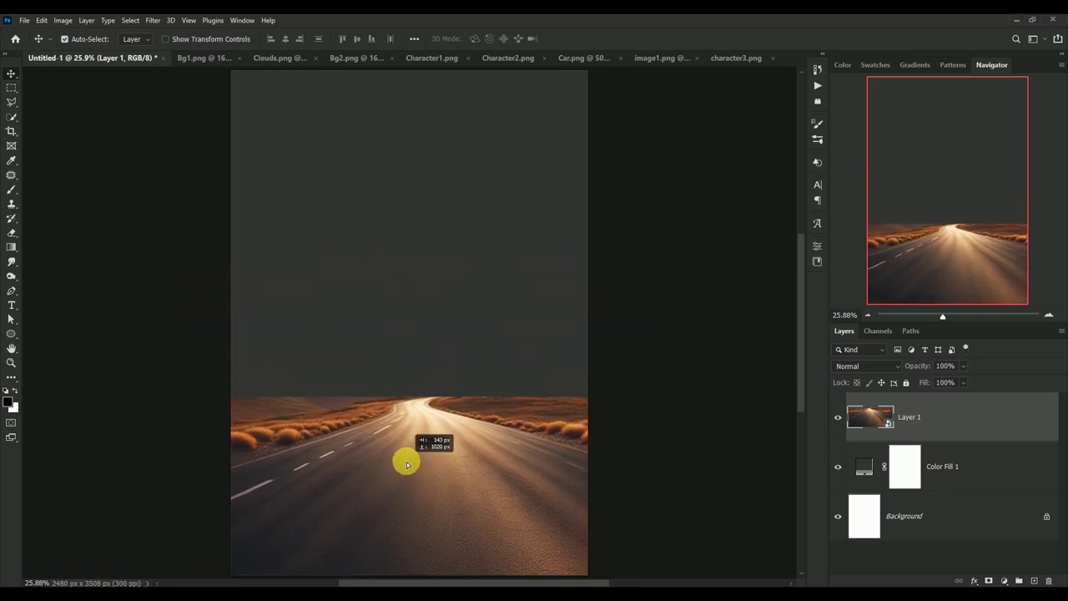
# Mask the road layer with a black-to-white gradient so its top fades into the grey.
pyautogui.click(838, 416)
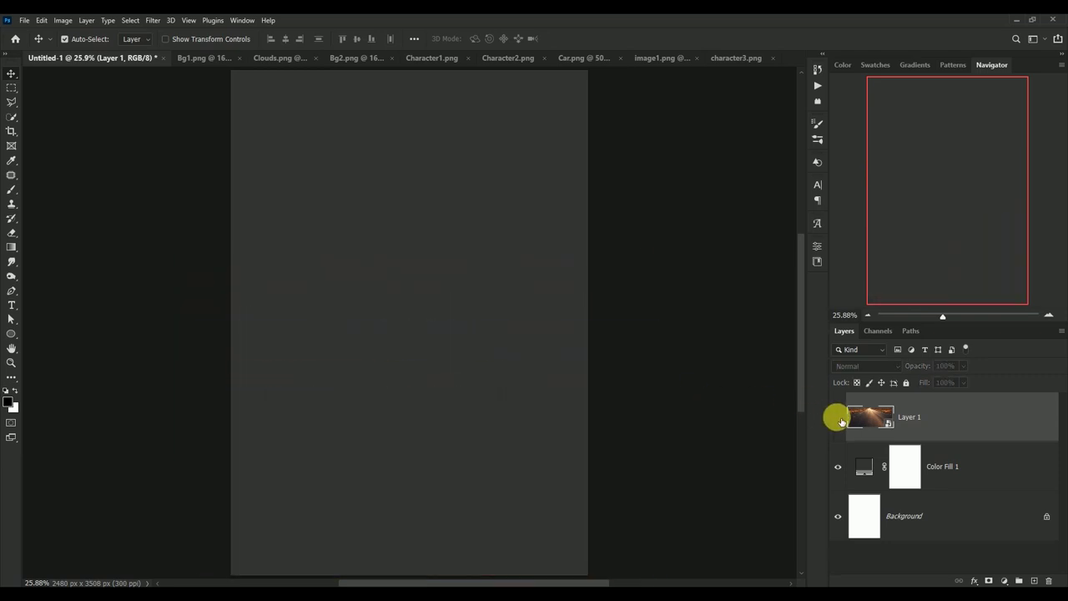
pyautogui.click(837, 416)
pyautogui.click(987, 579)
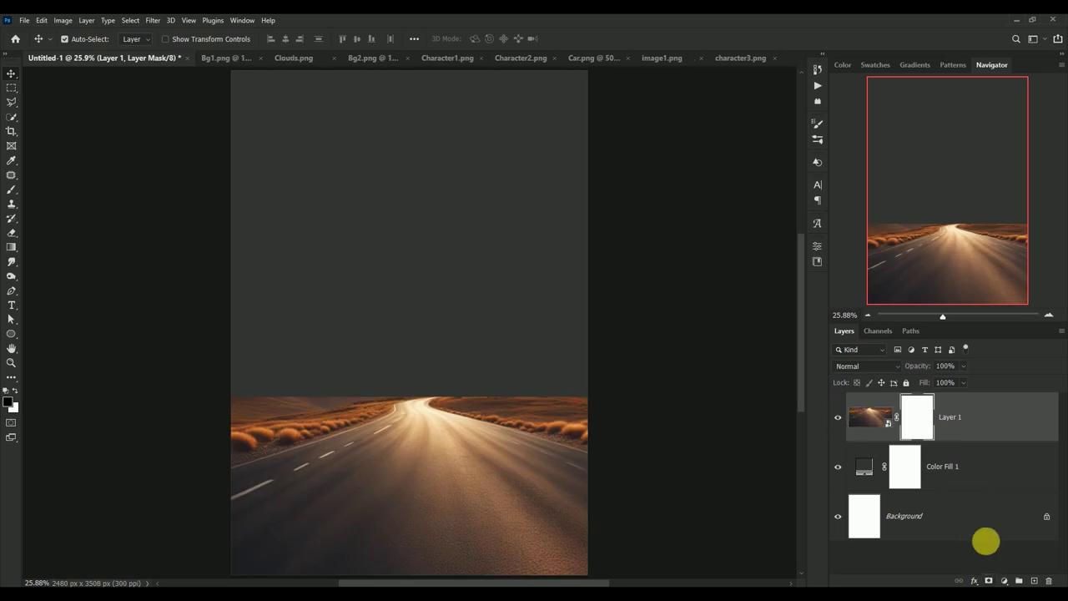
pyautogui.click(11, 247)
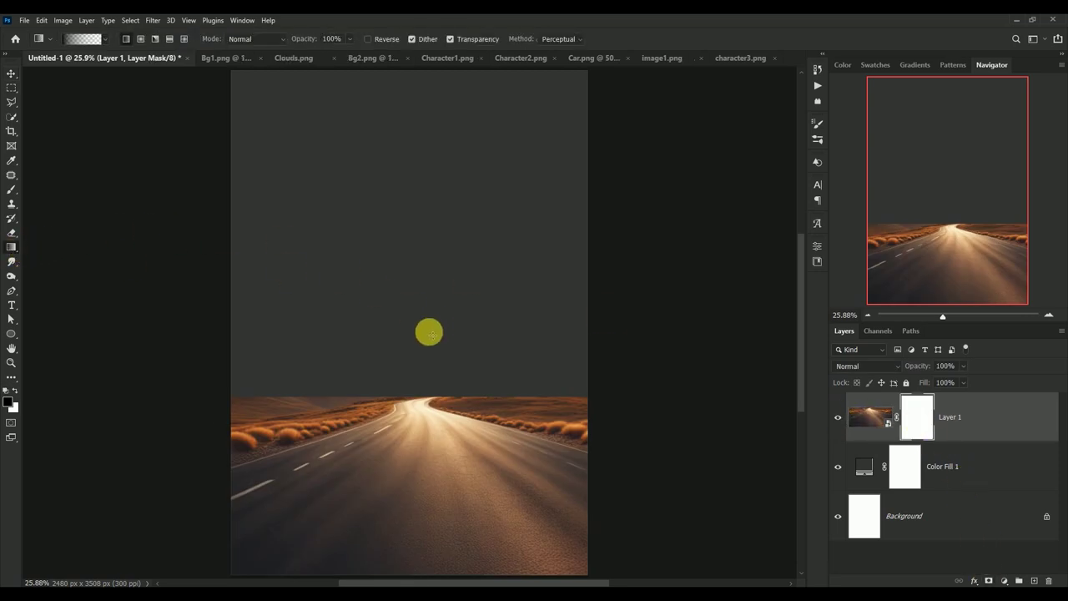
pyautogui.moveTo(417, 369); pyautogui.dragTo(417, 477)
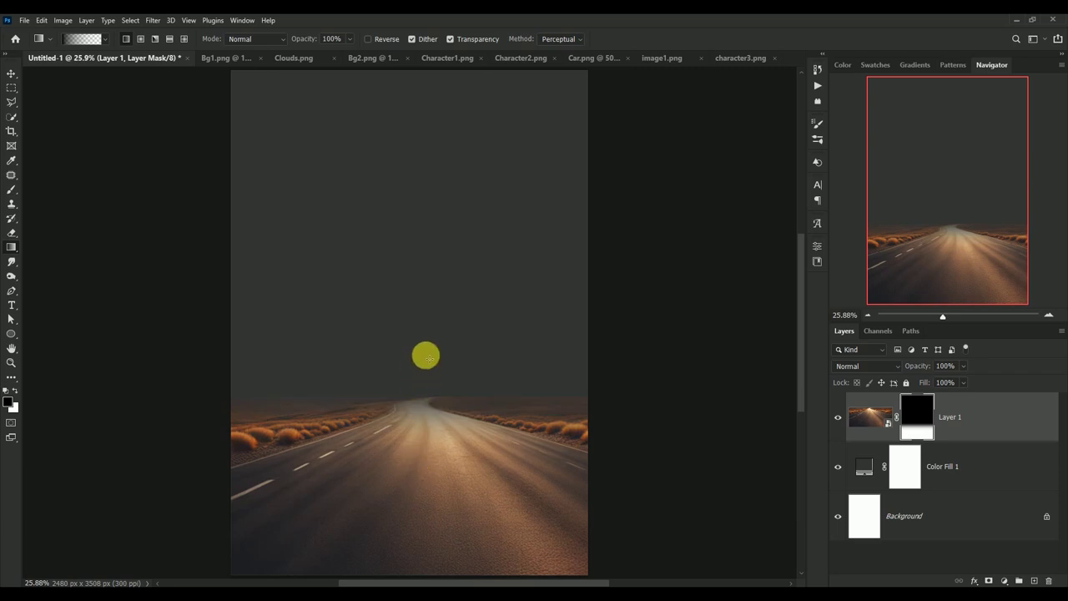
pyautogui.moveTo(419, 333); pyautogui.dragTo(418, 495)
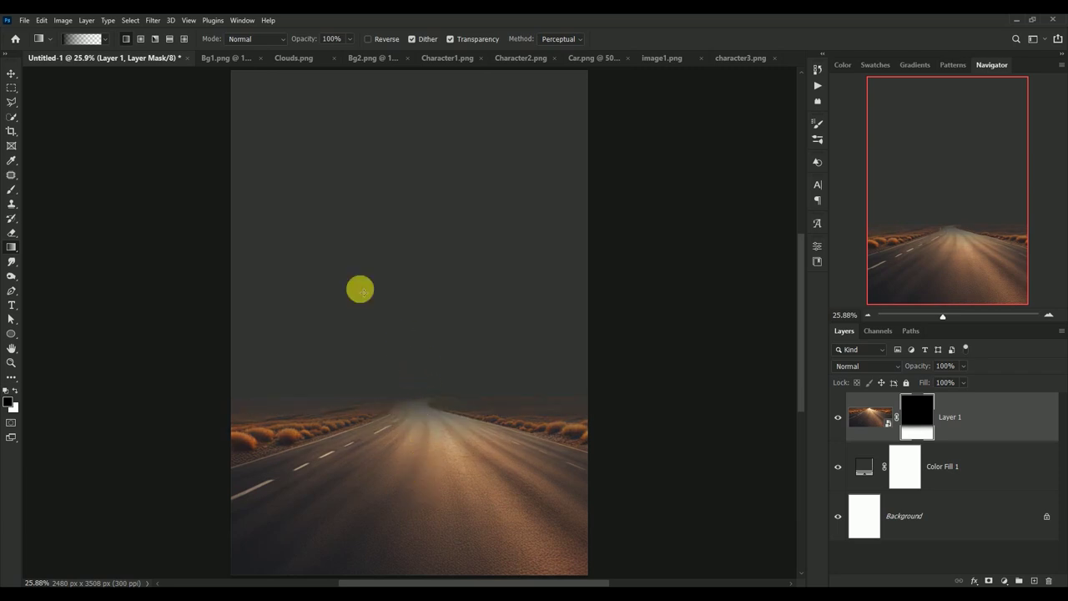
pyautogui.click(12, 73)
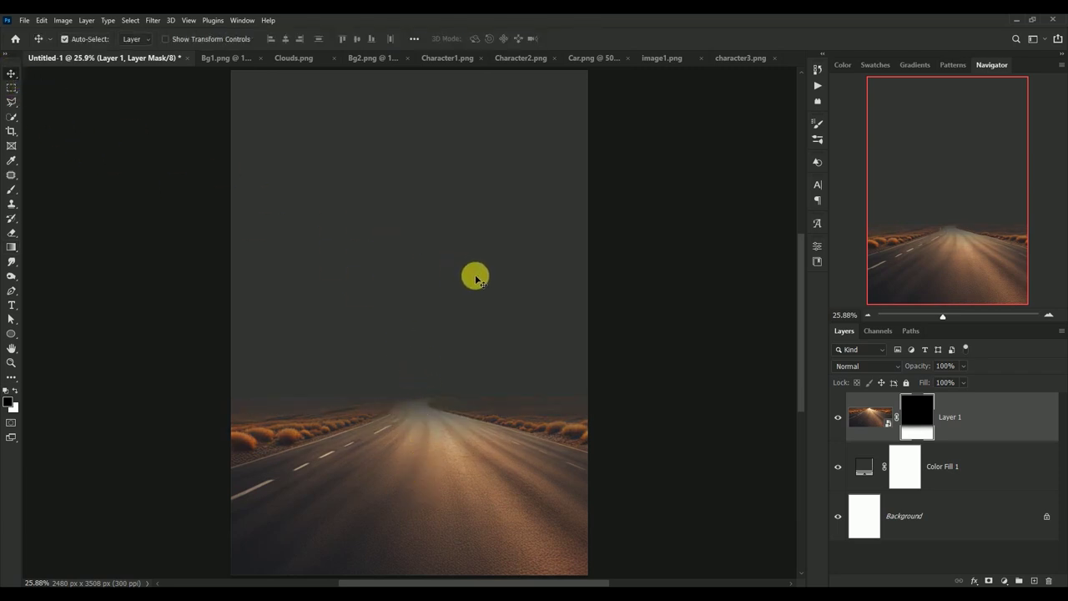
pyautogui.click(865, 422)
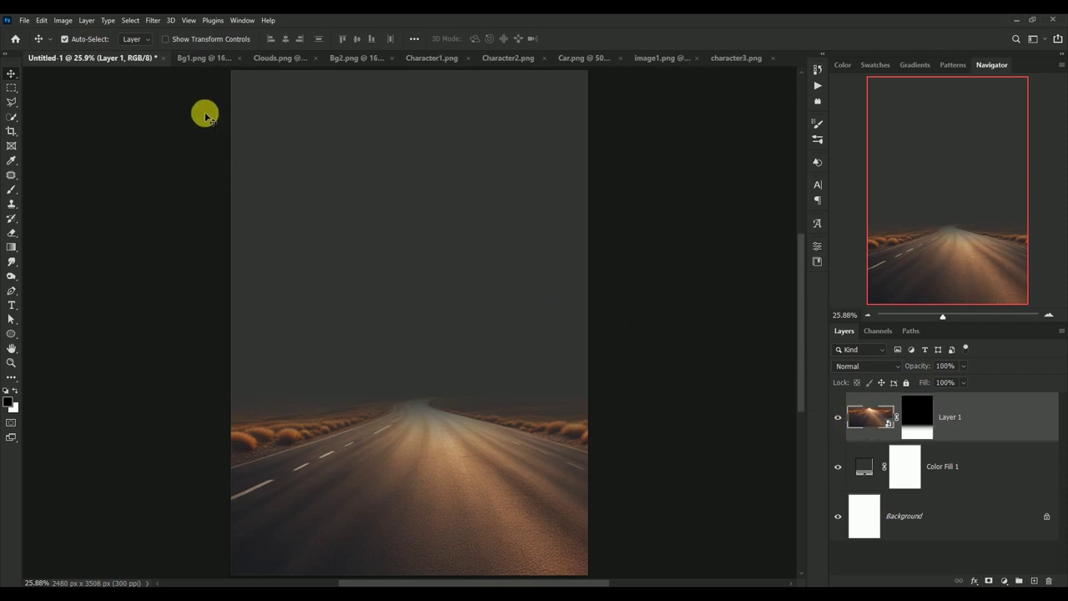
# Apply Camera Raw to the road layer: Highlights -36, Shadows +38, Texture +37, Clarity +37.
pyautogui.click(152, 20)
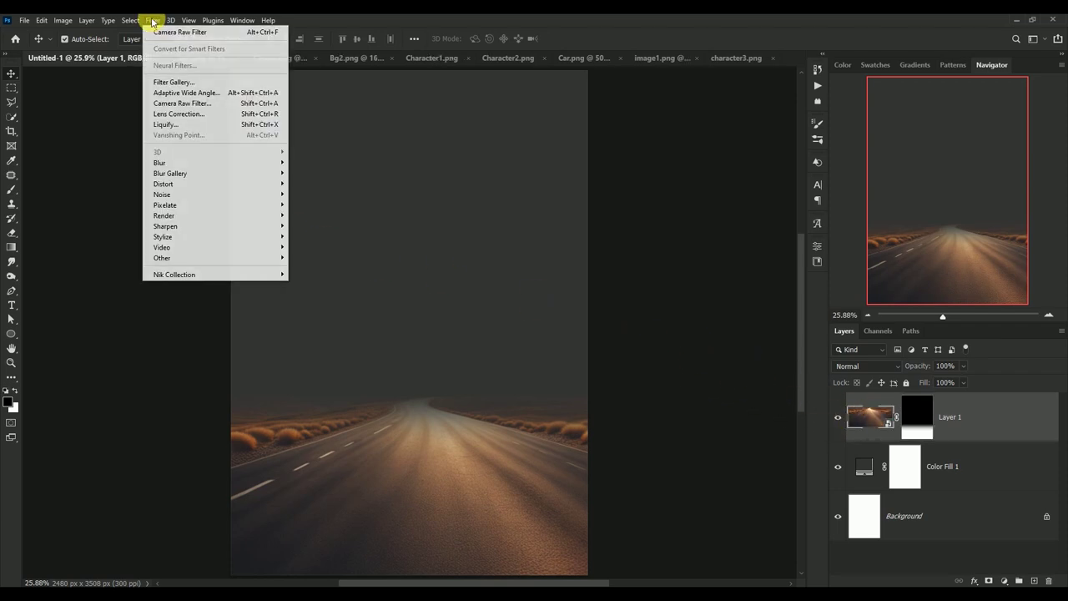
pyautogui.click(165, 103)
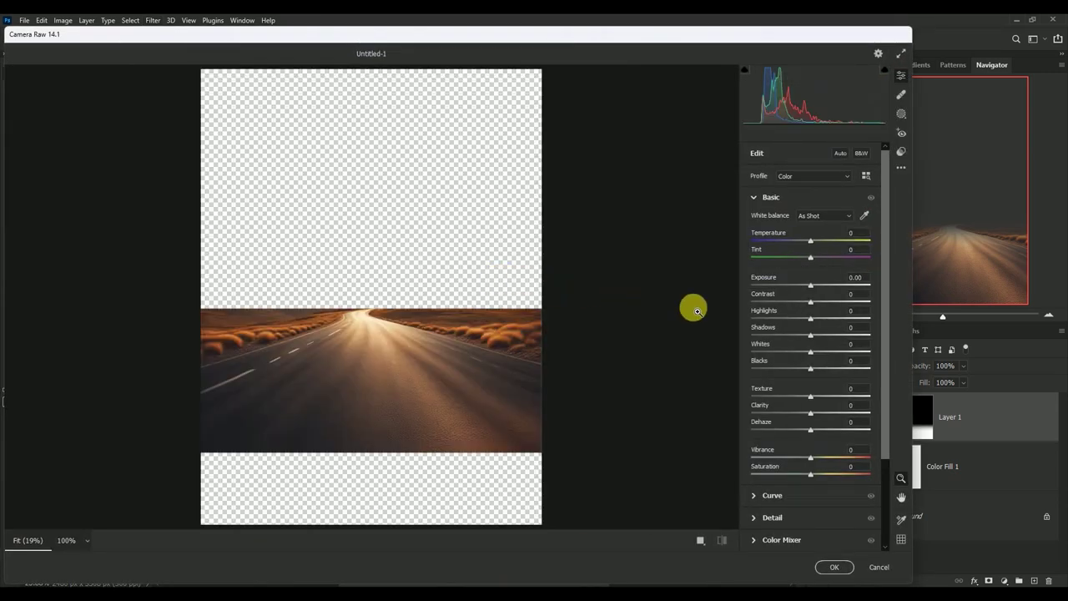
pyautogui.click(854, 312)
pyautogui.write('-')
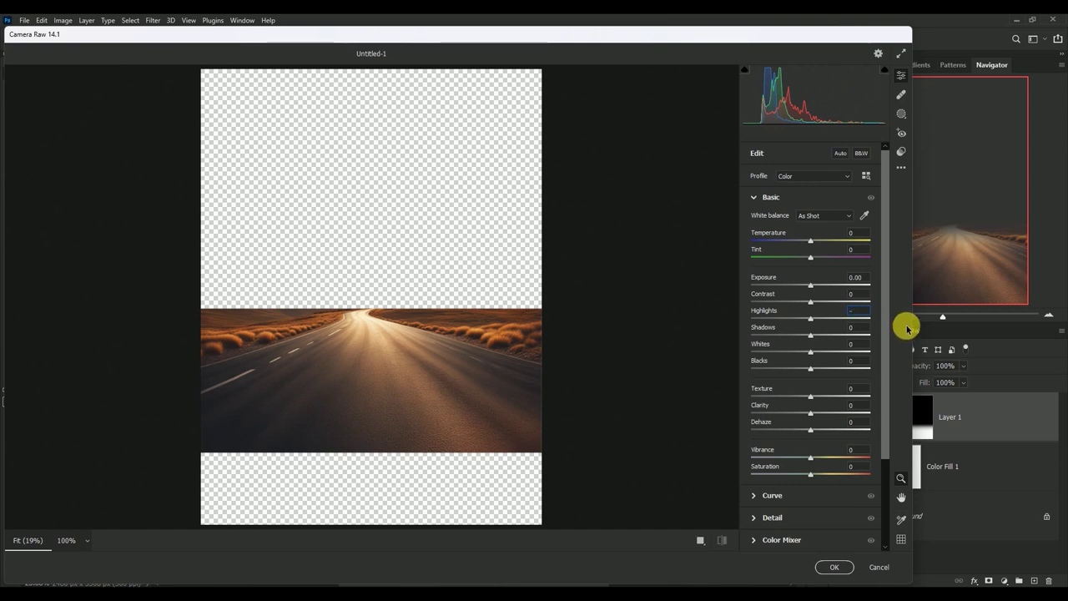
pyautogui.write('36')
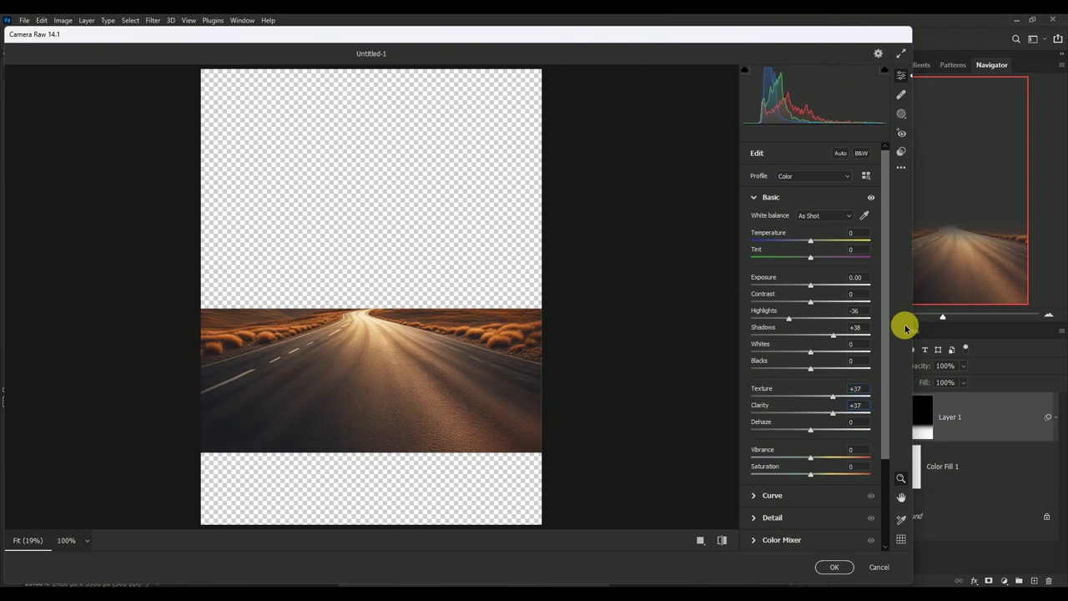
pyautogui.click(837, 565)
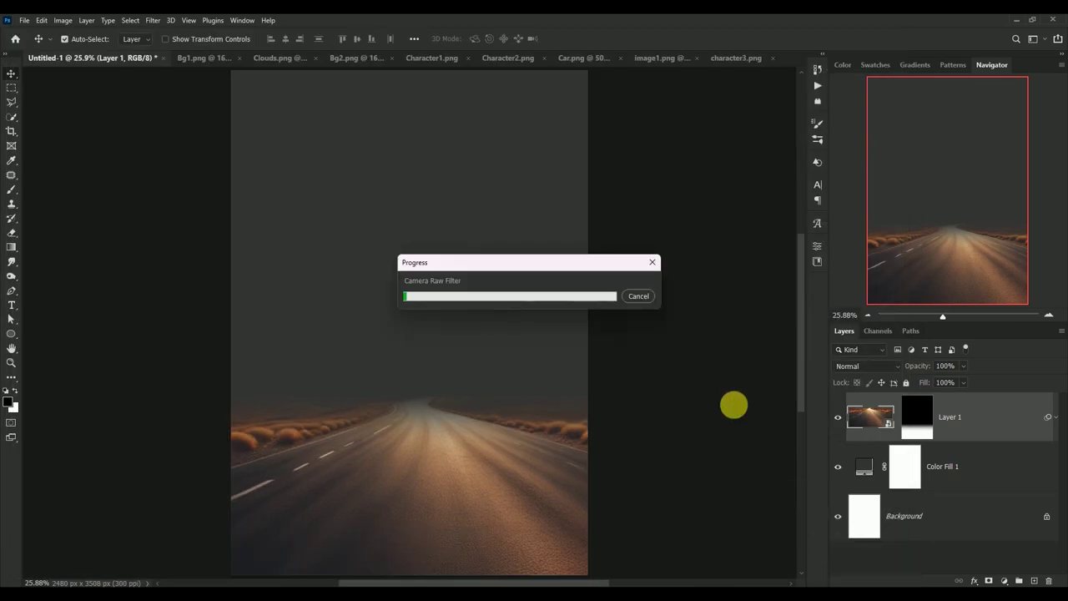
pyautogui.click(1056, 421)
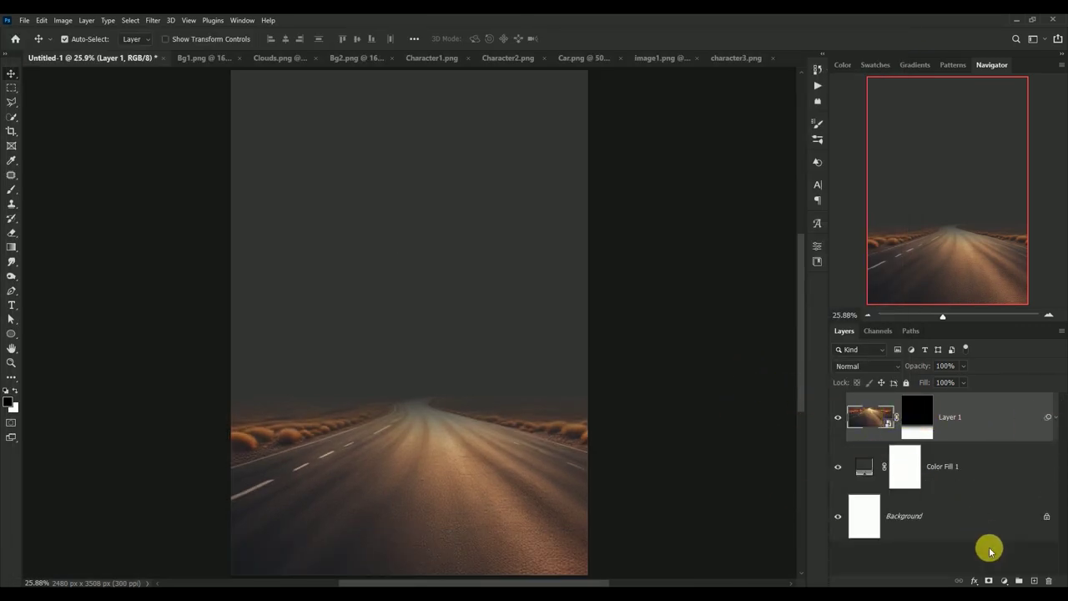
# Add a Color Balance layer clipped to the road and enter midtone values.
pyautogui.click(1003, 580)
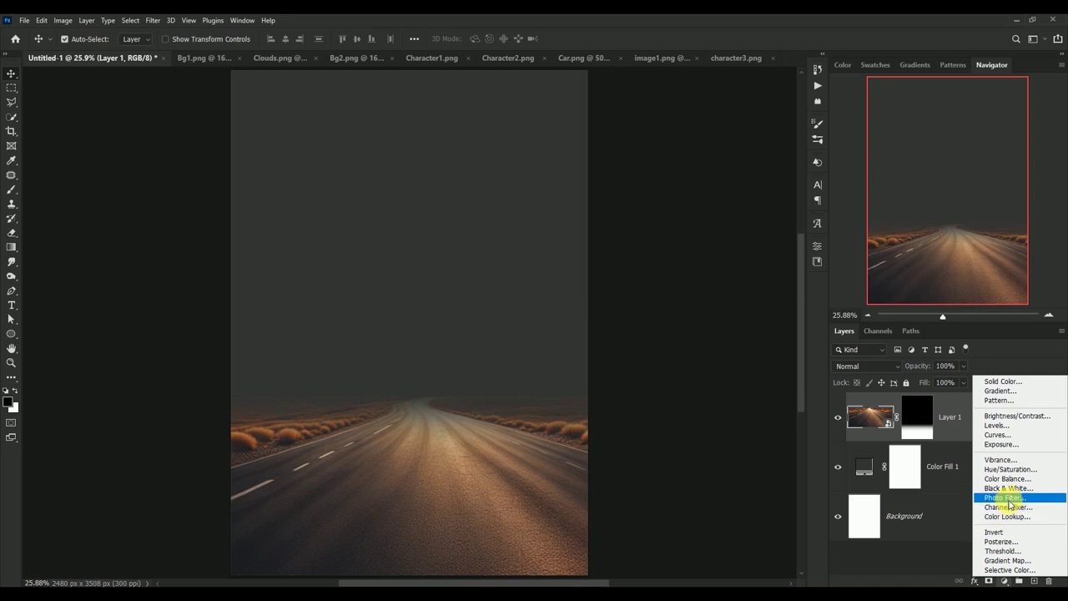
pyautogui.click(992, 478)
pyautogui.click(721, 530)
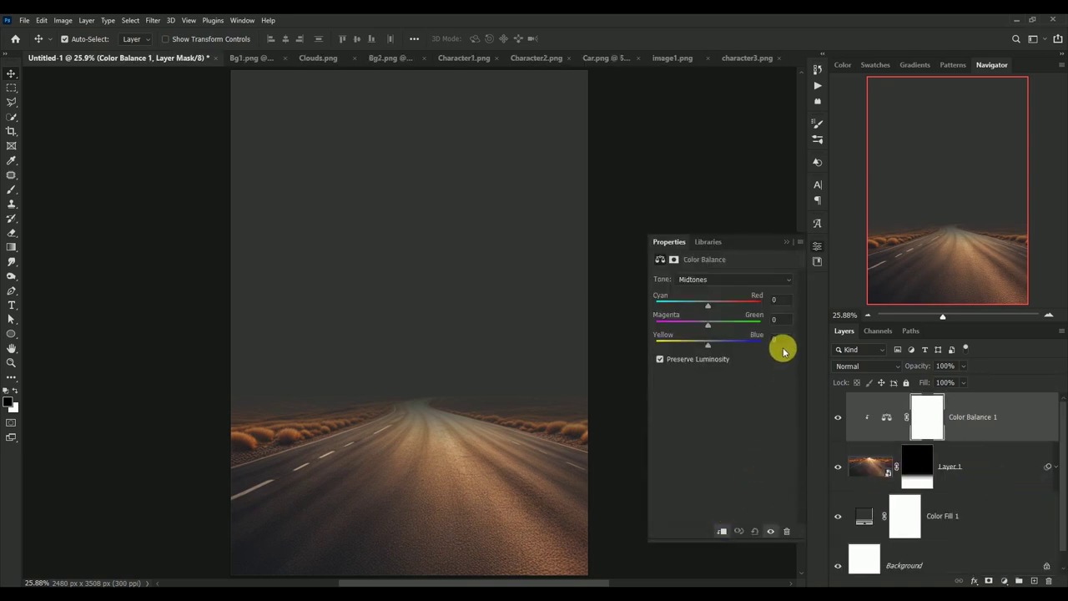
pyautogui.click(780, 299)
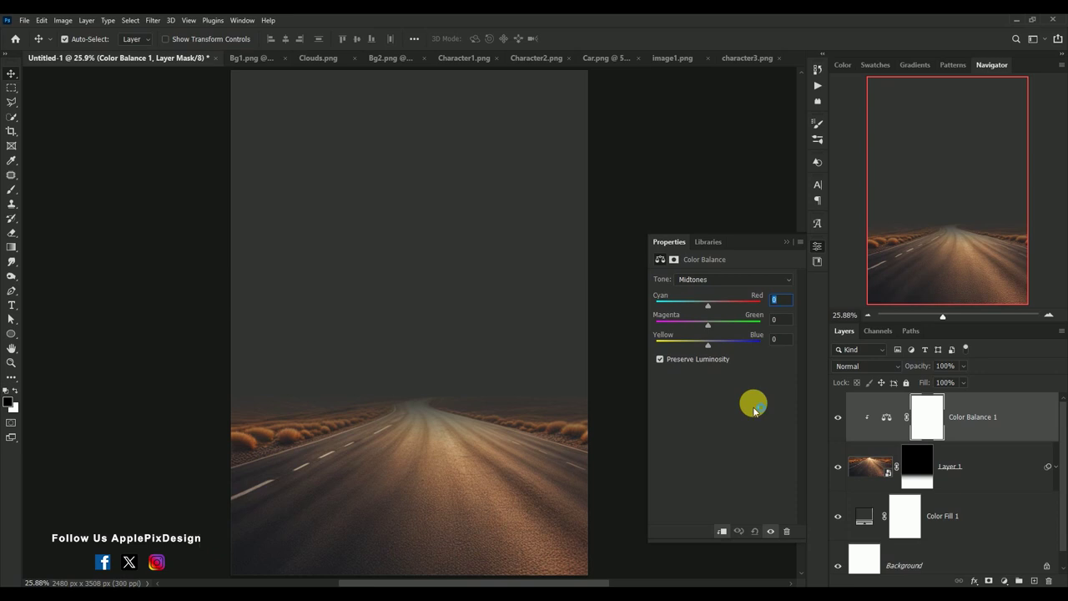
pyautogui.write('-40')
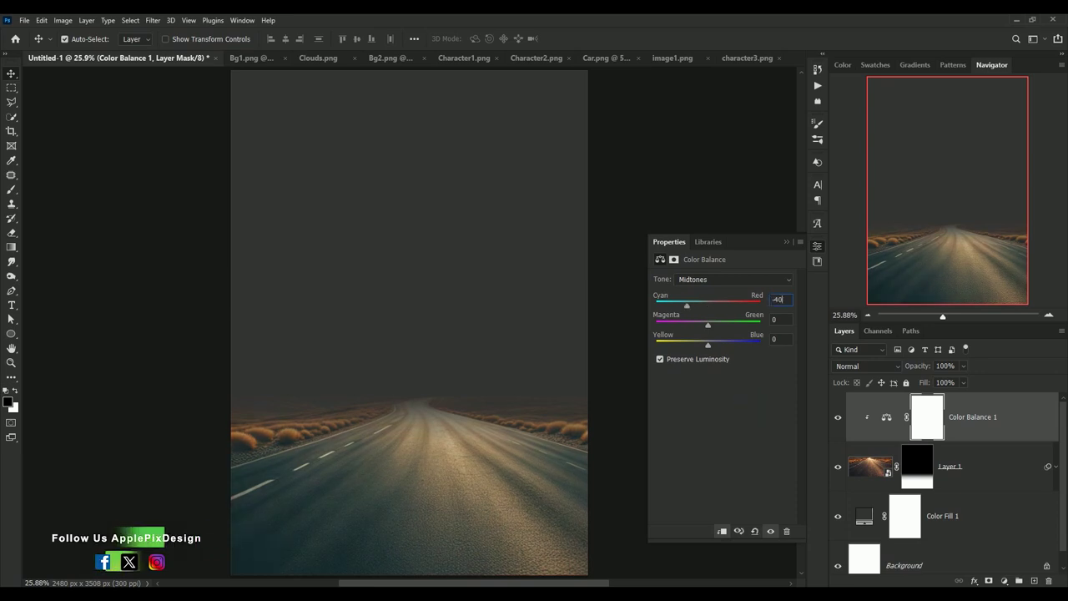
pyautogui.press('Tab')
pyautogui.write('-7')
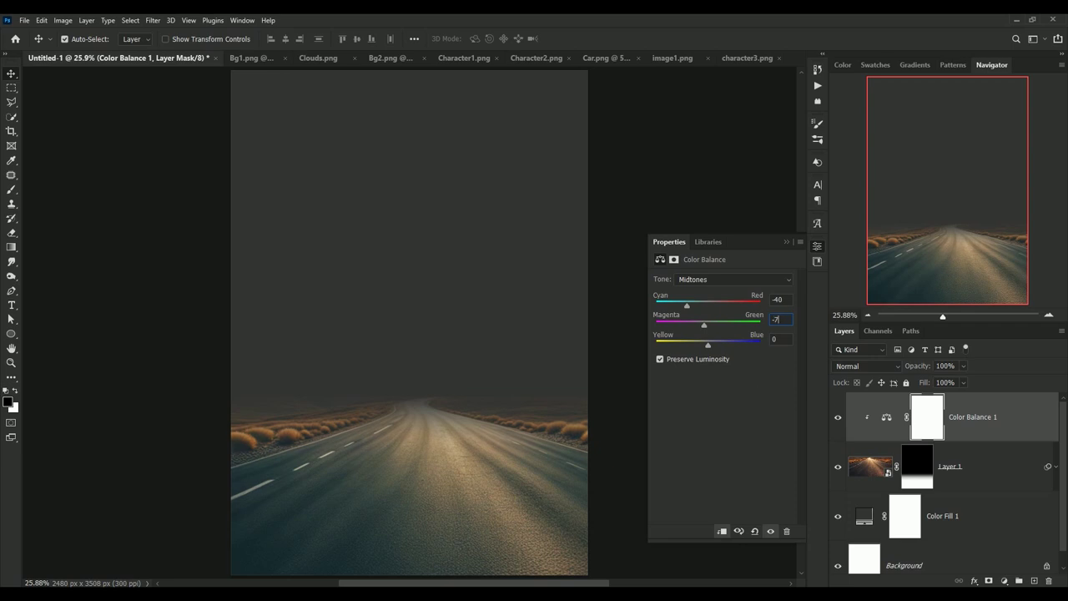
pyautogui.write('+10')
# Set Color Balance shadows to -17/-8/-12 and highlights to -17/-16/+12.
pyautogui.click(731, 280)
pyautogui.click(724, 272)
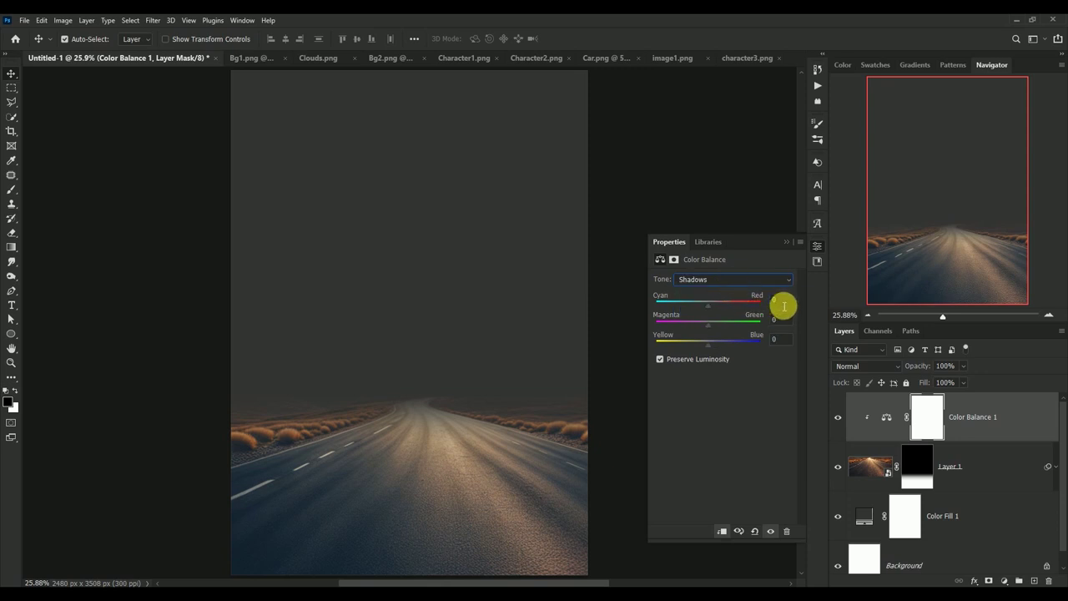
pyautogui.click(781, 300)
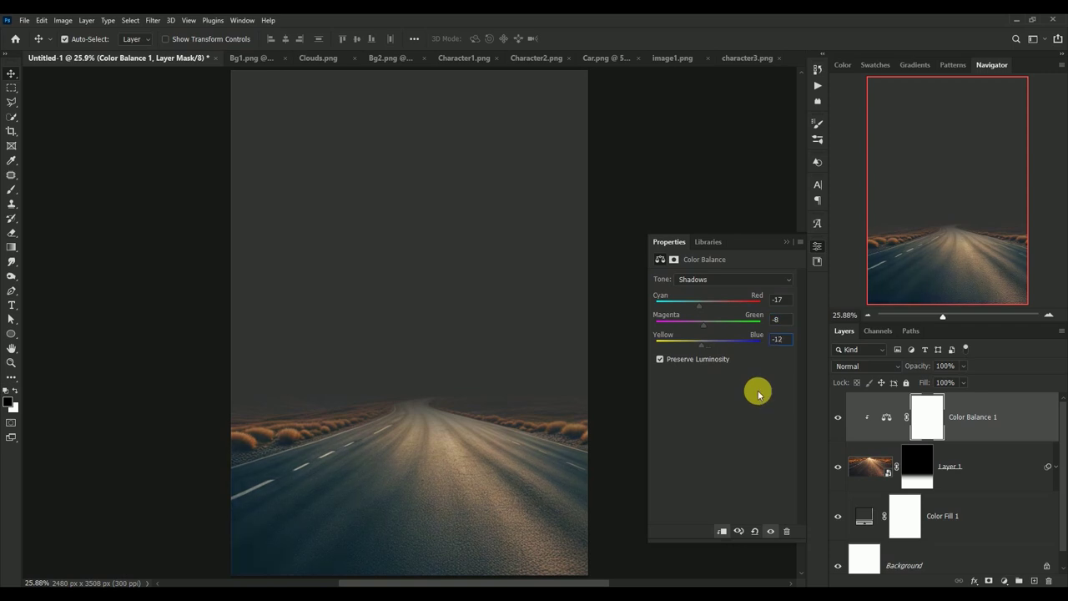
pyautogui.click(720, 279)
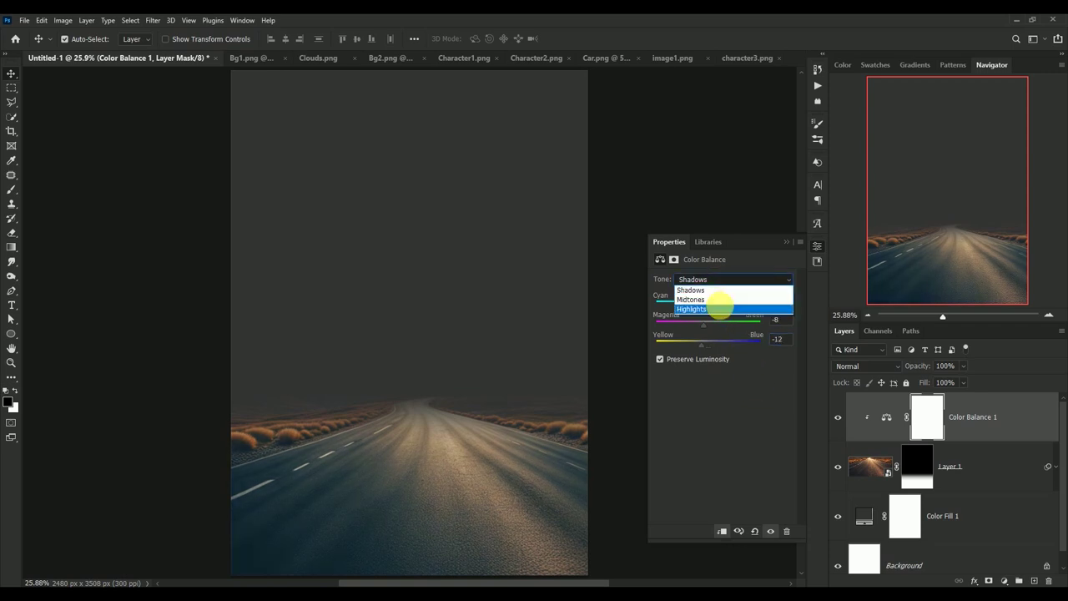
pyautogui.click(720, 310)
pyautogui.click(779, 300)
pyautogui.write('-1')
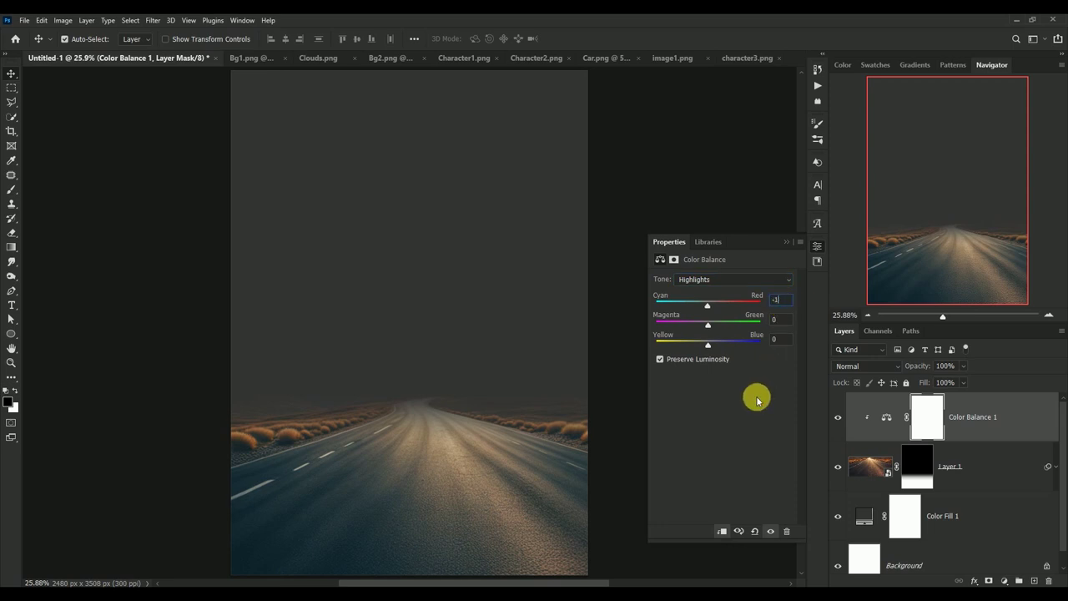
pyautogui.write('7')
pyautogui.write('12')
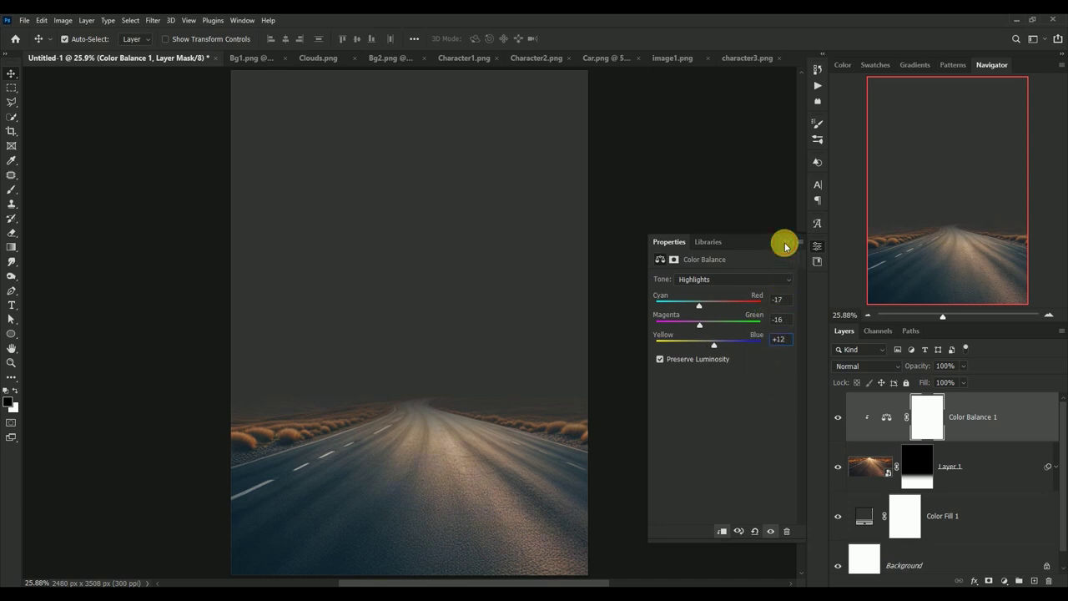
pyautogui.click(816, 246)
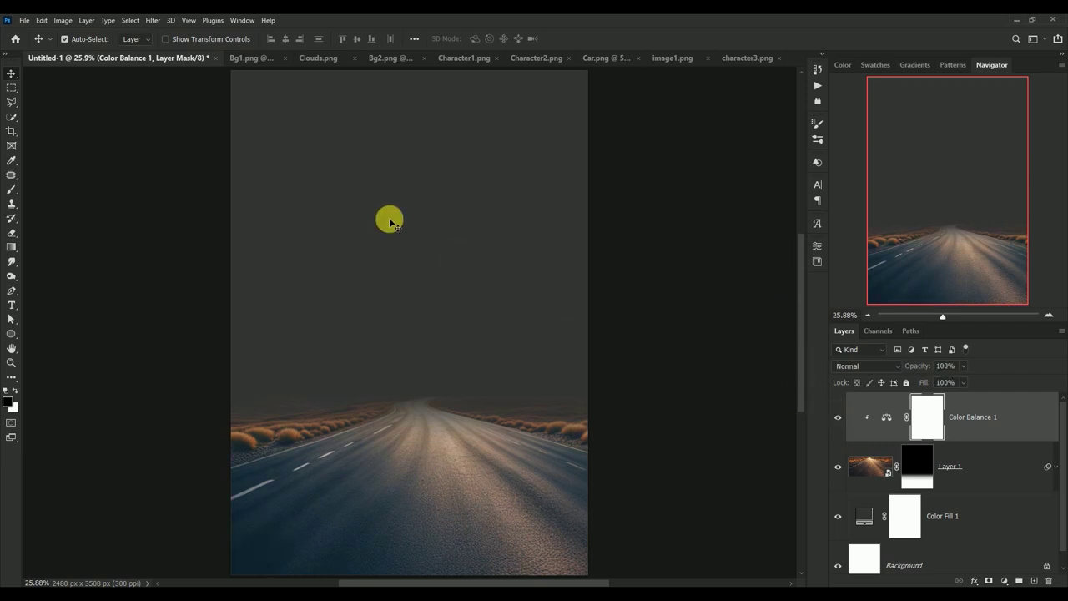
# Close Bg1.png and paint black over the lower road on a new Layer 2.
pyautogui.click(242, 58)
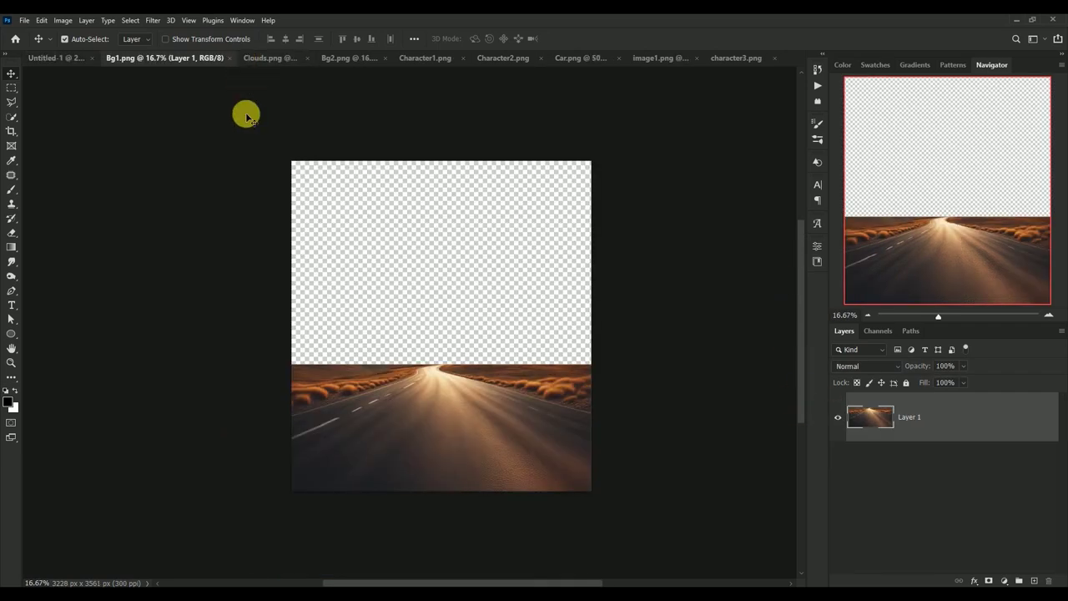
pyautogui.click(230, 58)
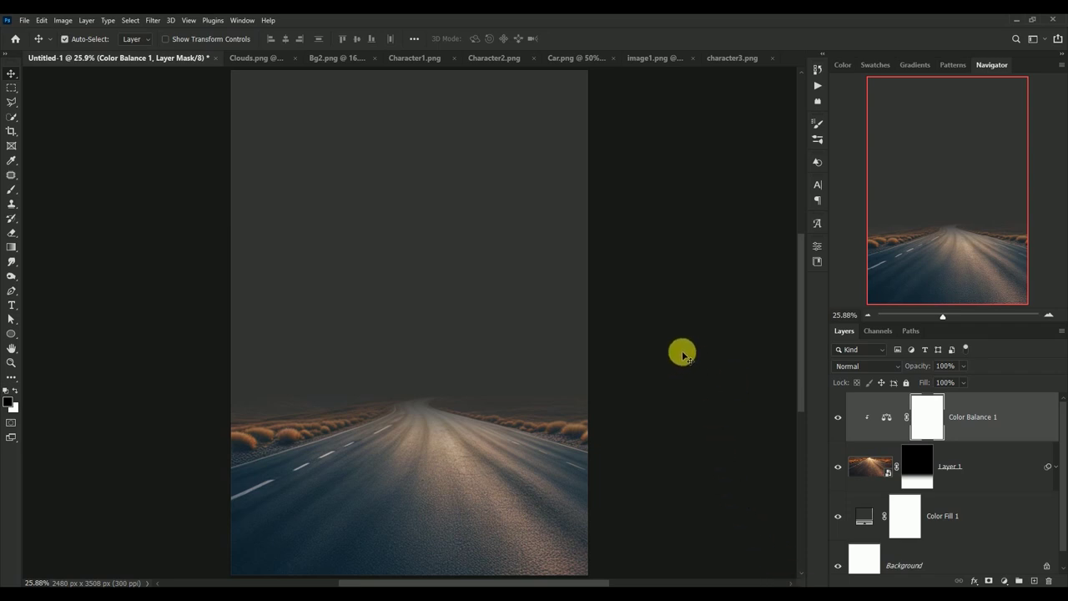
pyautogui.click(1034, 580)
pyautogui.moveTo(400, 351); pyautogui.dragTo(419, 319)
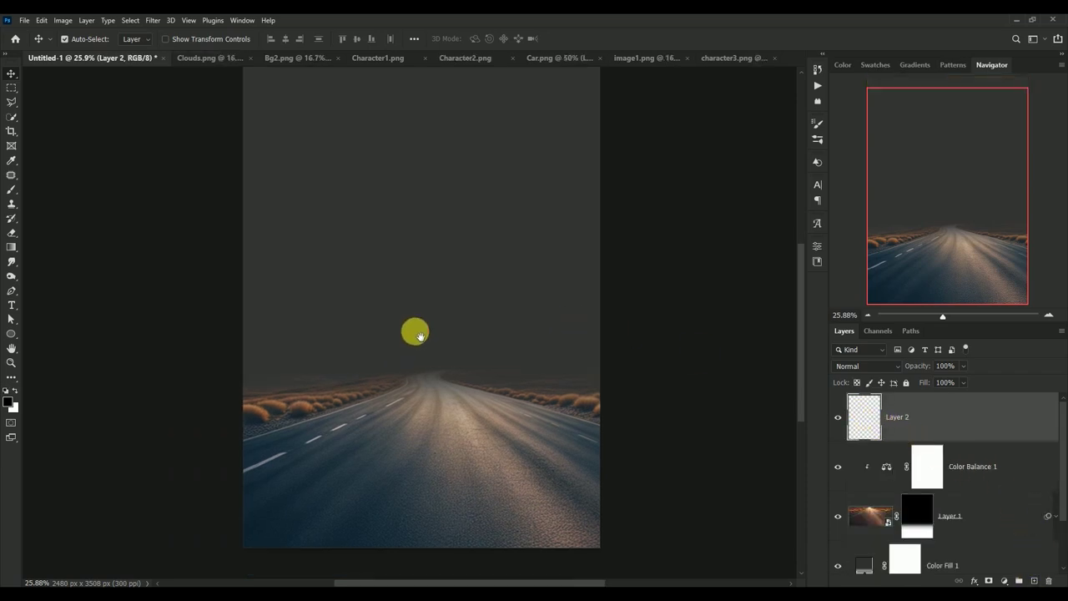
pyautogui.click(11, 189)
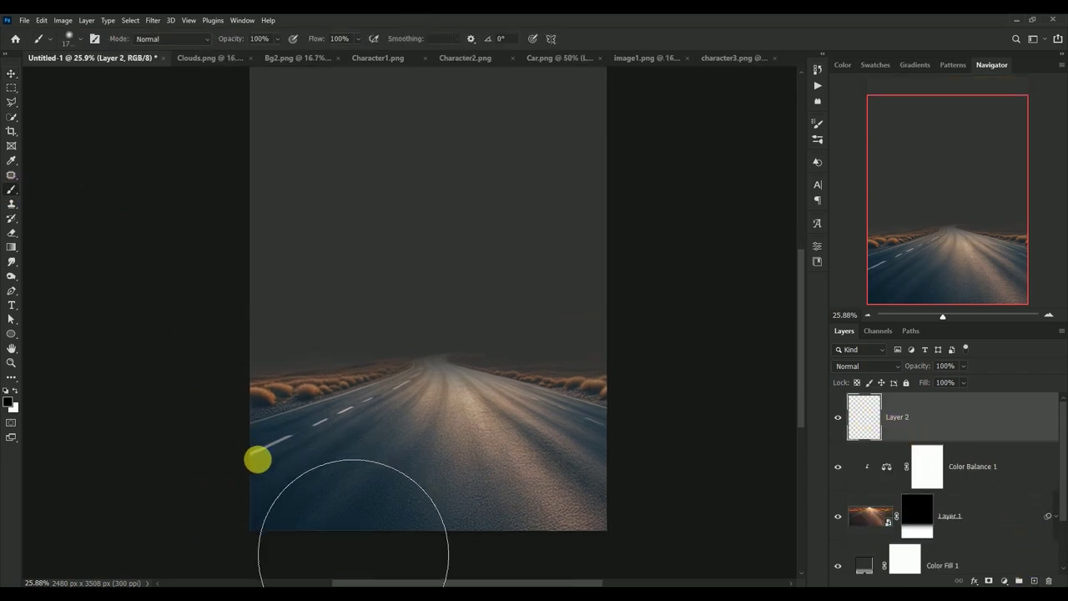
pyautogui.moveTo(258, 458)
pyautogui.mouseDown()
pyautogui.moveTo(589, 474)
pyautogui.moveTo(298, 476)
pyautogui.mouseUp()
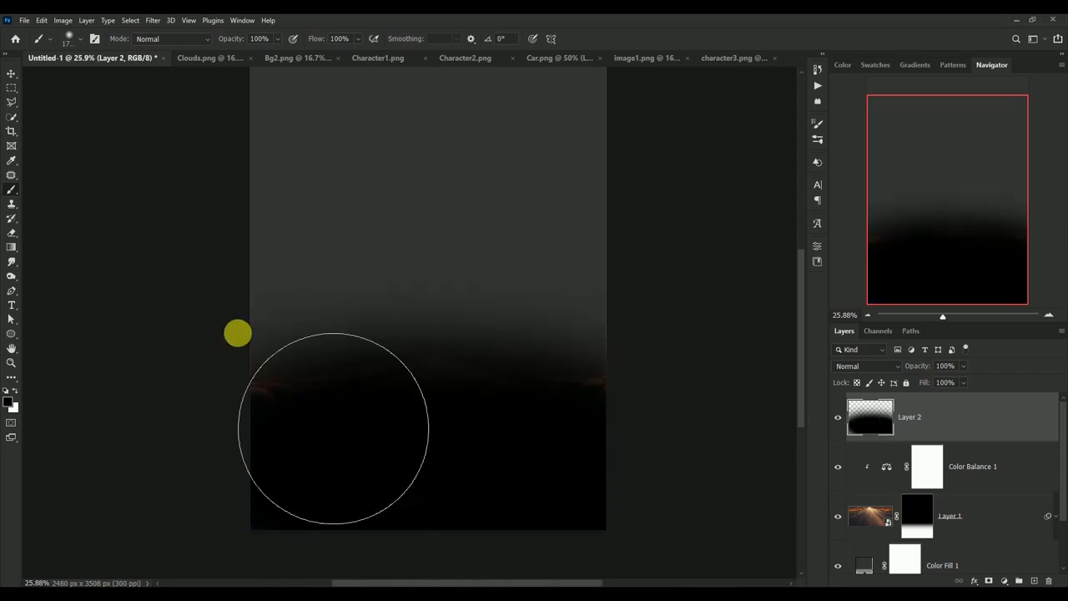
pyautogui.click(12, 73)
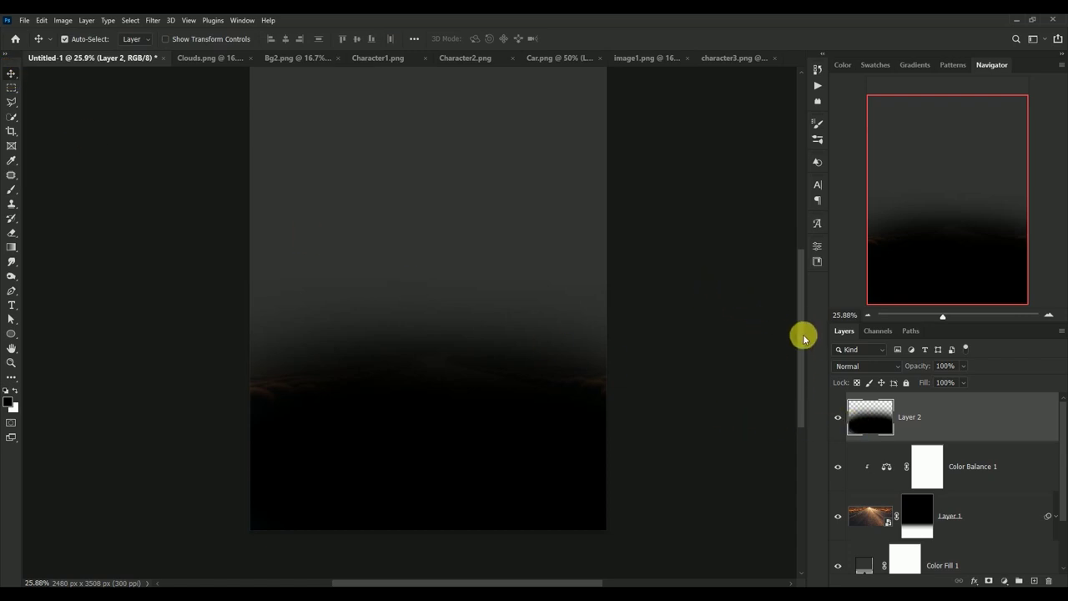
# Set Layer 2 to Soft Light blending at 22% opacity.
pyautogui.click(849, 365)
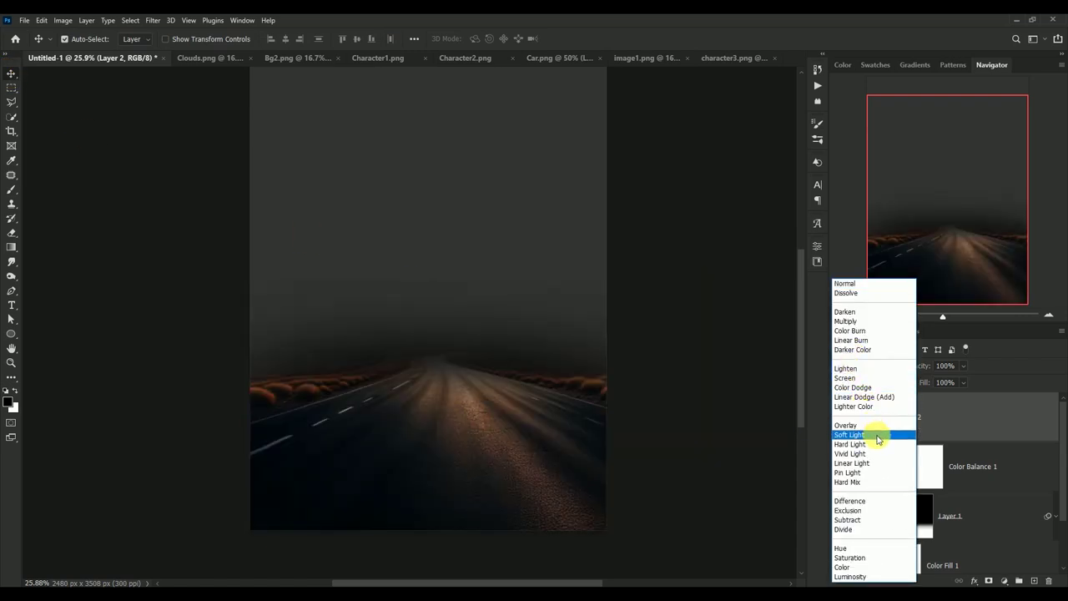
pyautogui.click(878, 435)
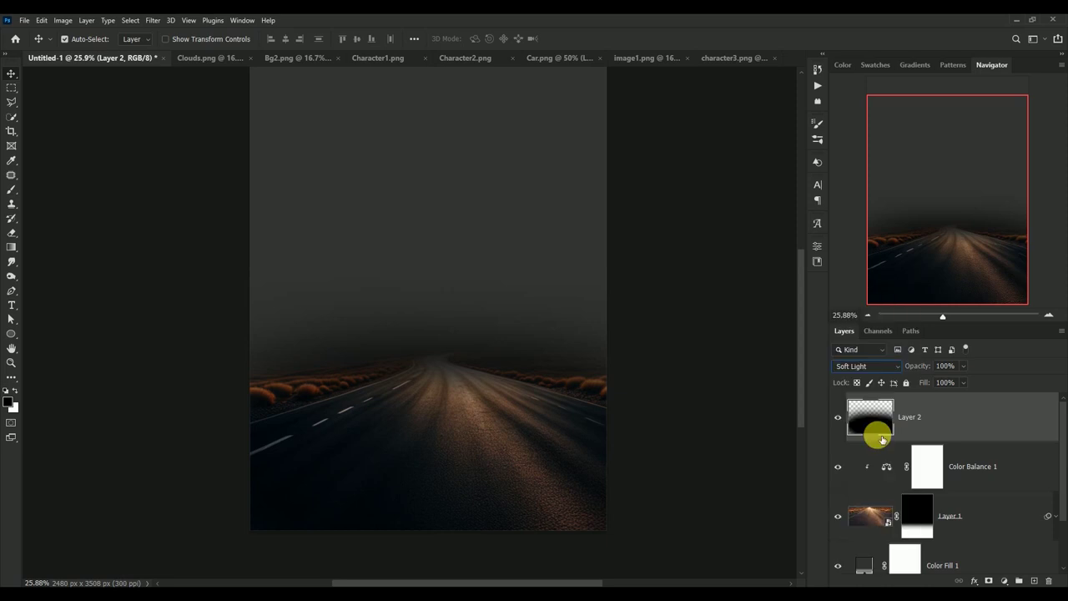
pyautogui.click(946, 367)
pyautogui.write('22')
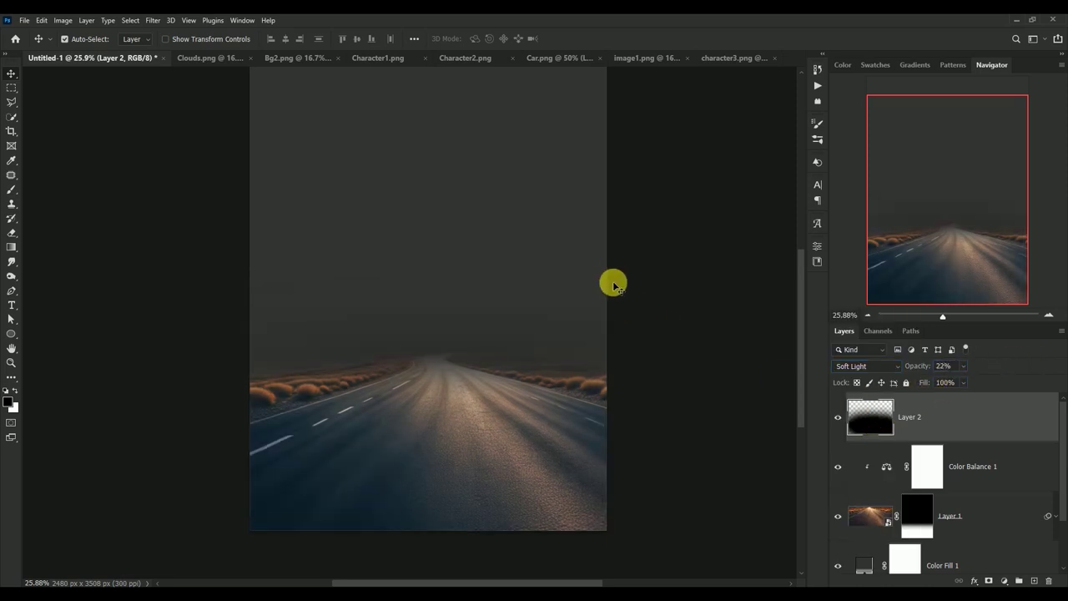
pyautogui.hotkey('ctrl', 't')
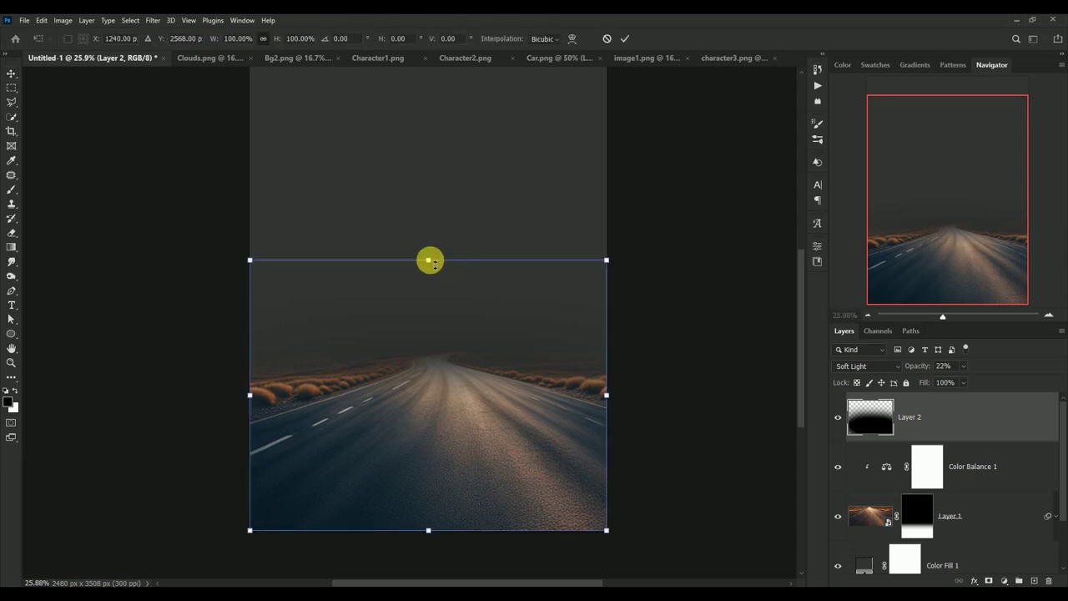
# Squash Layer 2 to about 56% height and stretch it to about 130% width.
pyautogui.moveTo(427, 259); pyautogui.dragTo(428, 381)
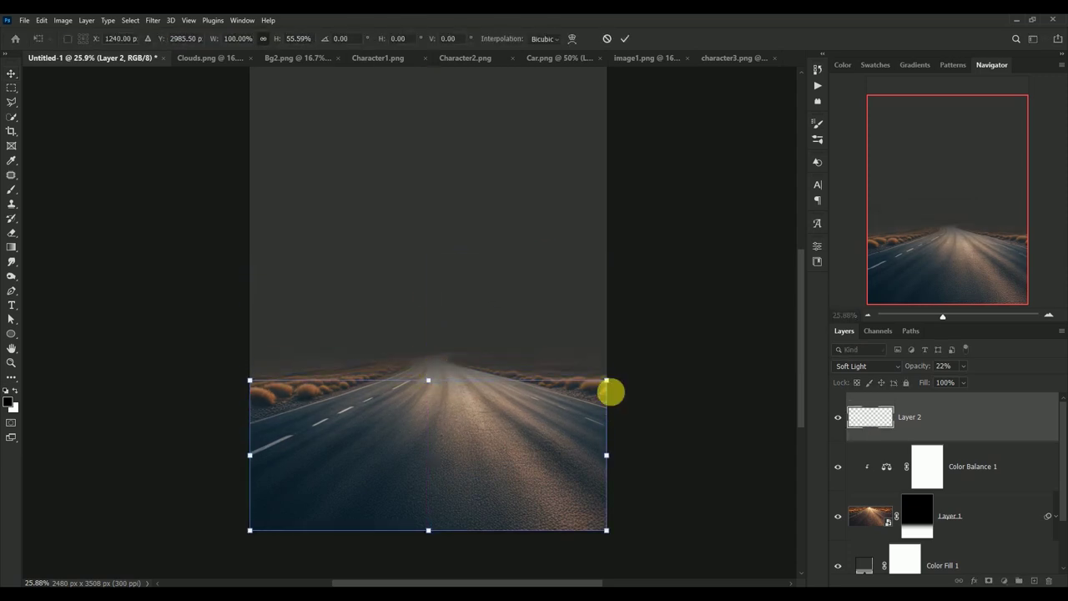
pyautogui.moveTo(608, 454); pyautogui.dragTo(666, 451)
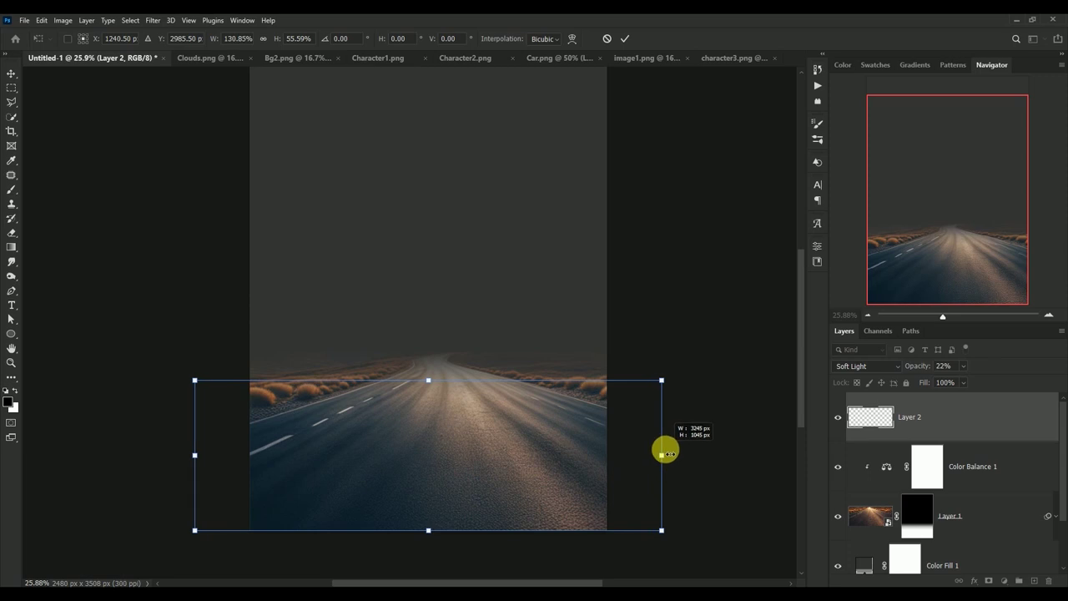
pyautogui.press('Return')
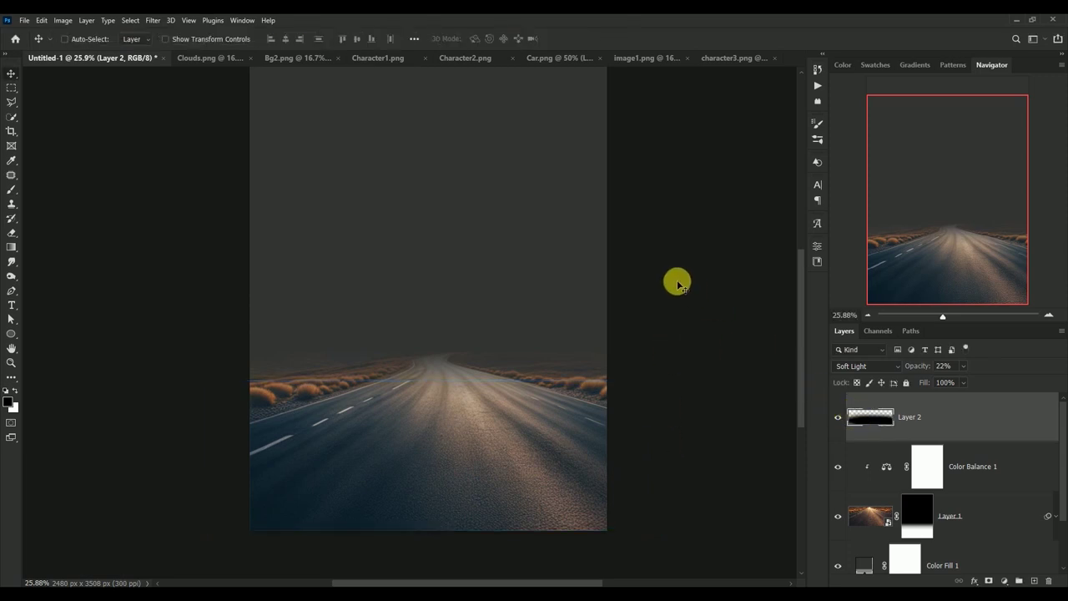
pyautogui.scroll(2, 677, 284)
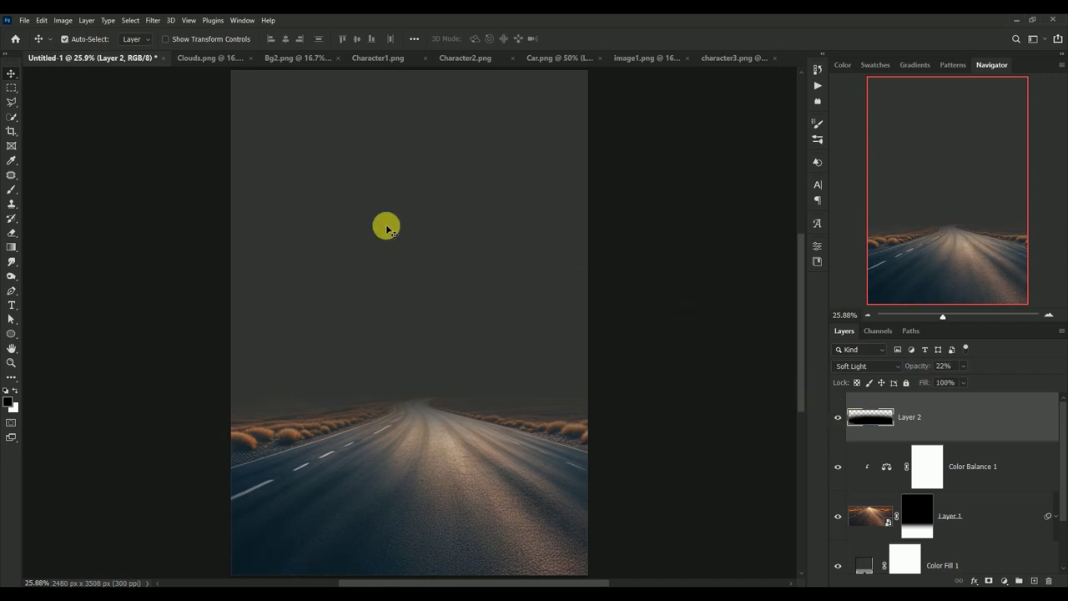
# Bring the Clouds.png image into the poster as a smart-object layer.
pyautogui.click(191, 58)
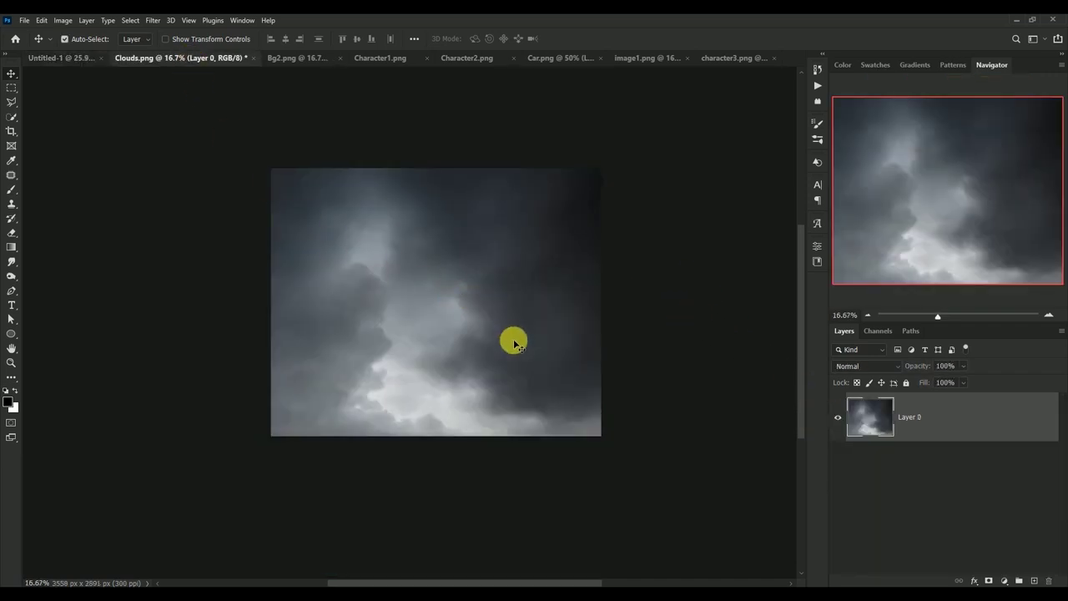
pyautogui.moveTo(513, 342); pyautogui.dragTo(89, 70)
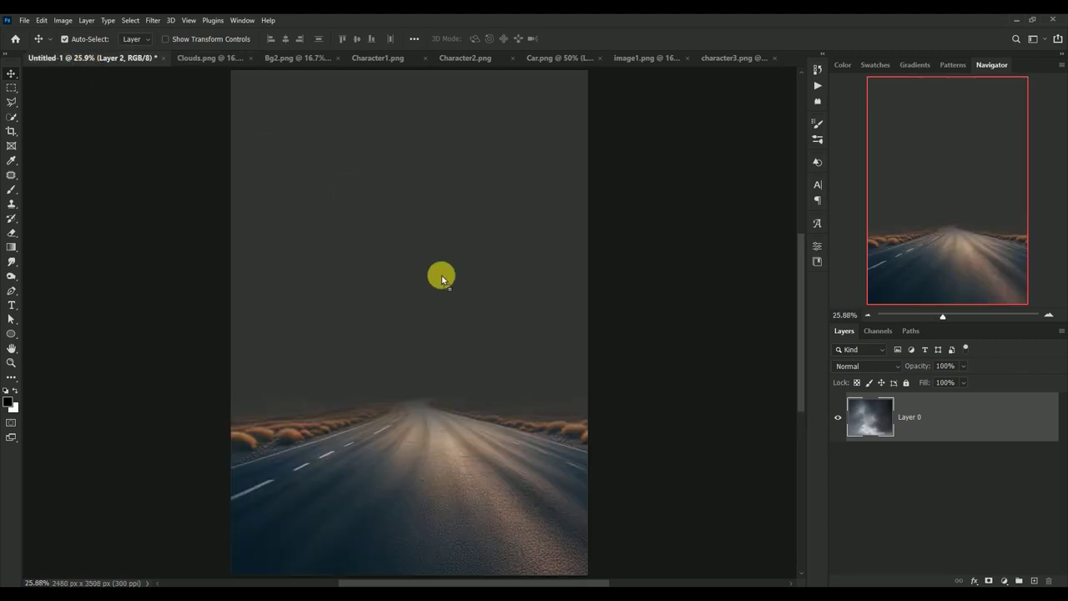
pyautogui.moveTo(89, 70); pyautogui.dragTo(441, 276)
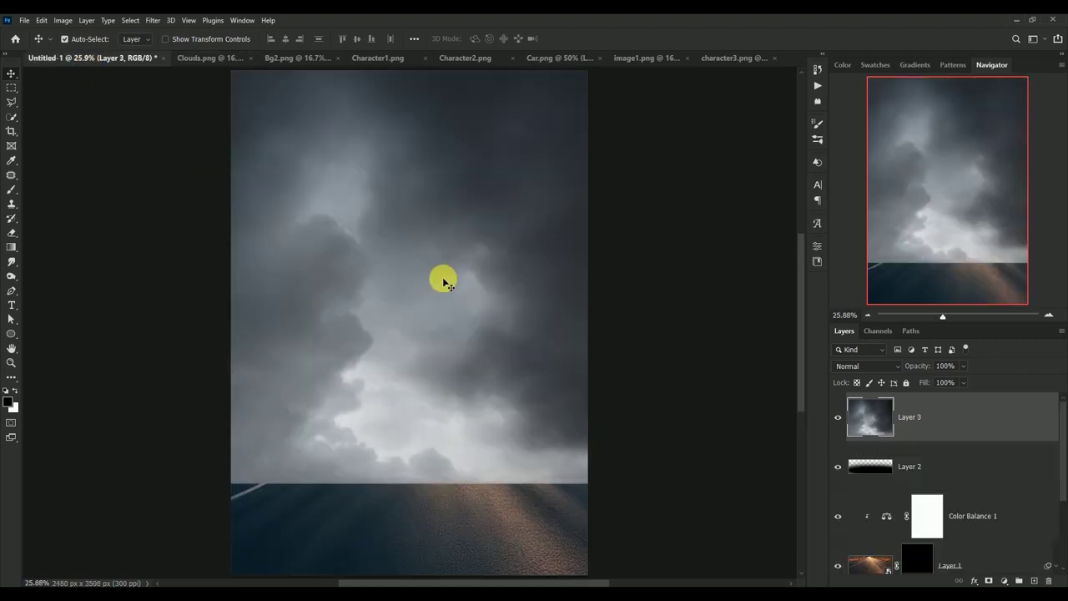
pyautogui.rightClick(957, 415)
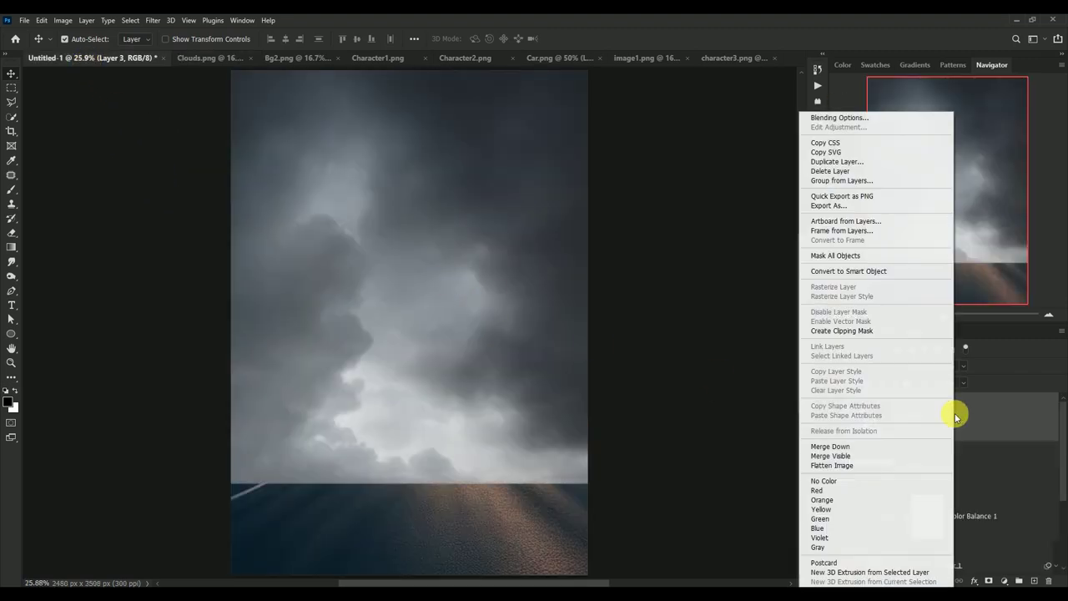
pyautogui.click(921, 274)
# Scale the clouds to about 90% and position them above the road horizon.
pyautogui.hotkey('ctrl', 't')
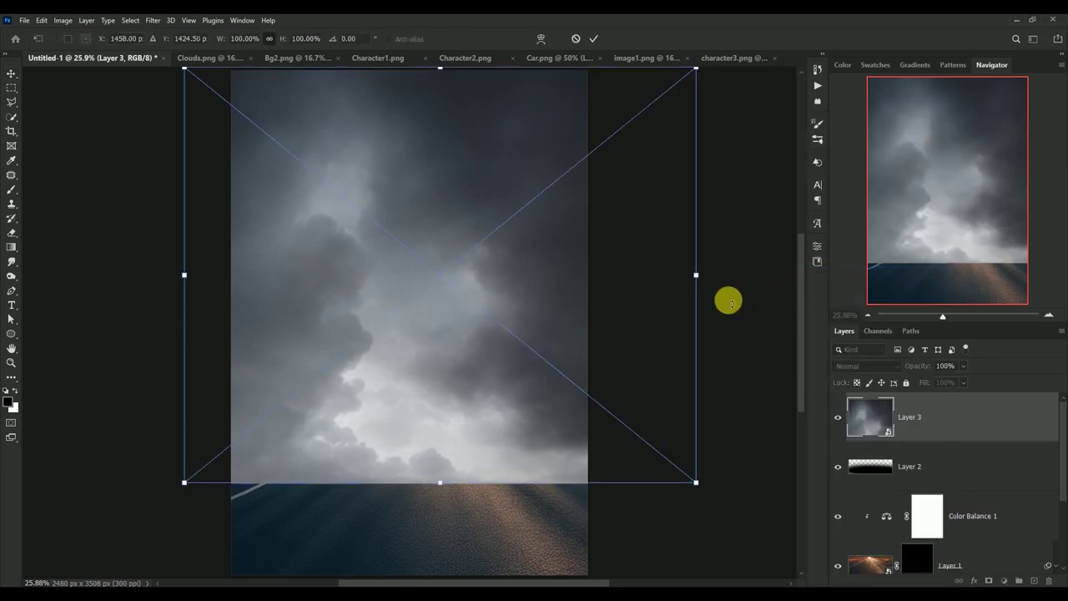
pyautogui.moveTo(695, 483); pyautogui.dragTo(647, 440)
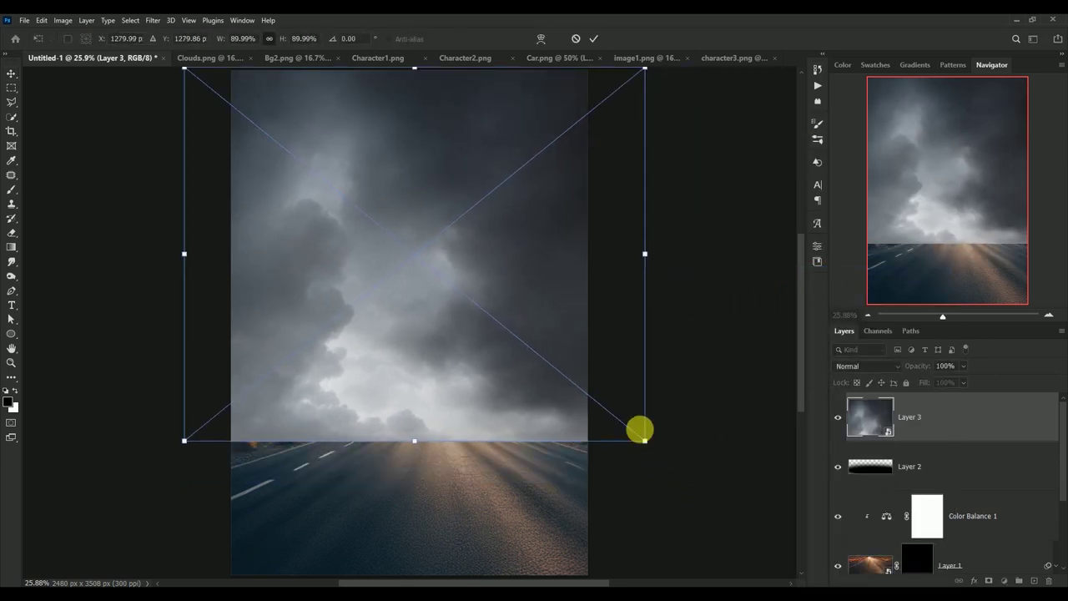
pyautogui.moveTo(458, 288); pyautogui.dragTo(447, 286)
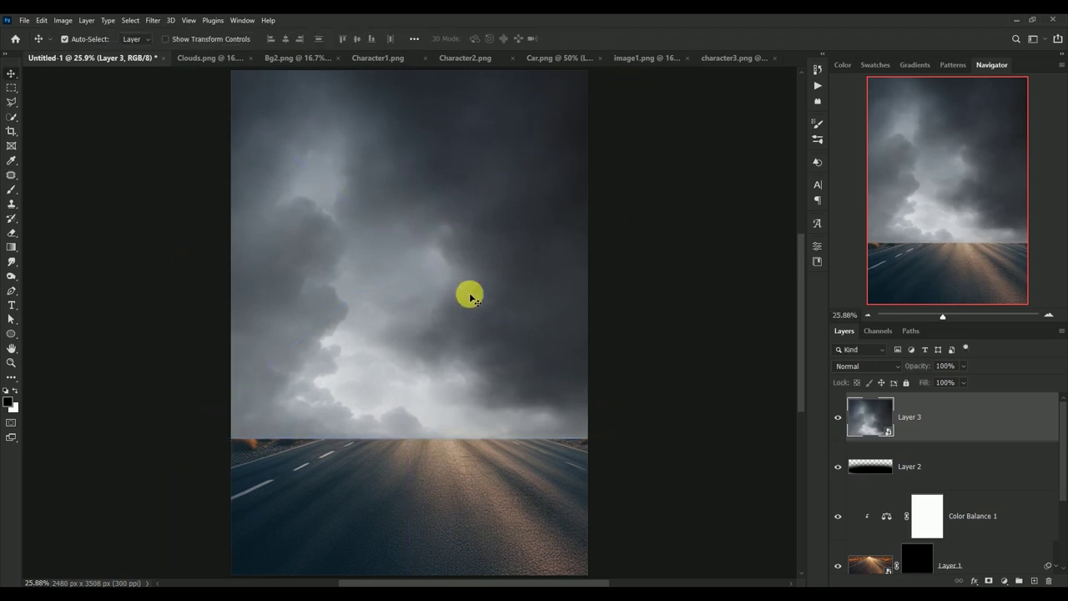
pyautogui.click(838, 416)
pyautogui.click(840, 417)
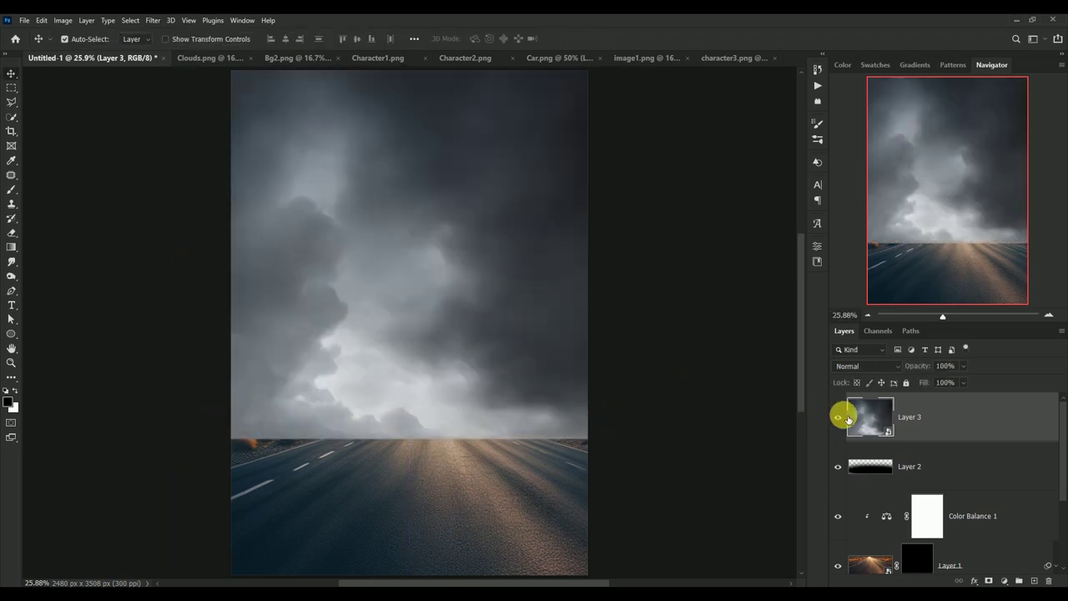
# Mask the clouds with a gradient so they fade into the road horizon.
pyautogui.click(990, 577)
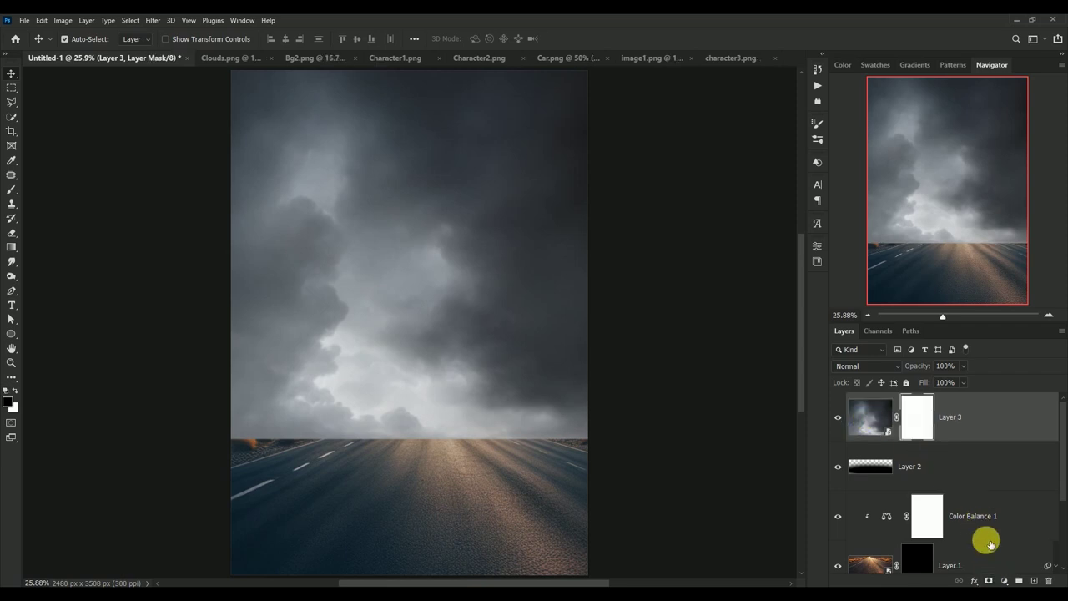
pyautogui.click(12, 245)
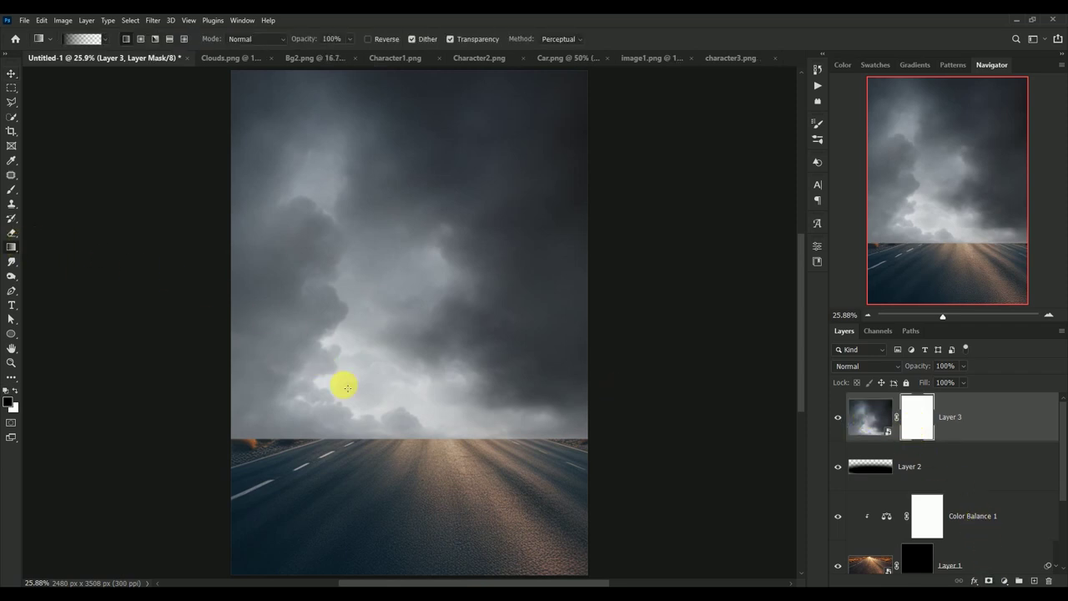
pyautogui.moveTo(404, 462); pyautogui.dragTo(420, 224)
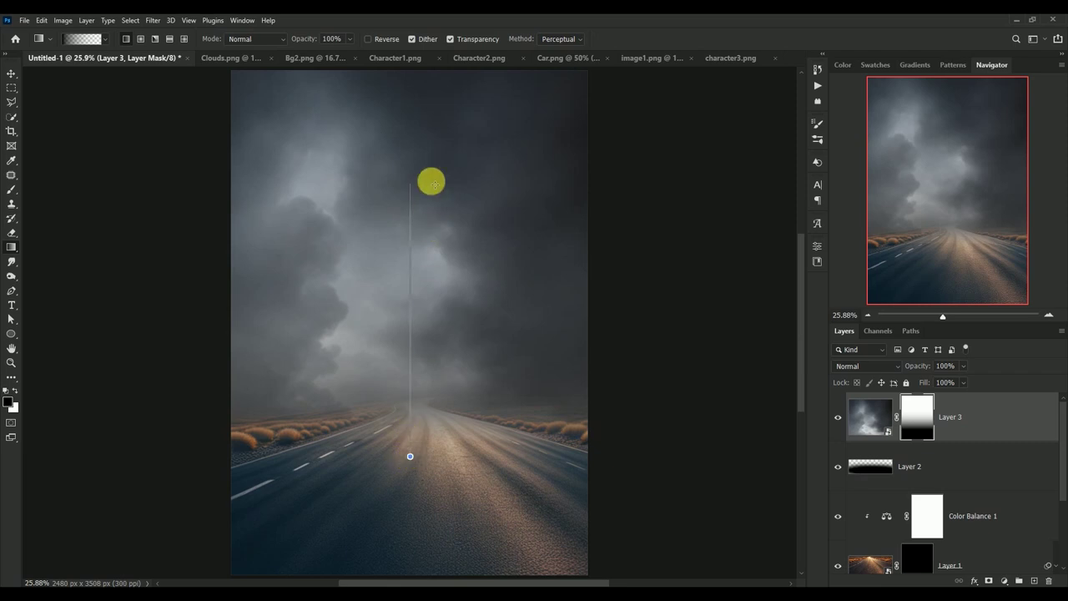
pyautogui.moveTo(410, 453); pyautogui.dragTo(428, 178)
pyautogui.moveTo(404, 472); pyautogui.dragTo(396, 206)
# Enlarge the clouds to about 105% and shift them slightly left.
pyautogui.click(11, 75)
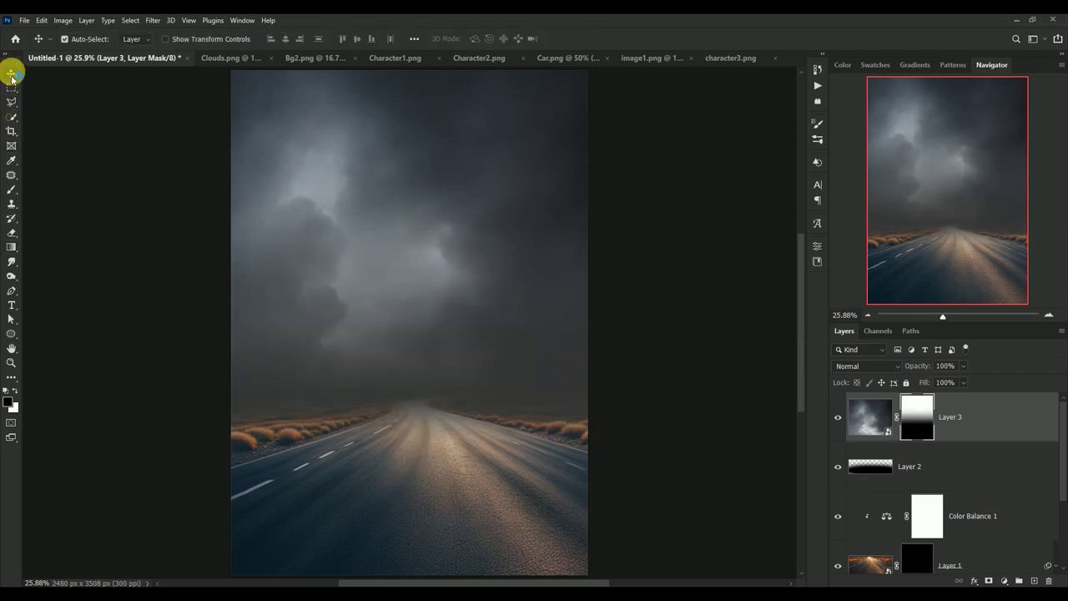
pyautogui.click(869, 417)
pyautogui.hotkey('ctrl', 't')
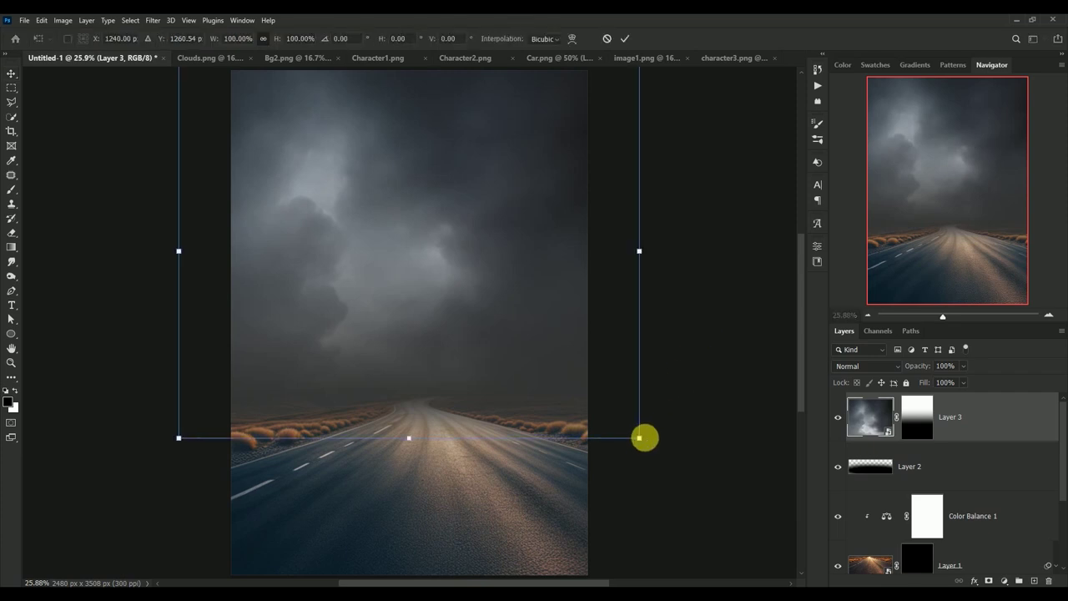
pyautogui.moveTo(639, 437); pyautogui.dragTo(663, 458)
pyautogui.moveTo(495, 302); pyautogui.dragTo(486, 301)
pyautogui.press('Return')
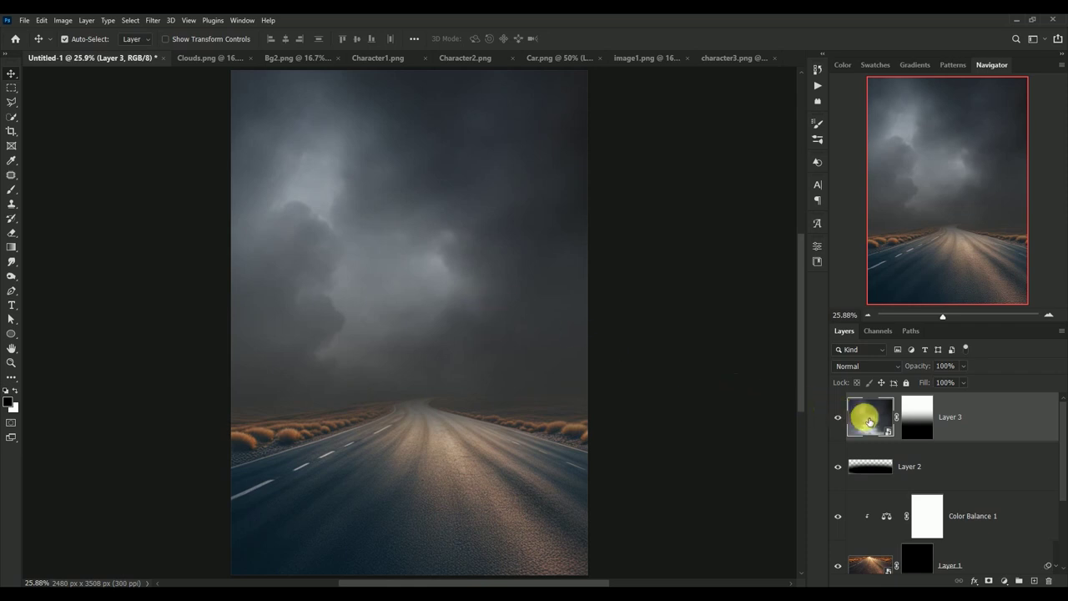
# Add a Color Balance layer above the clouds with midtone Cyan–Red +17.
pyautogui.click(1003, 580)
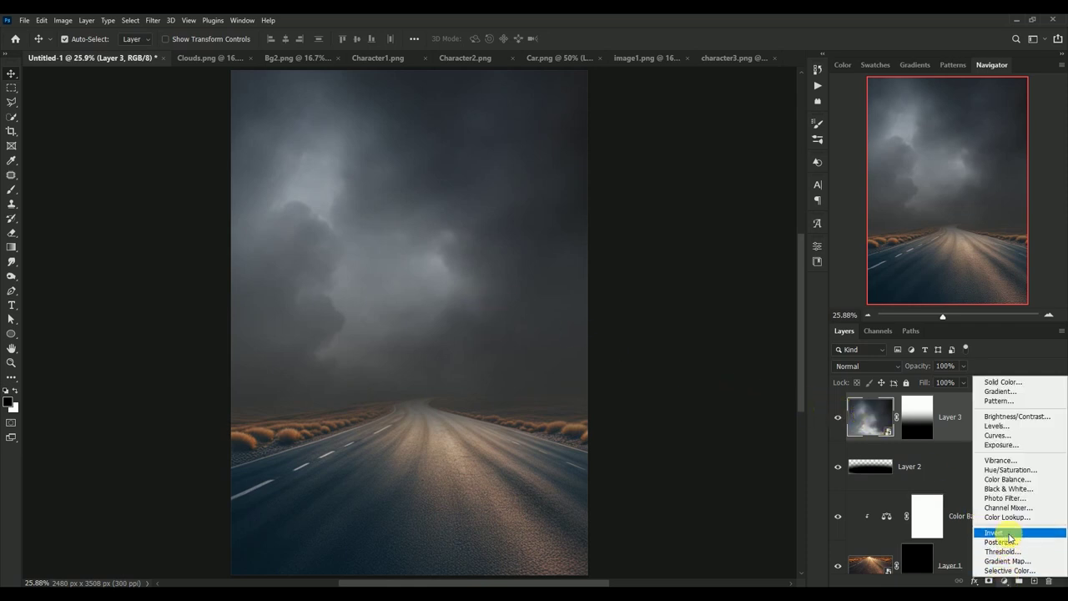
pyautogui.click(992, 478)
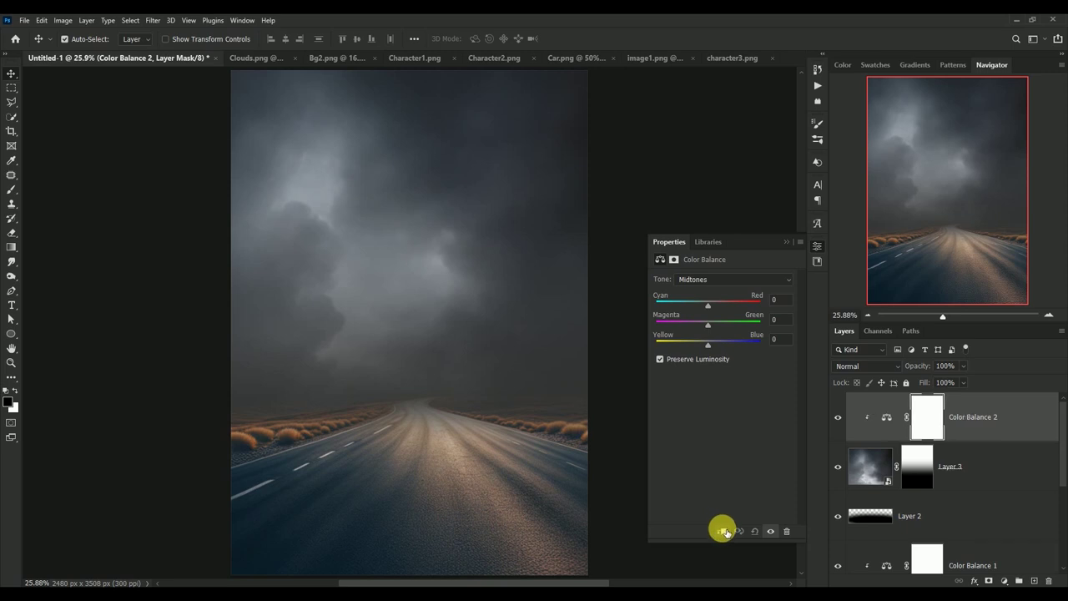
pyautogui.click(778, 300)
pyautogui.write('-6')
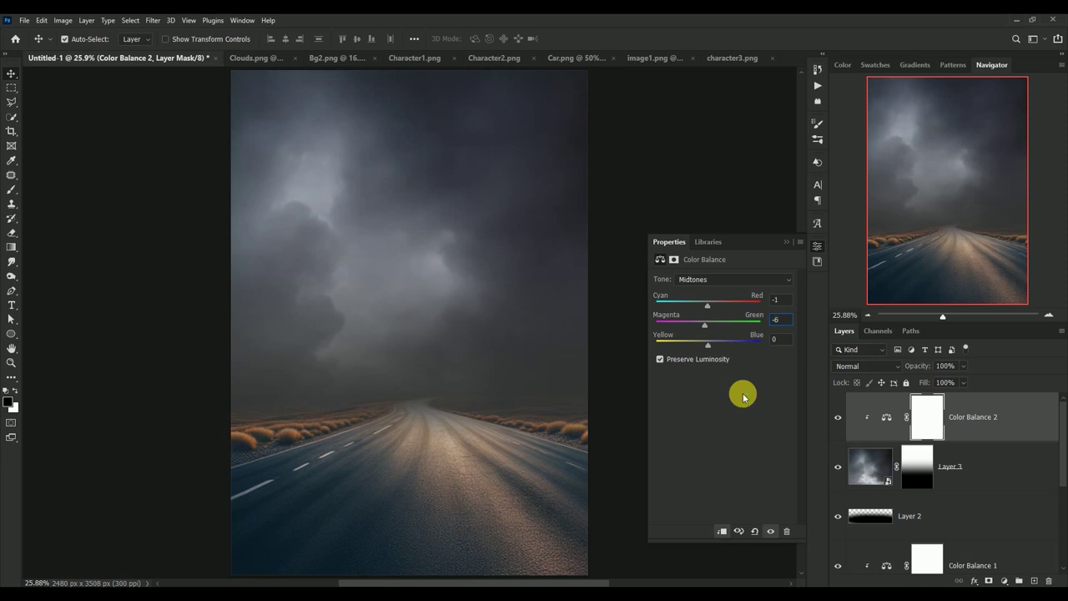
pyautogui.write('+17')
pyautogui.click(745, 279)
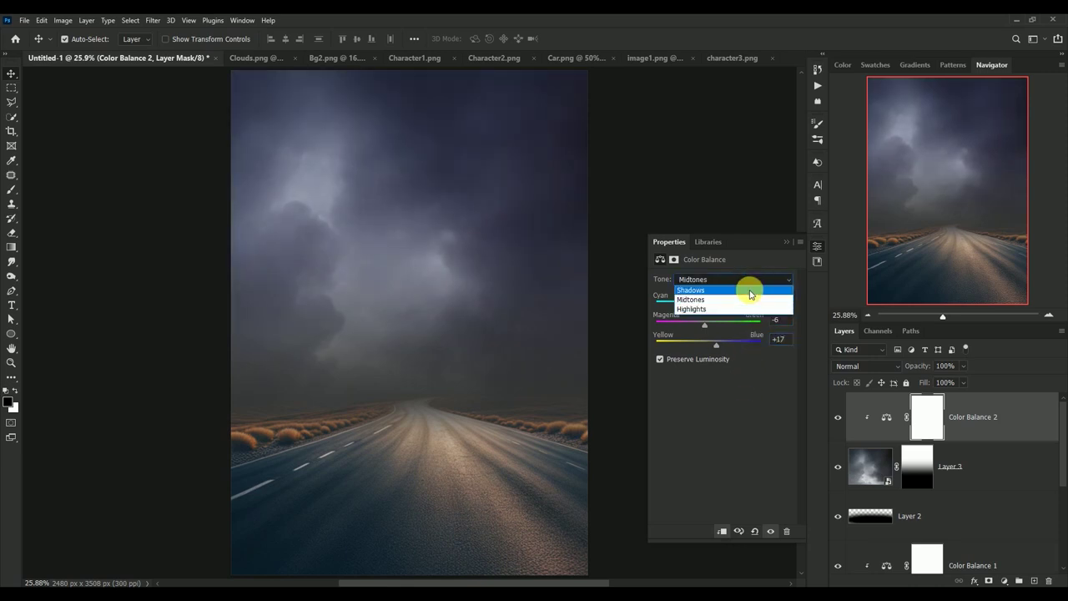
pyautogui.click(750, 291)
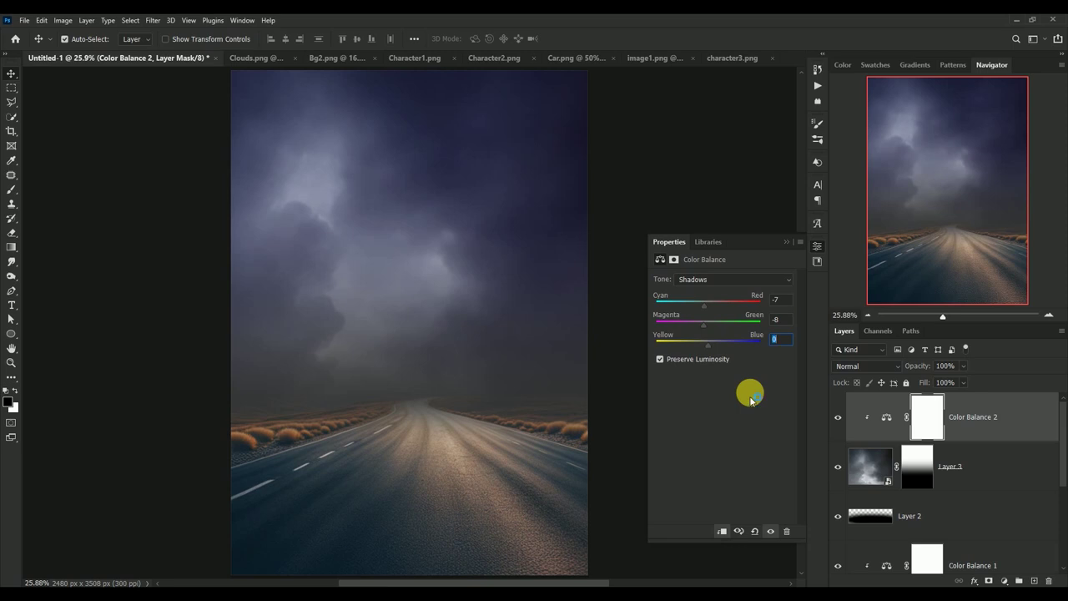
# Set the clouds' Color Balance highlights to -17, +14, +20 for a cool blue tint.
pyautogui.click(731, 279)
pyautogui.click(731, 308)
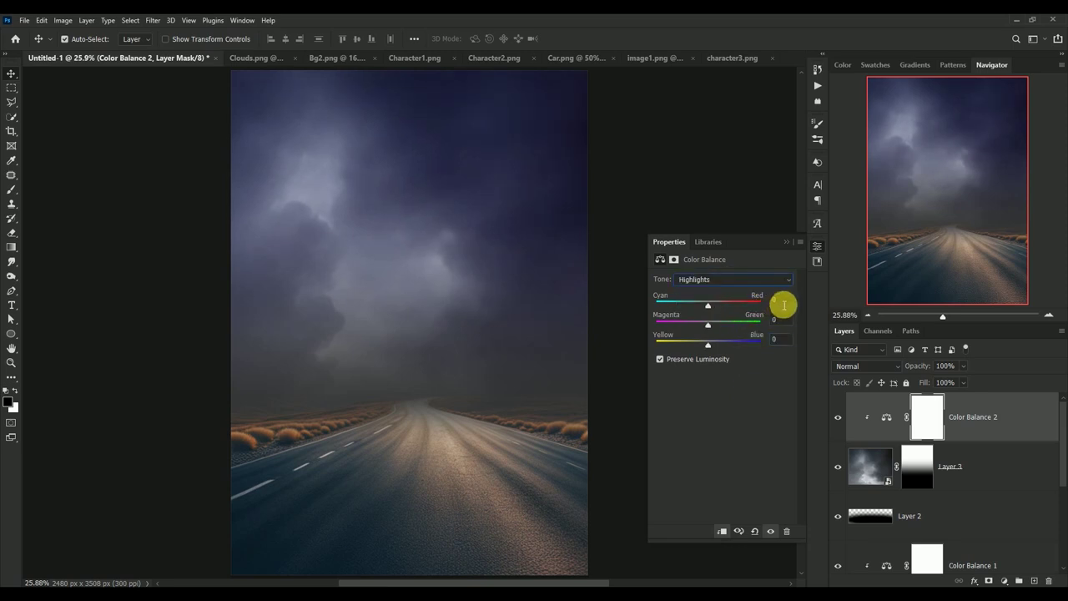
pyautogui.click(775, 298)
pyautogui.write('-17')
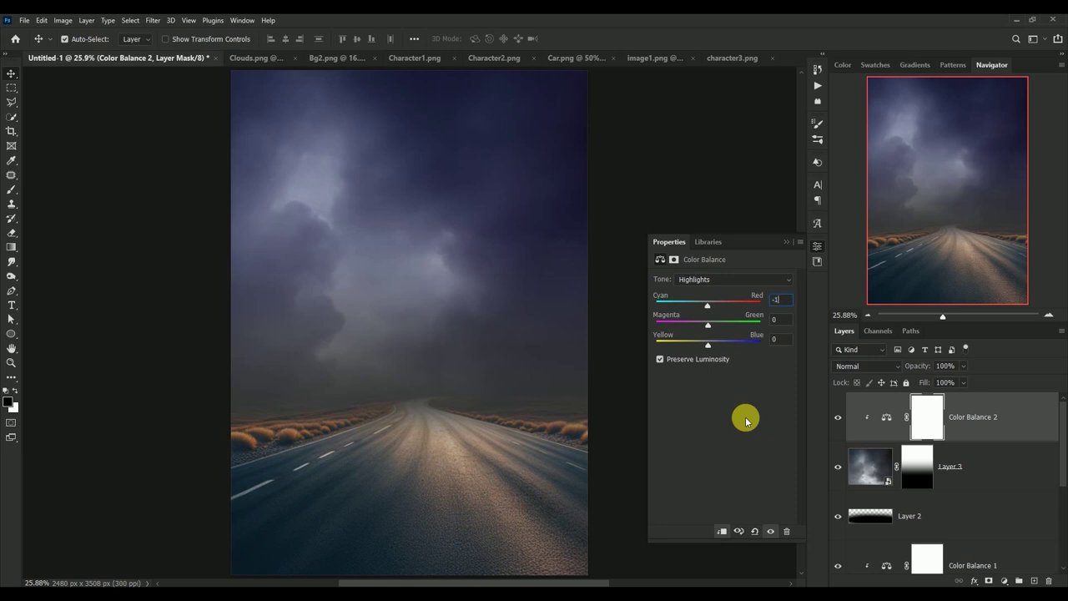
pyautogui.press('Tab')
pyautogui.write('+14')
pyautogui.press('Tab')
pyautogui.write('+')
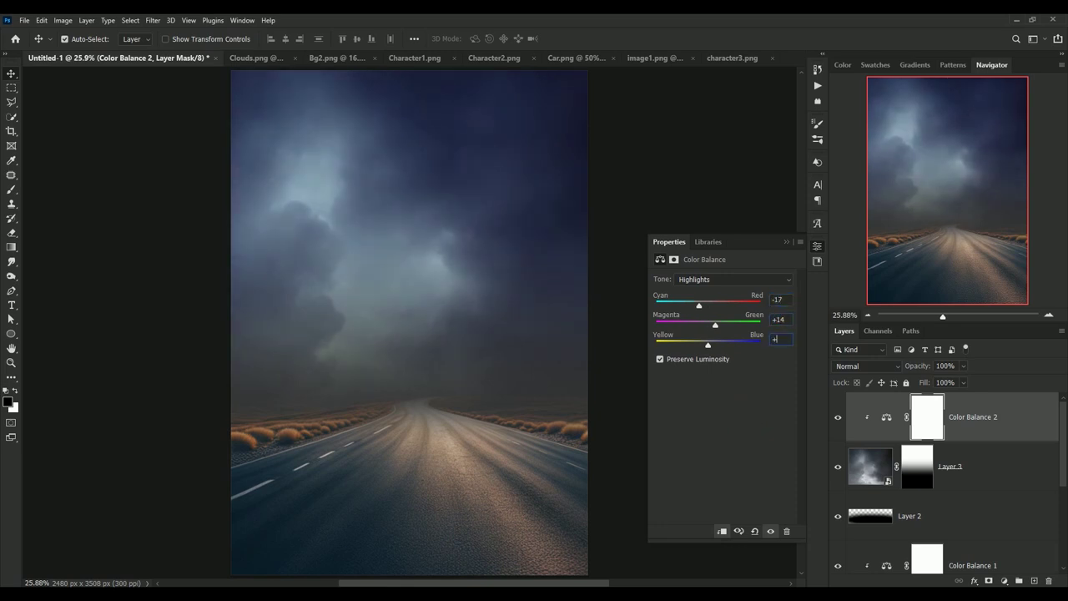
pyautogui.write('20')
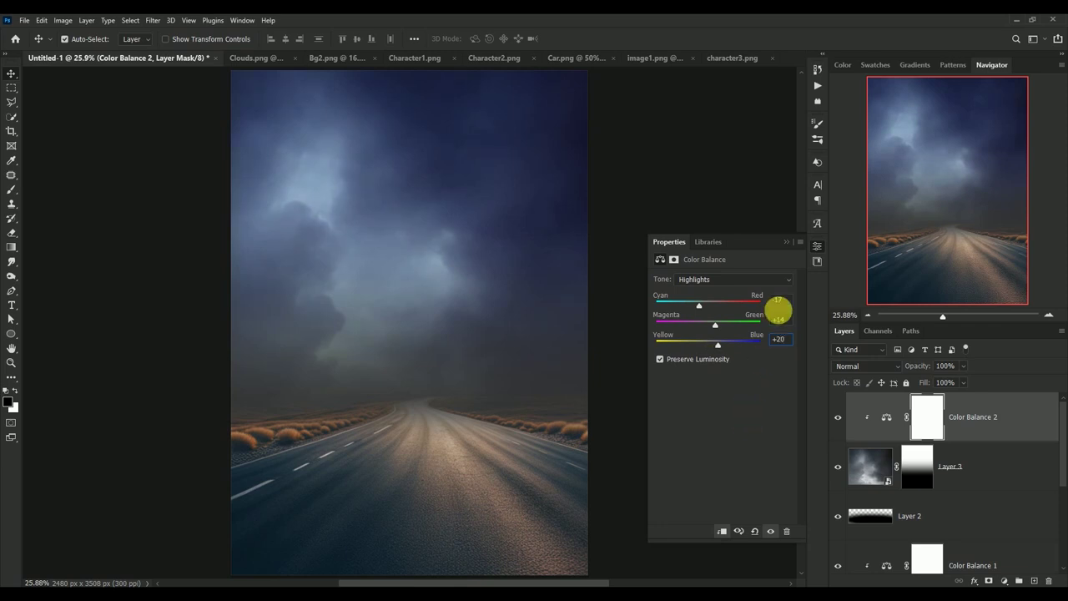
pyautogui.click(785, 242)
pyautogui.click(839, 417)
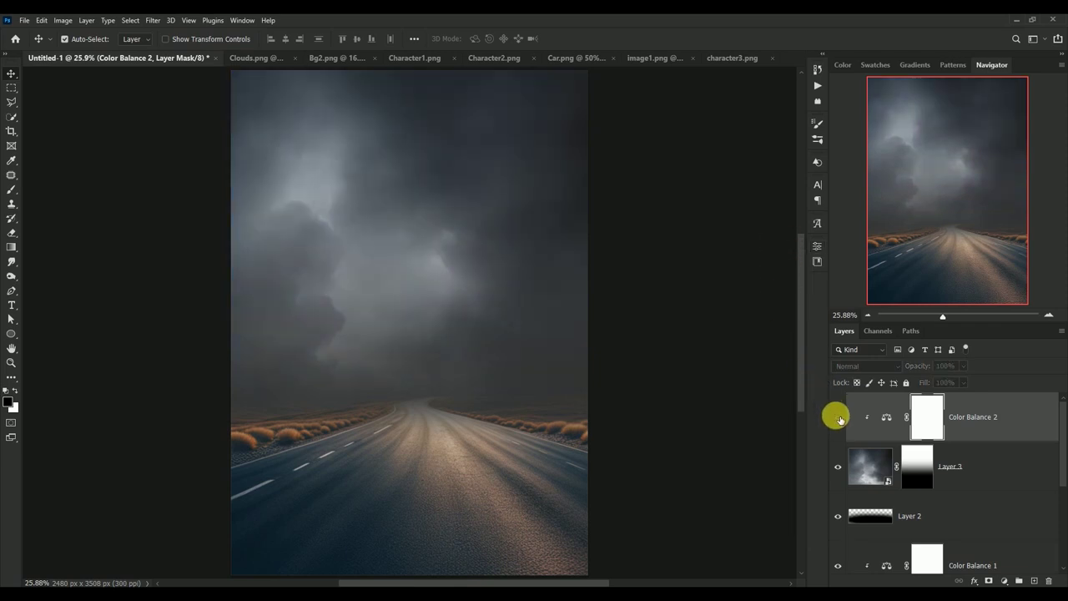
pyautogui.click(838, 417)
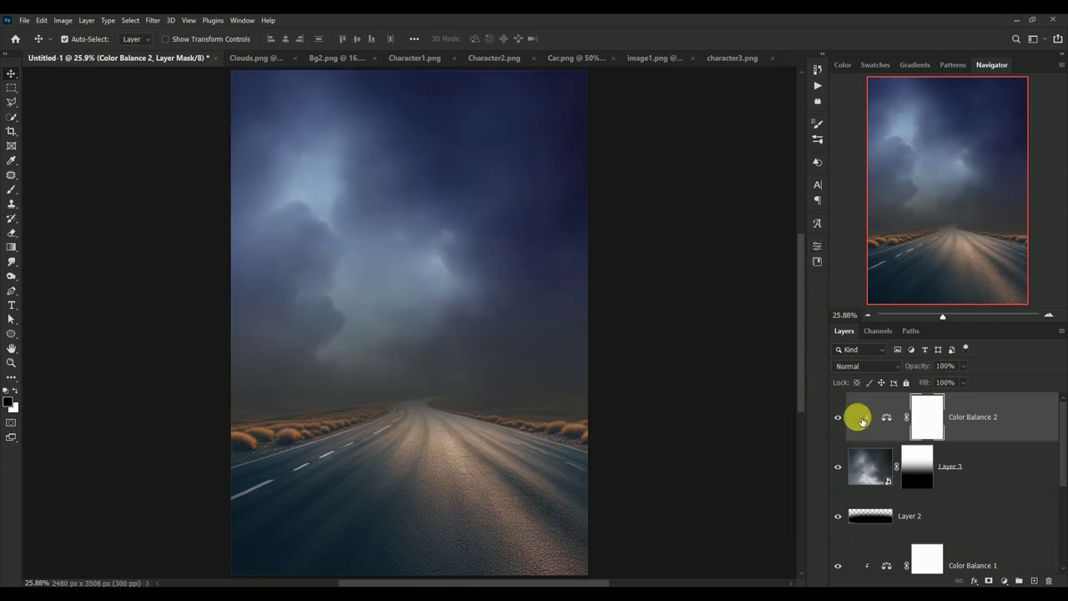
pyautogui.click(1003, 581)
# Add a Curves layer lowering the RGB point from 193 to 181 to darken the clouds.
pyautogui.click(1000, 435)
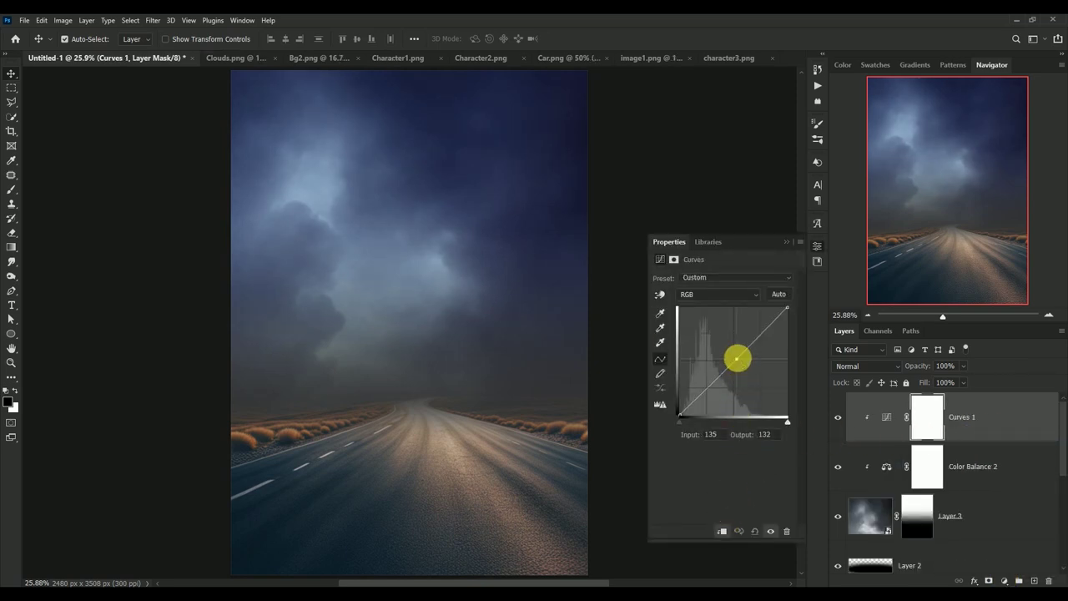
pyautogui.moveTo(740, 368); pyautogui.dragTo(758, 337)
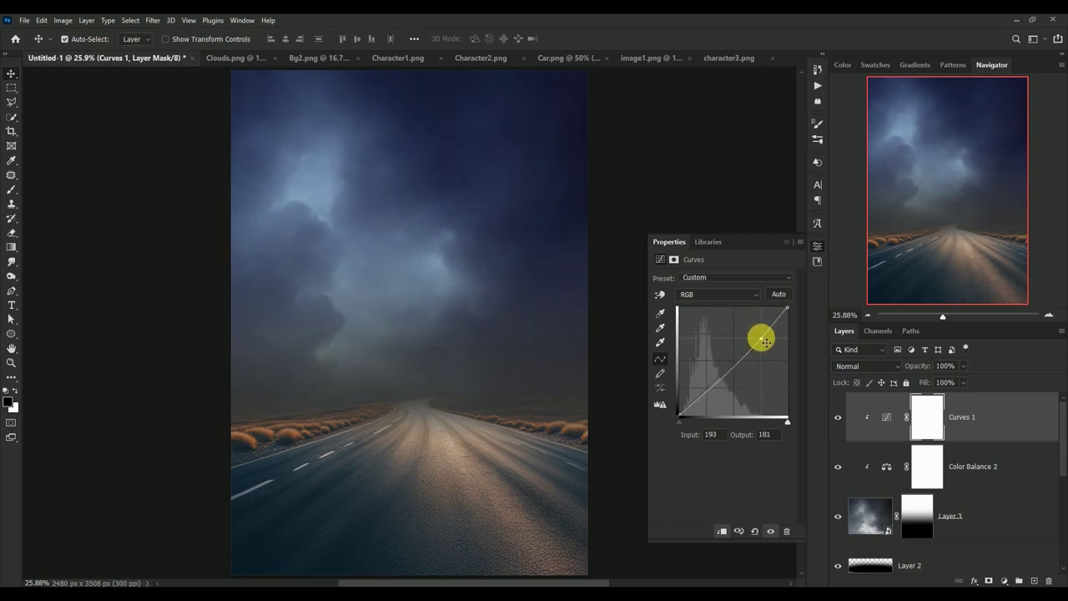
pyautogui.click(785, 241)
pyautogui.click(837, 416)
pyautogui.click(837, 417)
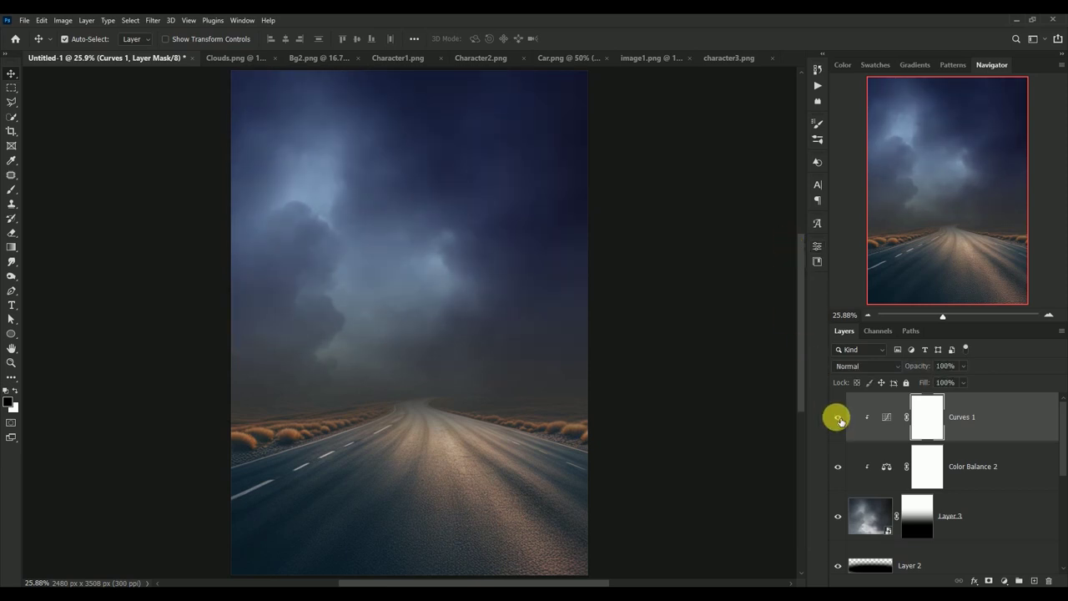
pyautogui.click(214, 60)
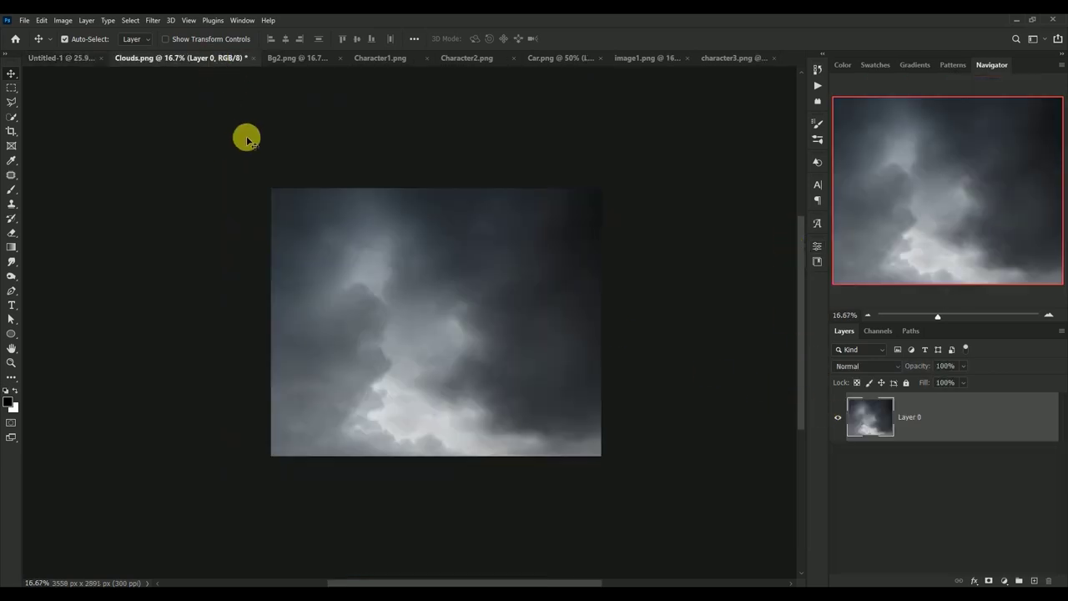
# Close Clouds.png without saving and drag the Bg2 sunset city sky into the poster.
pyautogui.click(252, 58)
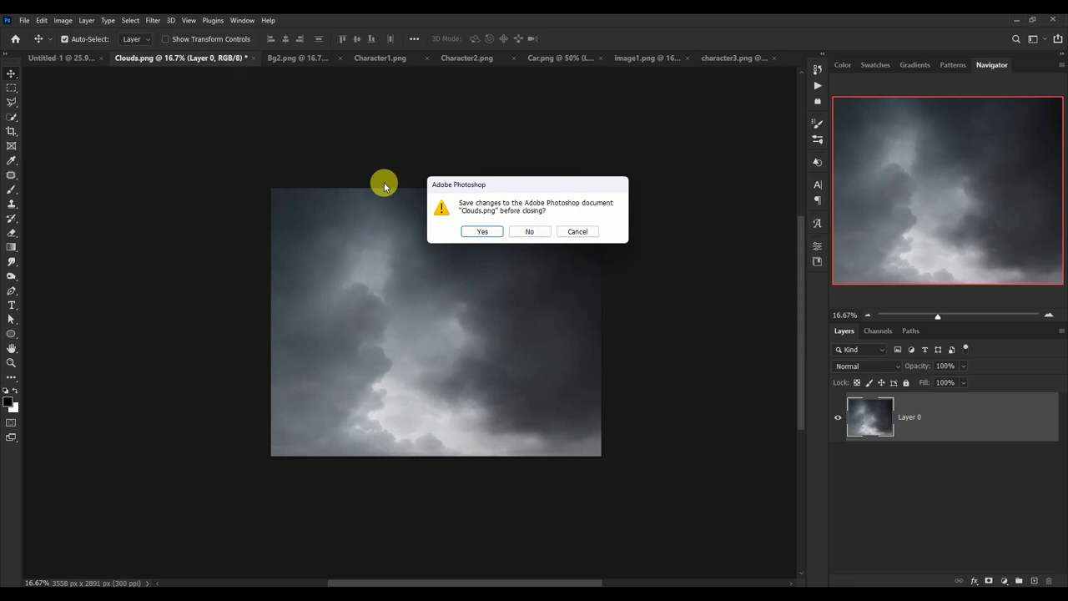
pyautogui.click(529, 232)
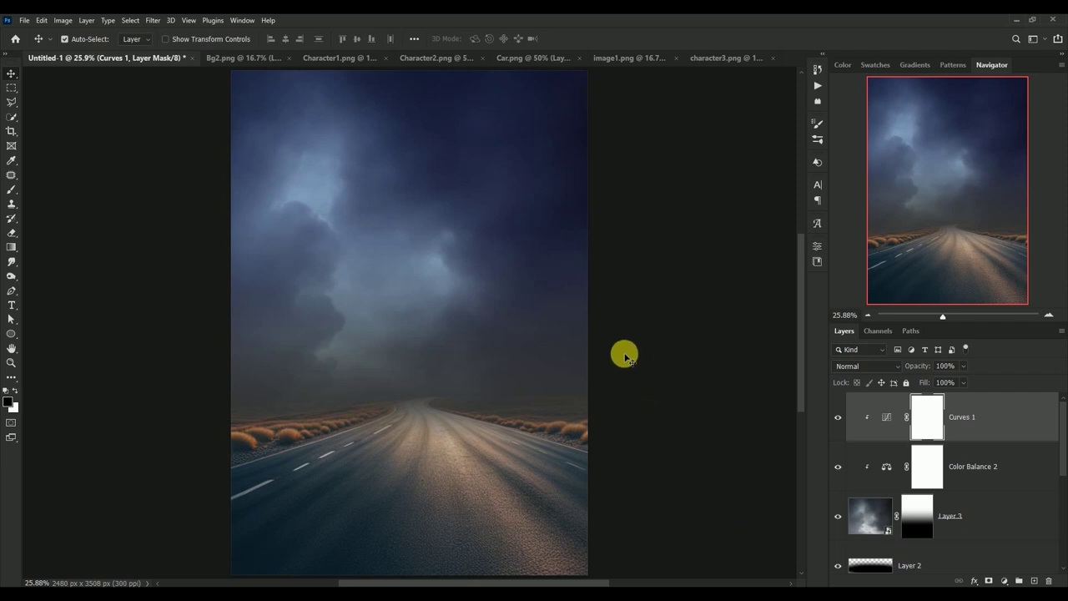
pyautogui.click(255, 60)
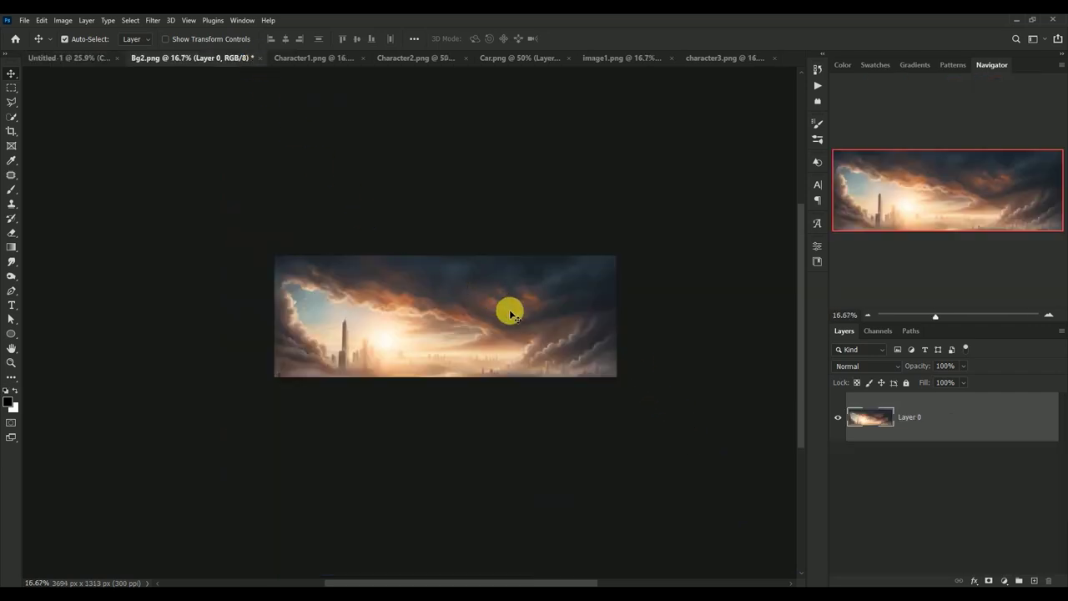
pyautogui.moveTo(557, 352)
pyautogui.mouseDown()
pyautogui.moveTo(95, 64)
pyautogui.moveTo(423, 346)
pyautogui.mouseUp()
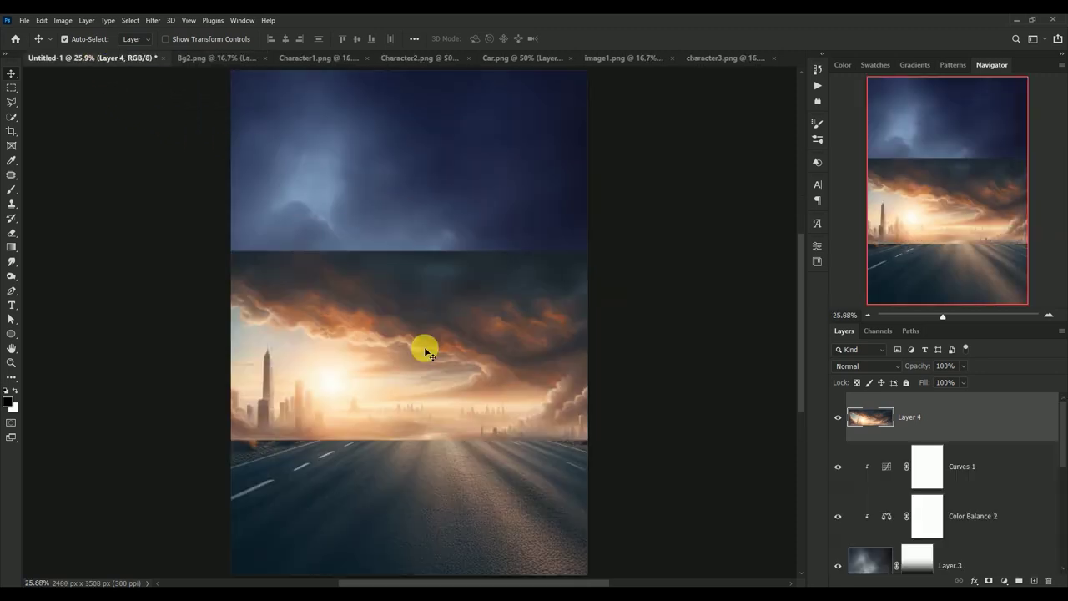
# Convert Layer 4 to a smart object, position it above the road, and add a mask.
pyautogui.rightClick(958, 419)
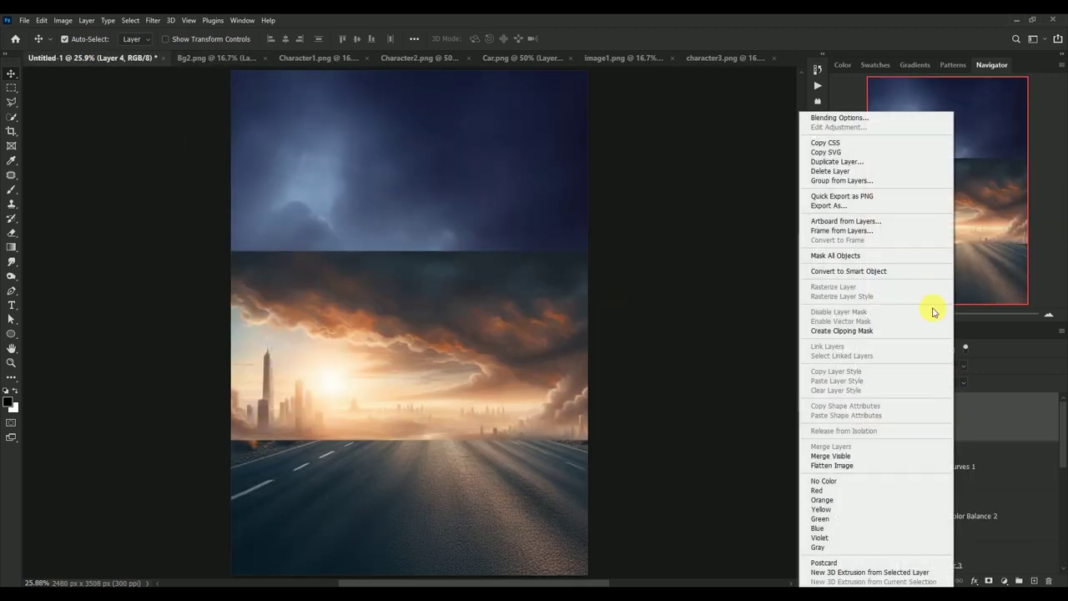
pyautogui.click(908, 272)
pyautogui.moveTo(429, 358); pyautogui.dragTo(453, 363)
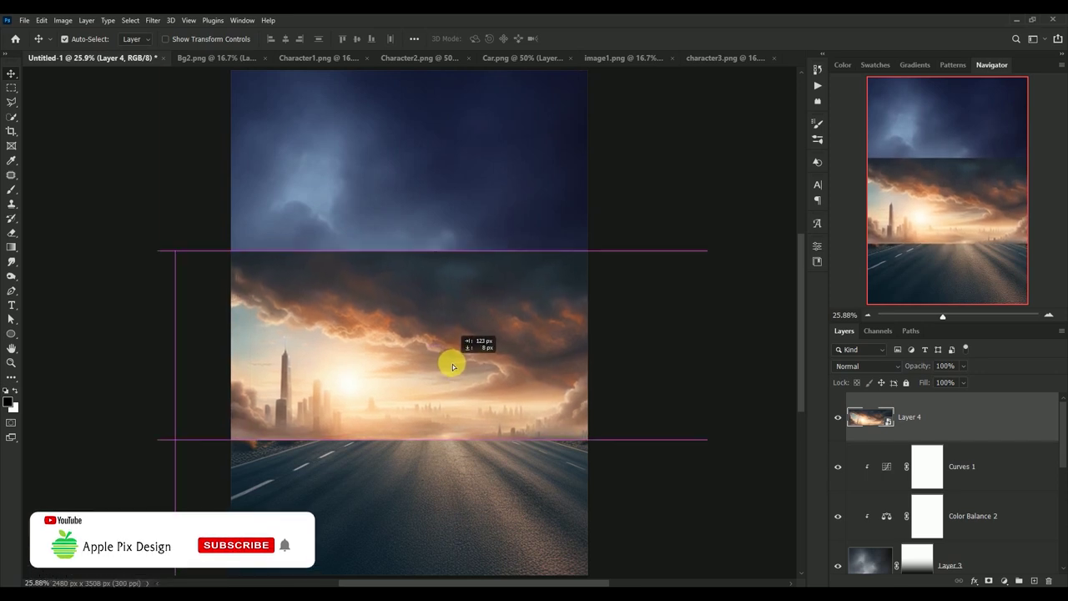
pyautogui.click(838, 416)
pyautogui.click(839, 417)
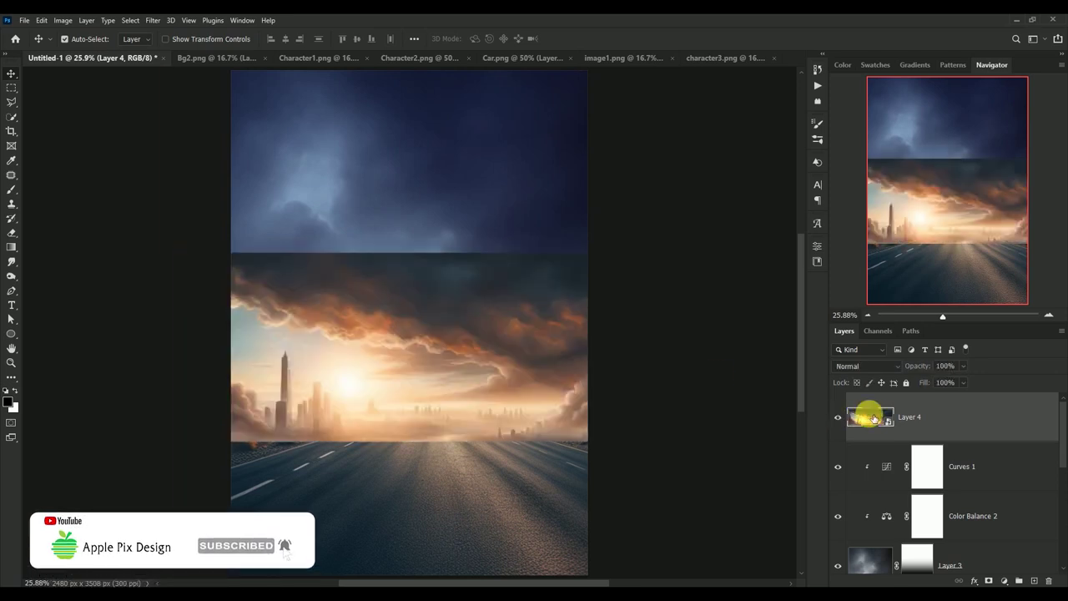
pyautogui.click(989, 579)
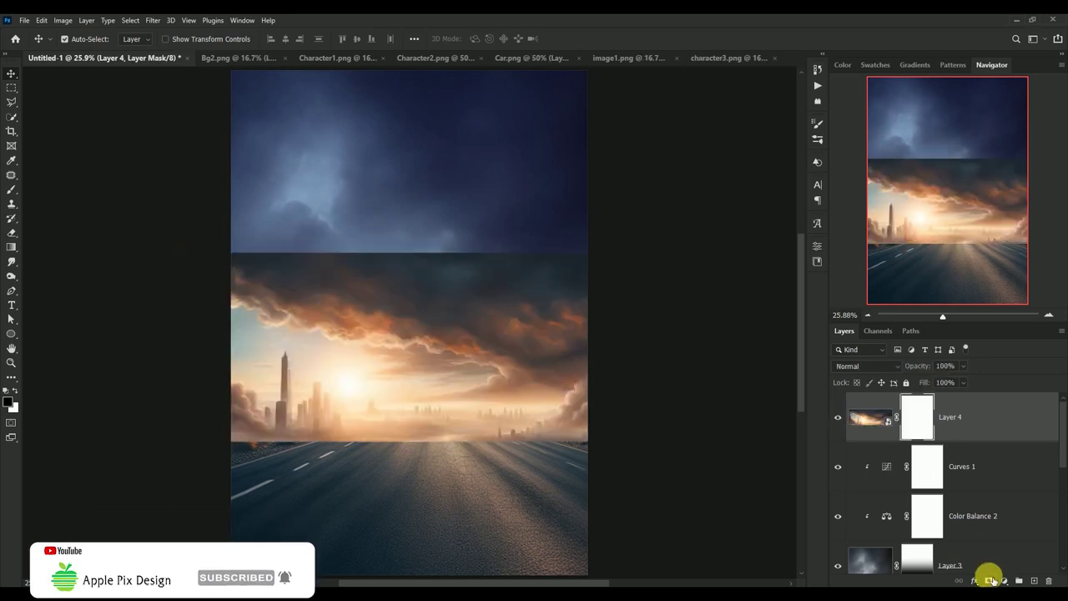
# Fade the sunset layer's bottom and top edges into the road and storm sky with mask gradients.
pyautogui.click(12, 247)
pyautogui.moveTo(388, 445); pyautogui.dragTo(396, 344)
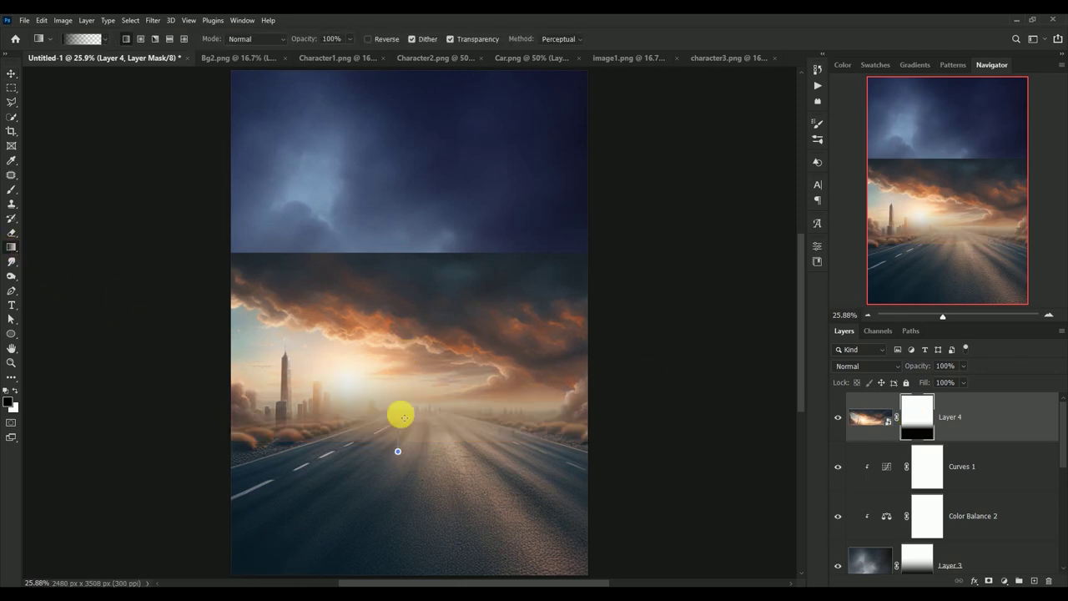
pyautogui.moveTo(407, 251)
pyautogui.mouseDown()
pyautogui.moveTo(412, 373)
pyautogui.moveTo(410, 365)
pyautogui.mouseUp()
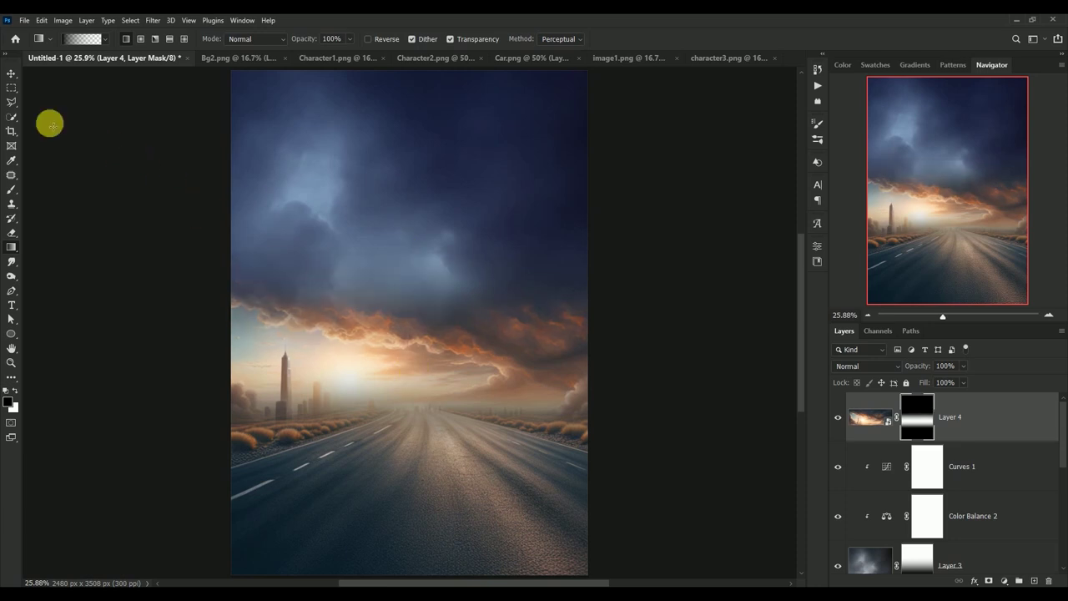
# Nudge the sunset layer up slightly and compare it on and off.
pyautogui.click(13, 75)
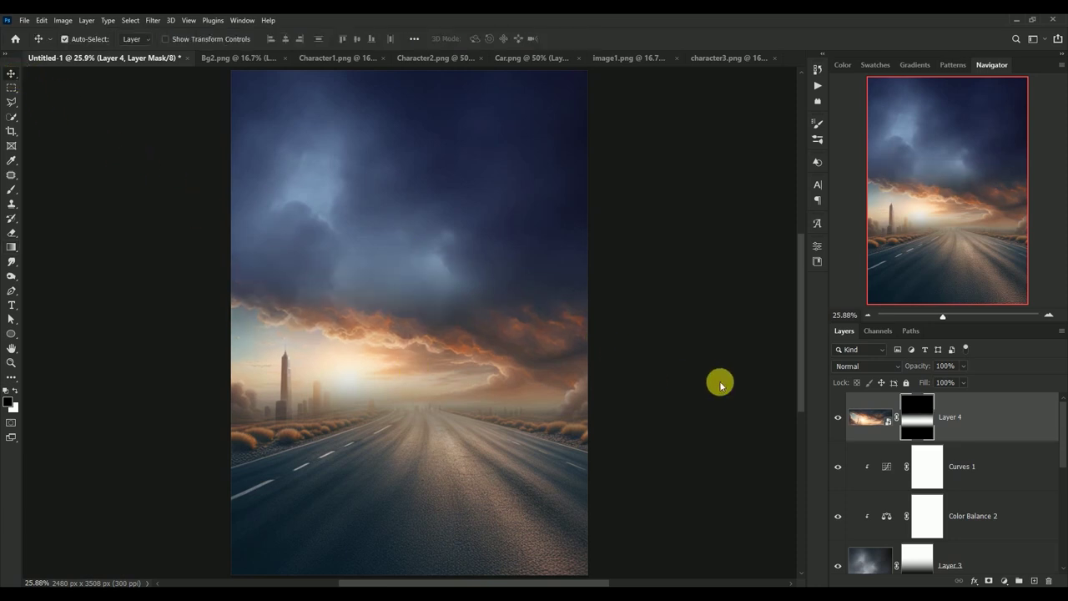
pyautogui.hotkey('shift', 'Up')
pyautogui.hotkey('shift', 'Up')
pyautogui.hotkey('shift', 'Up')
pyautogui.hotkey('shift', 'Up')
pyautogui.hotkey('shift', 'Up')
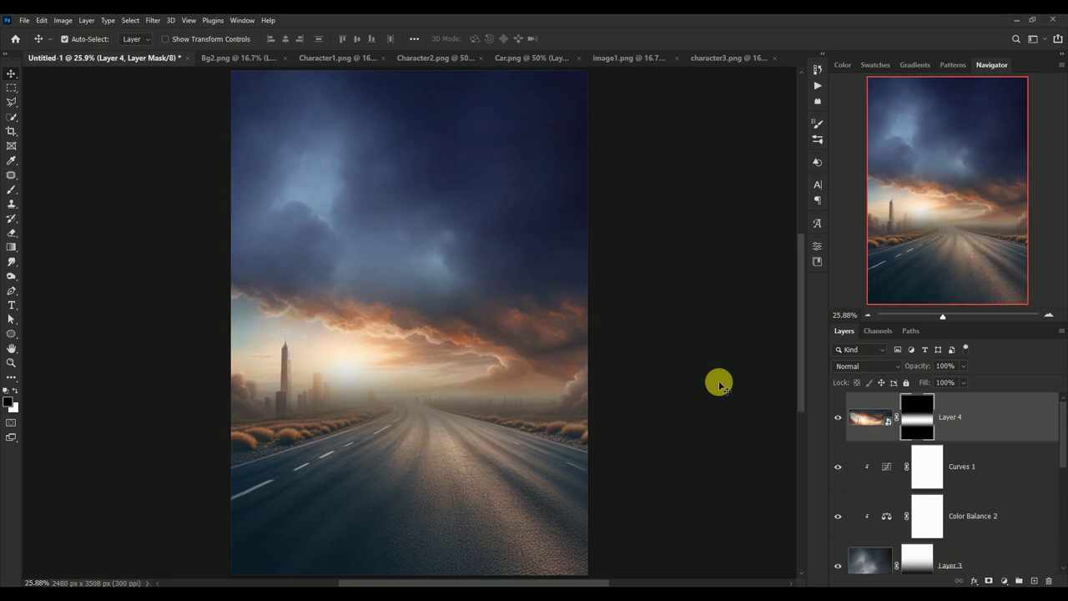
pyautogui.click(868, 417)
pyautogui.click(837, 417)
pyautogui.click(838, 417)
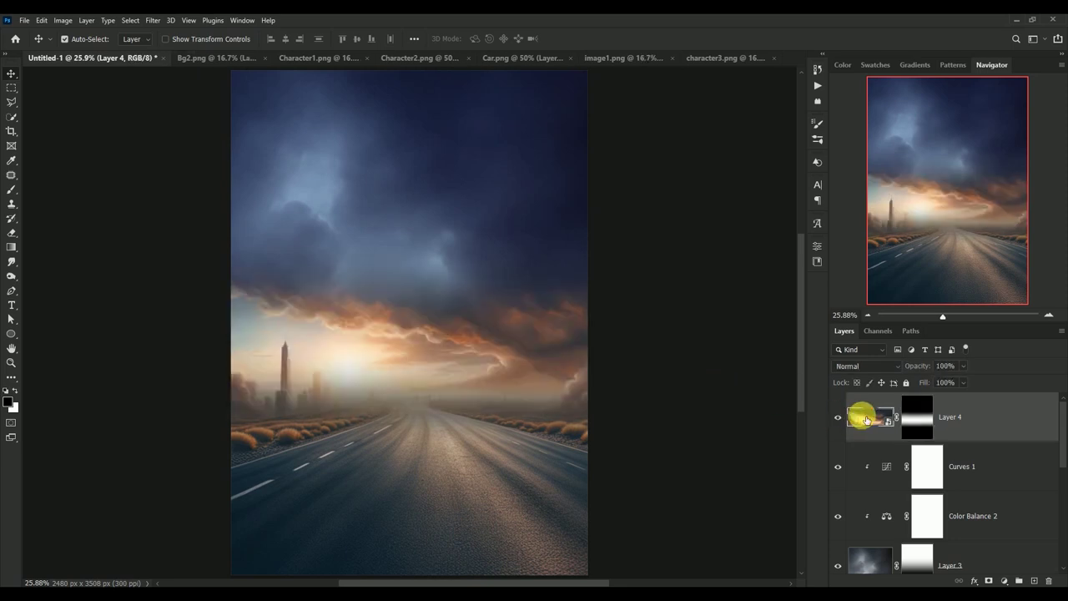
# Add a Color Balance adjustment clipped to the sunset layer and adjust its midtones.
pyautogui.click(1003, 581)
pyautogui.click(1005, 480)
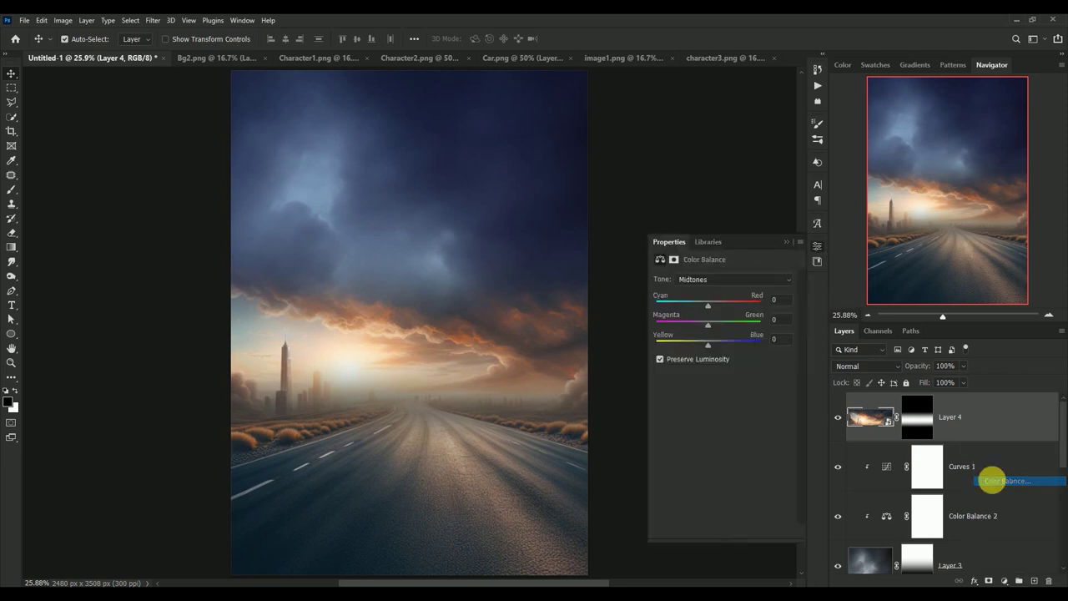
pyautogui.click(722, 531)
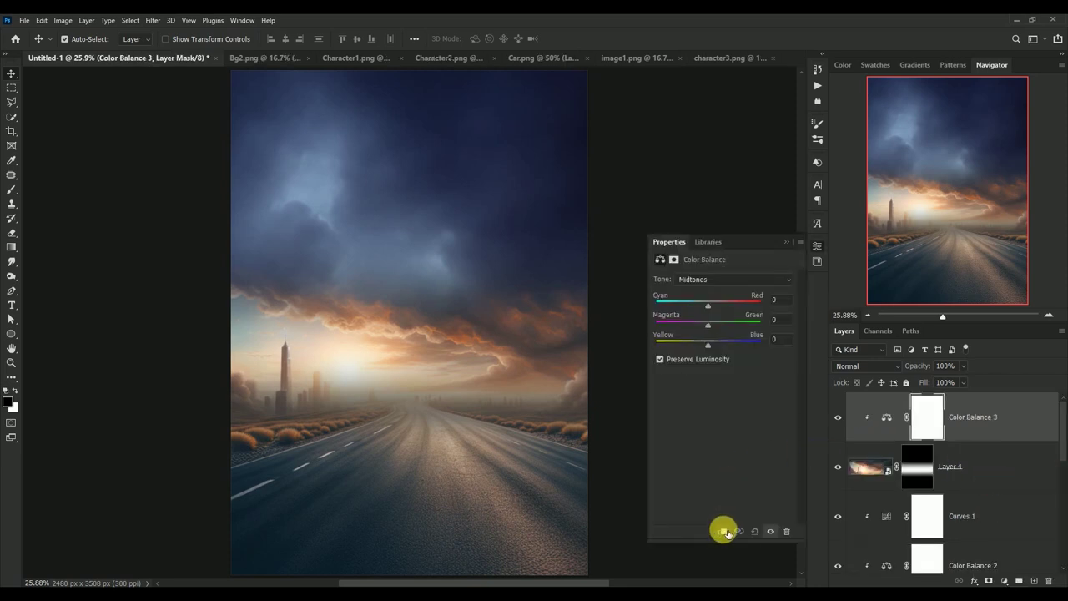
pyautogui.click(778, 299)
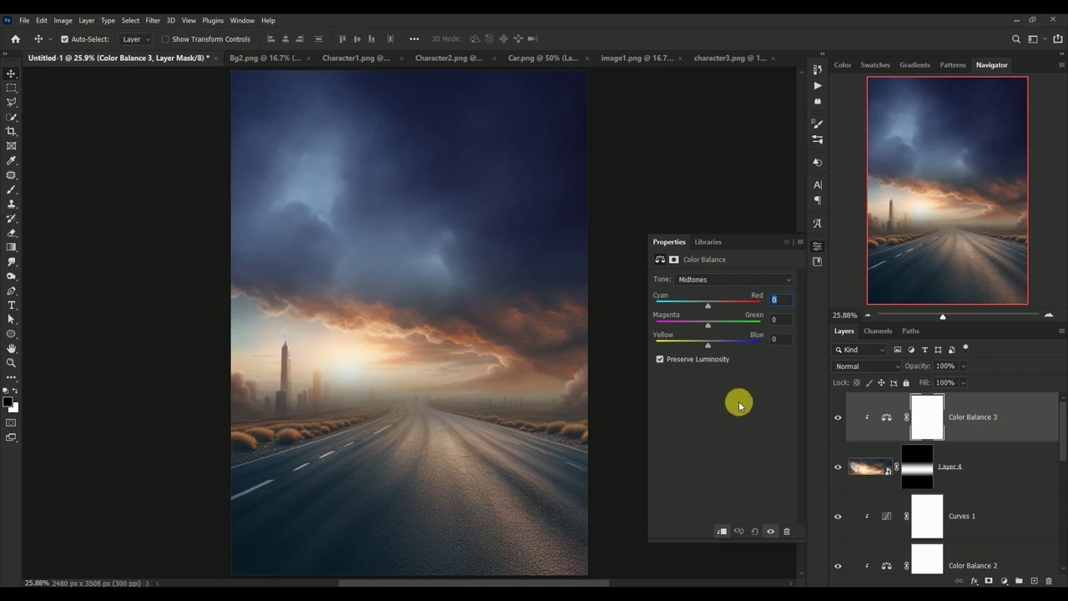
pyautogui.write('+4')
pyautogui.write('10')
pyautogui.press('Tab')
pyautogui.write('+7')
# Adjust the shadows and set highlights to -10, -5, +12, then check the effect.
pyautogui.click(722, 280)
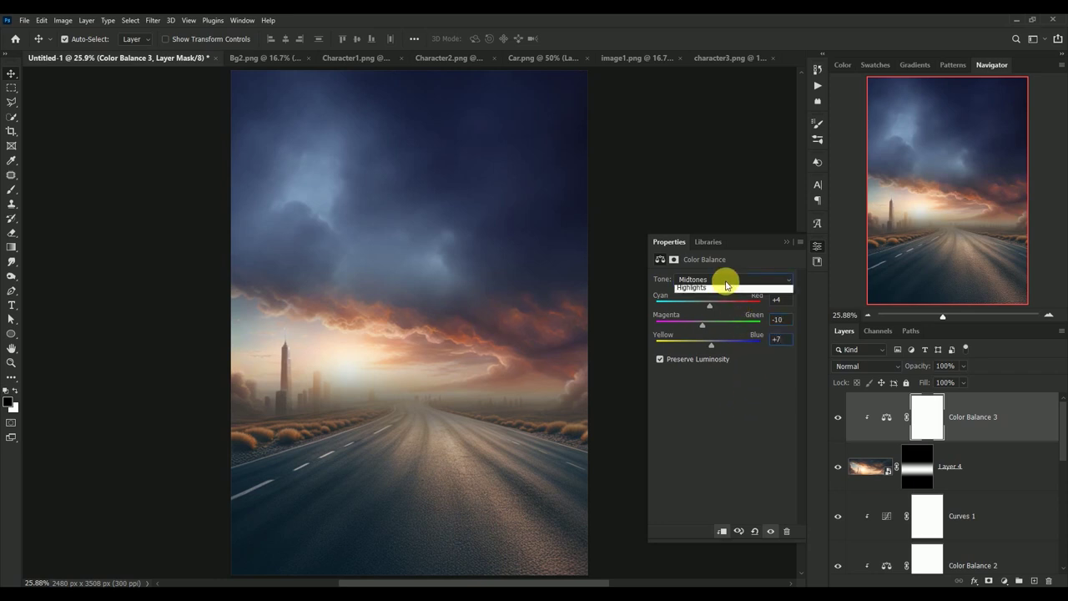
pyautogui.click(723, 288)
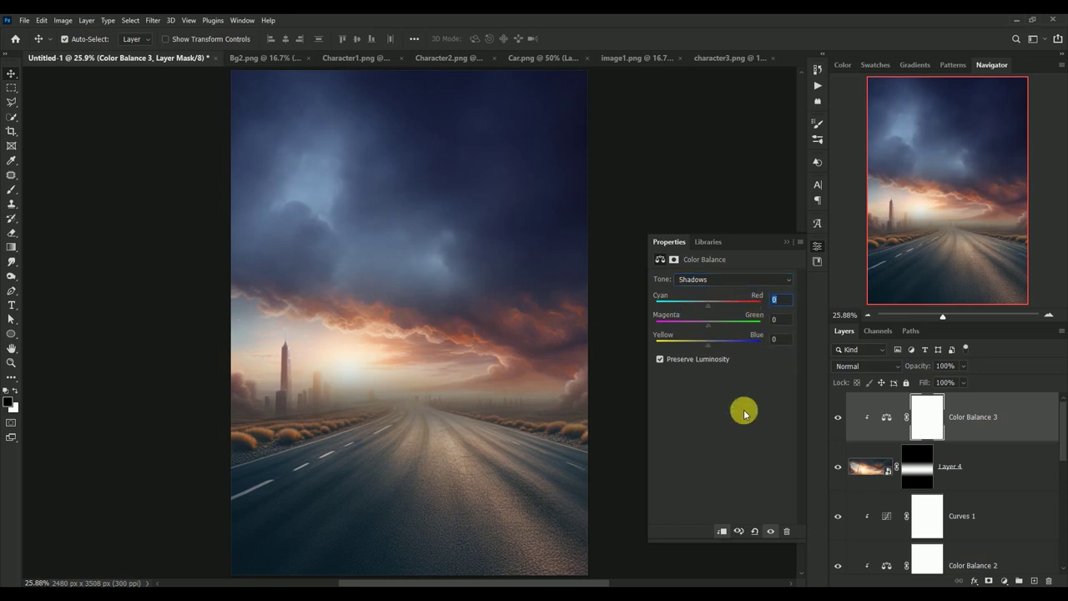
pyautogui.write('-')
pyautogui.write('-1')
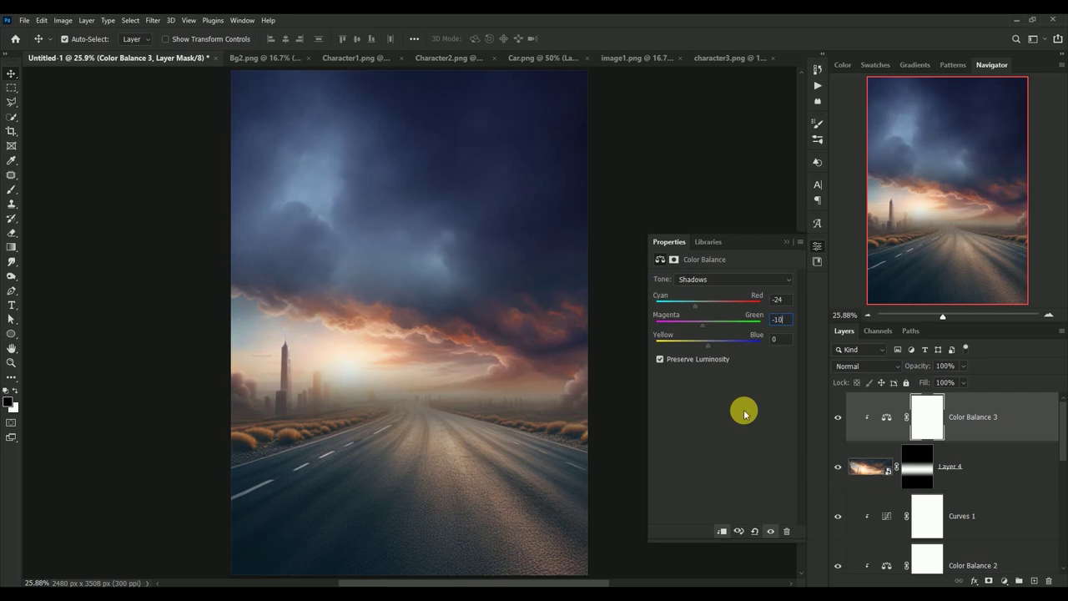
pyautogui.write('-7')
pyautogui.click(734, 280)
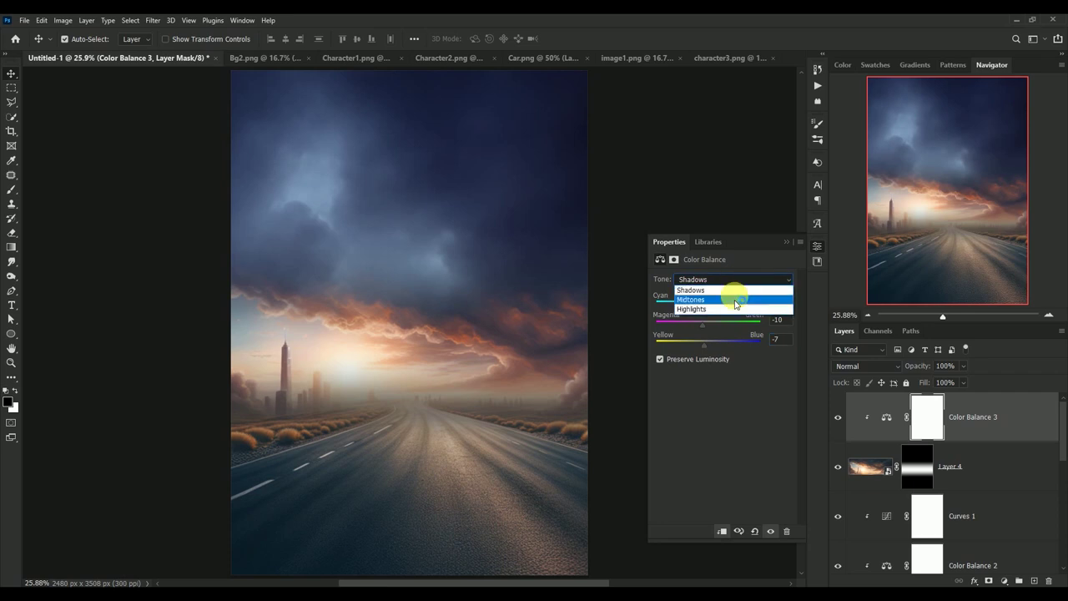
pyautogui.click(732, 310)
pyautogui.write('-10')
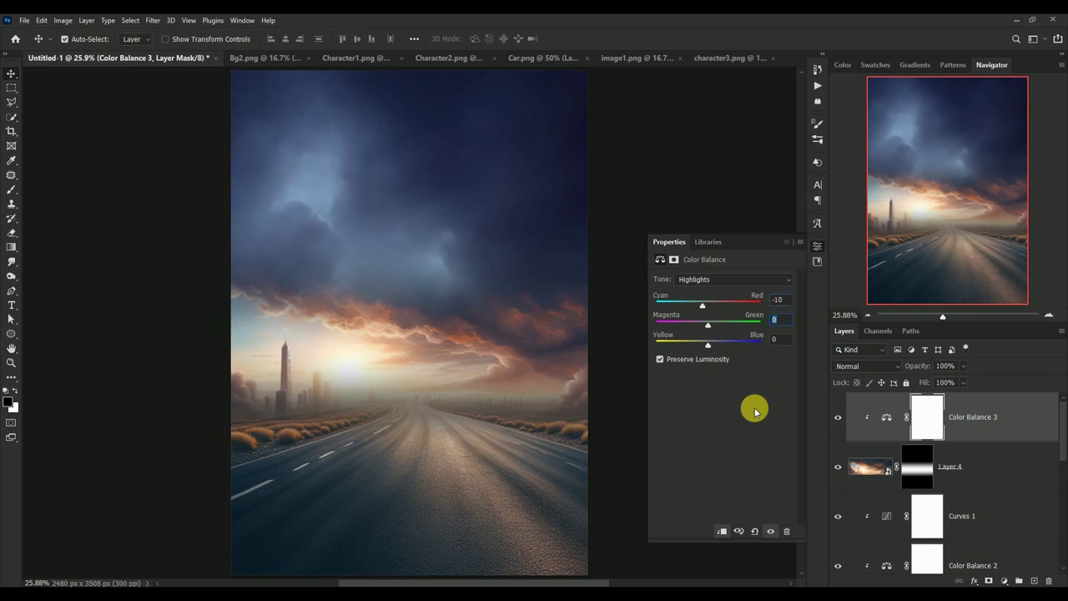
pyautogui.write('-5')
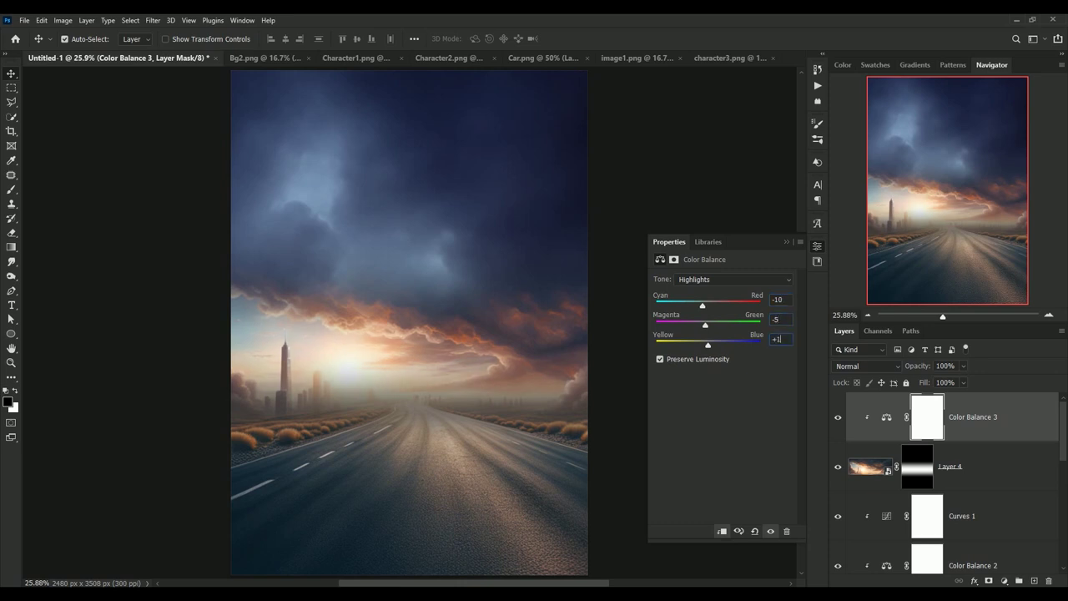
pyautogui.write('2')
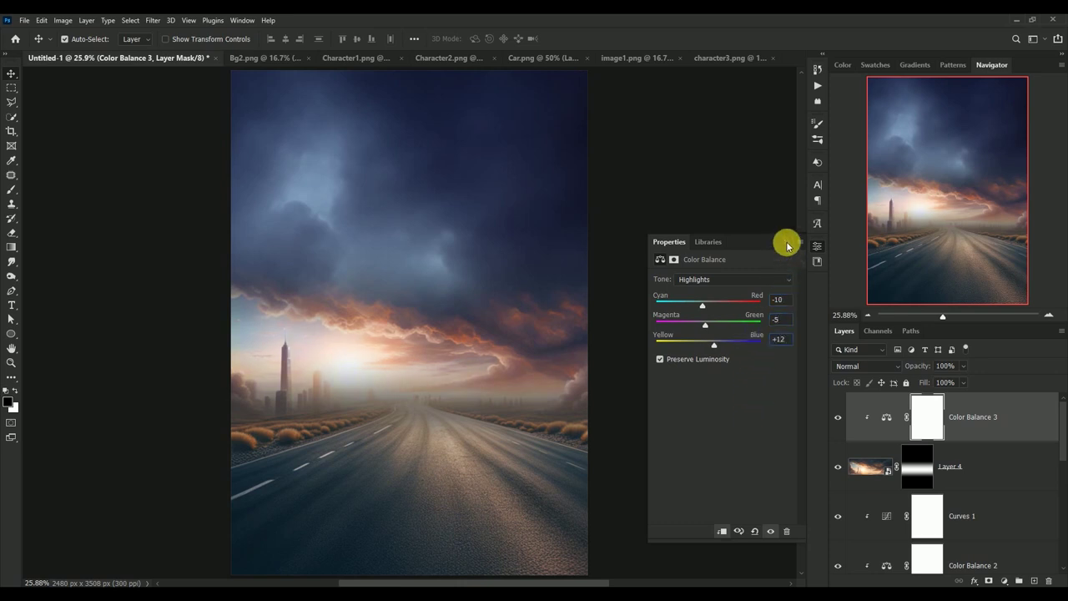
pyautogui.click(786, 241)
pyautogui.click(838, 417)
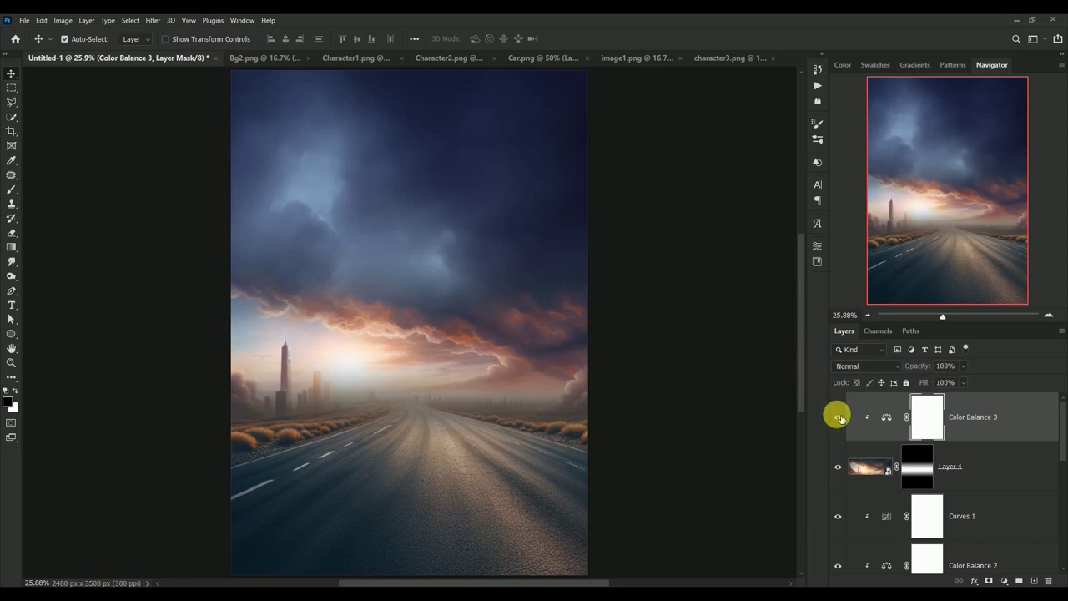
# Add a clipped Exposure adjustment with gamma correction 0.95 and compare it on and off.
pyautogui.click(1003, 580)
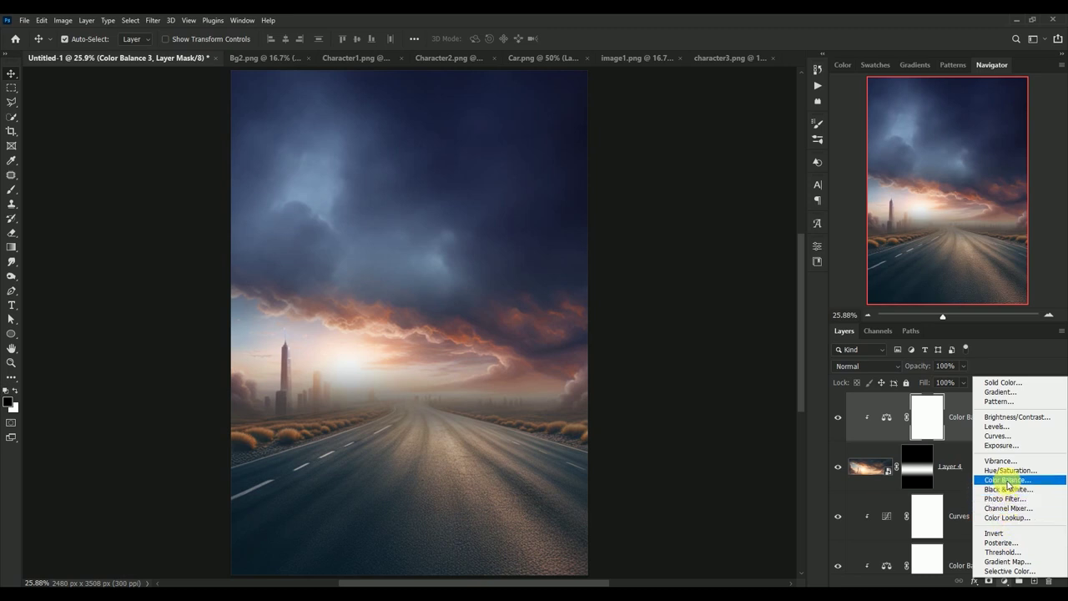
pyautogui.click(1001, 445)
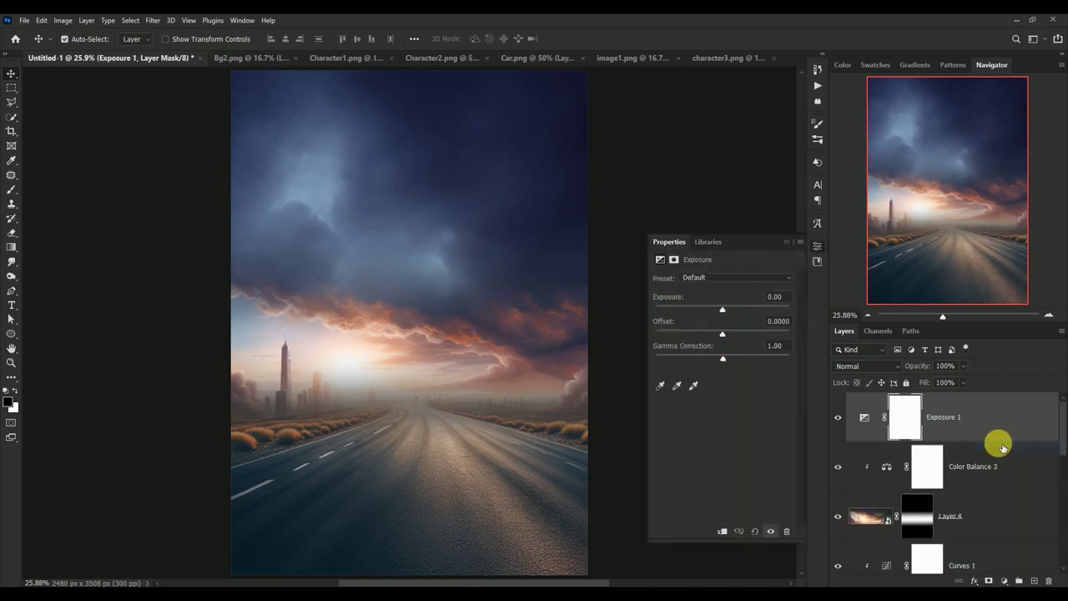
pyautogui.click(721, 530)
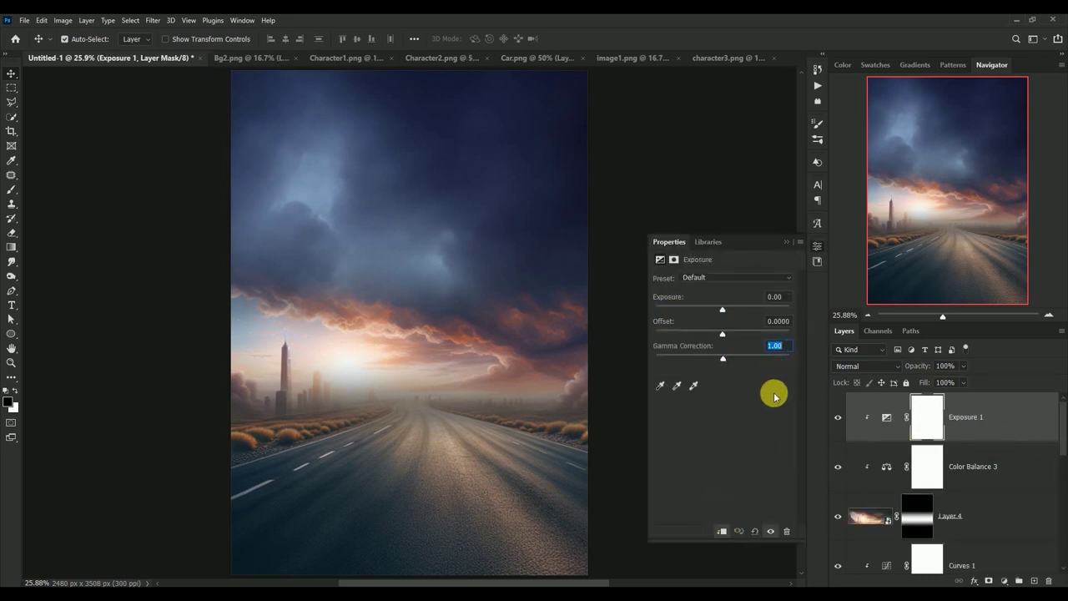
pyautogui.write('0.9')
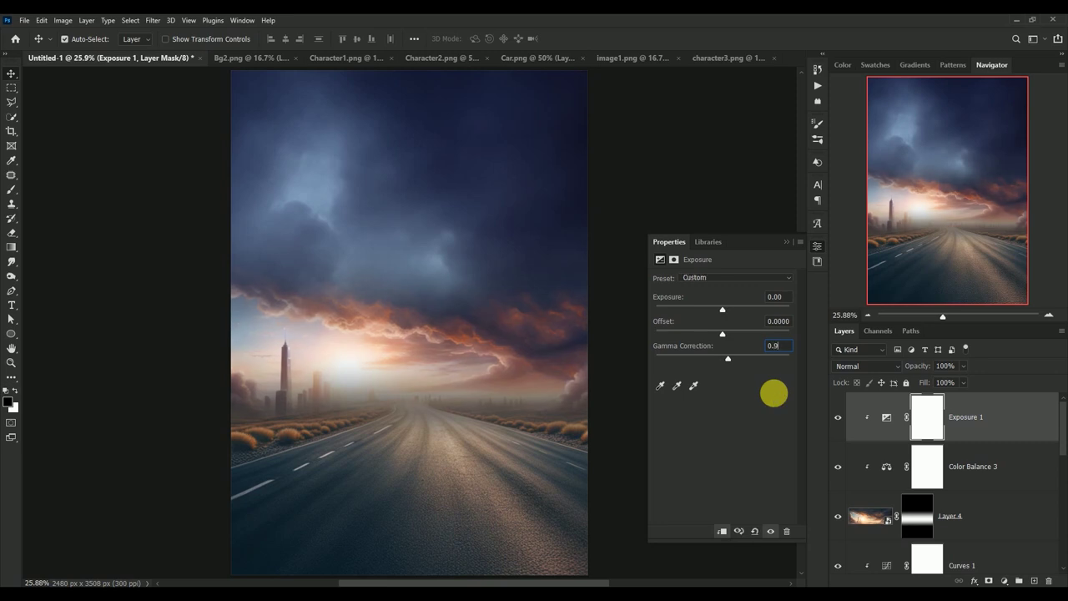
pyautogui.write('5')
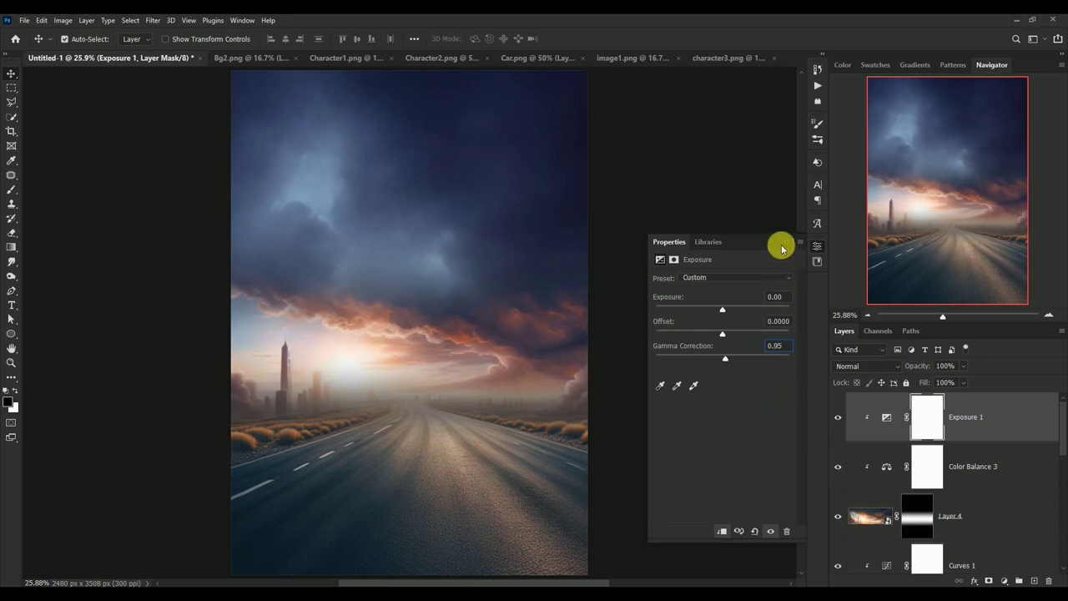
pyautogui.click(785, 241)
pyautogui.click(838, 420)
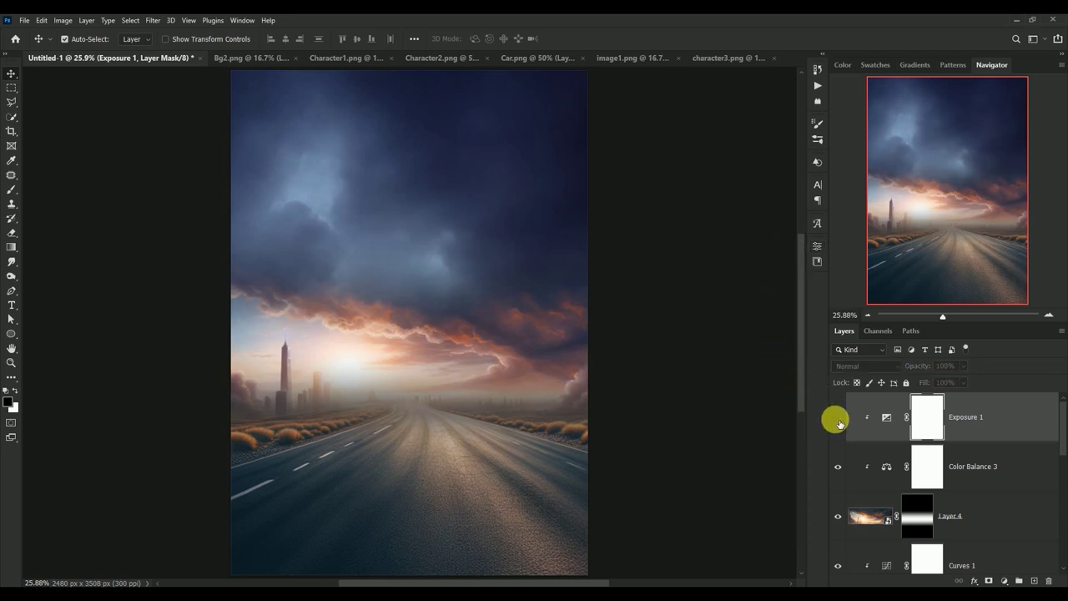
# Close Bg2.png without saving and add an empty Layer 5 on top.
pyautogui.click(238, 59)
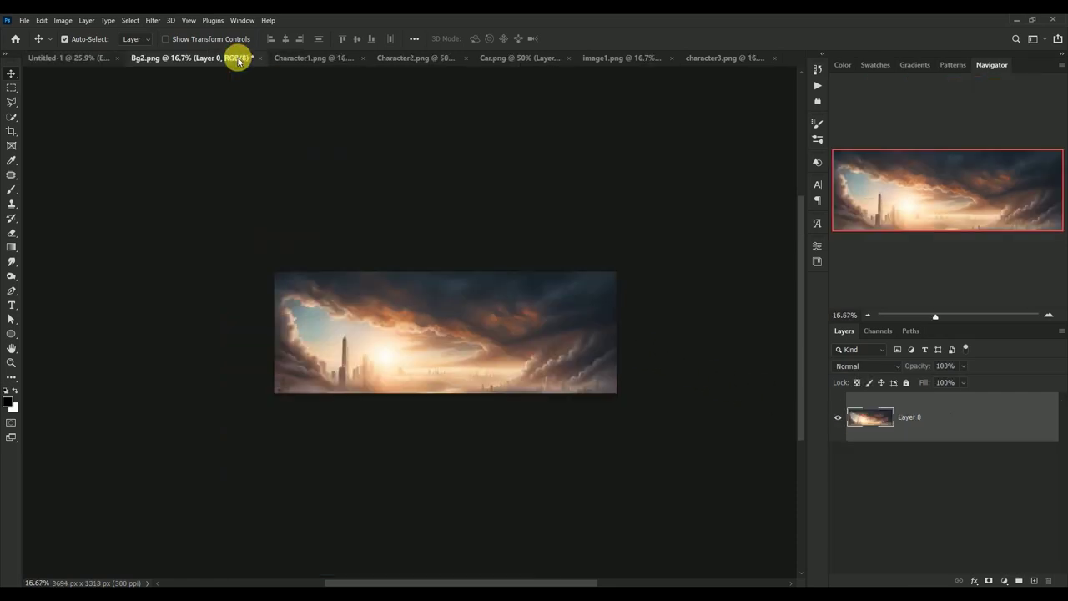
pyautogui.click(260, 58)
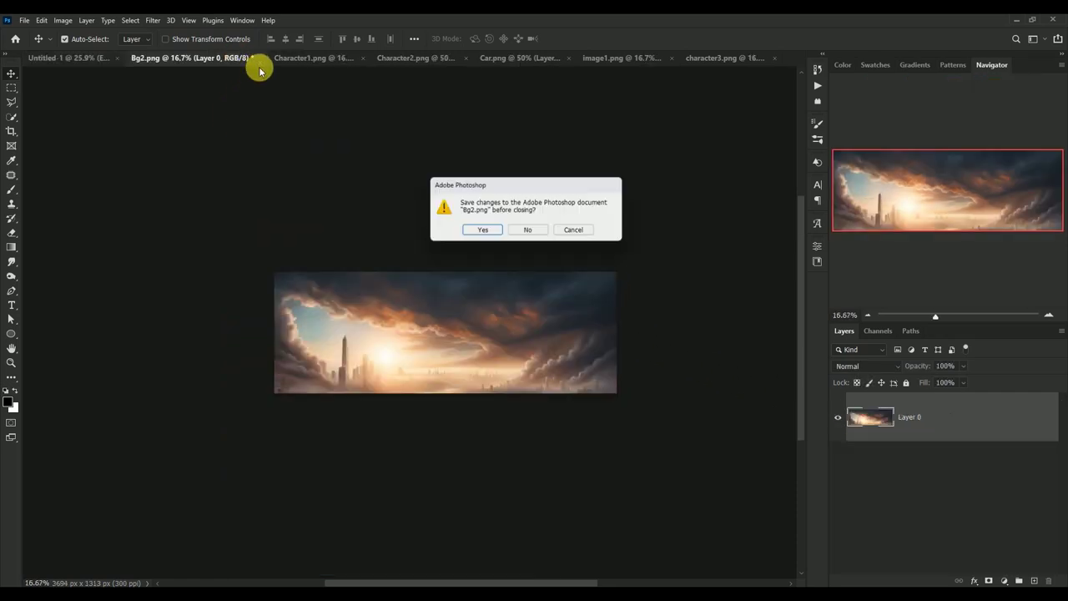
pyautogui.click(538, 233)
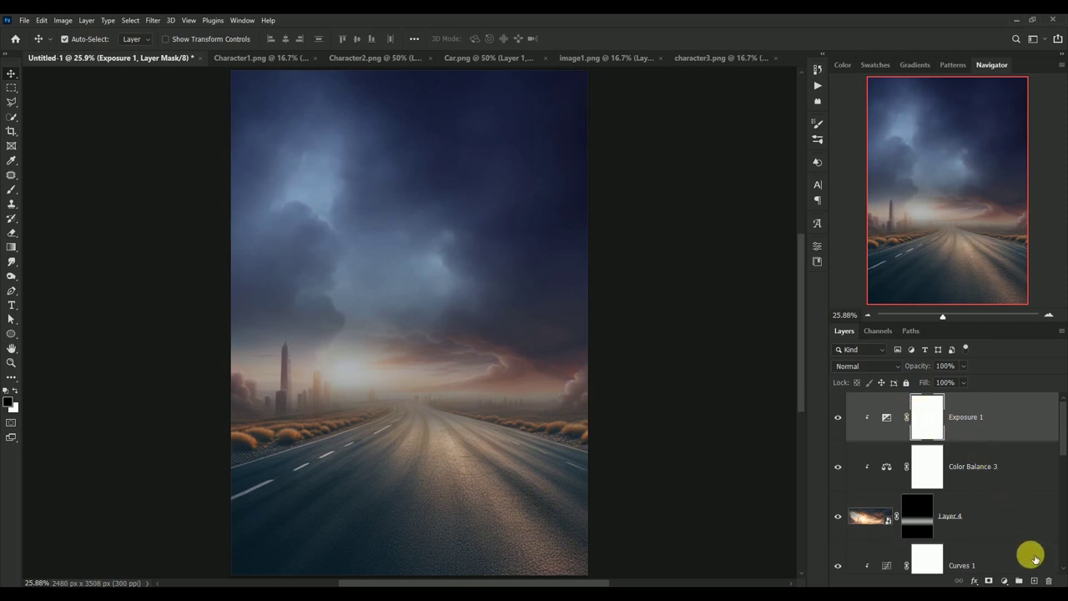
pyautogui.click(1034, 580)
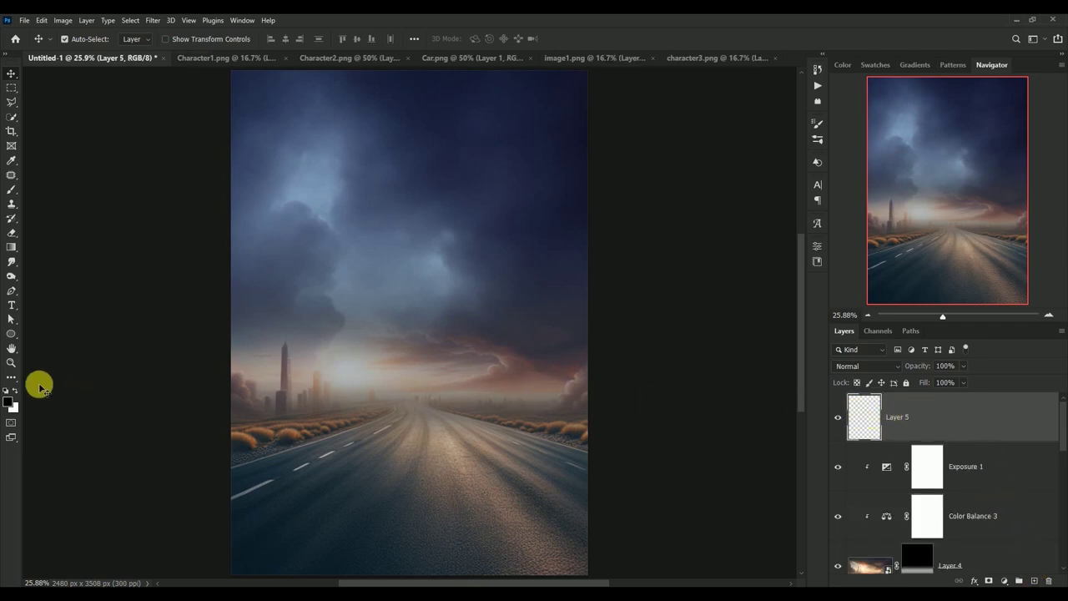
# Set an orange foreground colour and paint a wide soft glow in the sky centre on Layer 5.
pyautogui.click(11, 401)
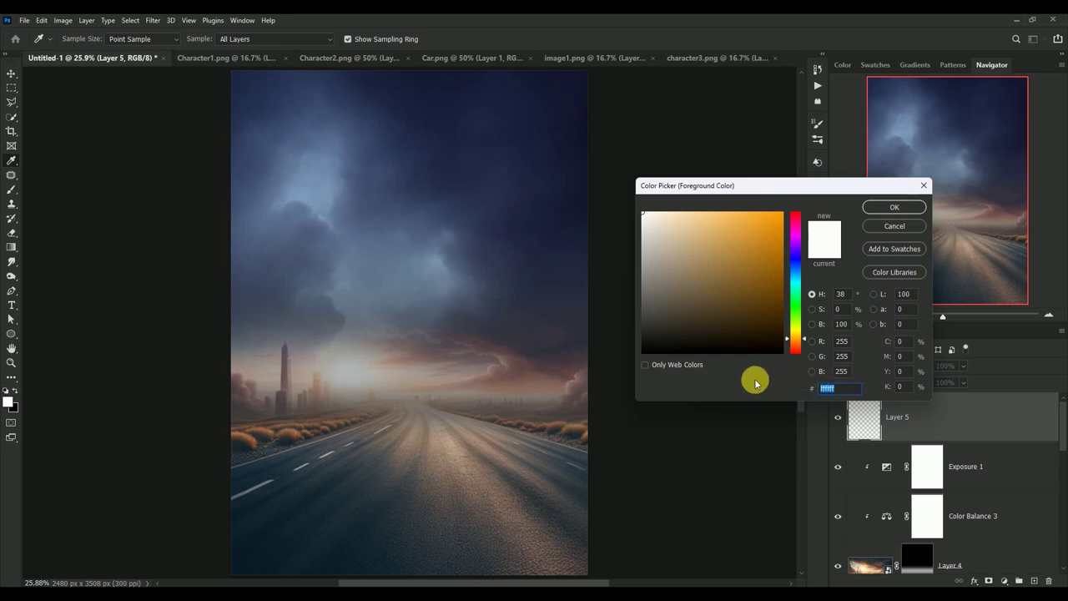
pyautogui.write('00f')
pyautogui.write('fae')
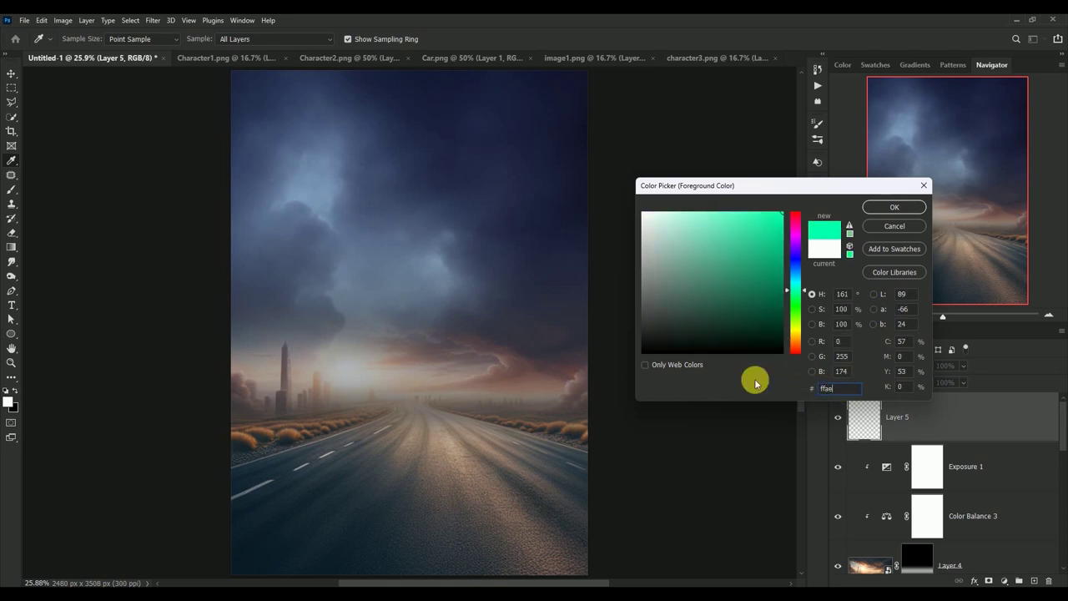
pyautogui.write('00')
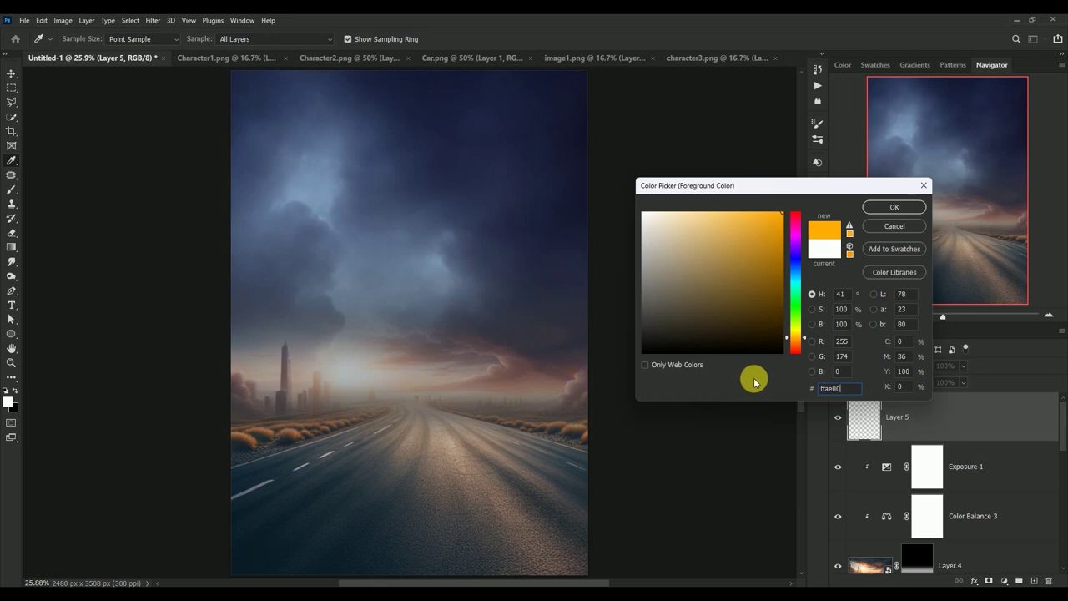
pyautogui.click(891, 208)
pyautogui.press('v')
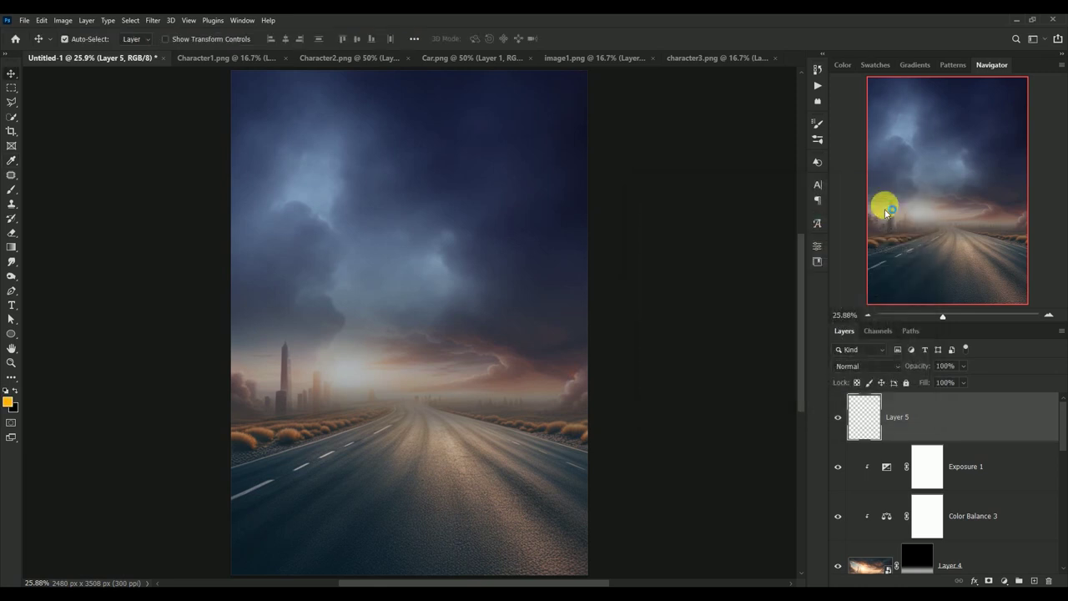
pyautogui.click(11, 190)
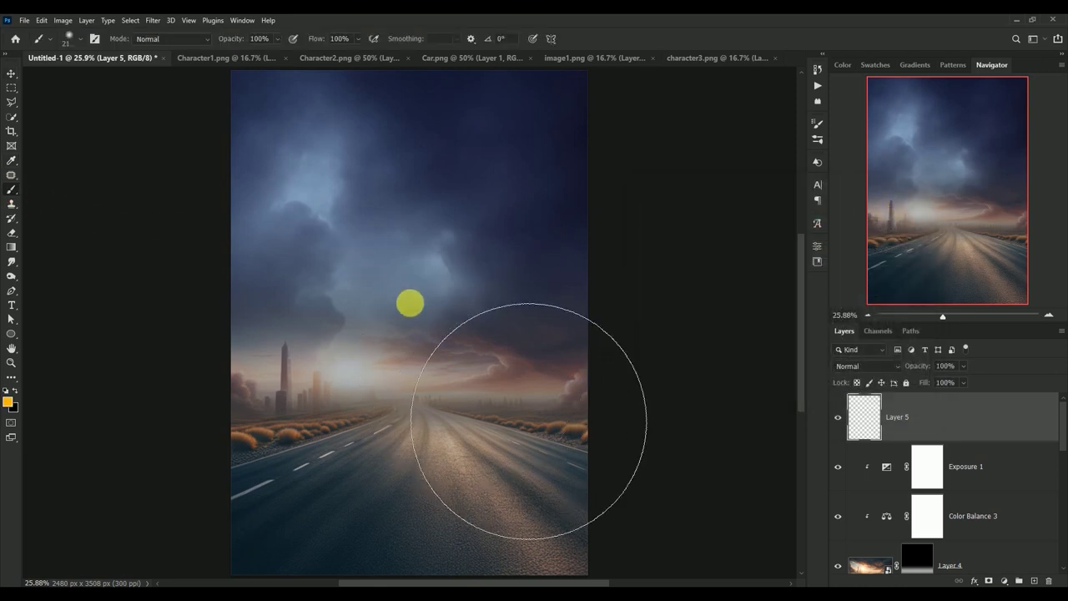
pyautogui.press(']')
pyautogui.press(']')
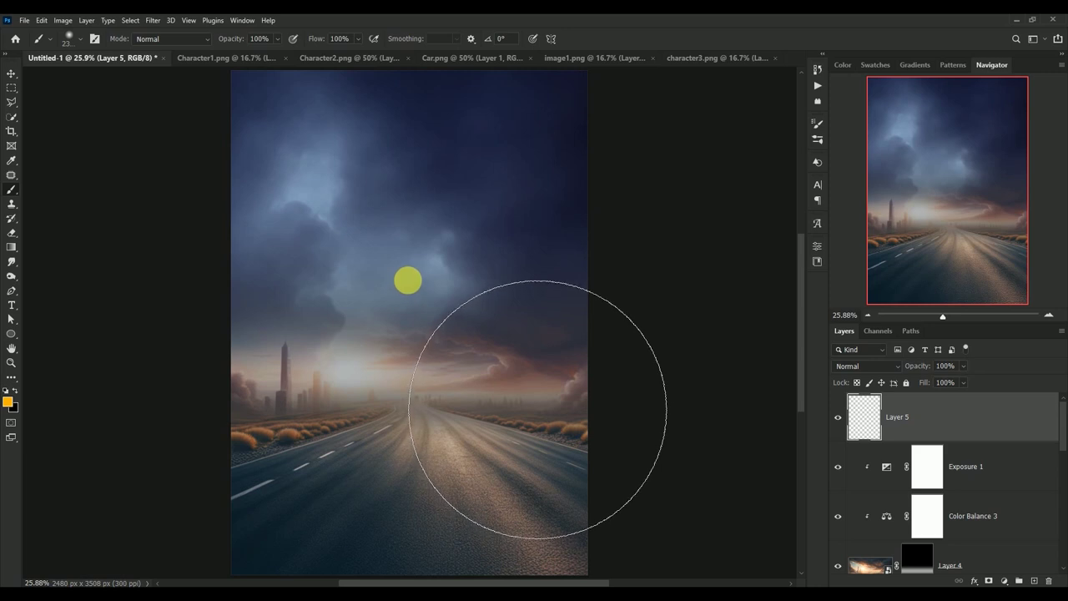
pyautogui.click(407, 279)
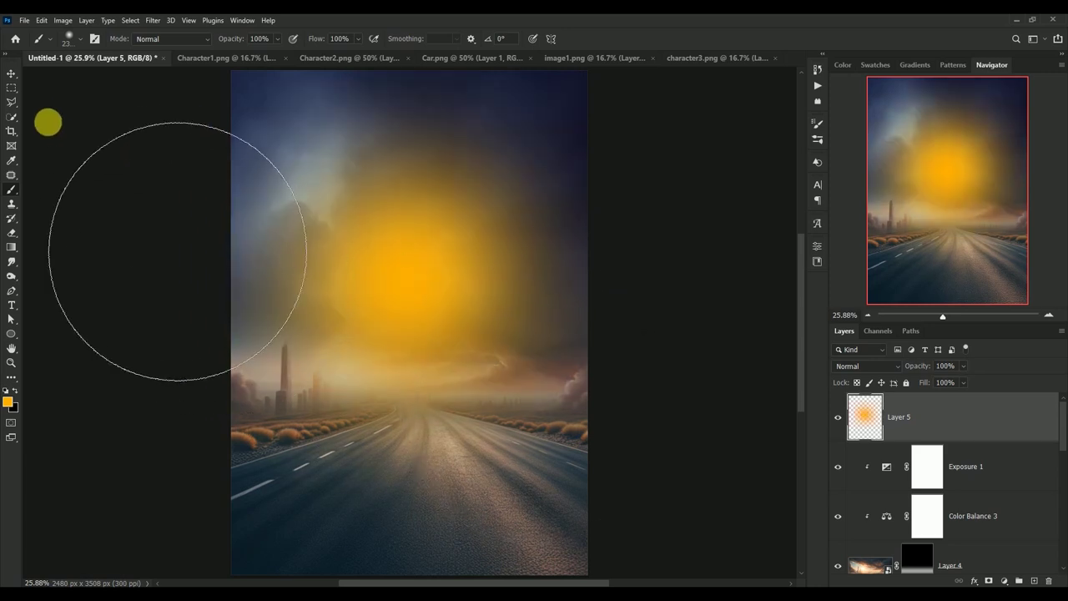
pyautogui.click(12, 74)
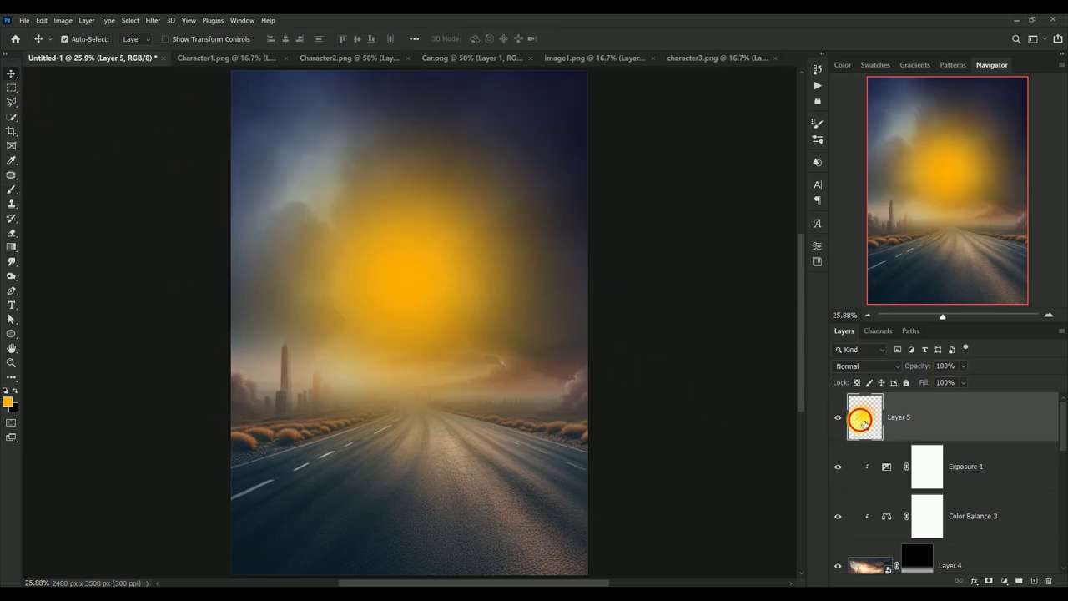
# Blend the glow layer as Hard Light at 41% opacity and compare it on and off.
pyautogui.click(847, 366)
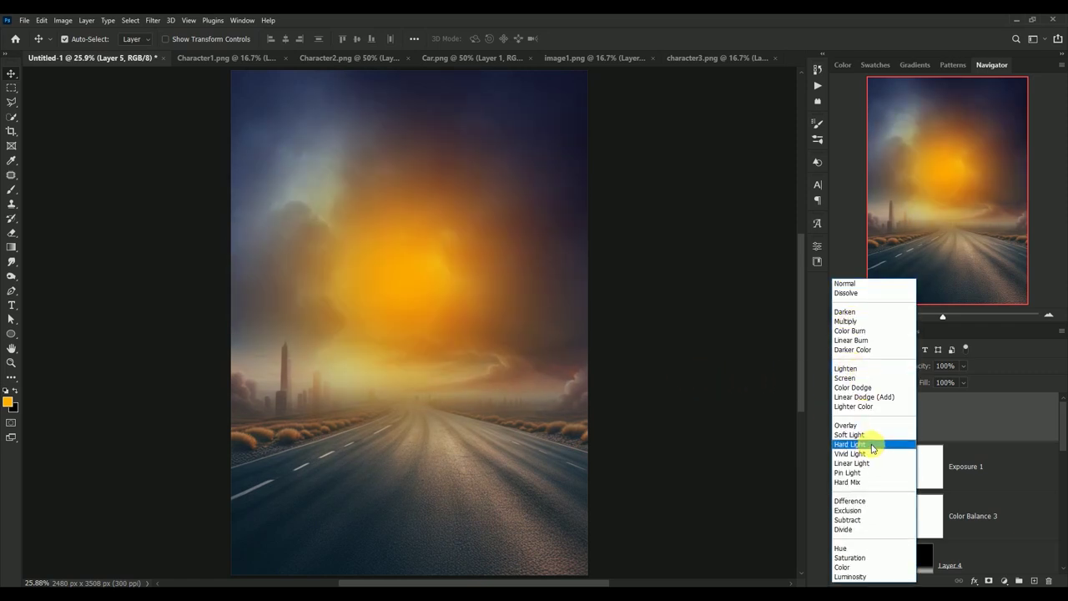
pyautogui.click(872, 449)
pyautogui.click(949, 368)
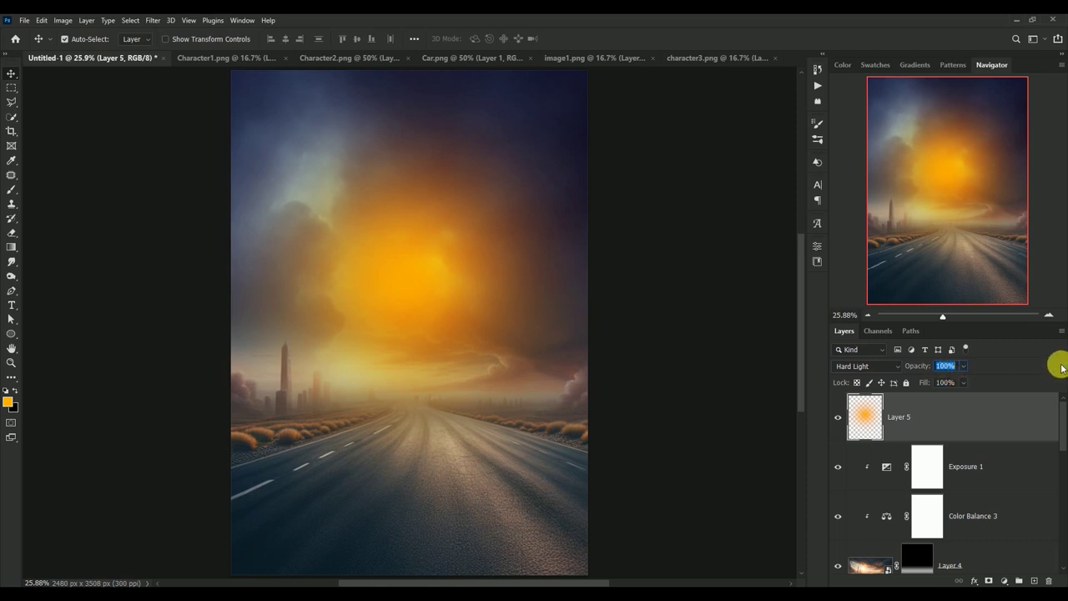
pyautogui.write('41')
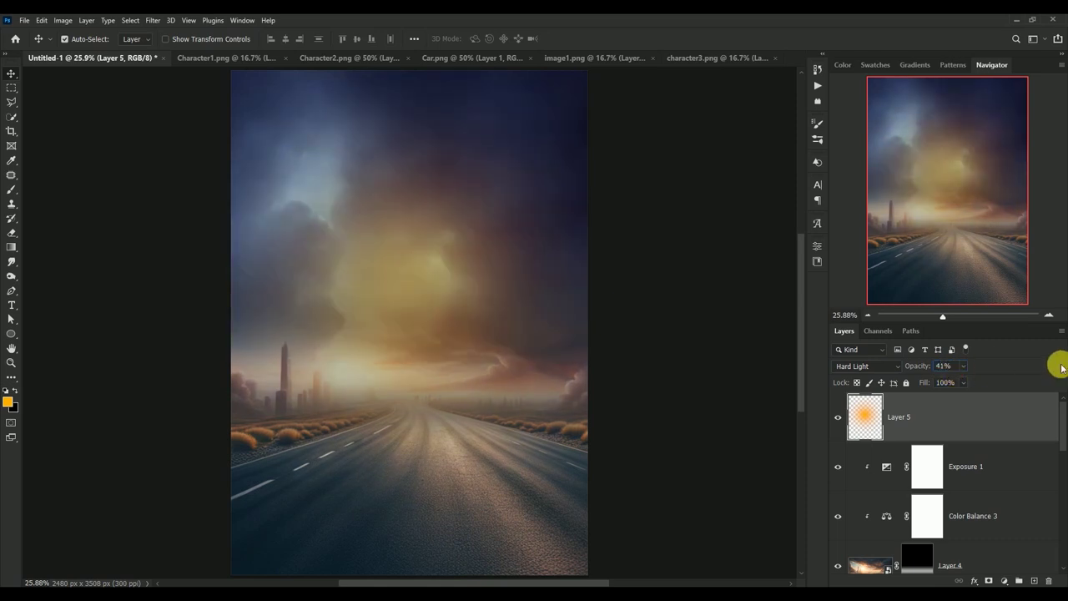
pyautogui.click(838, 416)
pyautogui.click(838, 416)
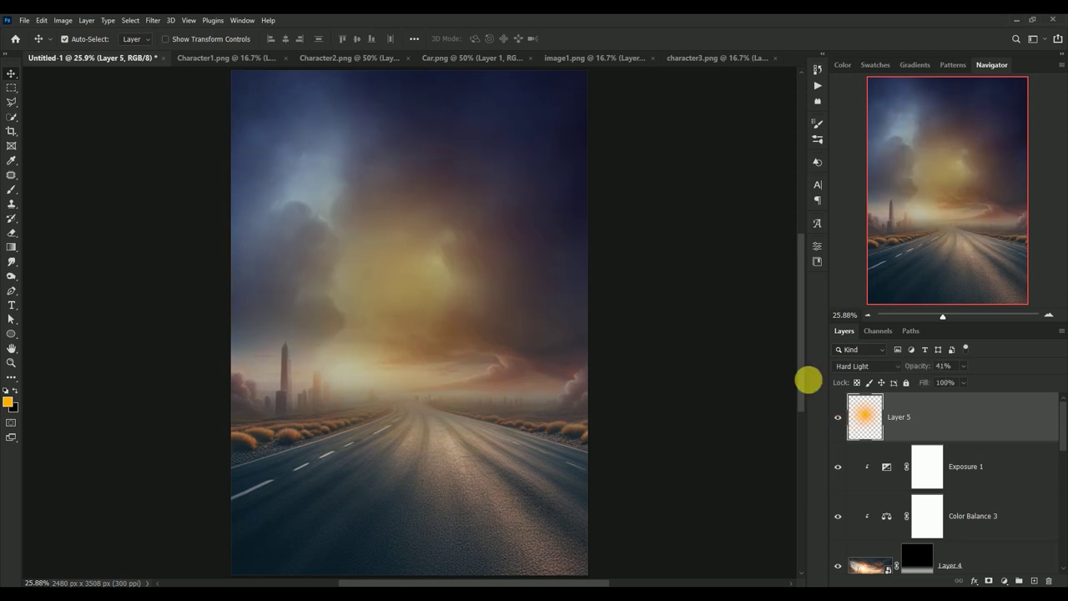
# Enlarge the glow to about 116% and shift it slightly left.
pyautogui.hotkey('ctrl', 't')
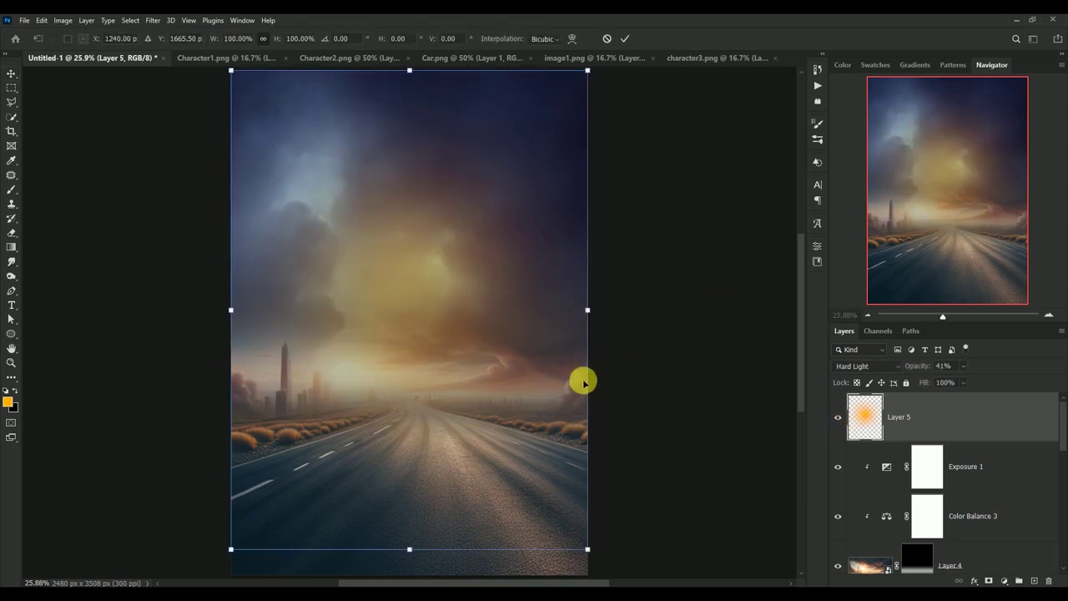
pyautogui.hotkey('ctrl', '-')
pyautogui.moveTo(523, 468); pyautogui.dragTo(562, 518)
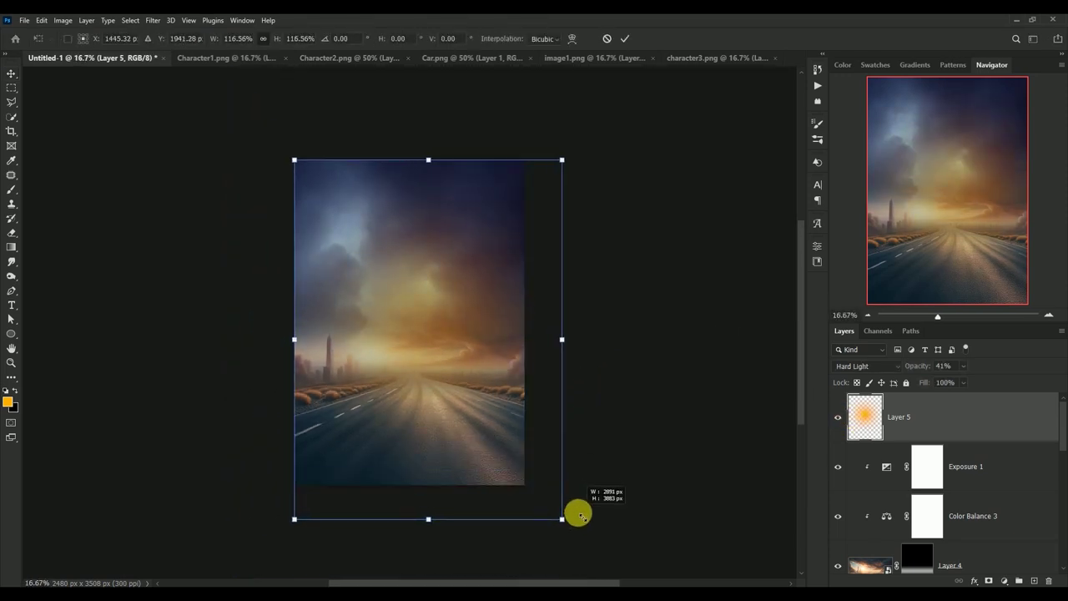
pyautogui.moveTo(437, 327); pyautogui.dragTo(408, 319)
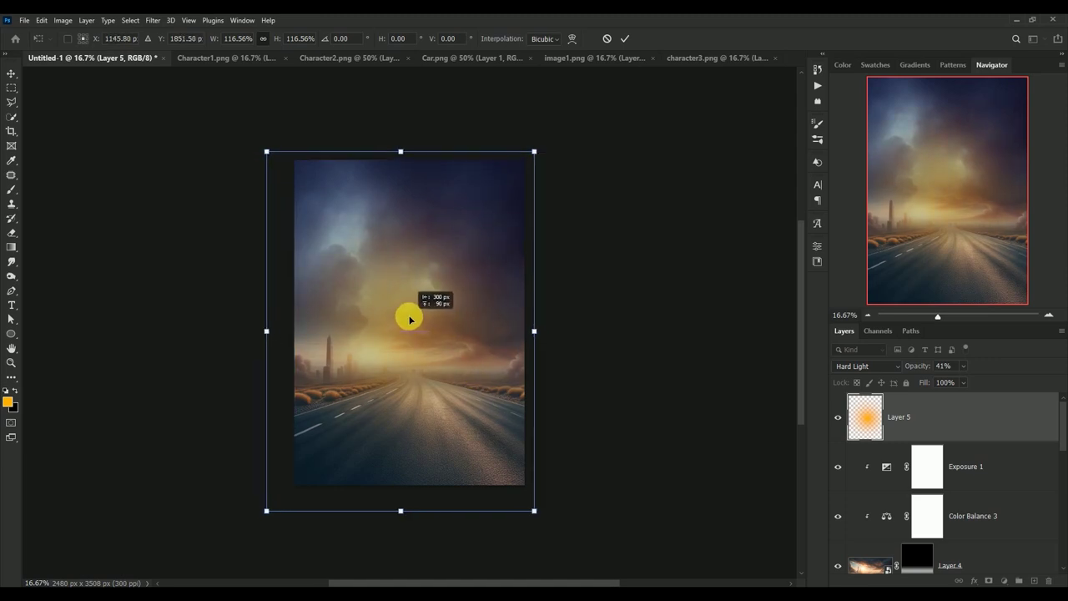
pyautogui.press('Return')
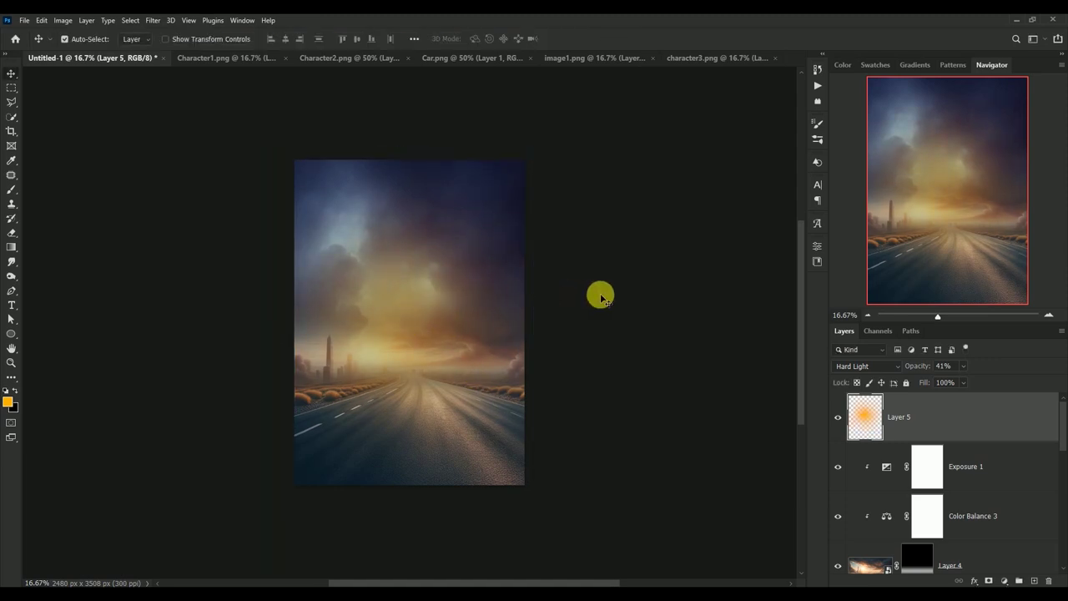
pyautogui.hotkey('ctrl', '0')
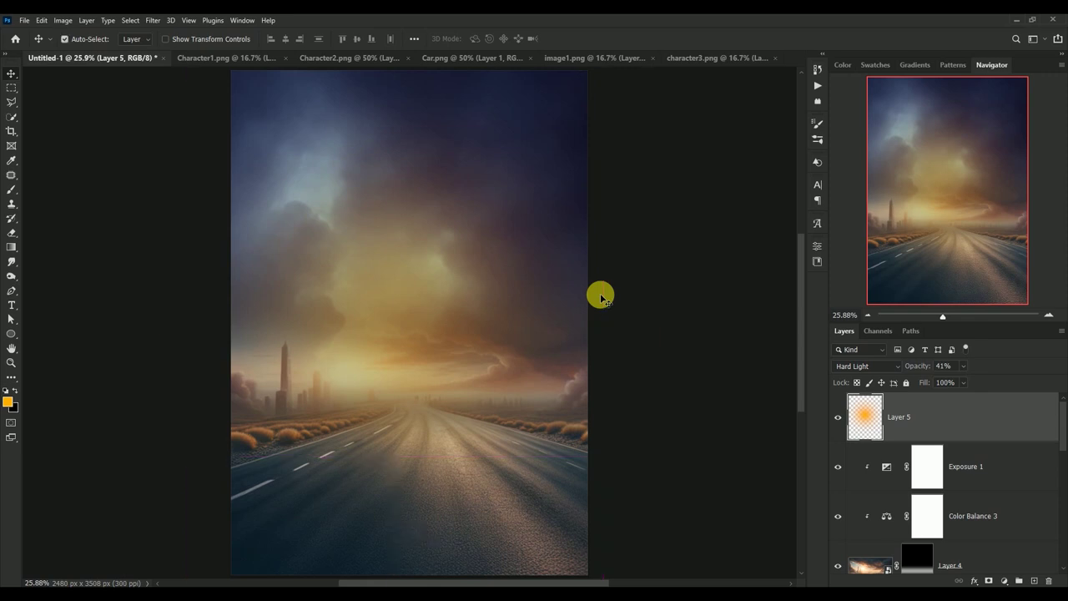
pyautogui.click(209, 58)
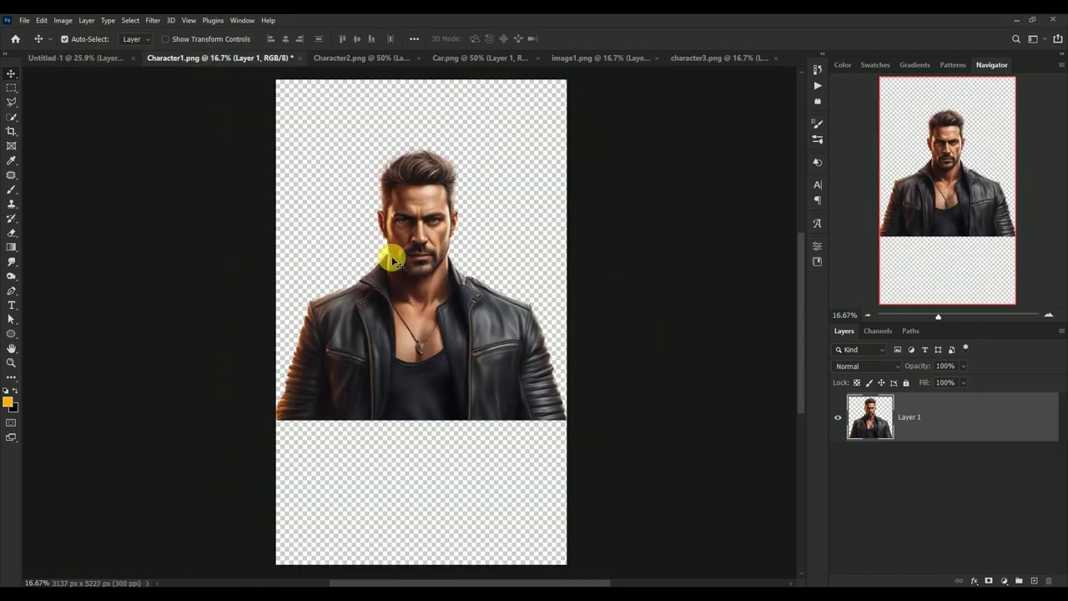
# Bring the man in as a smart object, shrunk to about two-thirds and placed on the horizon.
pyautogui.moveTo(422, 288); pyautogui.dragTo(96, 58)
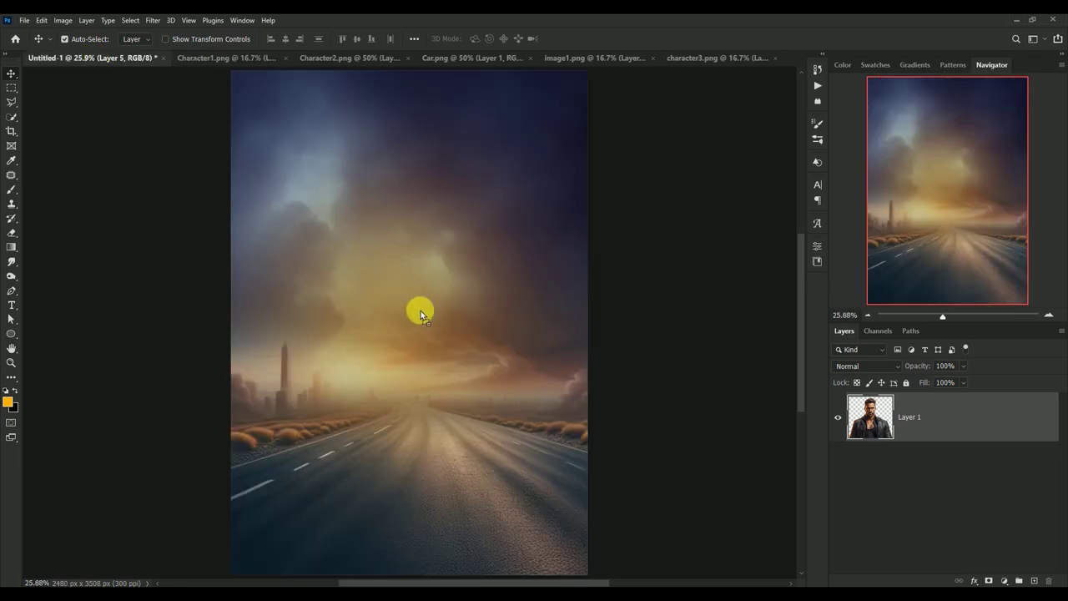
pyautogui.moveTo(421, 310); pyautogui.dragTo(421, 311)
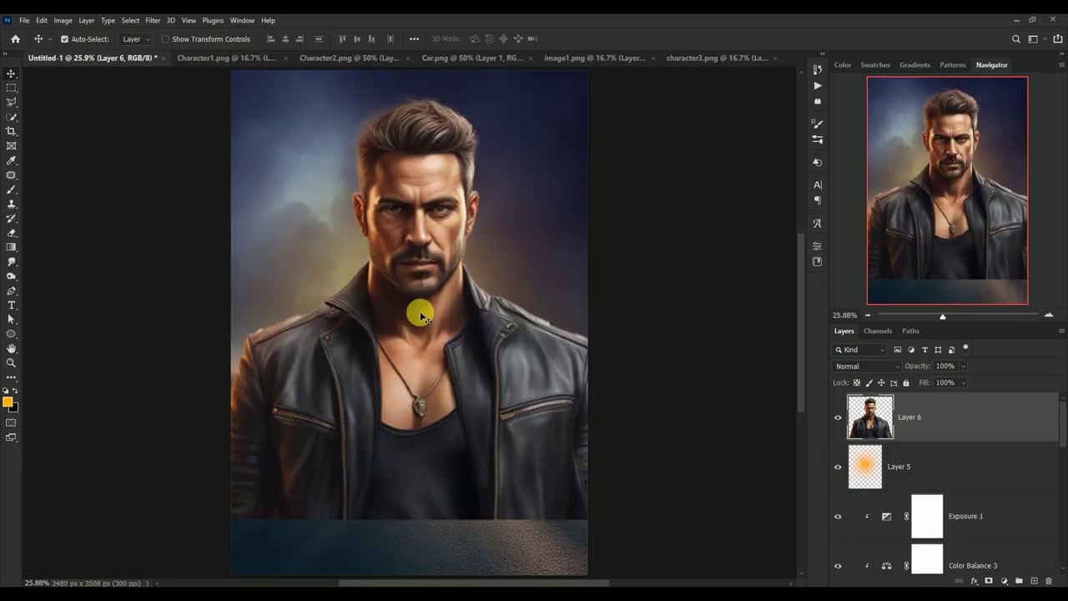
pyautogui.rightClick(961, 421)
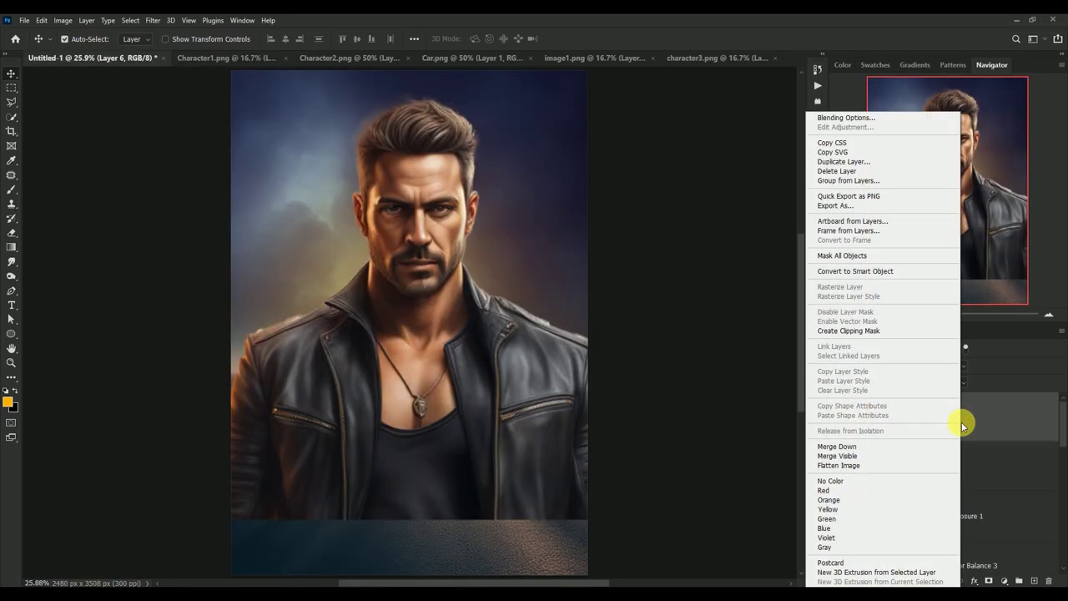
pyautogui.click(922, 273)
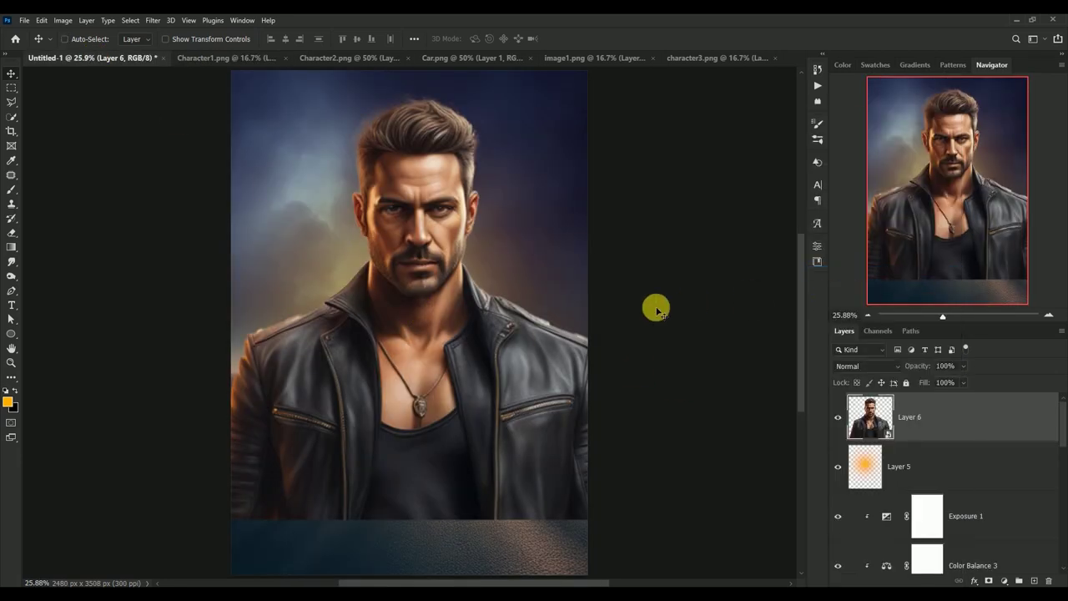
pyautogui.hotkey('ctrl', 't')
pyautogui.moveTo(646, 517); pyautogui.dragTo(495, 365)
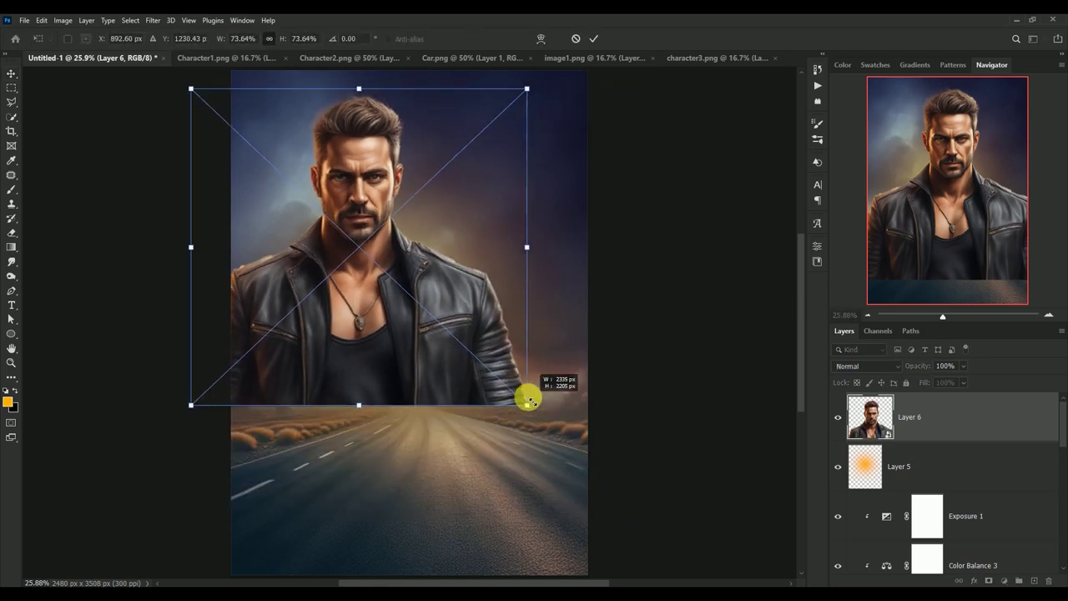
pyautogui.moveTo(343, 292); pyautogui.dragTo(381, 341)
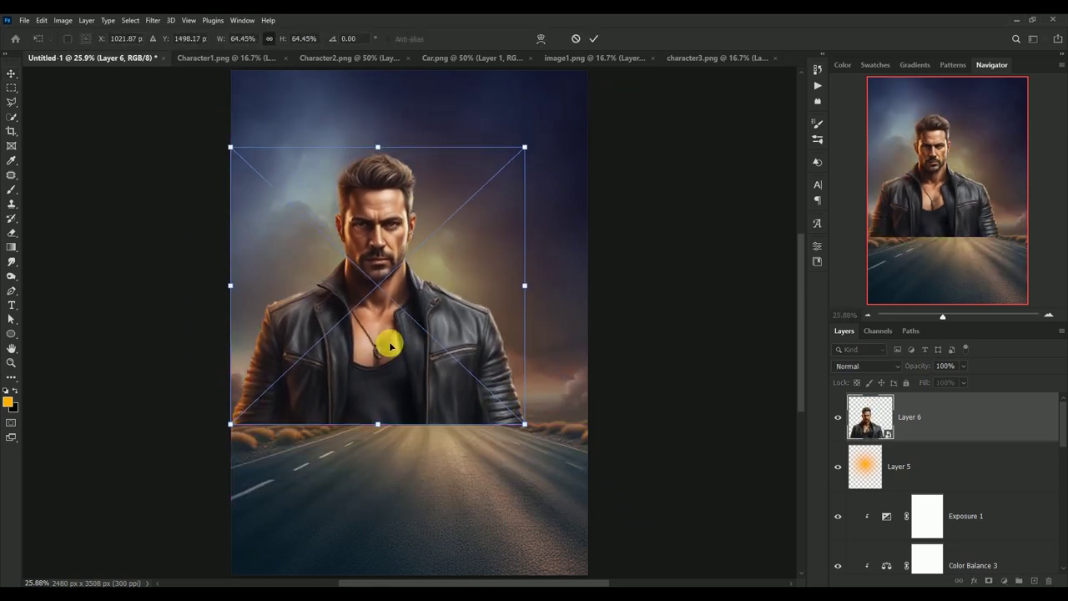
pyautogui.press('Return')
pyautogui.moveTo(369, 270); pyautogui.dragTo(381, 268)
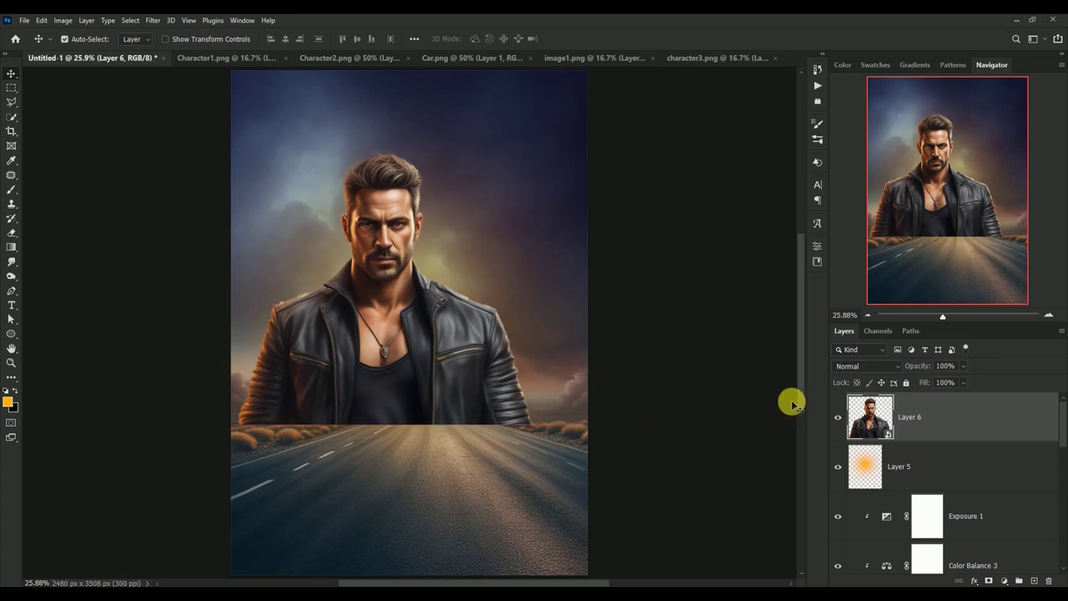
pyautogui.click(838, 417)
pyautogui.click(839, 417)
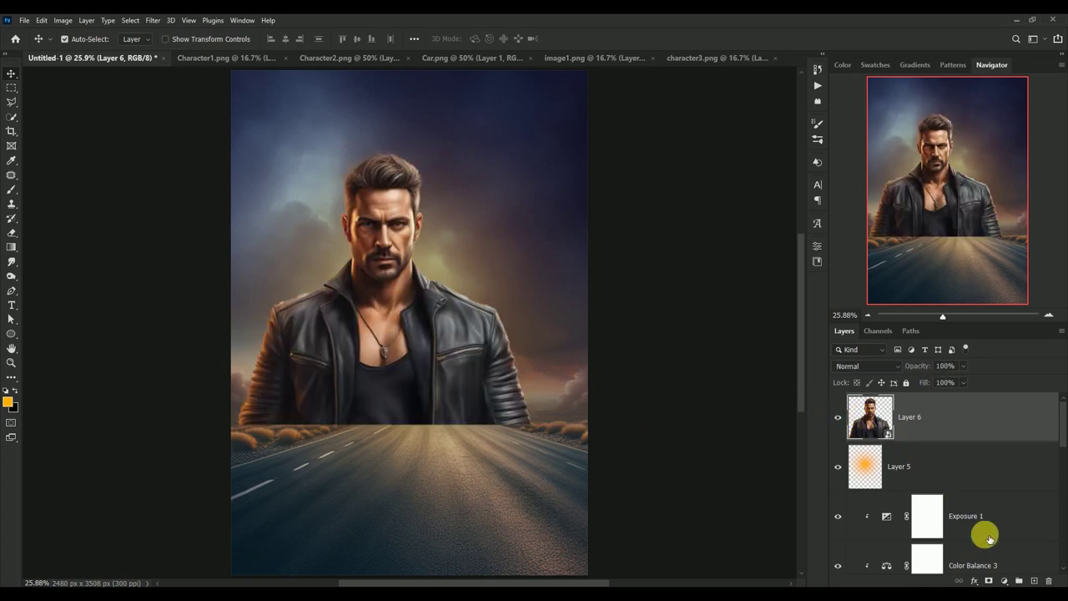
# Add a layer mask and fade the man's lower body and both shoulders with gradients.
pyautogui.click(990, 579)
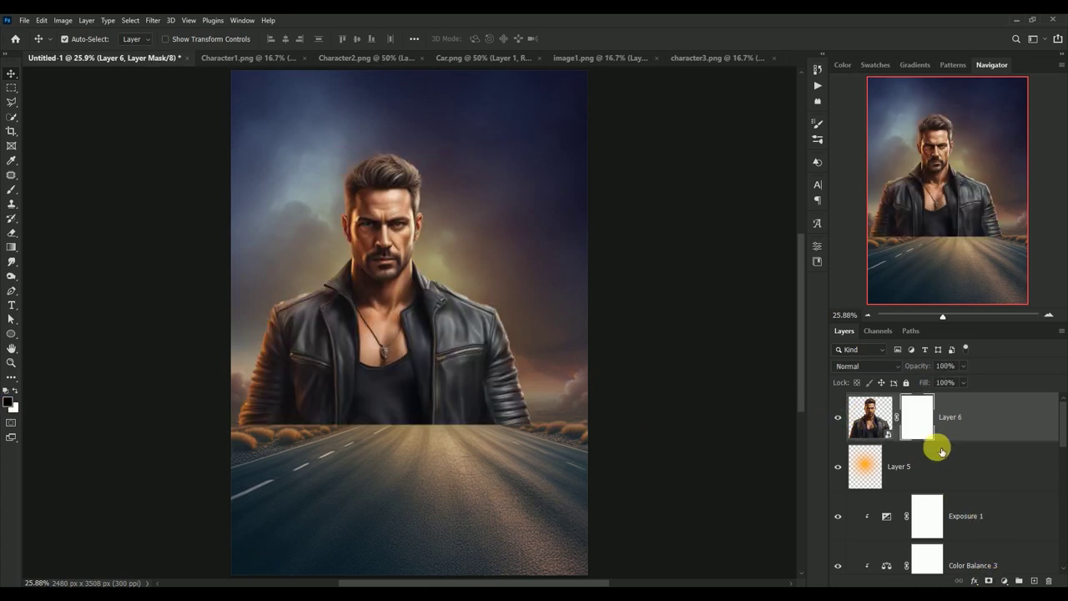
pyautogui.click(15, 248)
pyautogui.moveTo(380, 467); pyautogui.dragTo(379, 275)
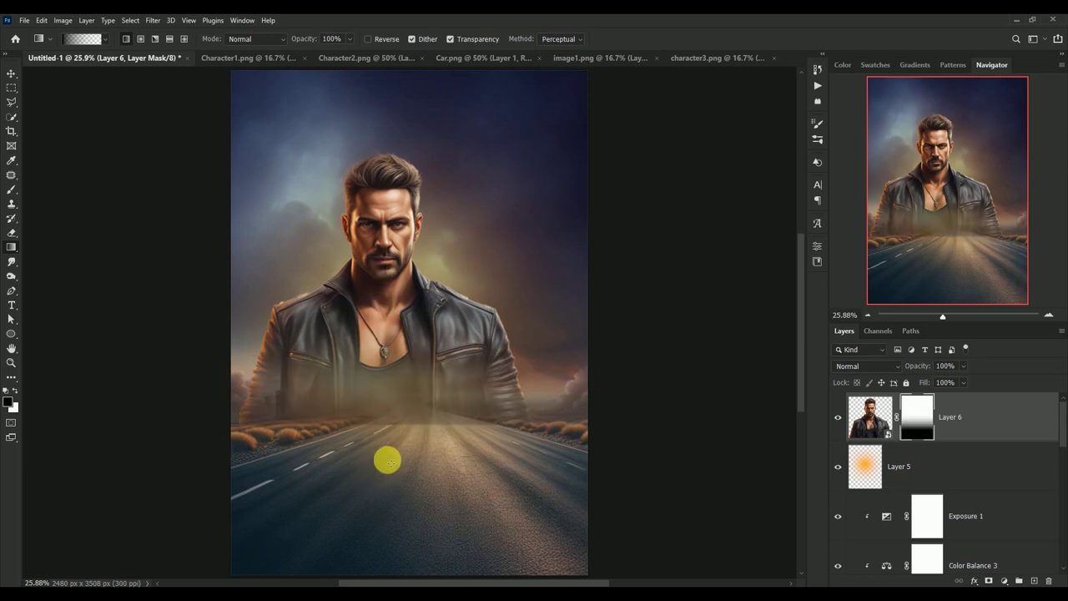
pyautogui.moveTo(388, 459); pyautogui.dragTo(388, 269)
pyautogui.moveTo(210, 372)
pyautogui.mouseDown()
pyautogui.moveTo(392, 372)
pyautogui.moveTo(379, 363)
pyautogui.mouseUp()
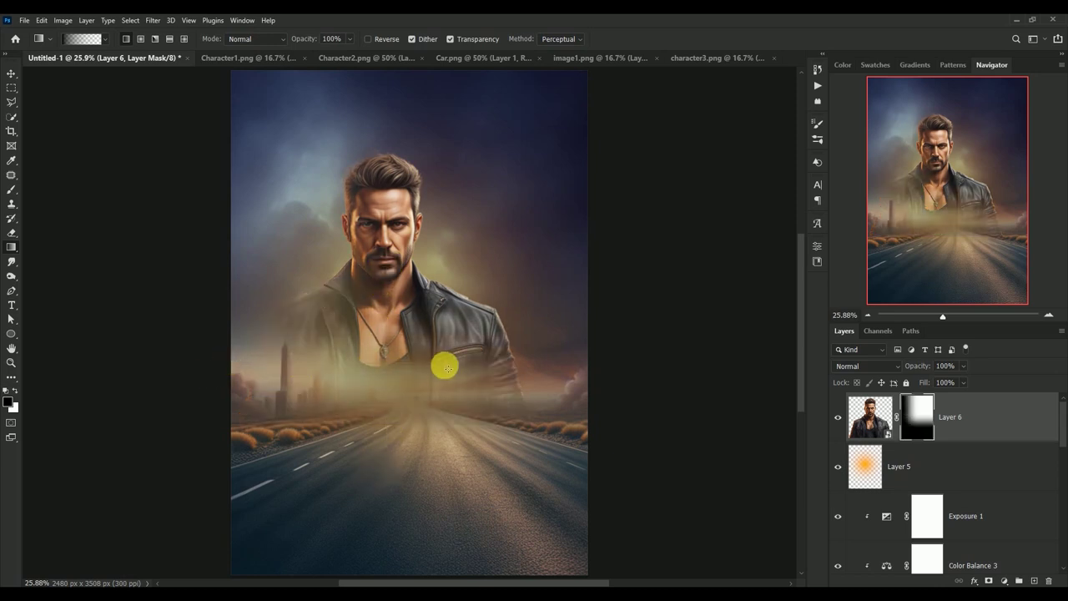
pyautogui.moveTo(518, 363); pyautogui.dragTo(432, 356)
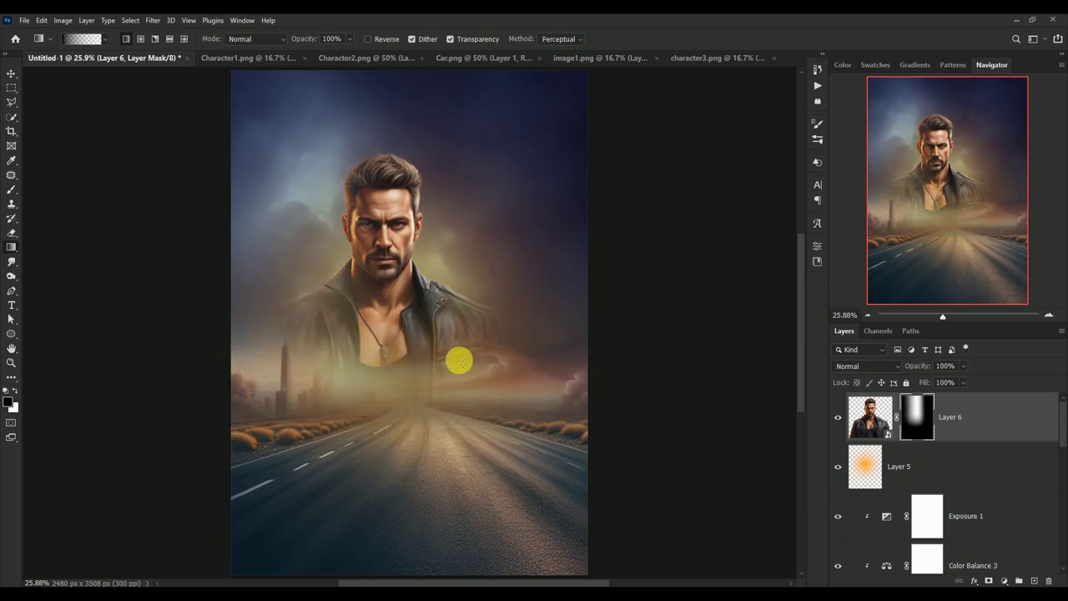
pyautogui.click(12, 189)
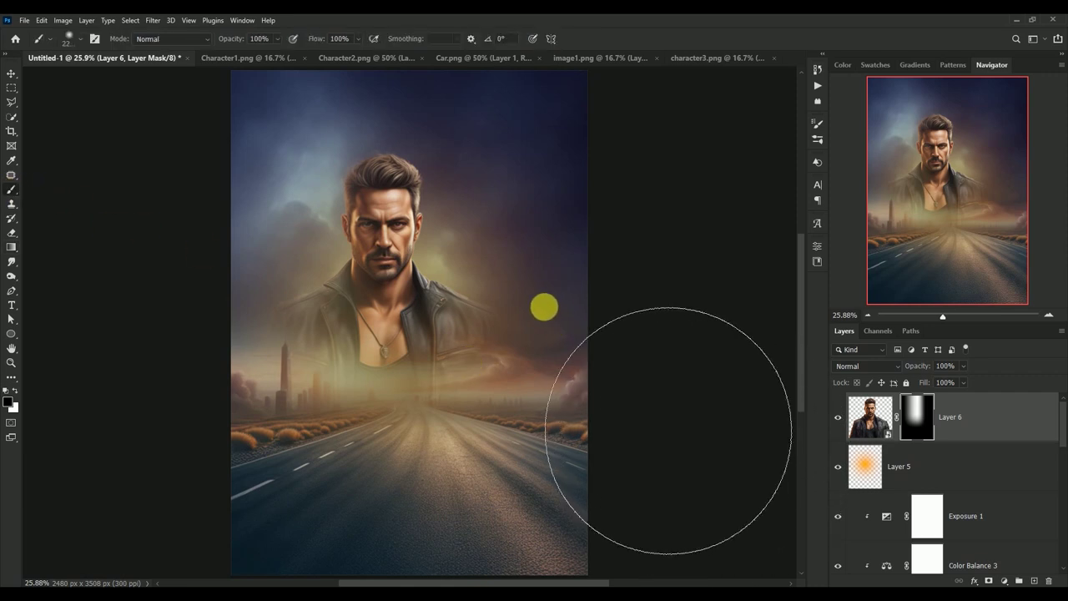
pyautogui.press('[')
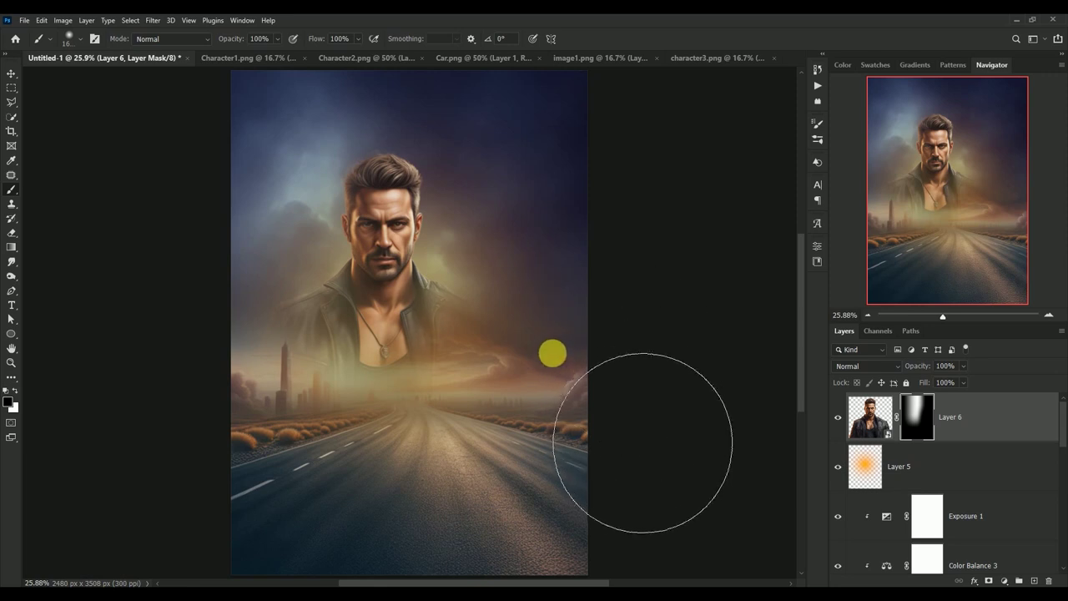
# Shift the man's image about 42 px left.
pyautogui.click(12, 74)
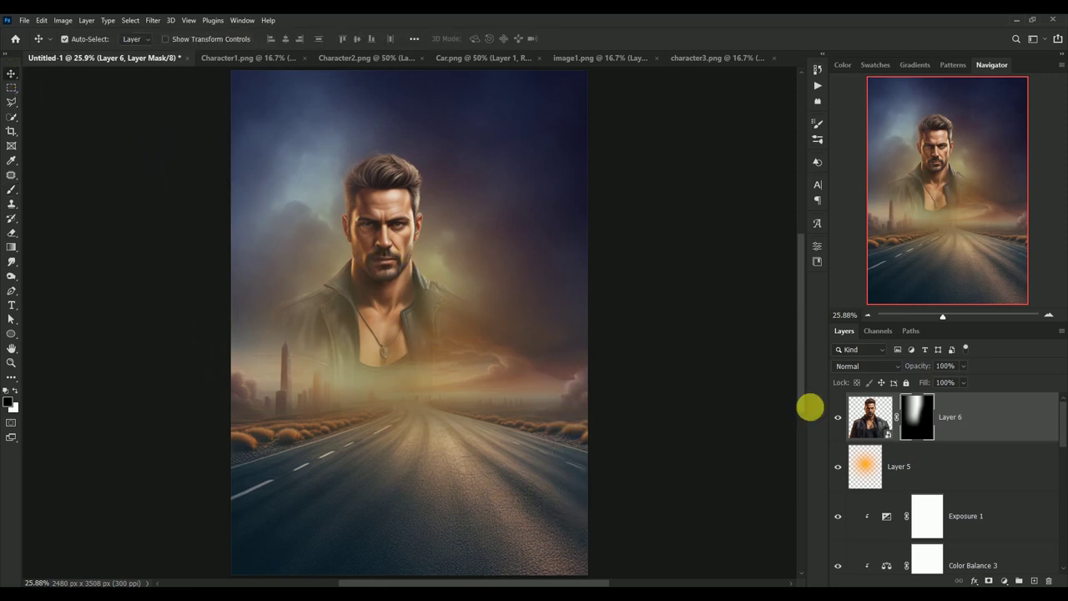
pyautogui.click(869, 417)
pyautogui.moveTo(380, 197); pyautogui.dragTo(376, 200)
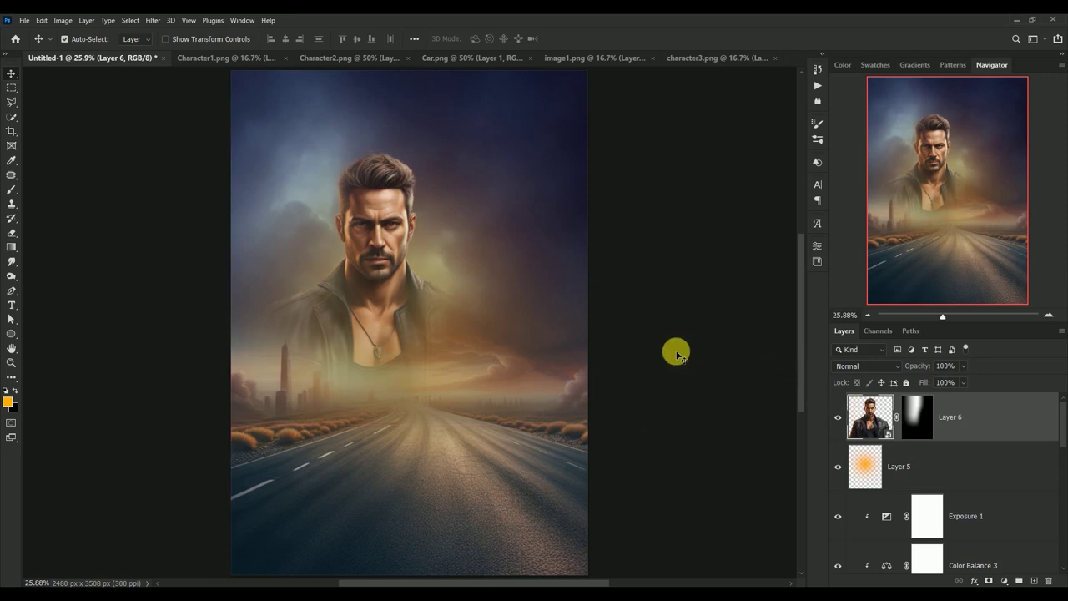
# Apply Camera Raw to Layer 6: Temperature -20, Tint +17, Contrast -30, Highlights -32, Shadows +28, Clarity +30, Vibrance +10.
pyautogui.click(153, 20)
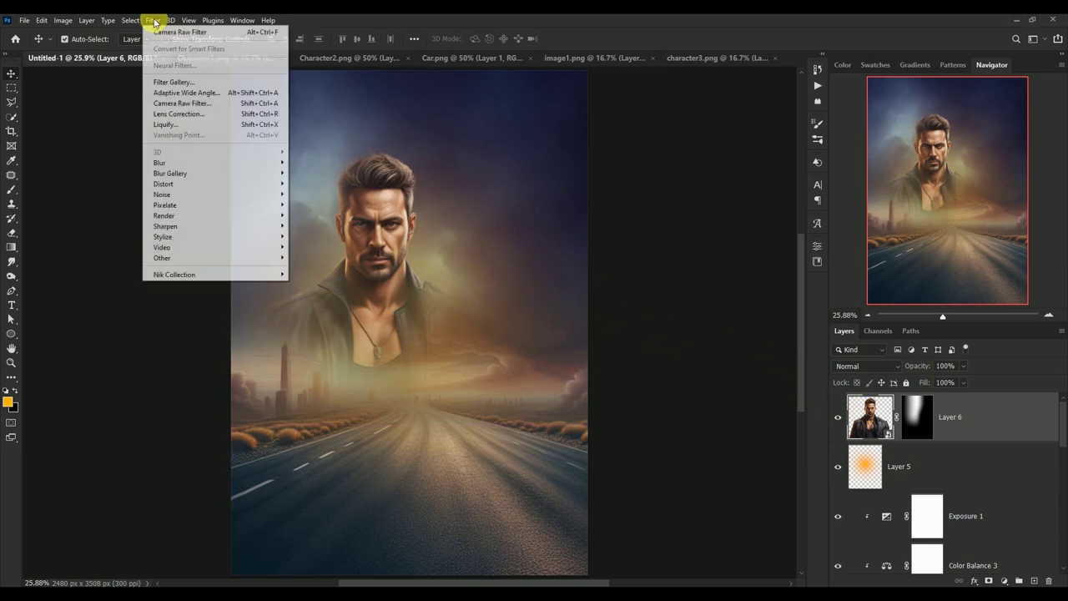
pyautogui.click(161, 104)
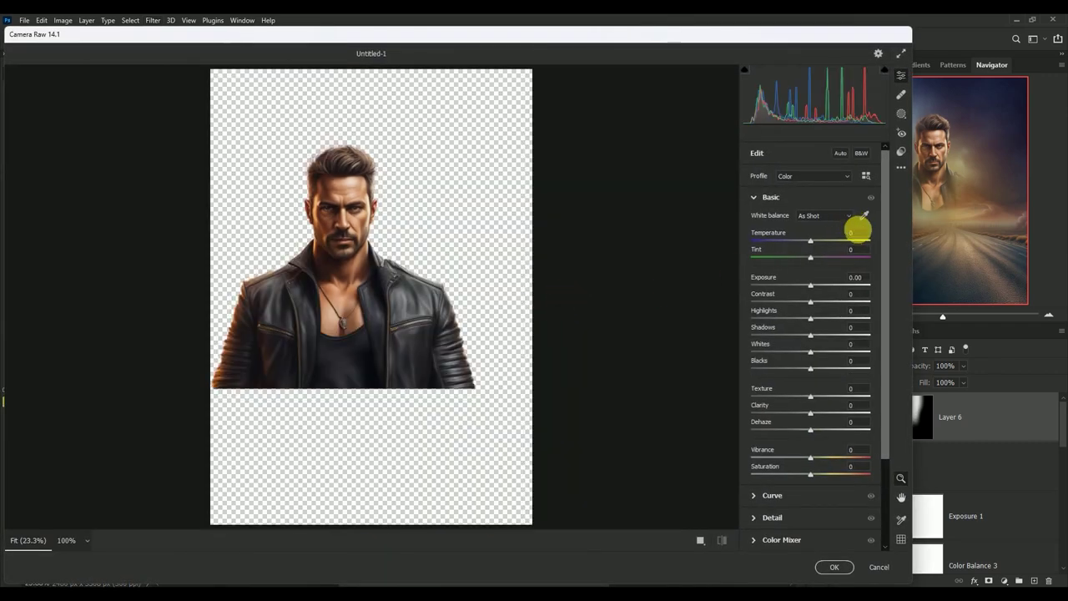
pyautogui.click(854, 234)
pyautogui.write('-')
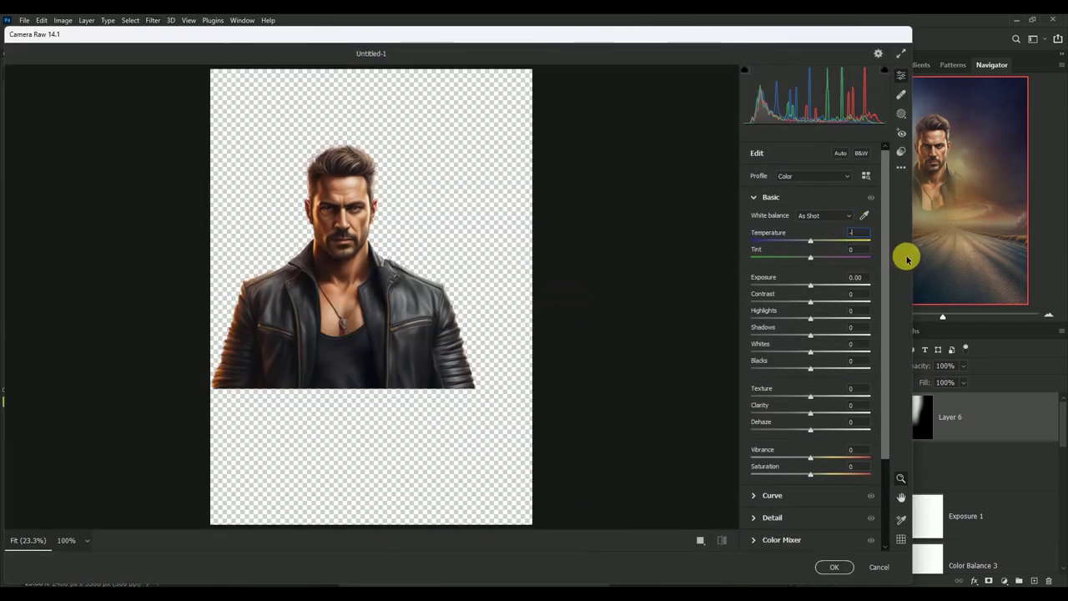
pyautogui.write('20')
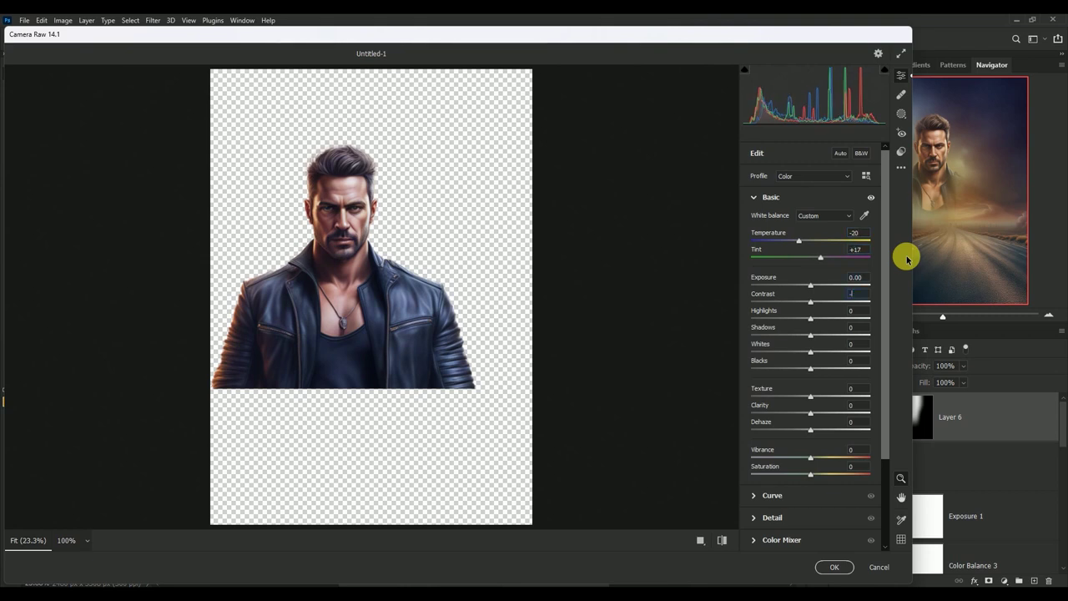
pyautogui.write('0')
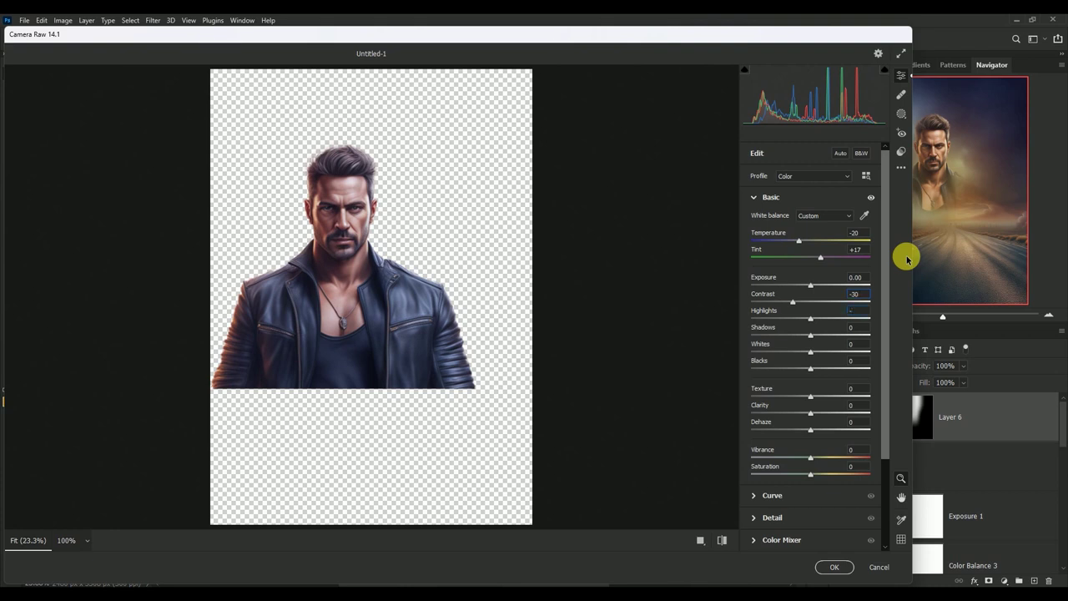
pyautogui.write('2')
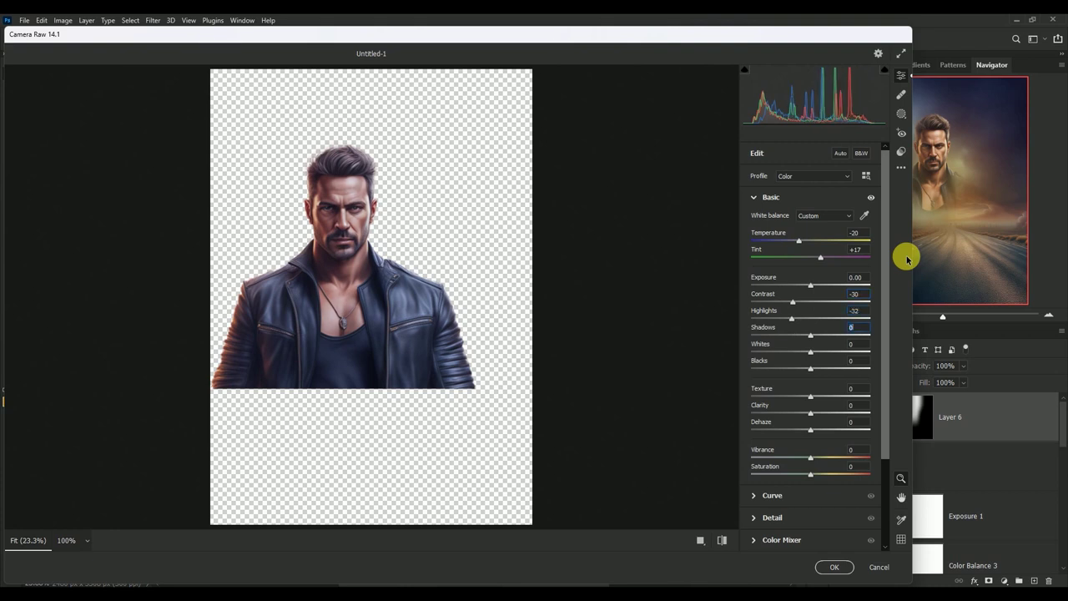
pyautogui.write('8')
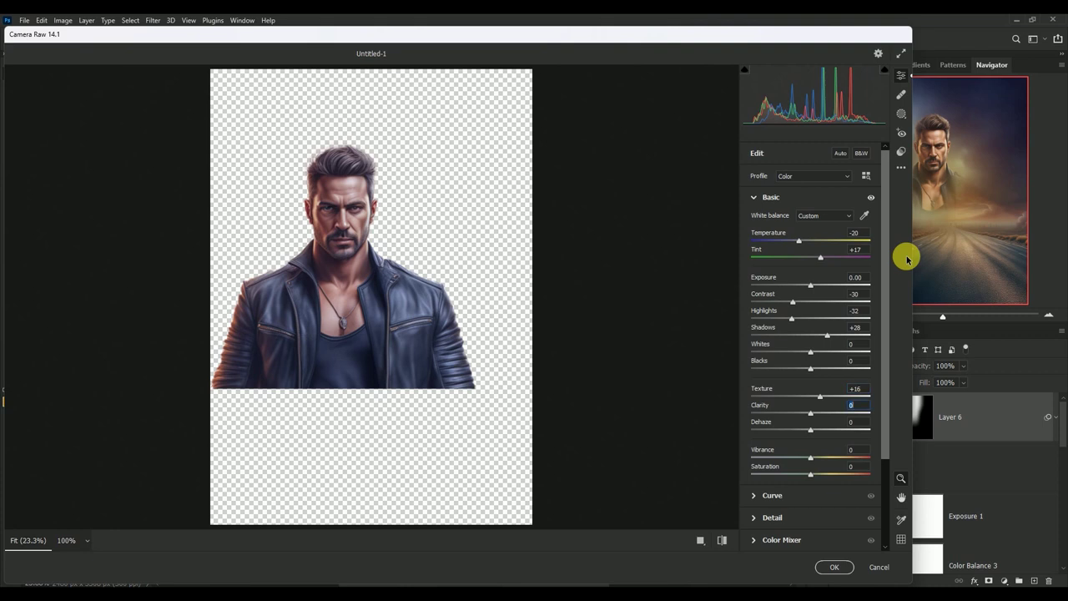
pyautogui.write('0')
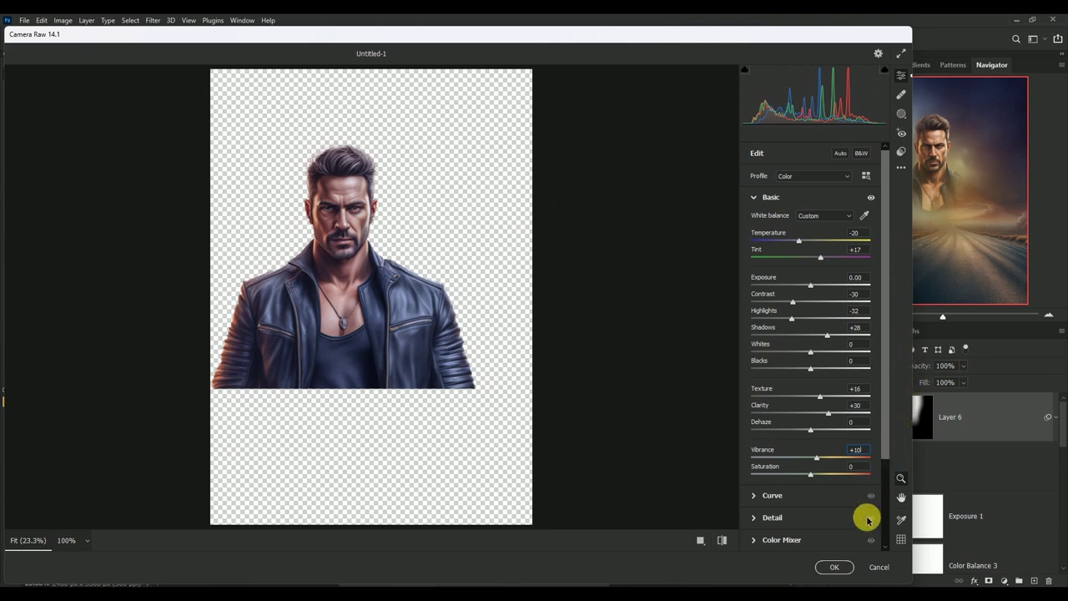
pyautogui.click(834, 566)
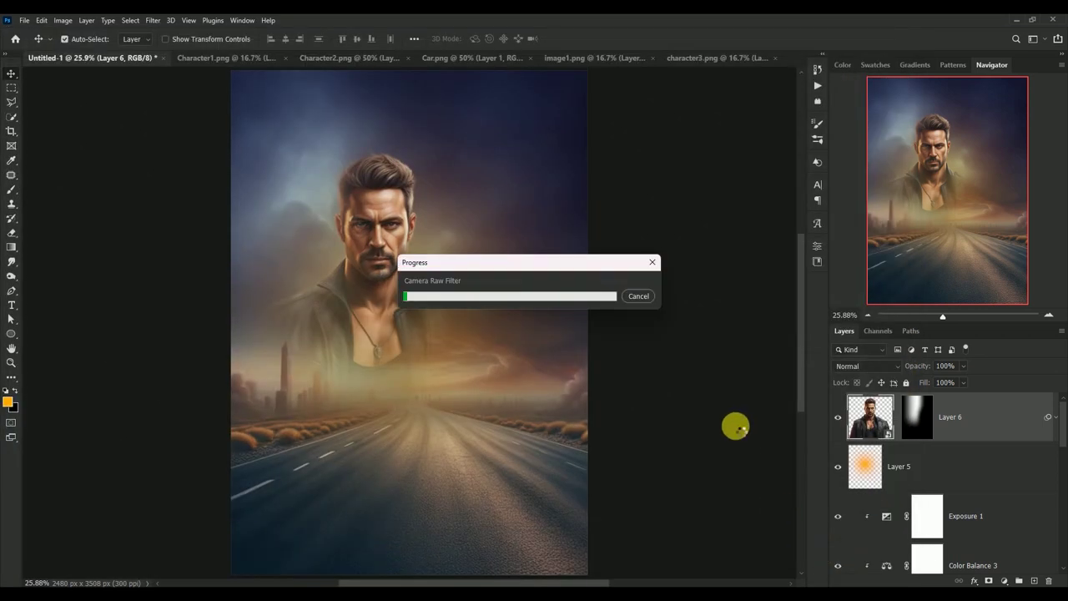
pyautogui.click(1055, 417)
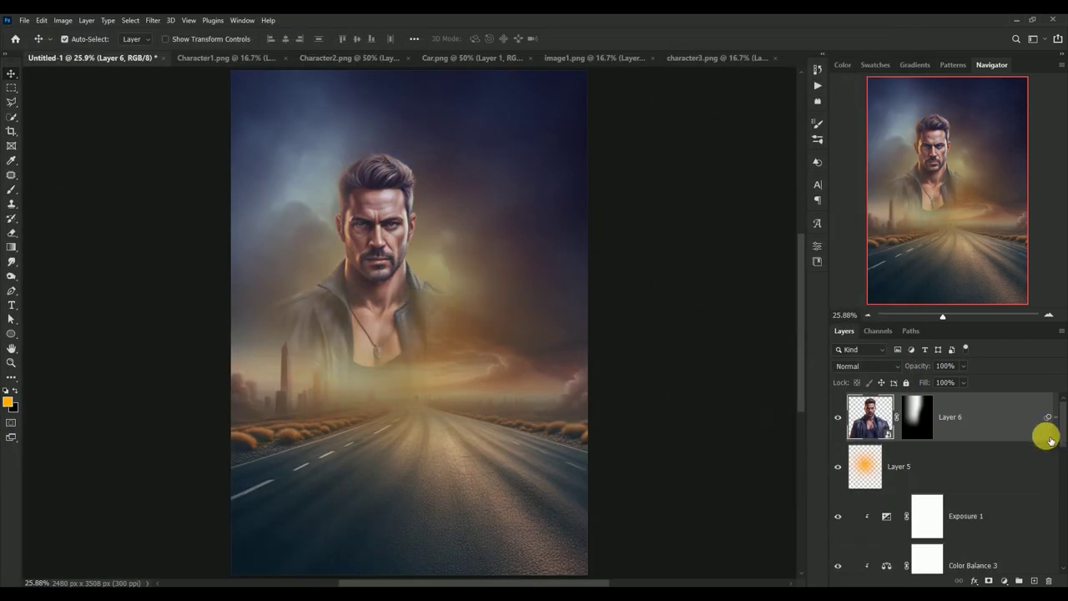
# Close Character1.png unsaved and bring the Character2.png woman in as a smart object.
pyautogui.click(204, 59)
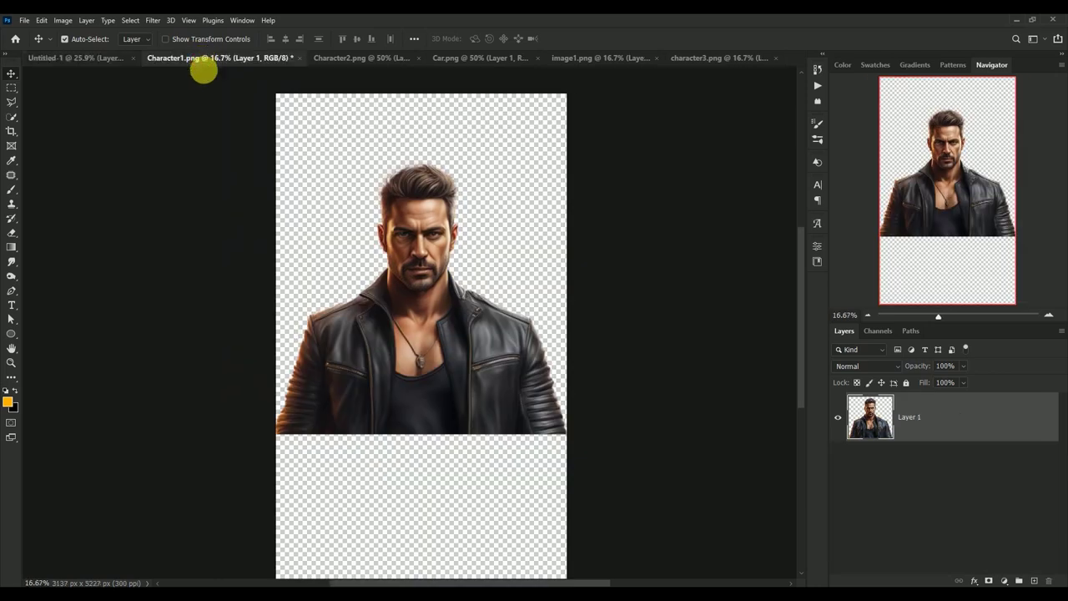
pyautogui.click(299, 57)
pyautogui.click(528, 234)
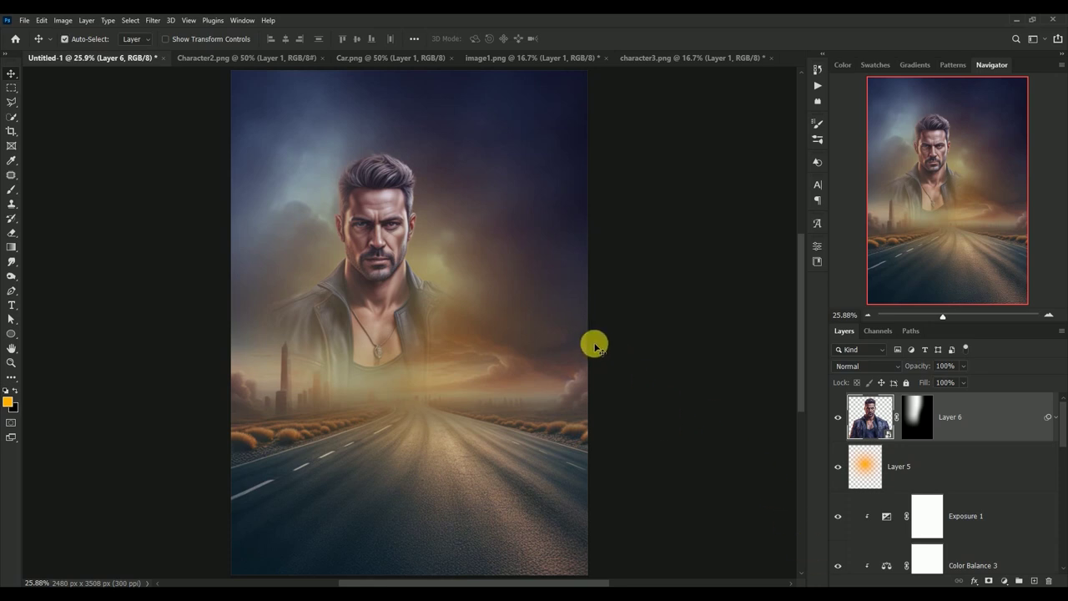
pyautogui.click(225, 61)
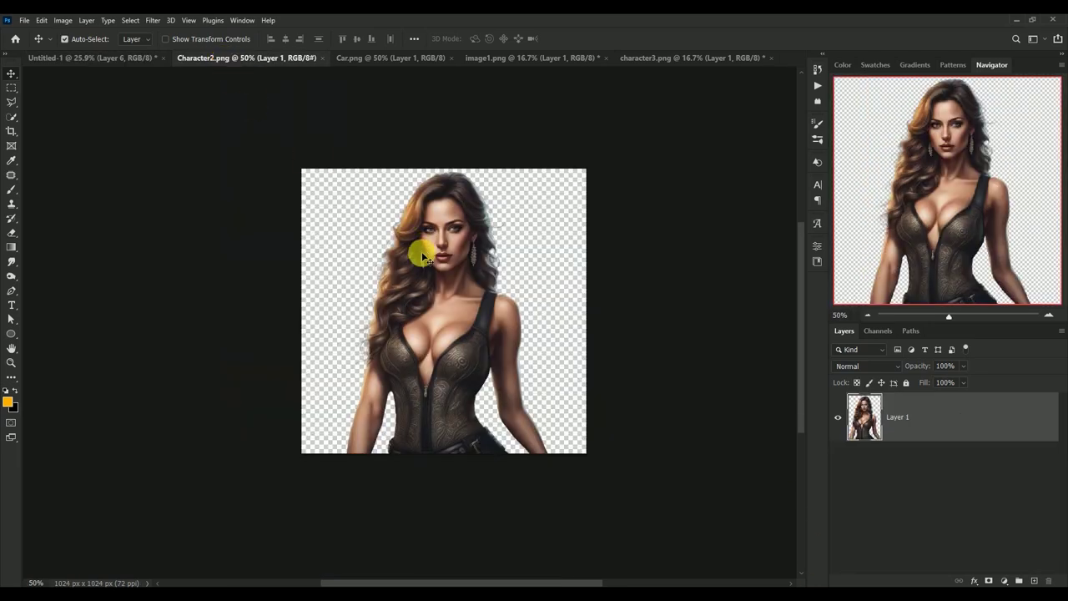
pyautogui.moveTo(424, 257)
pyautogui.mouseDown()
pyautogui.moveTo(122, 65)
pyautogui.moveTo(418, 300)
pyautogui.mouseUp()
pyautogui.rightClick(940, 412)
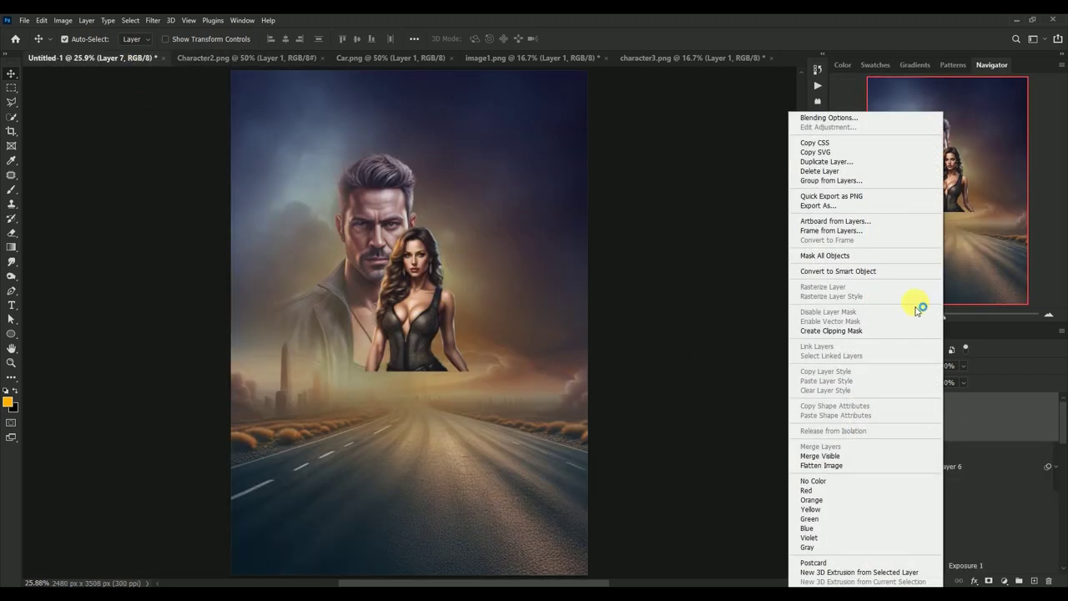
pyautogui.click(890, 270)
# Enlarge the woman to about 209%, place her beside the man, and add a layer mask.
pyautogui.press('ctrl')
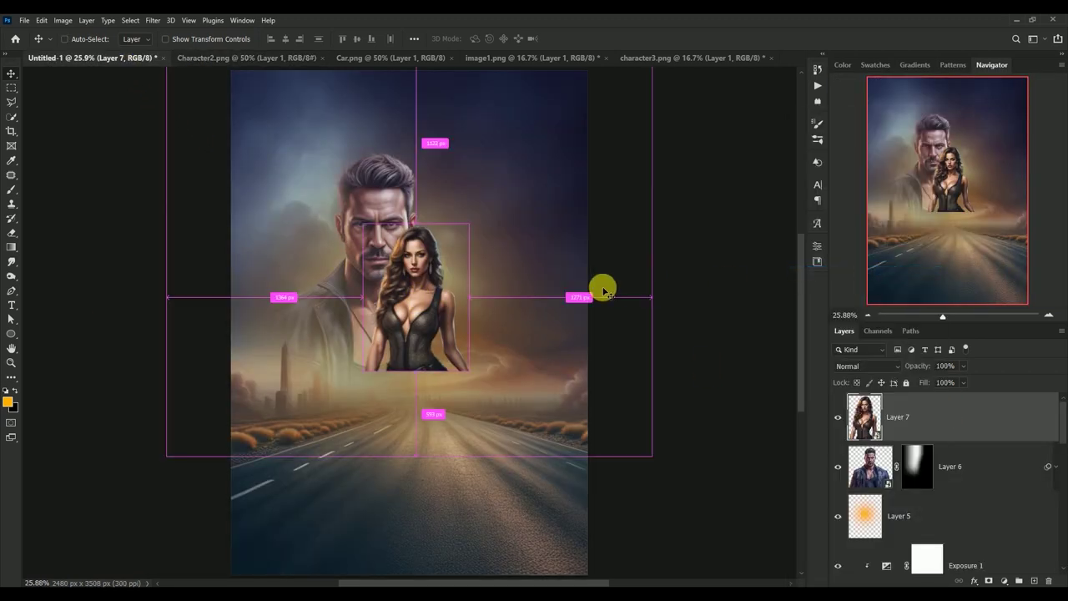
pyautogui.hotkey('ctrl', 't')
pyautogui.moveTo(469, 369); pyautogui.dragTo(584, 529)
pyautogui.moveTo(458, 373); pyautogui.dragTo(440, 329)
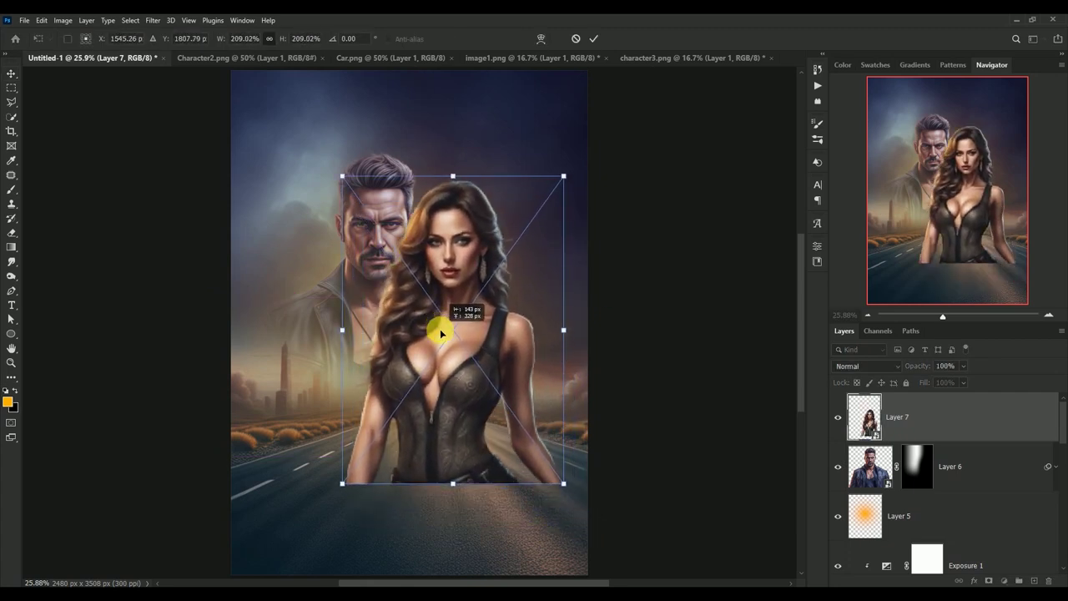
pyautogui.press('Return')
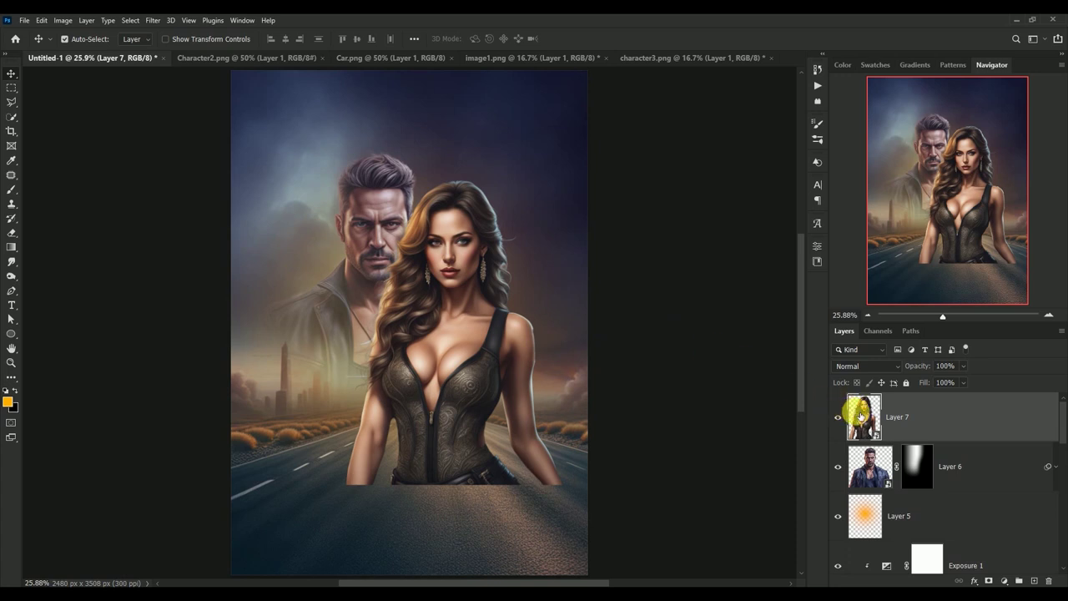
pyautogui.click(988, 579)
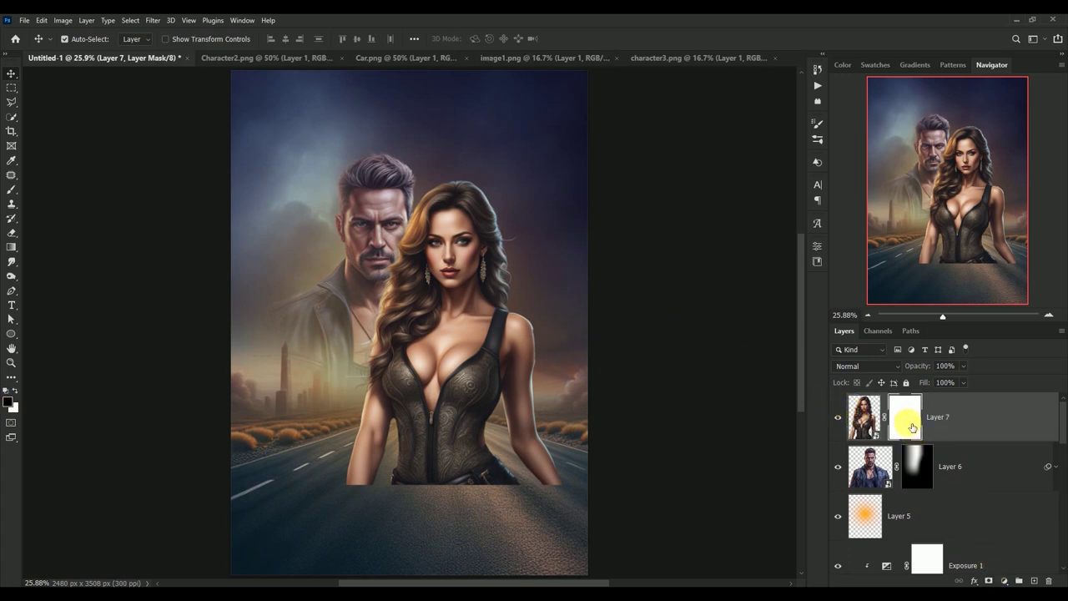
# Fade the woman's lower body into the road haze on her mask and shift her down slightly.
pyautogui.click(11, 248)
pyautogui.moveTo(424, 506); pyautogui.dragTo(443, 257)
pyautogui.moveTo(429, 492); pyautogui.dragTo(453, 281)
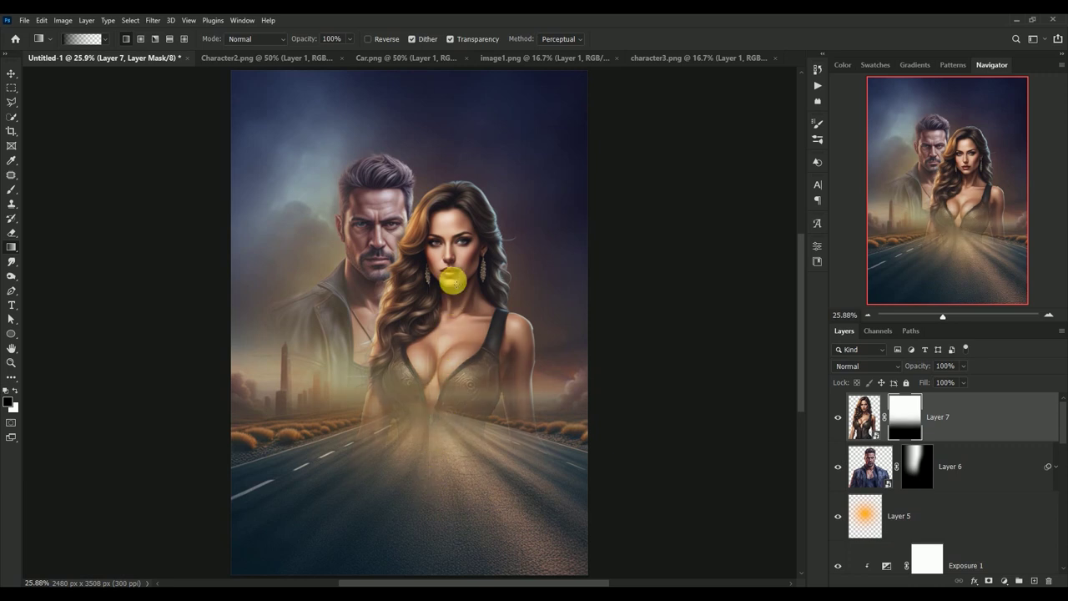
pyautogui.click(11, 189)
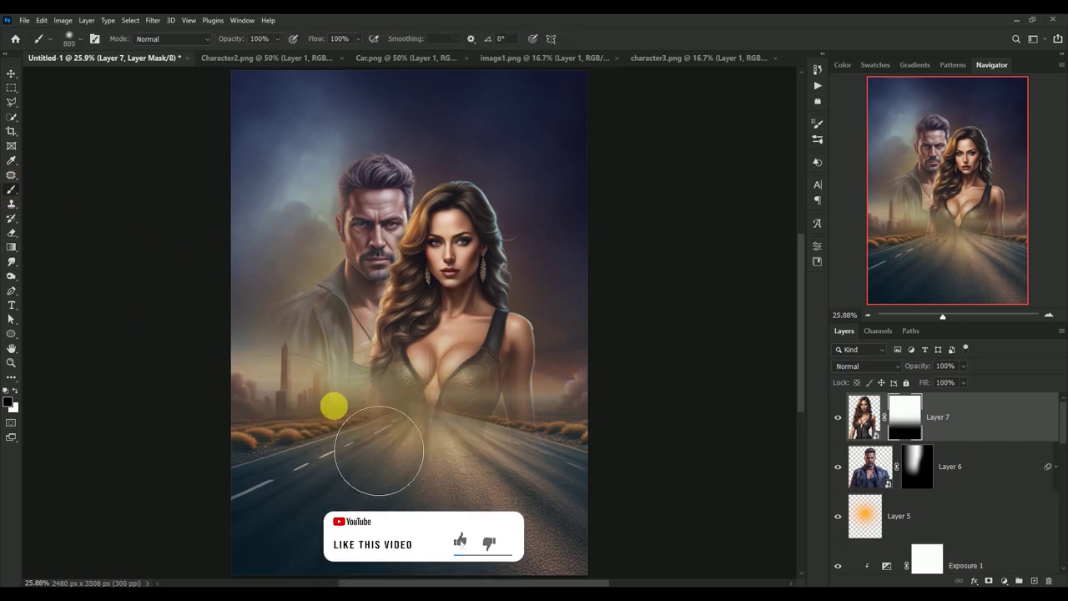
pyautogui.moveTo(378, 450); pyautogui.dragTo(383, 489)
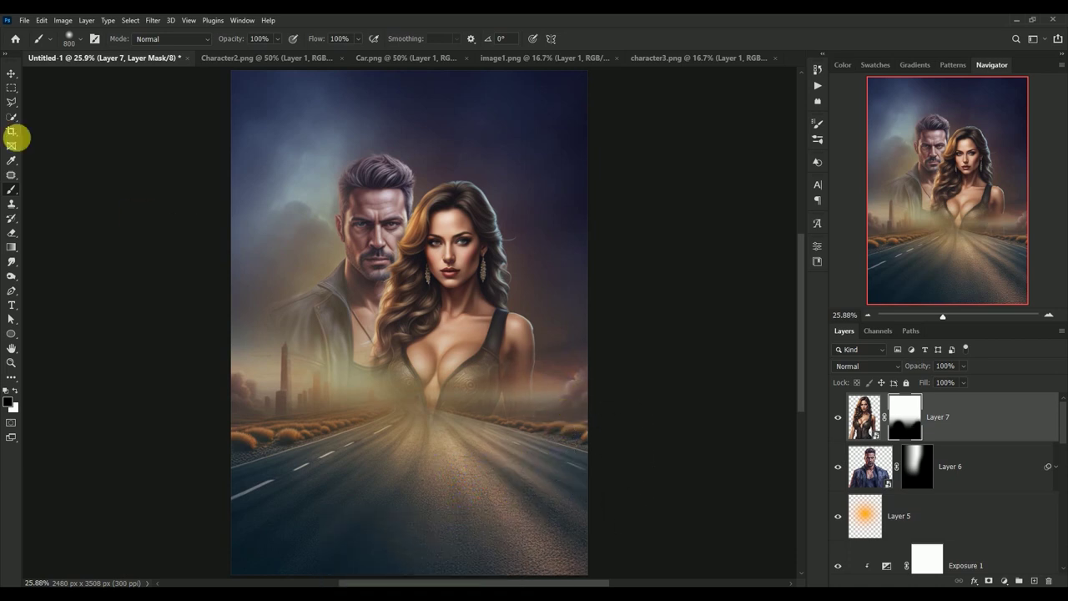
pyautogui.click(11, 74)
pyautogui.moveTo(458, 248); pyautogui.dragTo(463, 250)
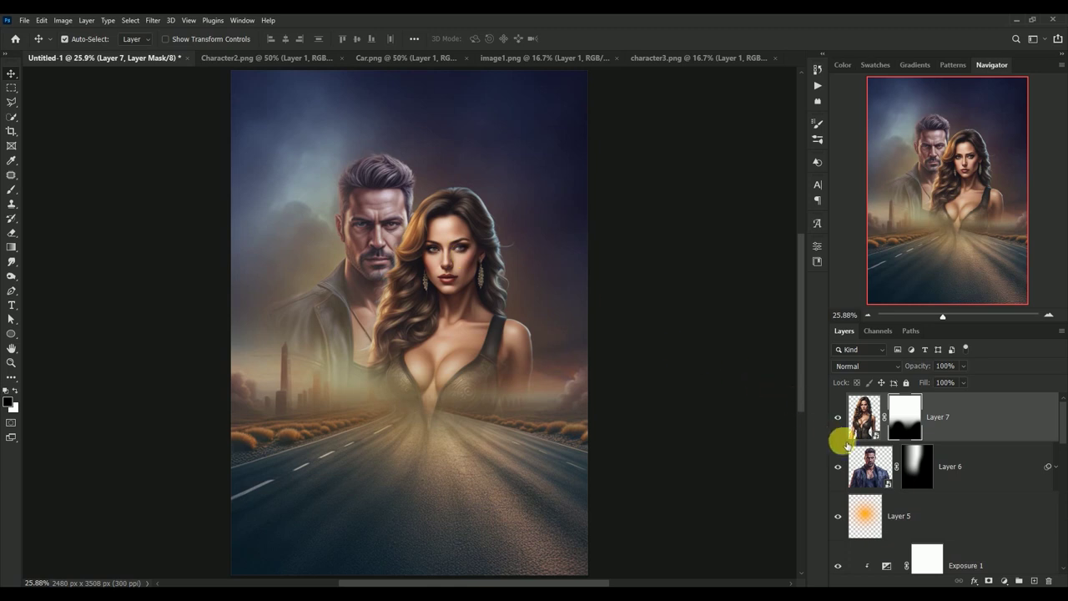
# Enlarge the man's Layer 6 slightly, shifting him up-left, and reposition the woman.
pyautogui.click(864, 465)
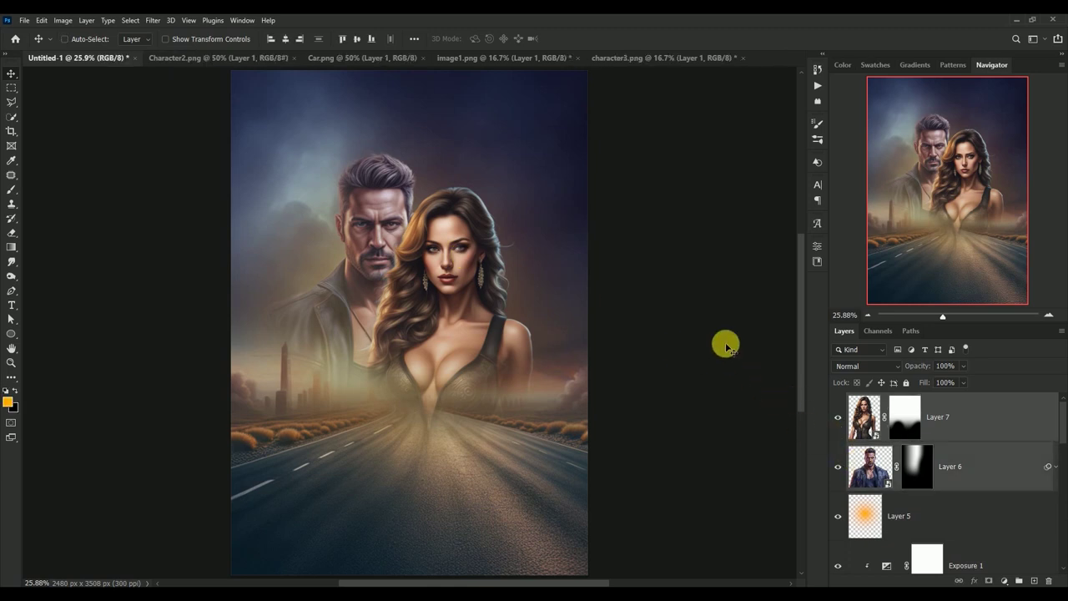
pyautogui.hotkey('ctrl', 't')
pyautogui.click(552, 239)
pyautogui.moveTo(562, 489); pyautogui.dragTo(612, 539)
pyautogui.moveTo(489, 369); pyautogui.dragTo(492, 335)
pyautogui.doubleClick(493, 335)
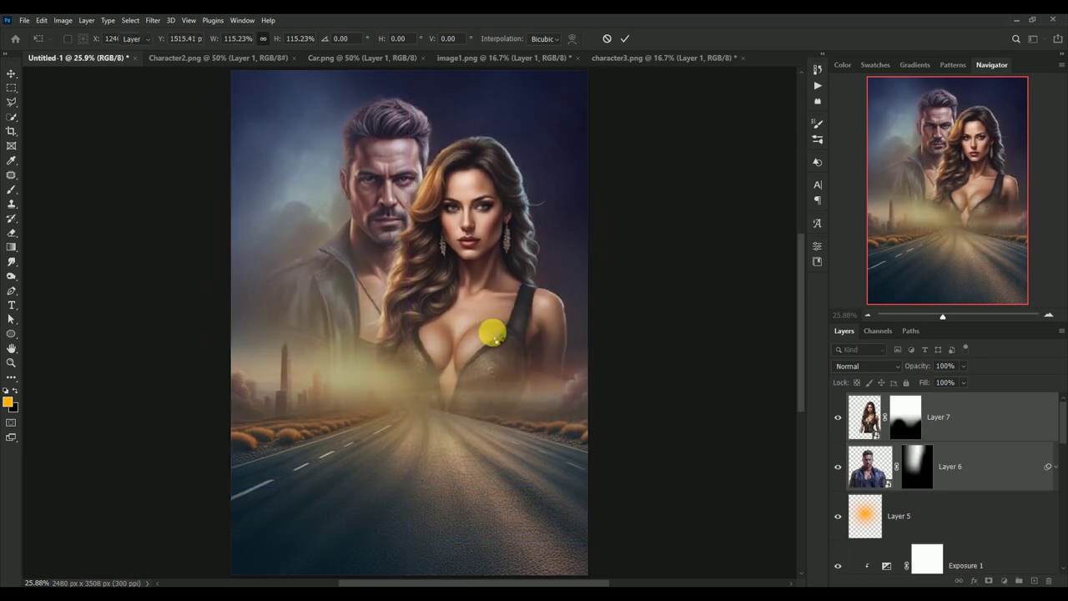
pyautogui.click(864, 417)
pyautogui.moveTo(471, 194); pyautogui.dragTo(476, 213)
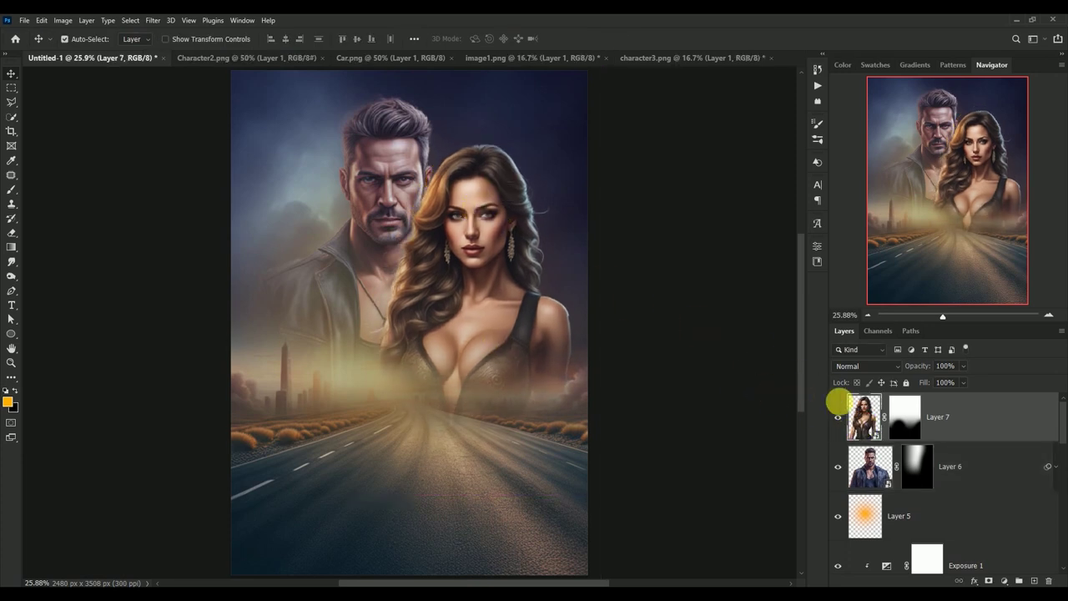
pyautogui.click(159, 20)
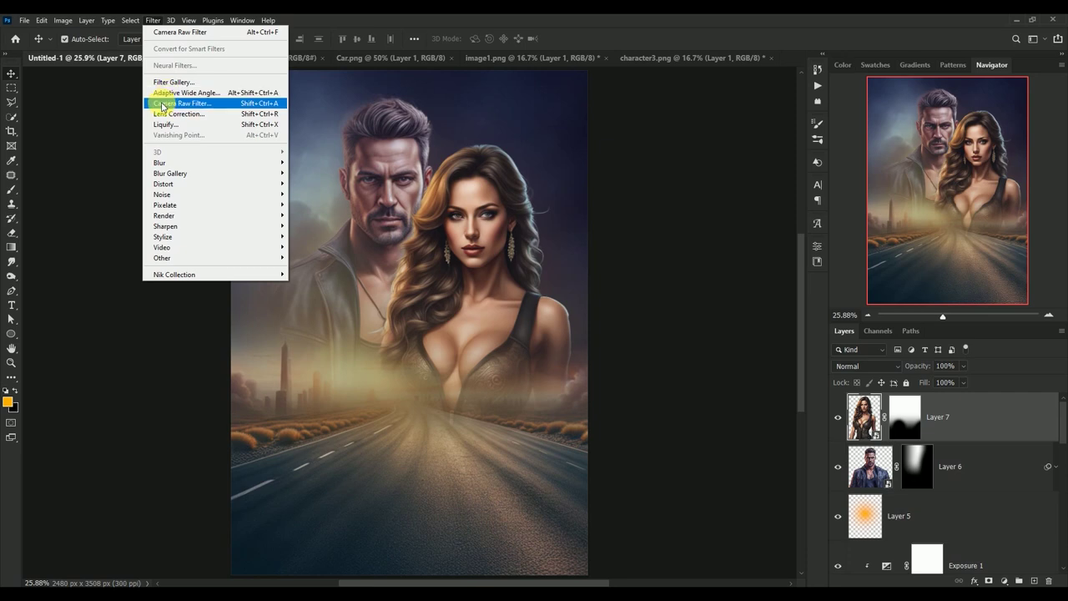
# Camera Raw-grade Layer 7: Temperature -21, Tint +21, Contrast -12, Highlights -20, Shadows +30, Texture +17, Clarity +22, Vibrance +12.
pyautogui.click(163, 102)
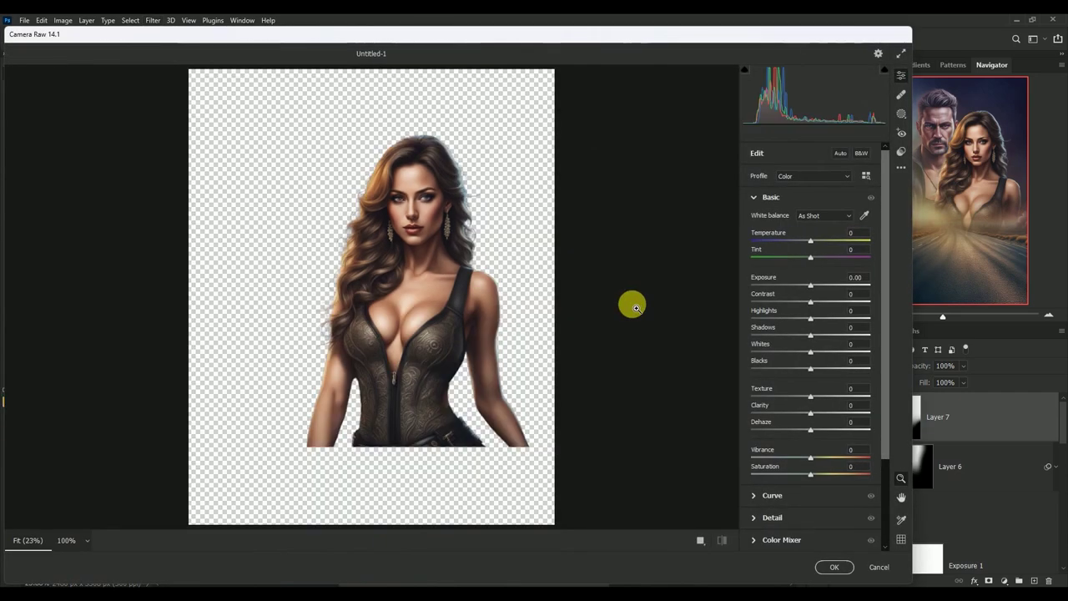
pyautogui.click(854, 233)
pyautogui.write('-')
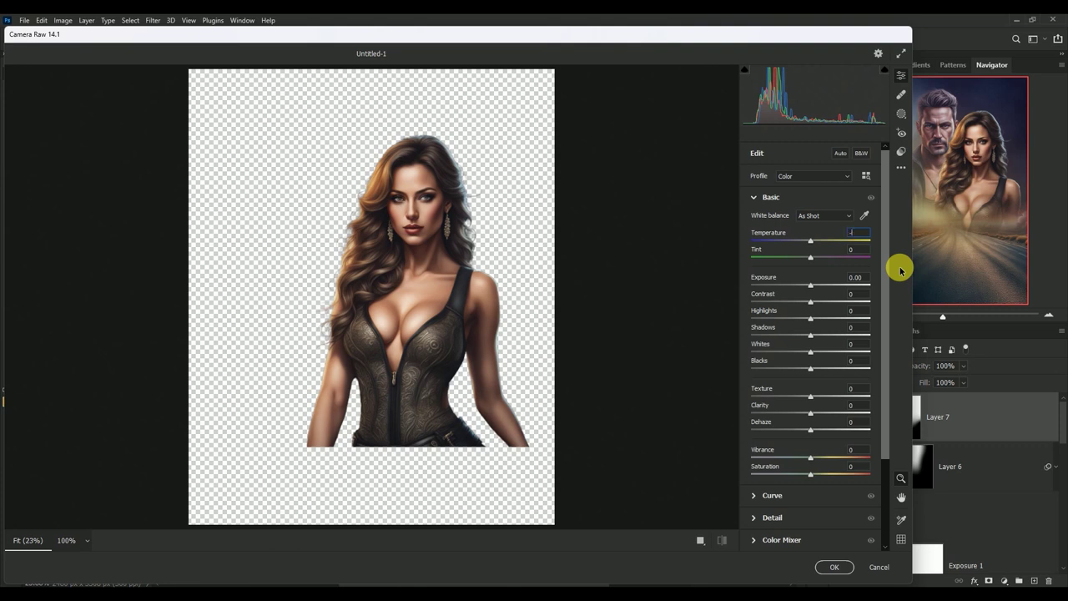
pyautogui.write('23')
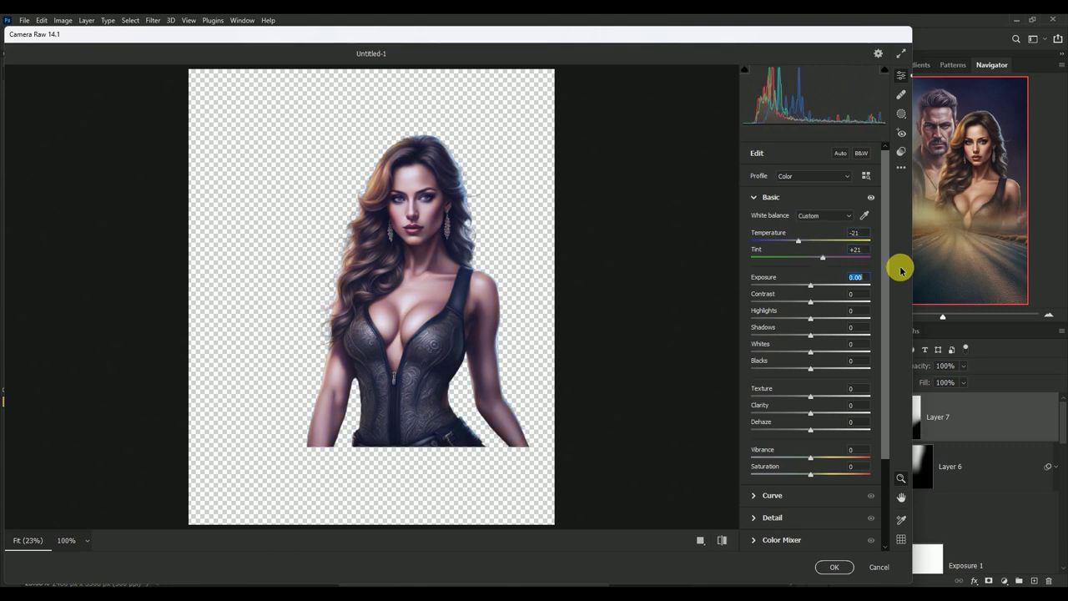
pyautogui.write('2')
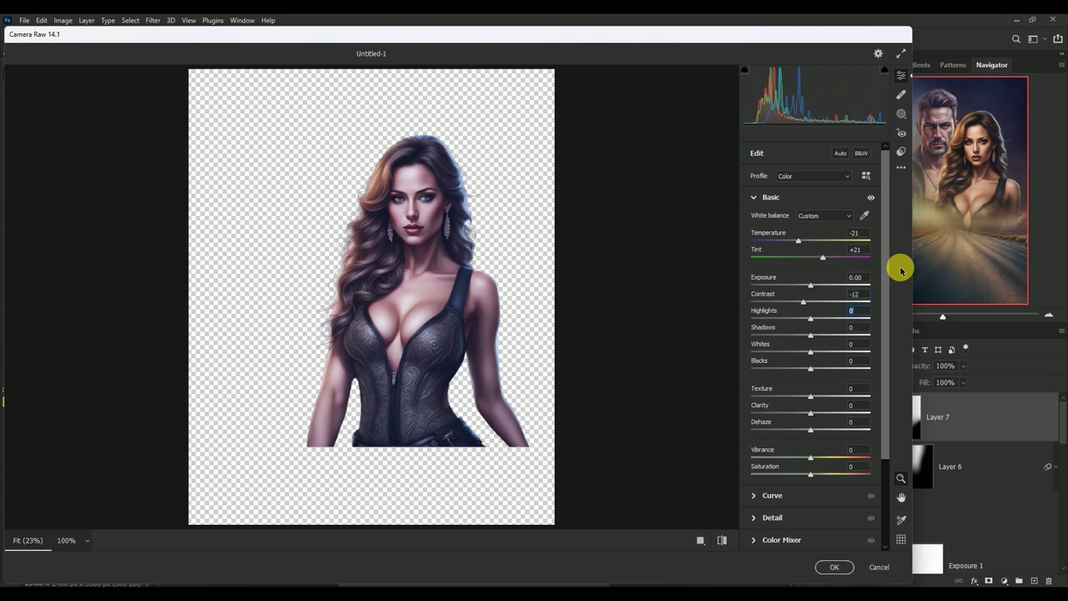
pyautogui.write('20')
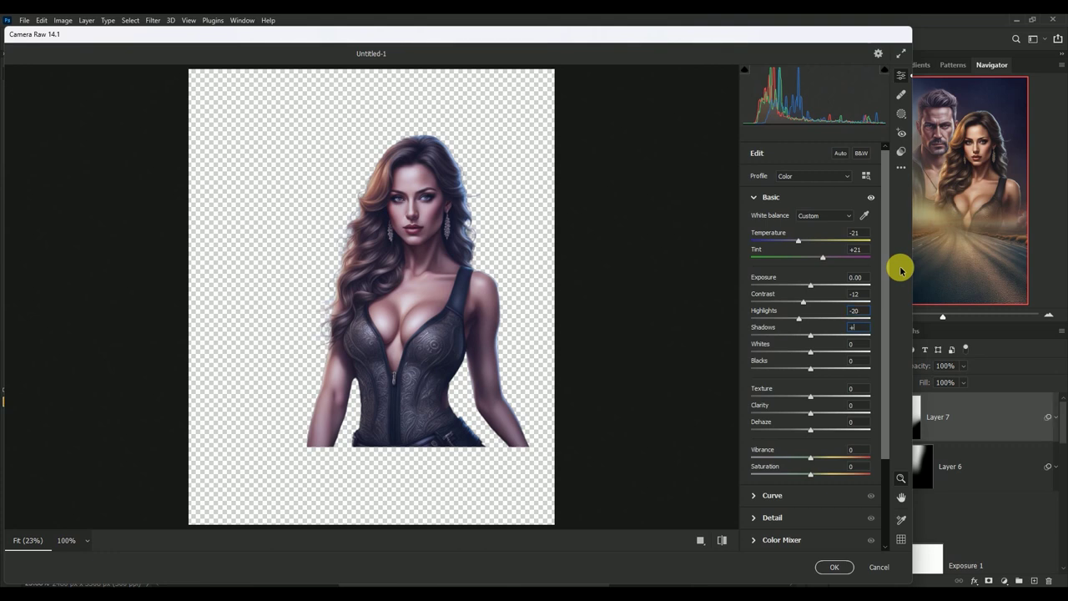
pyautogui.write('0')
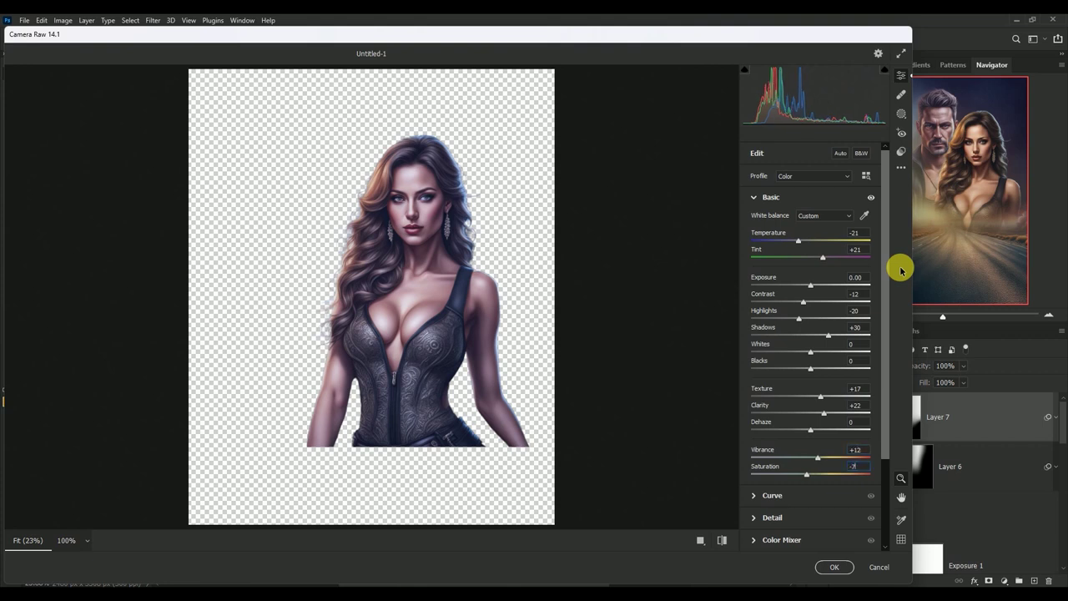
pyautogui.click(833, 567)
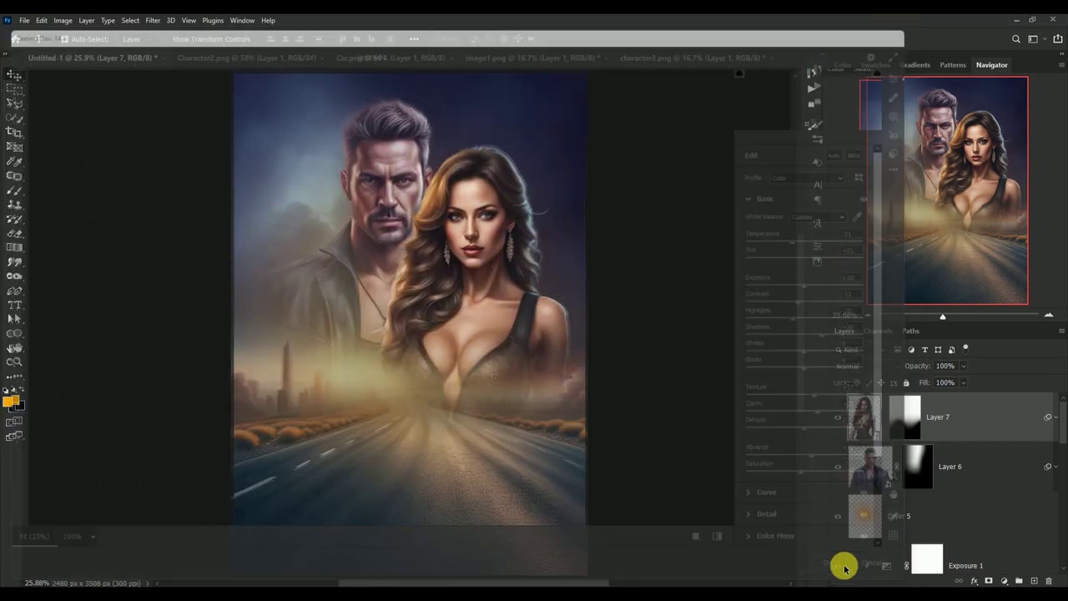
pyautogui.click(1055, 416)
# Nudge the woman right, then scale Layers 6 and 7 together to 94.22%.
pyautogui.click(838, 417)
pyautogui.click(837, 417)
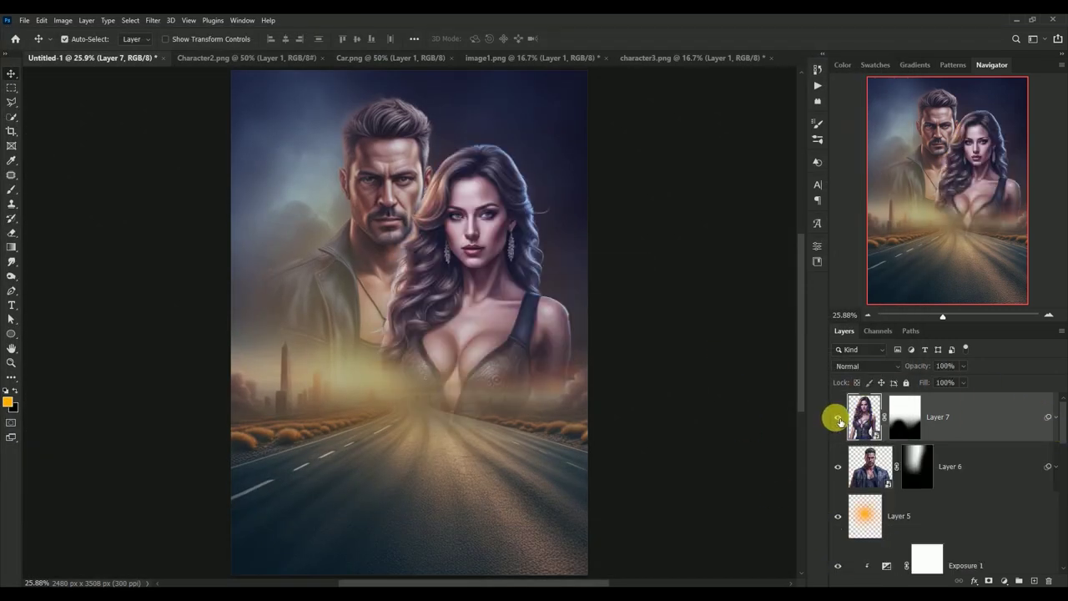
pyautogui.moveTo(480, 240); pyautogui.dragTo(485, 252)
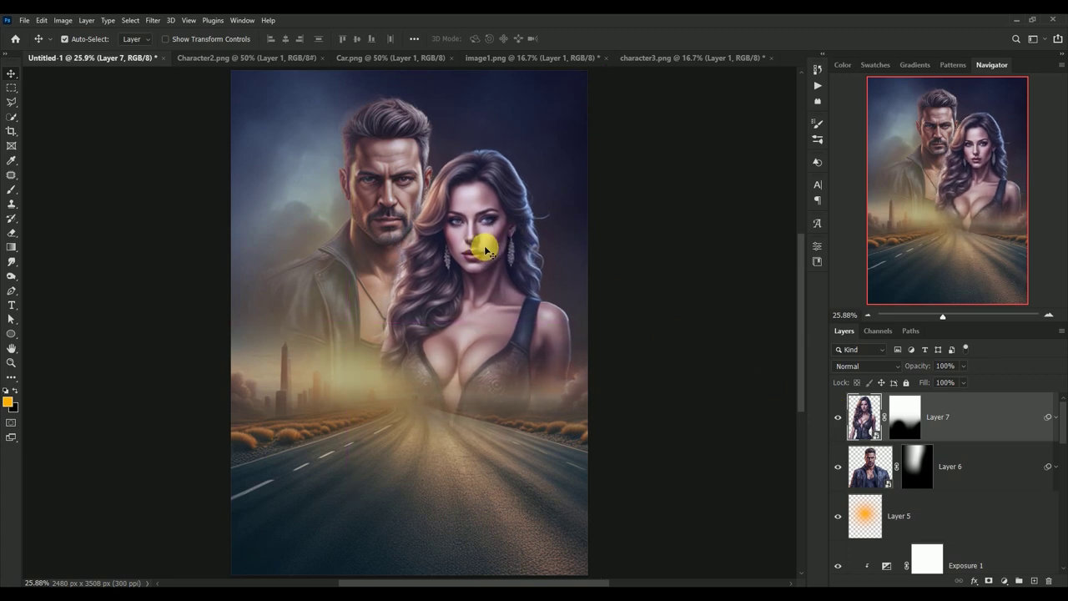
pyautogui.keyDown('shift'); pyautogui.click(859, 458); pyautogui.keyUp('shift')
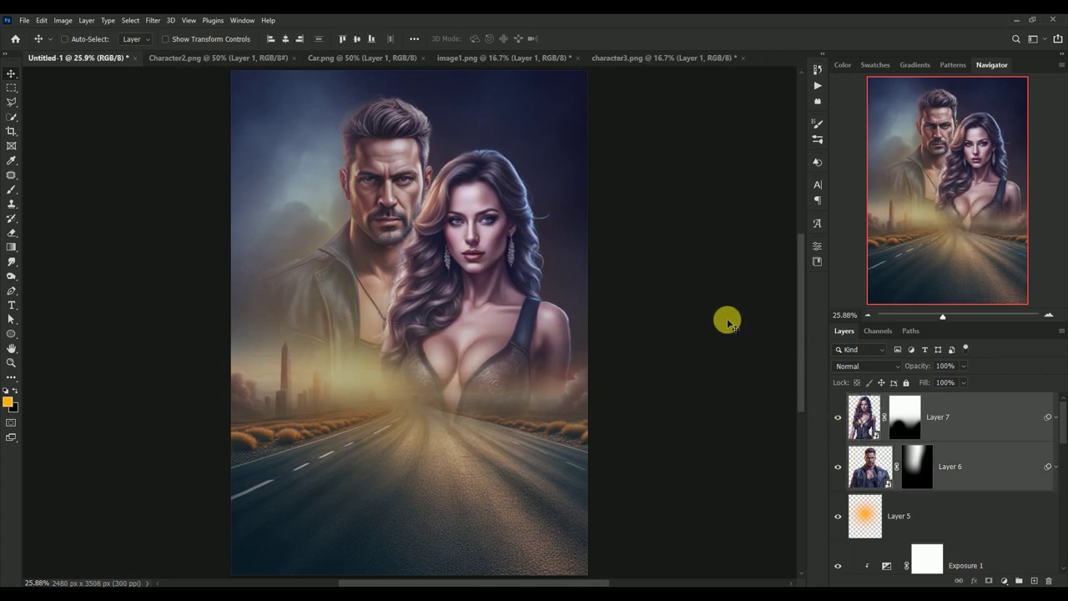
pyautogui.hotkey('ctrl', 't')
pyautogui.click(543, 239)
pyautogui.moveTo(607, 502); pyautogui.dragTo(579, 470)
pyautogui.moveTo(454, 256)
pyautogui.mouseDown()
pyautogui.moveTo(468, 277)
pyautogui.moveTo(464, 266)
pyautogui.mouseUp()
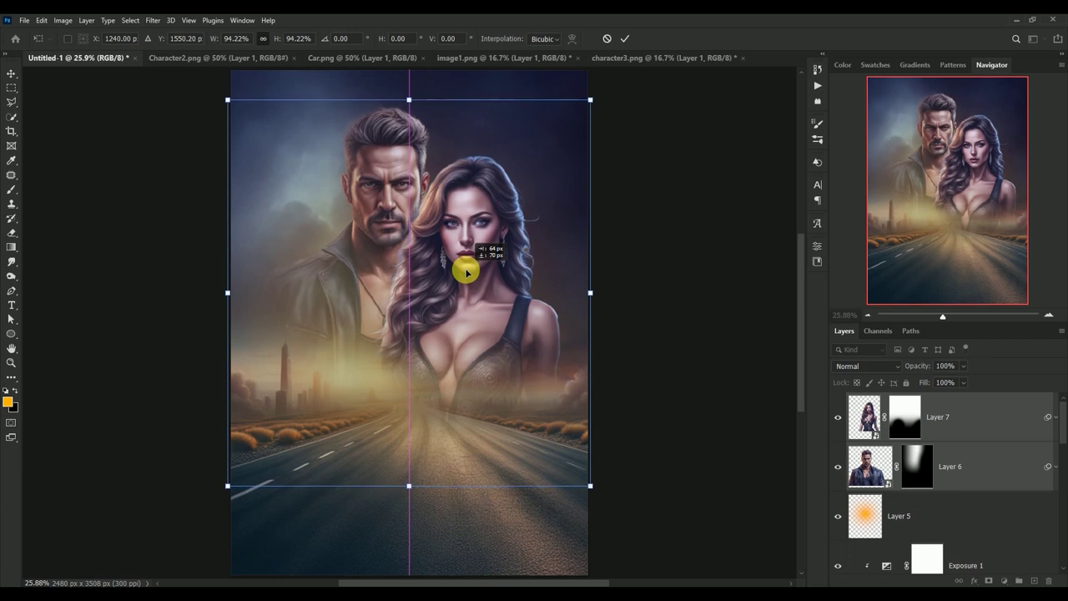
pyautogui.press('Return')
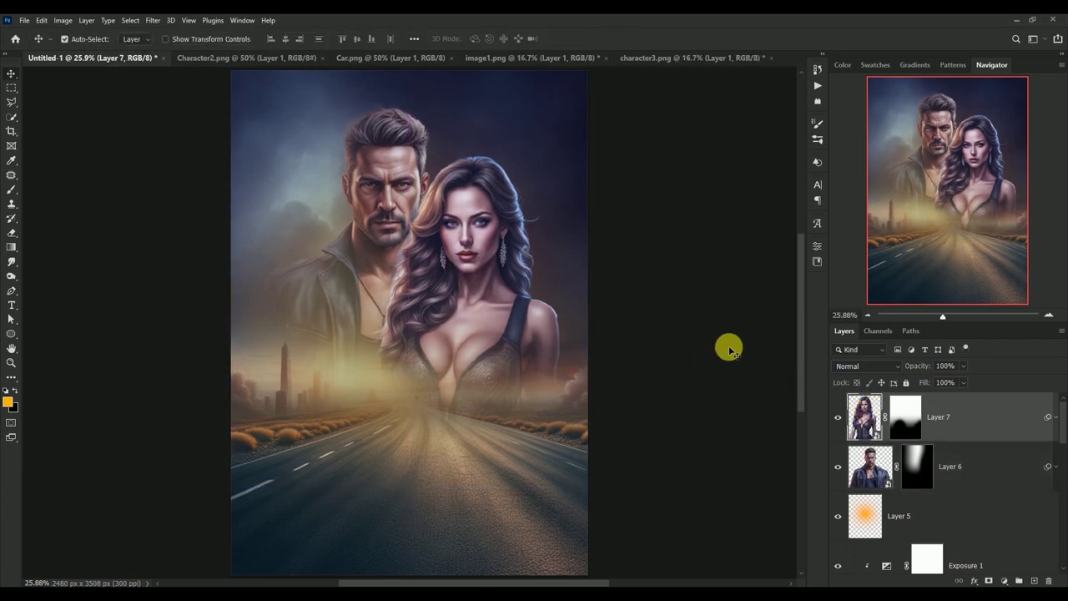
# Add new empty Layer 8 and bring up its Fill settings with 50% Gray.
pyautogui.click(1033, 579)
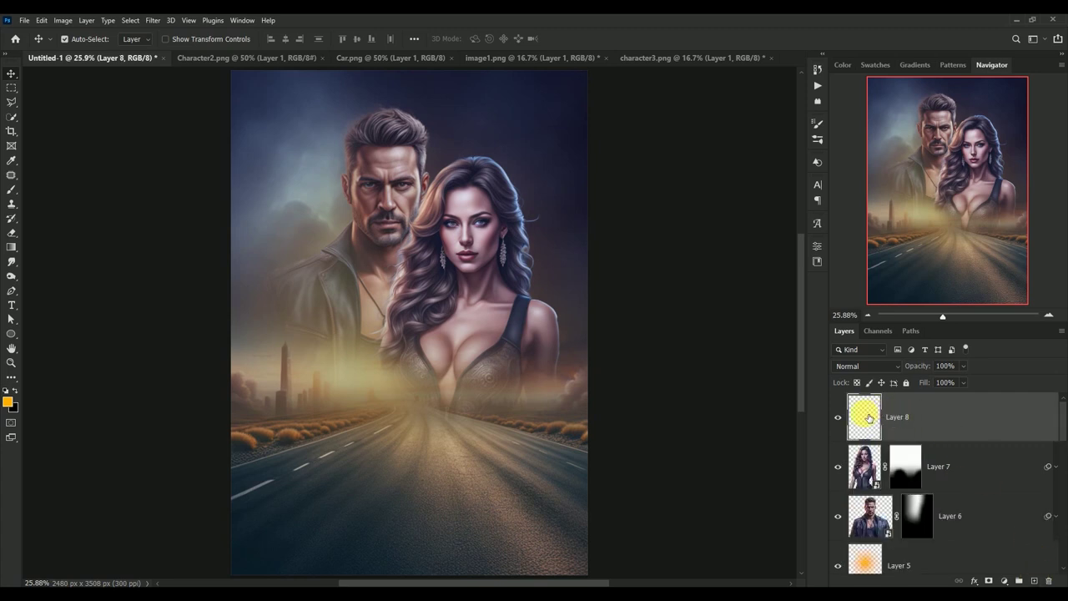
pyautogui.click(42, 20)
pyautogui.click(29, 191)
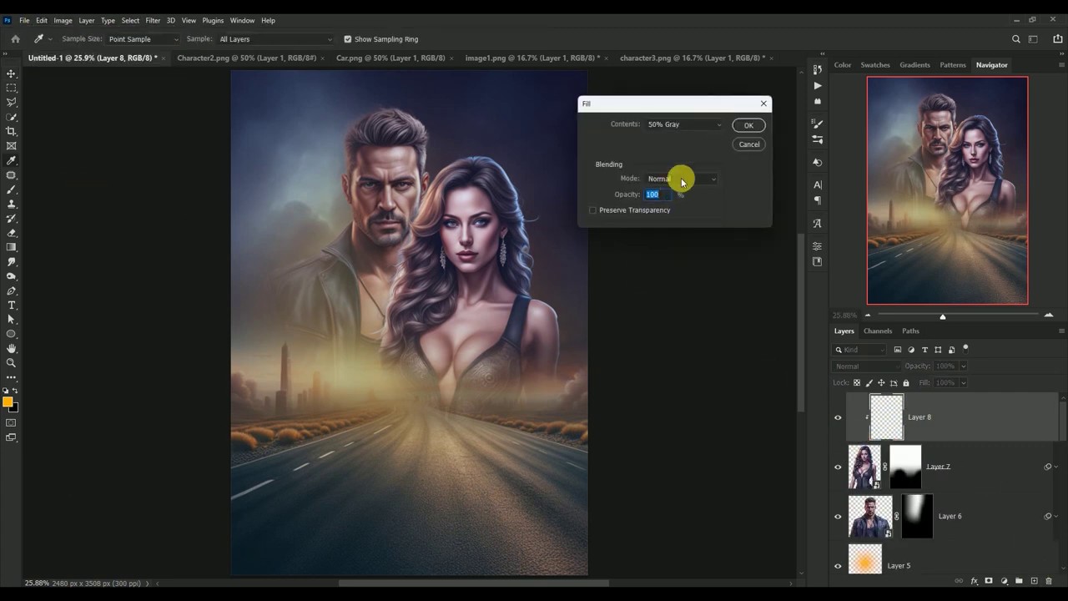
# Fill Layer 8 with 50% gray and set its blend mode to Overlay.
pyautogui.click(748, 124)
pyautogui.press('v')
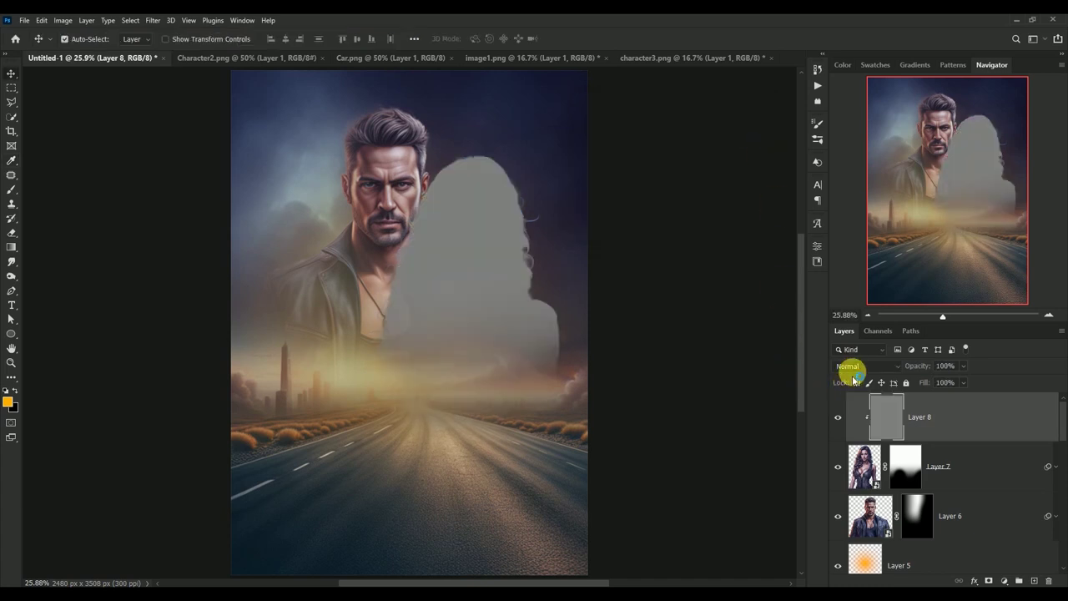
pyautogui.click(849, 368)
pyautogui.click(863, 419)
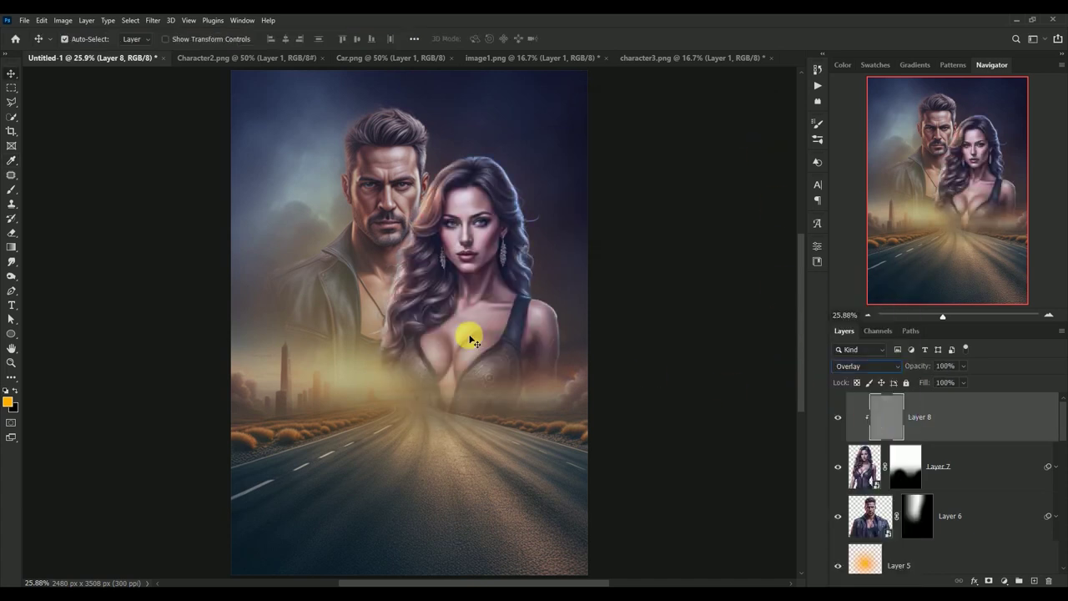
# Brighten the woman's eyes with a small Dodge Tool brush.
pyautogui.rightClick(17, 276)
pyautogui.click(38, 274)
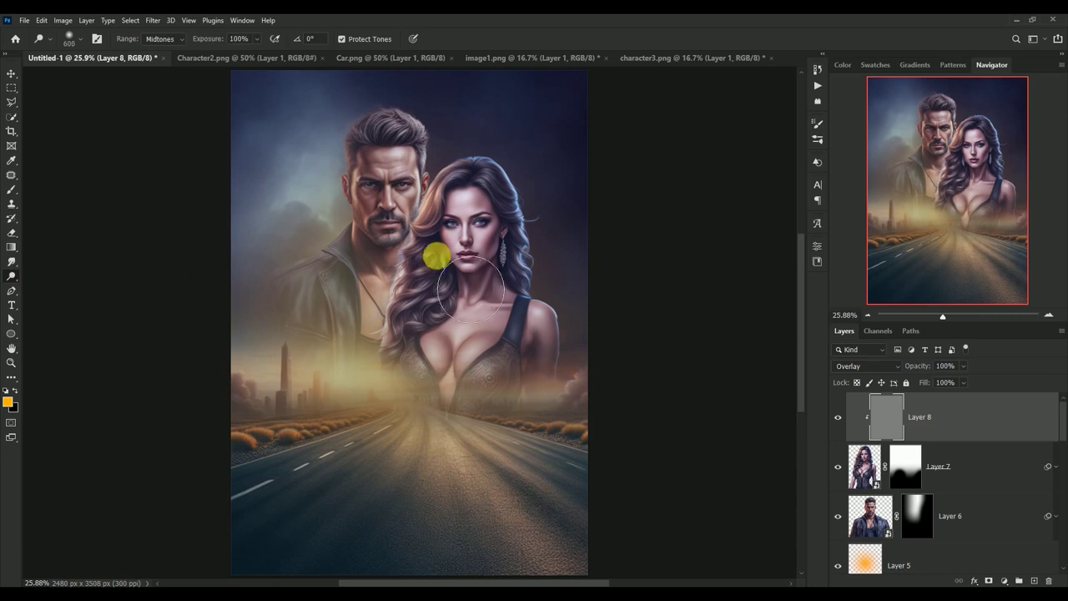
pyautogui.scroll(1, 436, 257)
pyautogui.scroll(1, 484, 239)
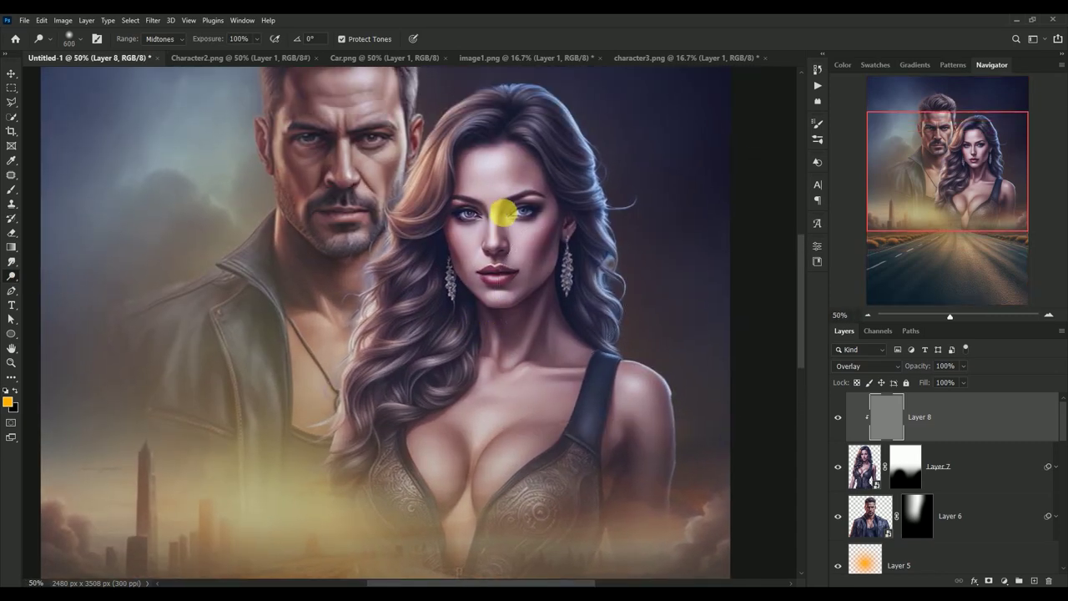
pyautogui.press('[')
pyautogui.moveTo(467, 213)
pyautogui.mouseDown()
pyautogui.moveTo(519, 212)
pyautogui.moveTo(463, 129)
pyautogui.mouseUp()
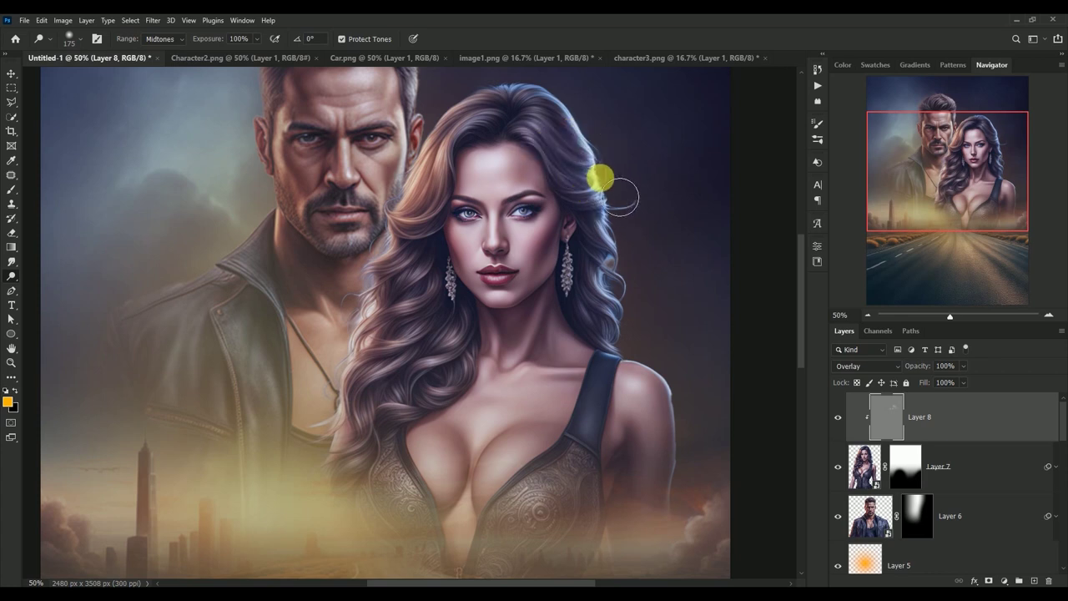
pyautogui.press(']')
pyautogui.press(']')
pyautogui.press(']')
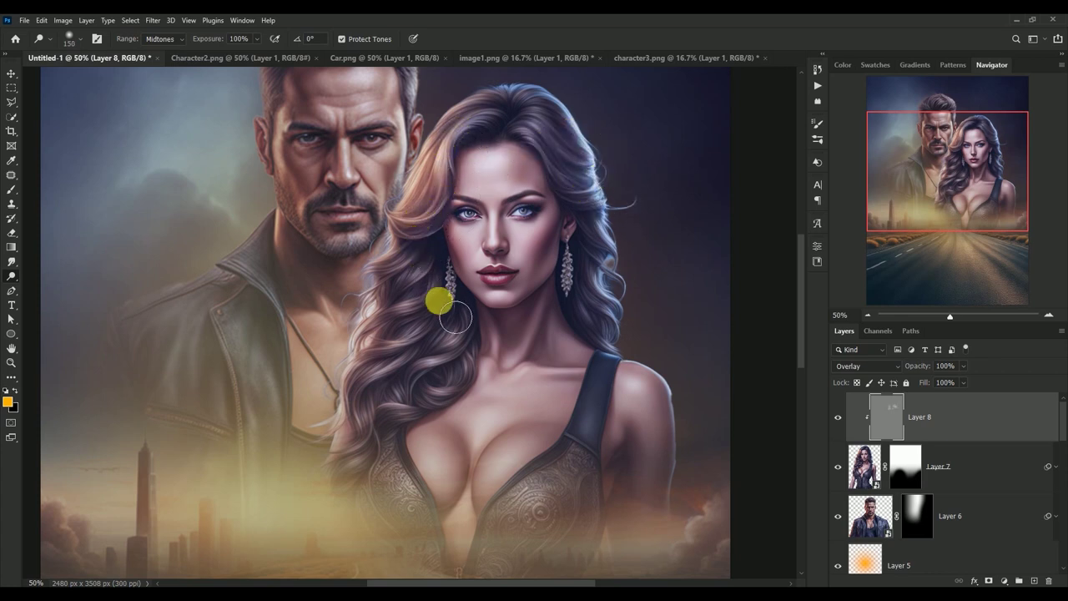
pyautogui.press(']')
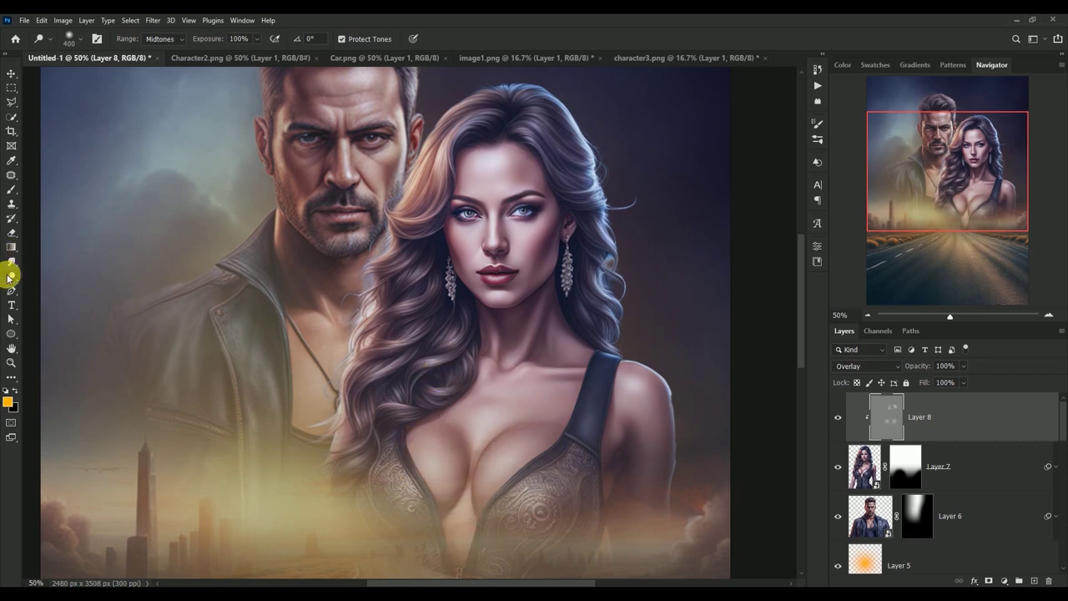
# Darken her hair, temple and shoulders with the Burn Tool, then fit the poster on screen.
pyautogui.rightClick(11, 276)
pyautogui.click(57, 286)
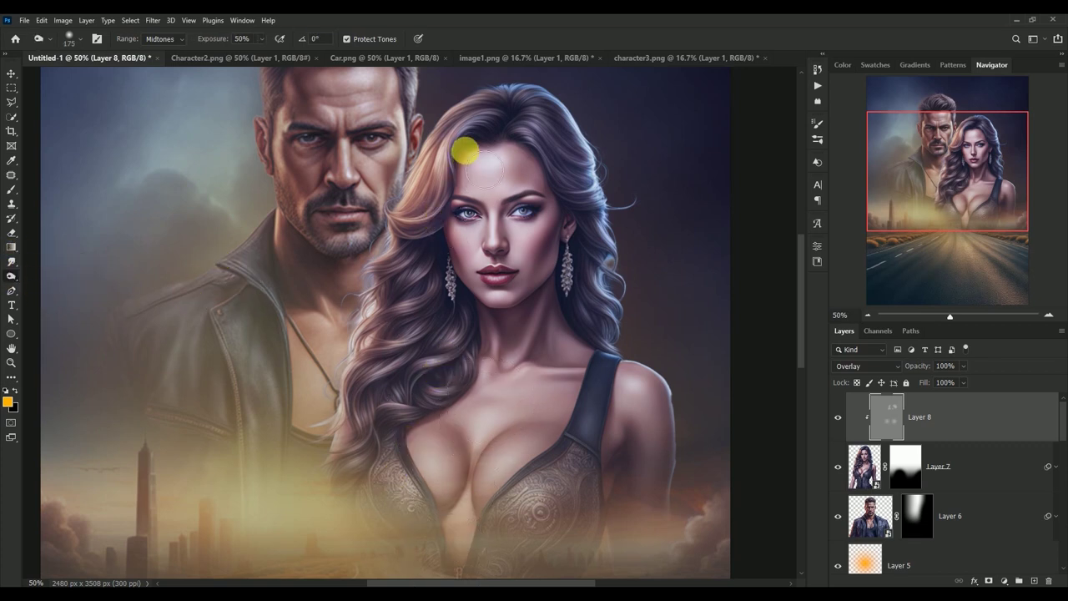
pyautogui.moveTo(491, 136)
pyautogui.mouseDown()
pyautogui.moveTo(452, 144)
pyautogui.moveTo(463, 120)
pyautogui.moveTo(415, 197)
pyautogui.moveTo(564, 116)
pyautogui.moveTo(470, 279)
pyautogui.moveTo(464, 343)
pyautogui.moveTo(427, 386)
pyautogui.moveTo(592, 374)
pyautogui.moveTo(615, 183)
pyautogui.moveTo(595, 248)
pyautogui.mouseUp()
pyautogui.press(']')
pyautogui.press(']')
pyautogui.press(']')
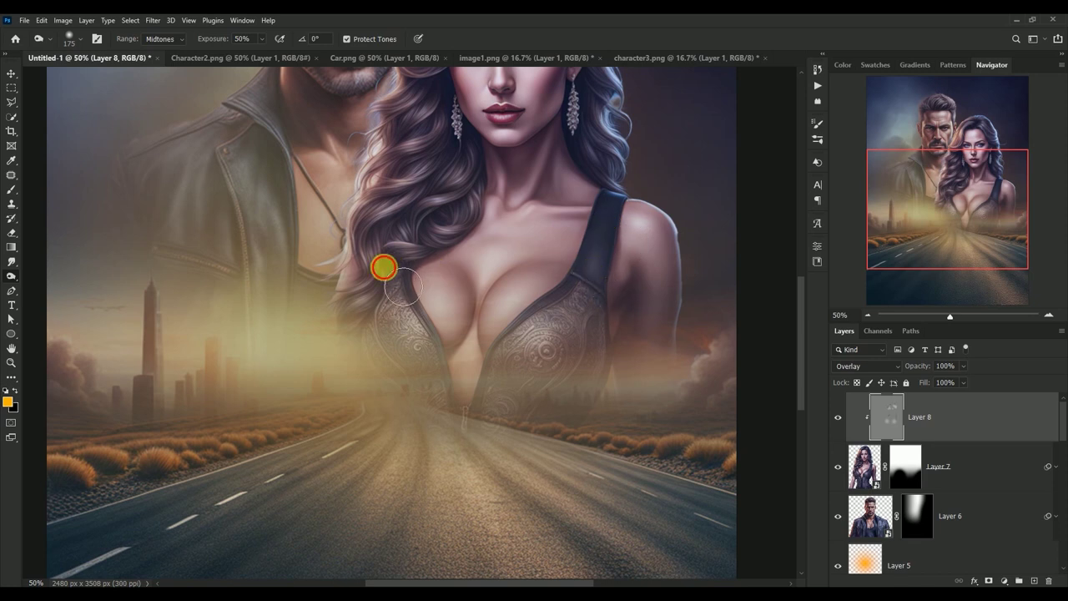
pyautogui.moveTo(382, 267)
pyautogui.mouseDown()
pyautogui.moveTo(357, 357)
pyautogui.moveTo(410, 446)
pyautogui.moveTo(620, 339)
pyautogui.moveTo(614, 287)
pyautogui.moveTo(660, 193)
pyautogui.moveTo(682, 279)
pyautogui.moveTo(670, 427)
pyautogui.moveTo(583, 339)
pyautogui.moveTo(214, 247)
pyautogui.mouseUp()
pyautogui.press(']')
pyautogui.press(']')
pyautogui.press(']')
pyautogui.hotkey('ctrl', '0')
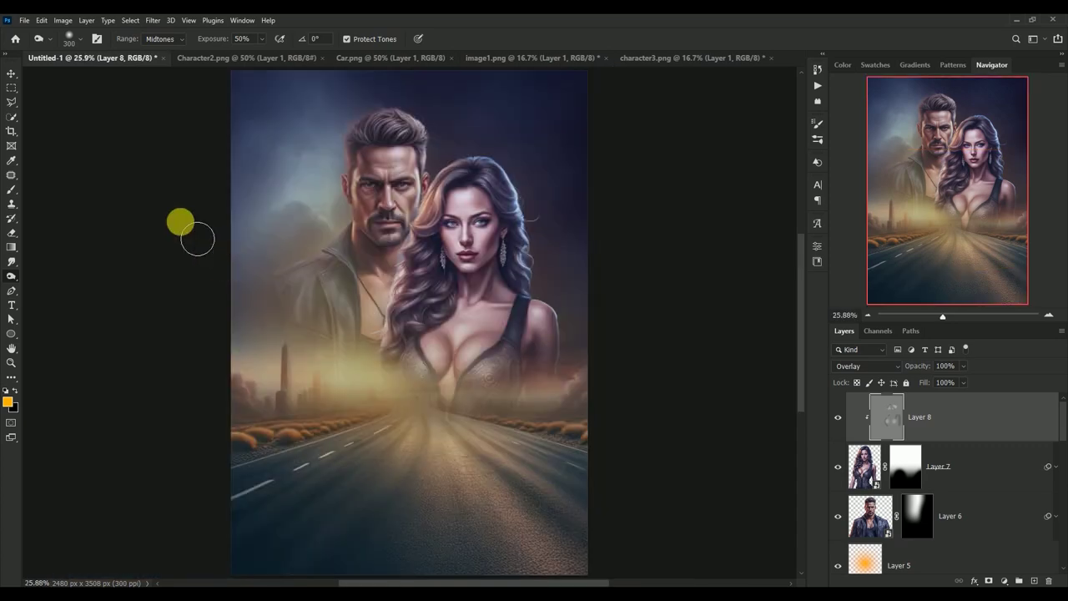
pyautogui.click(11, 73)
pyautogui.click(880, 418)
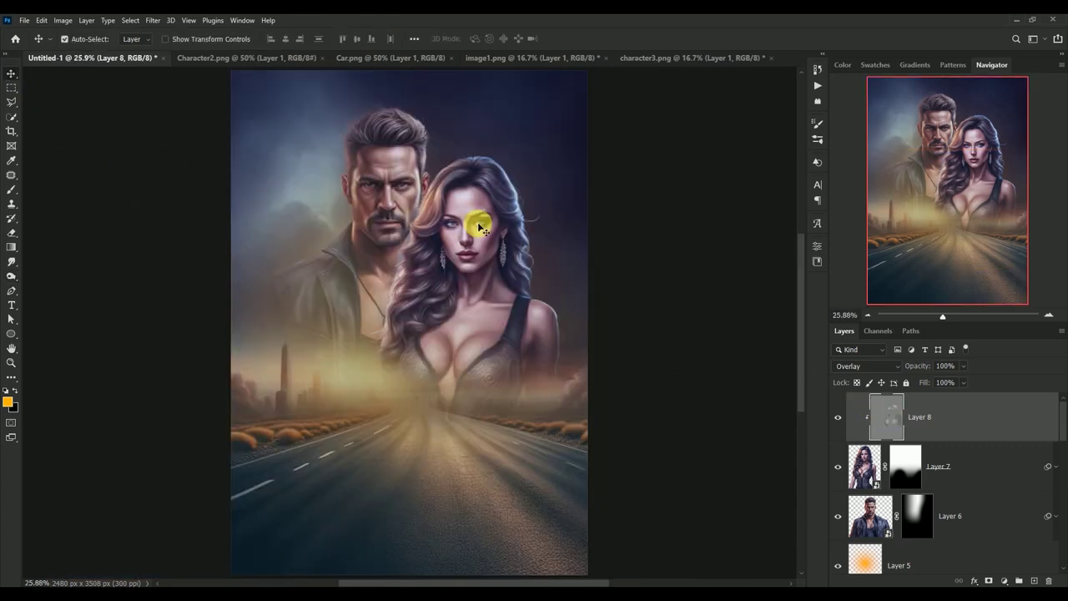
# Close Character2.png and drag the car from Car.png into the poster.
pyautogui.click(237, 57)
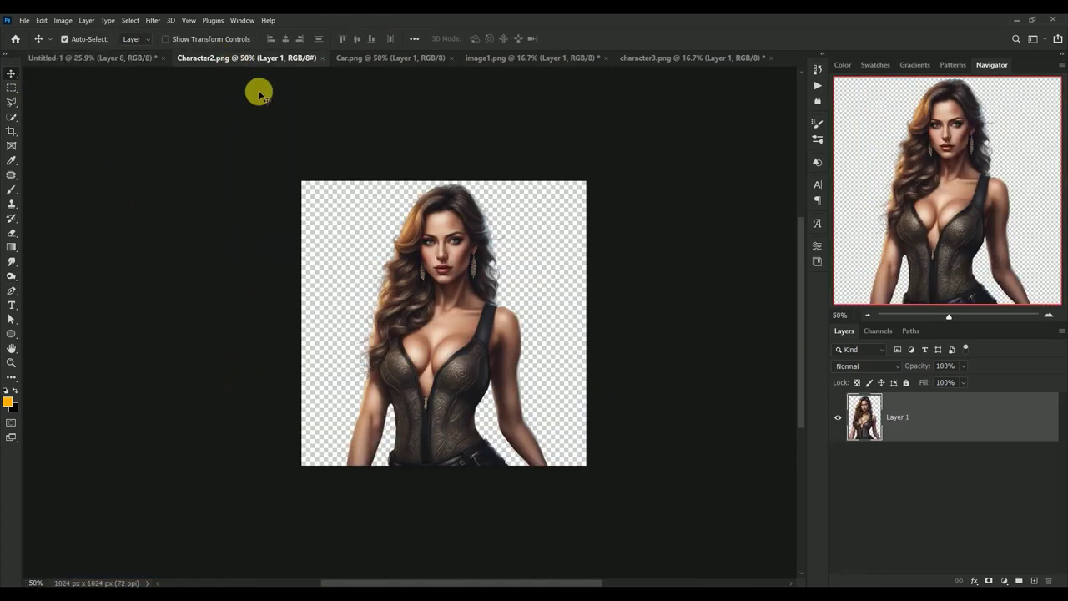
pyautogui.click(322, 57)
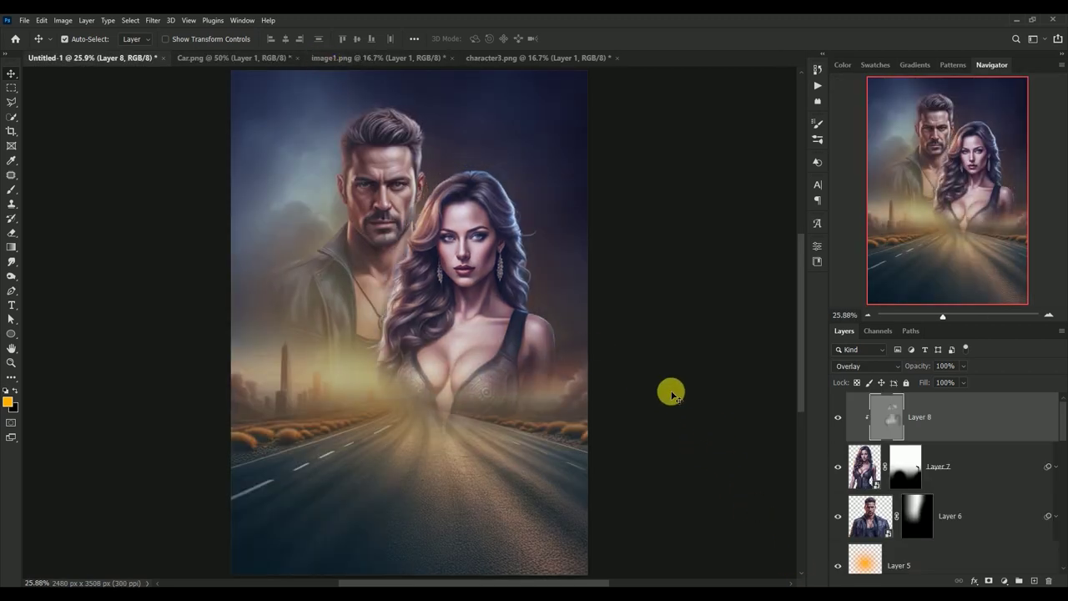
pyautogui.click(219, 65)
pyautogui.moveTo(473, 360)
pyautogui.mouseDown()
pyautogui.moveTo(131, 65)
pyautogui.moveTo(428, 374)
pyautogui.mouseUp()
# Convert the car to a smart object, scale it to 134.39% and place it on the road.
pyautogui.rightClick(944, 417)
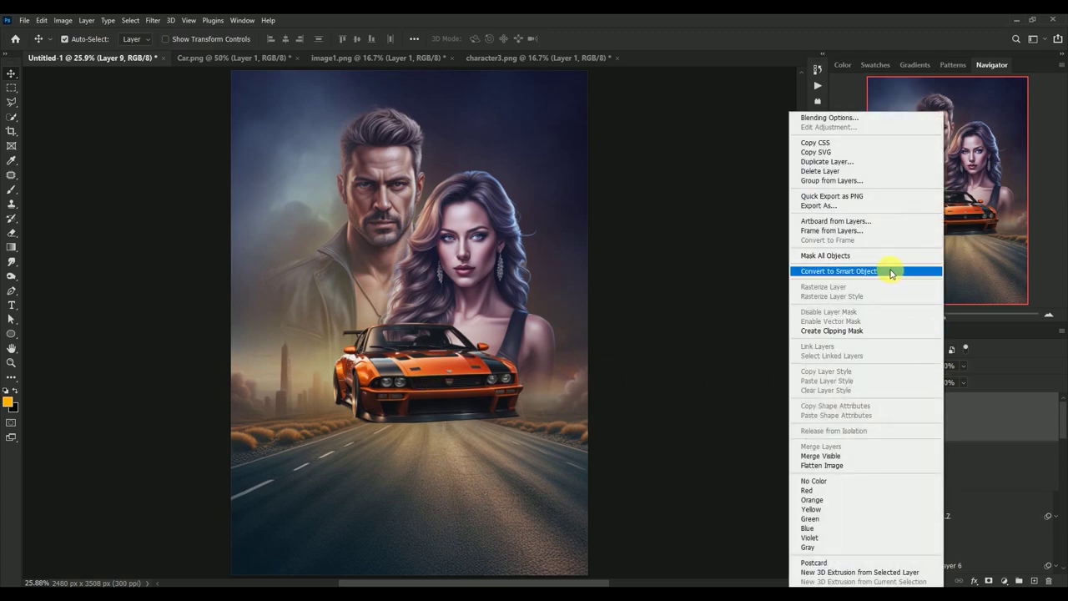
pyautogui.click(890, 273)
pyautogui.hotkey('ctrl', 't')
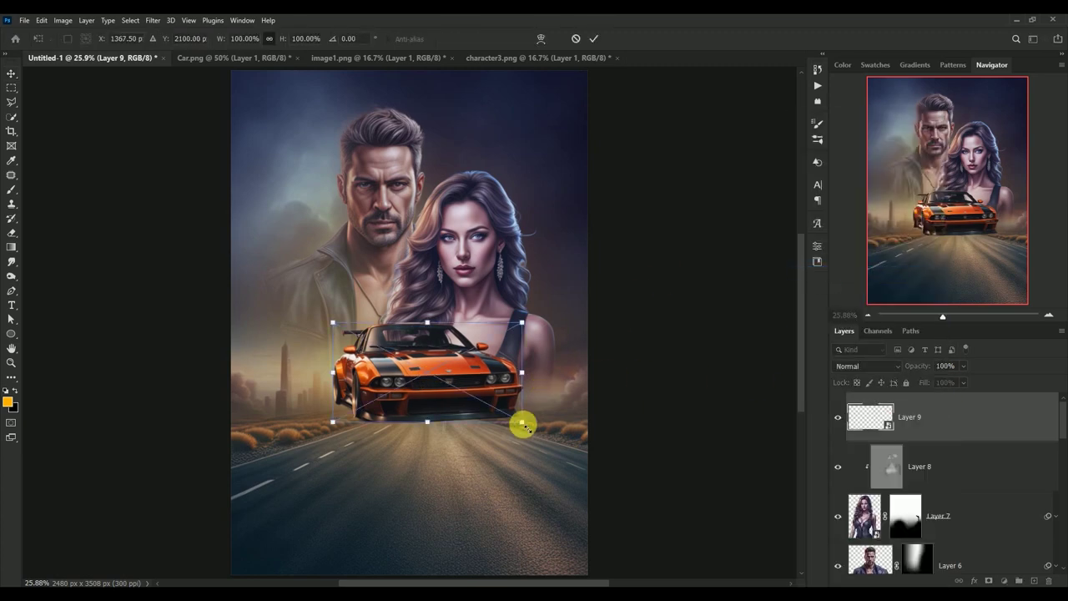
pyautogui.moveTo(520, 423); pyautogui.dragTo(581, 469)
pyautogui.moveTo(439, 404)
pyautogui.mouseDown()
pyautogui.moveTo(400, 451)
pyautogui.moveTo(415, 453)
pyautogui.mouseUp()
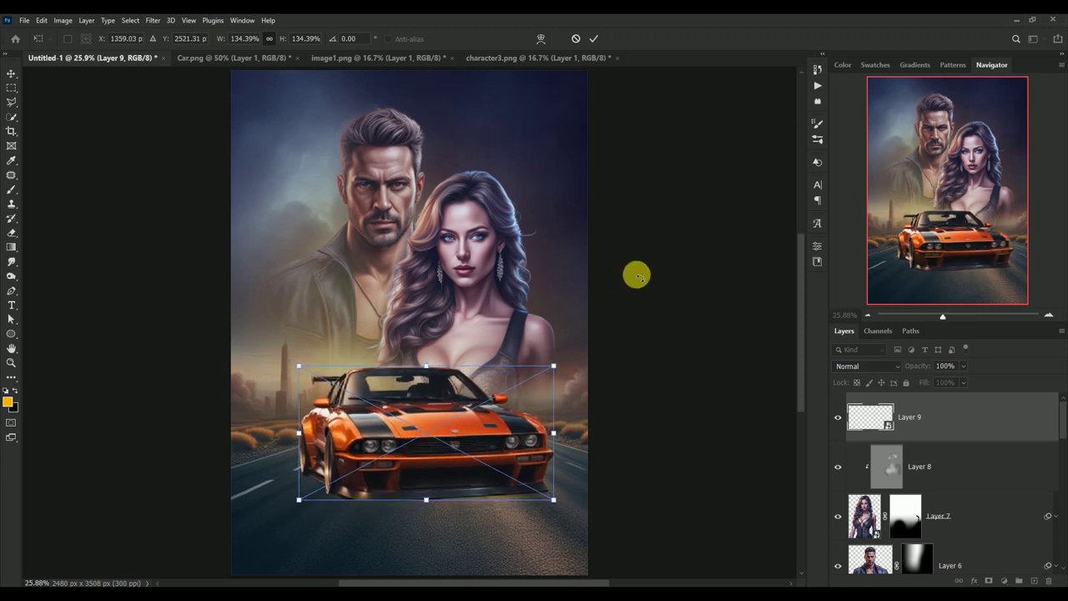
pyautogui.press('Return')
pyautogui.click(837, 417)
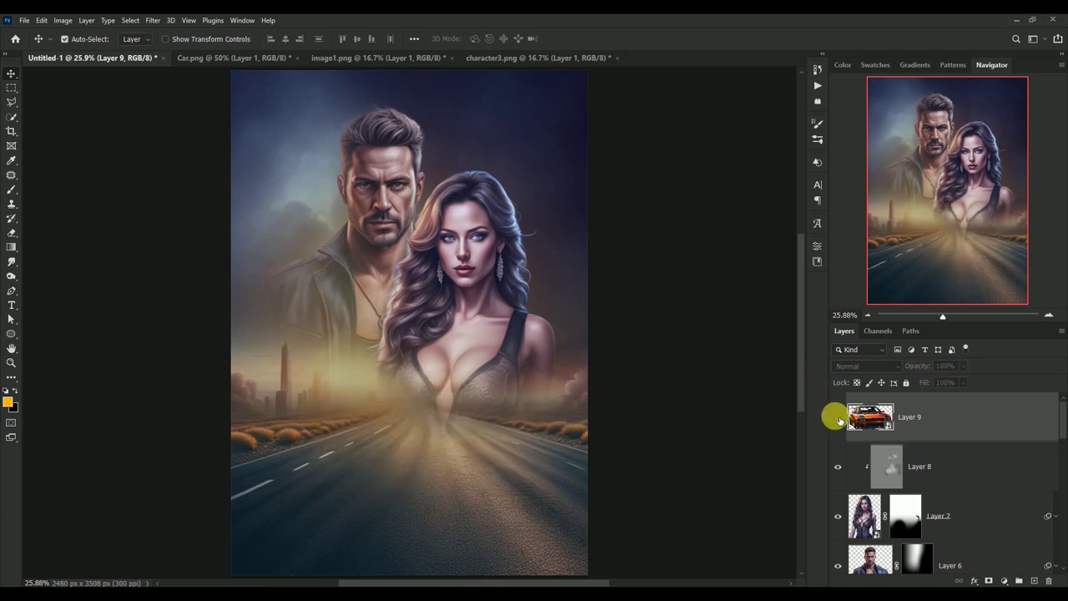
pyautogui.click(838, 417)
# Camera Raw-grade the car (Temp -21, Tint +13, Contrast -22, Highlights -28, Shadows +24, Texture +17, Clarity +24, Vibrance +12), then nudge it lower.
pyautogui.click(152, 20)
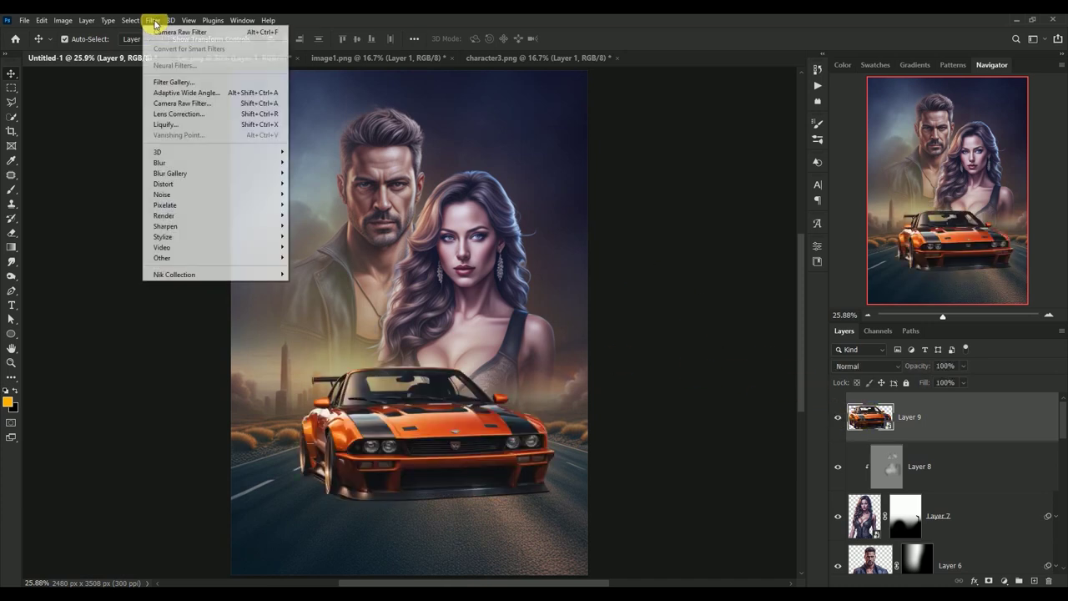
pyautogui.click(164, 104)
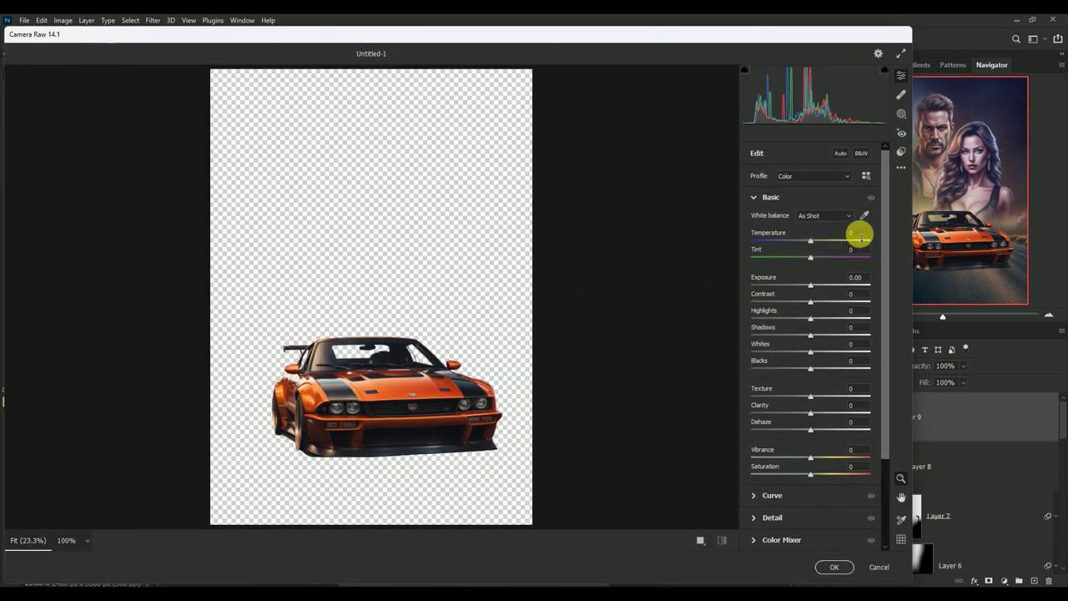
pyautogui.click(857, 235)
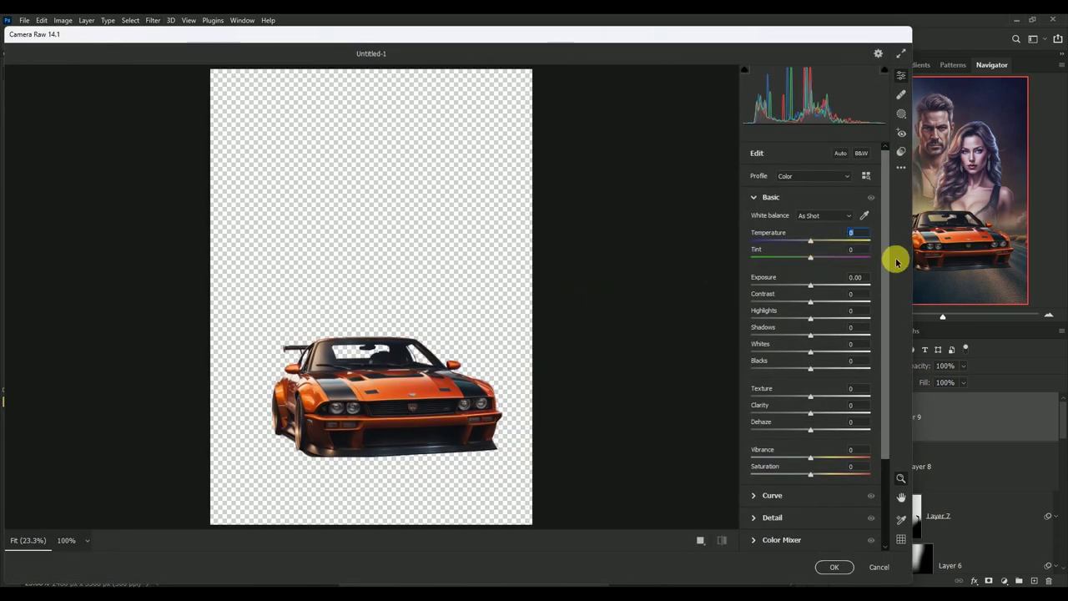
pyautogui.write('-21')
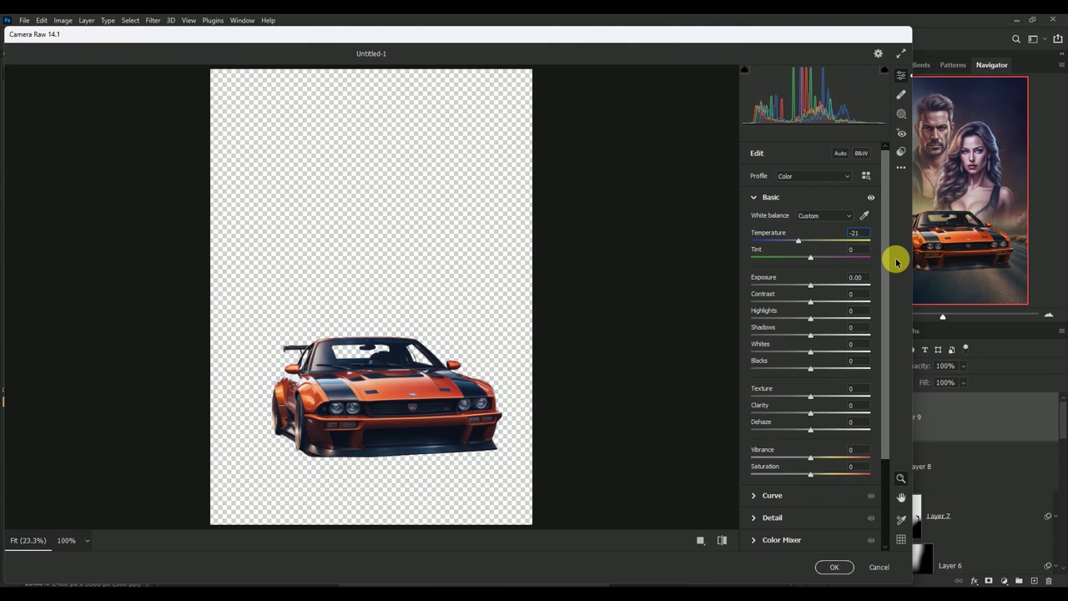
pyautogui.write('3')
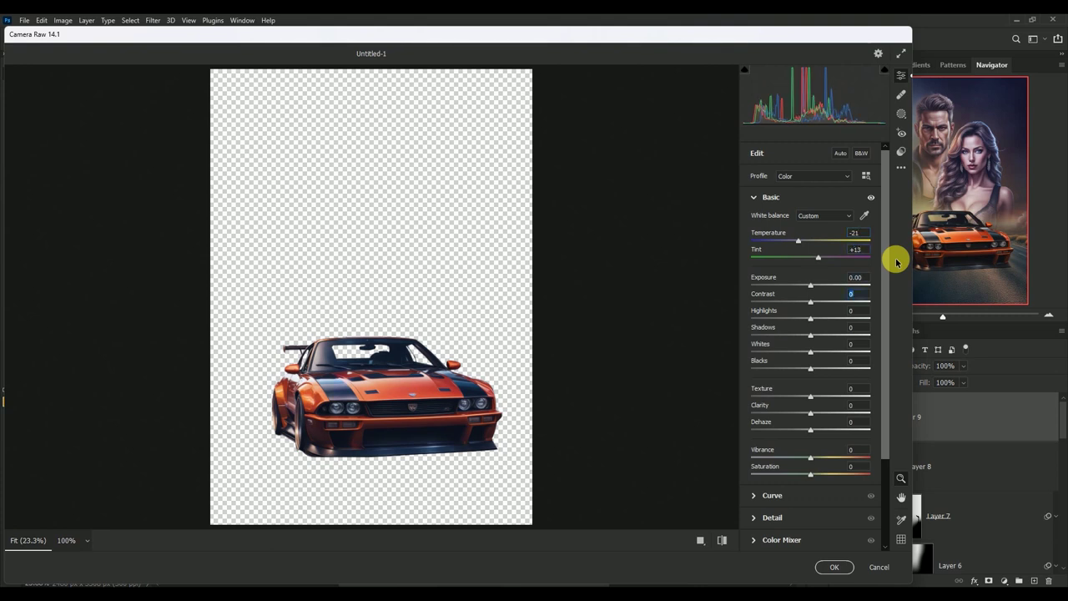
pyautogui.write('22')
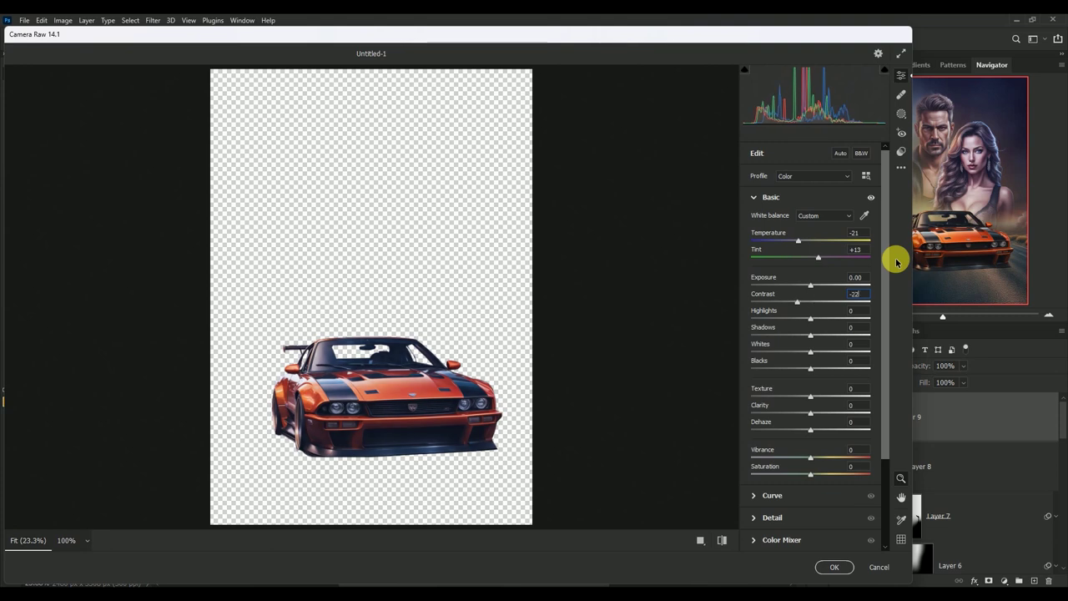
pyautogui.write('8')
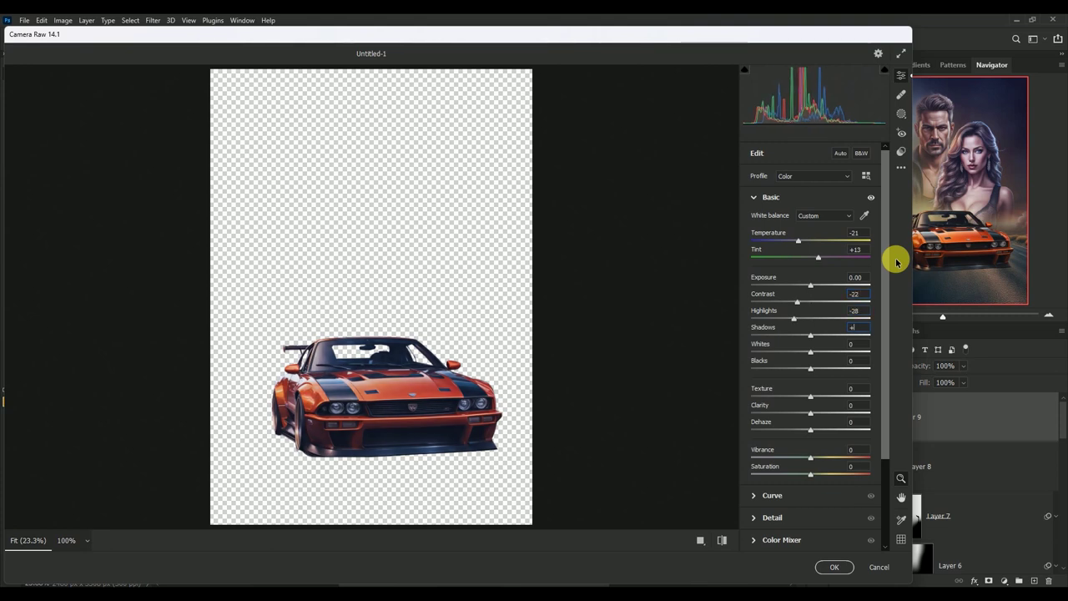
pyautogui.write('4')
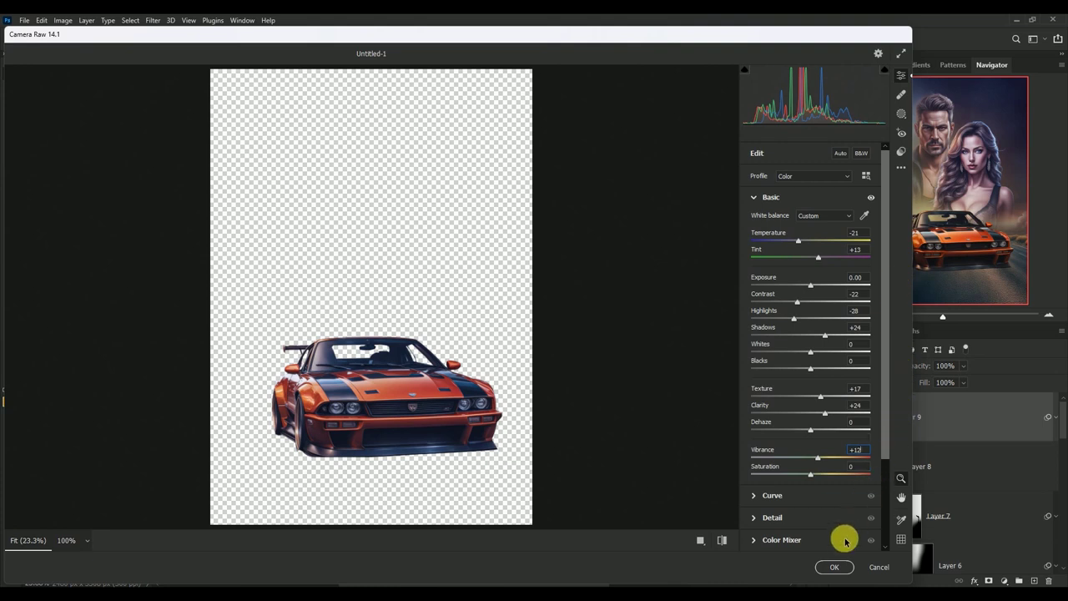
pyautogui.click(835, 568)
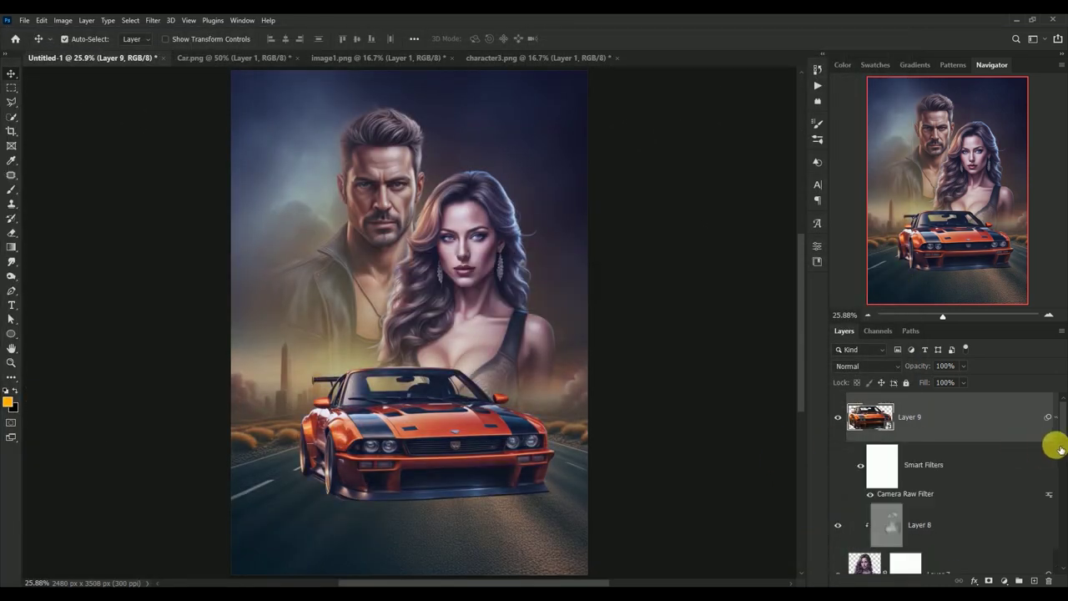
pyautogui.click(1055, 418)
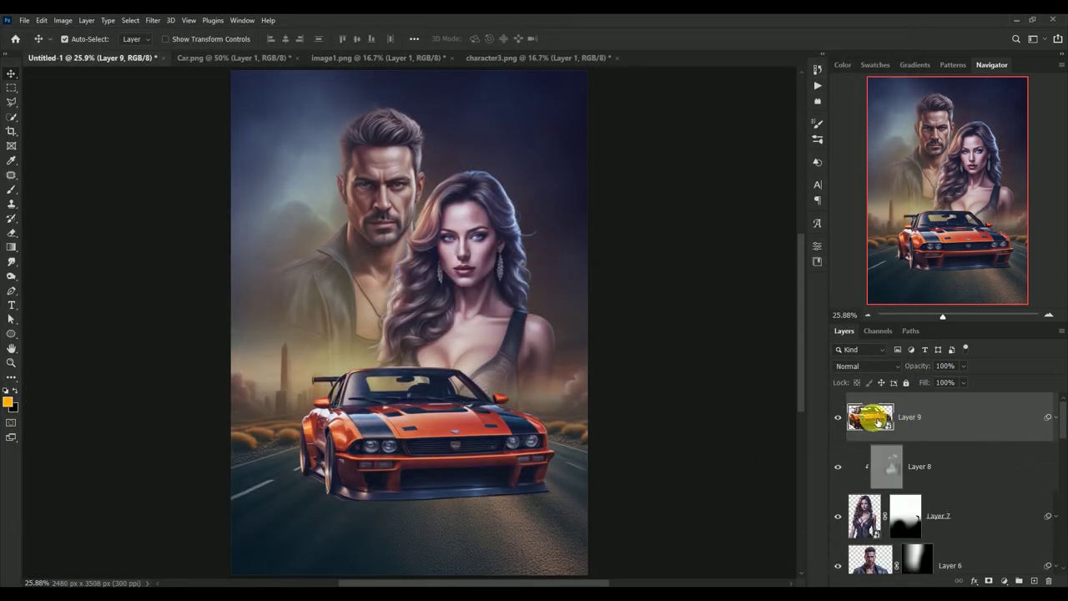
pyautogui.moveTo(427, 420); pyautogui.dragTo(436, 438)
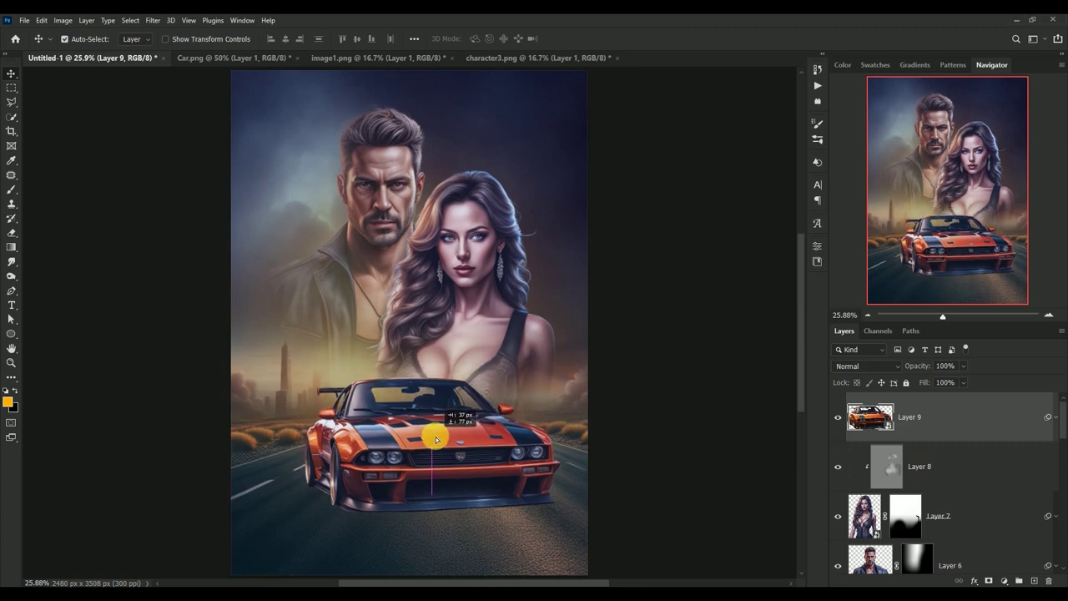
# Close Car.png without saving changes.
pyautogui.click(232, 58)
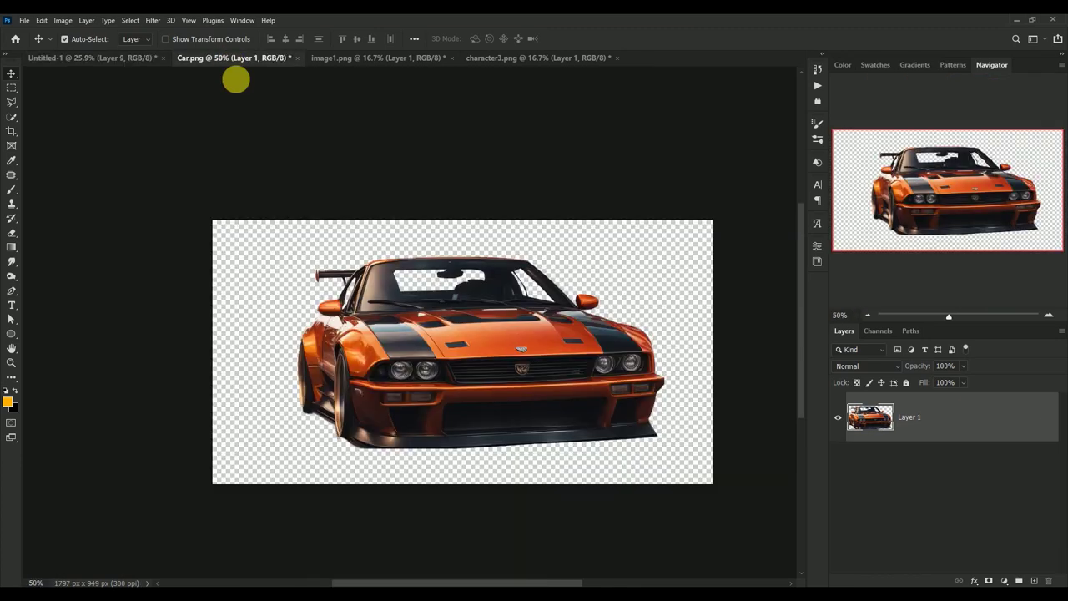
pyautogui.click(297, 58)
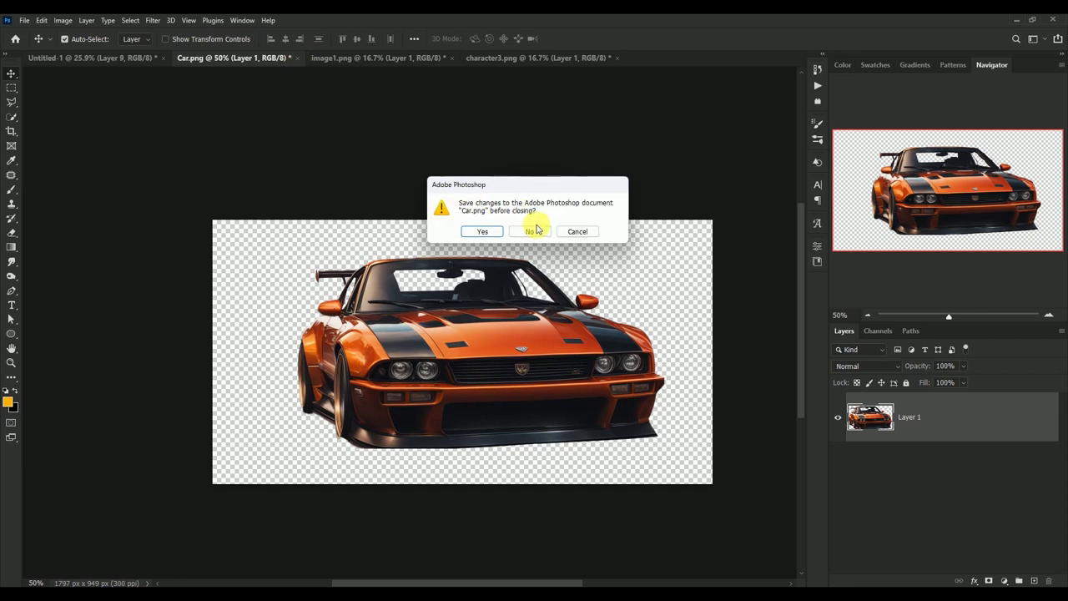
pyautogui.click(532, 232)
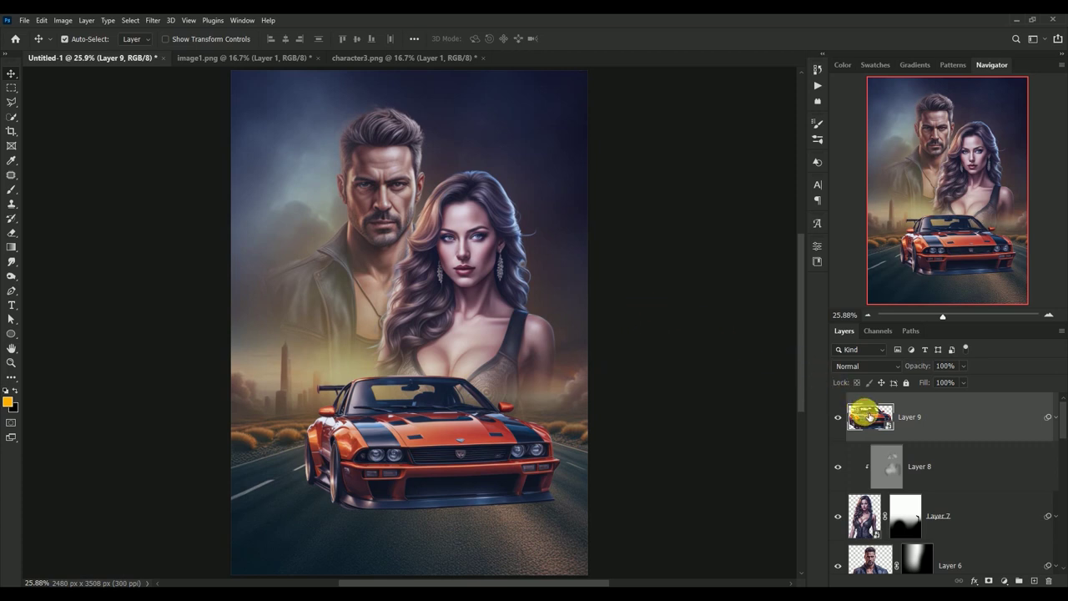
# Add Layer 10 clipped to the car, filled with 50% gray and blended as Overlay.
pyautogui.click(1035, 581)
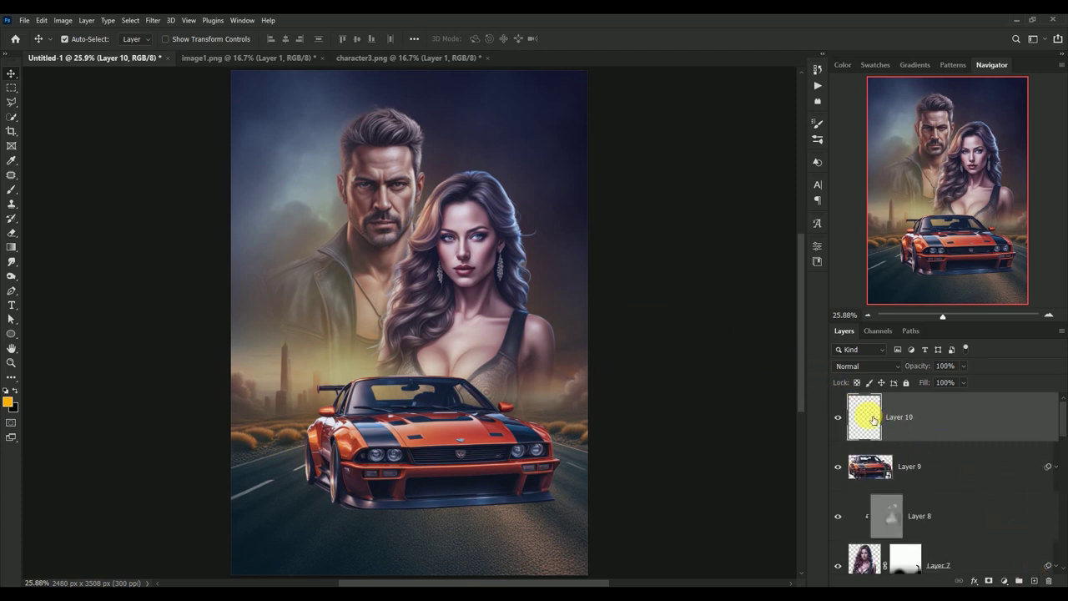
pyautogui.keyDown('alt'); pyautogui.click(866, 442); pyautogui.keyUp('alt')
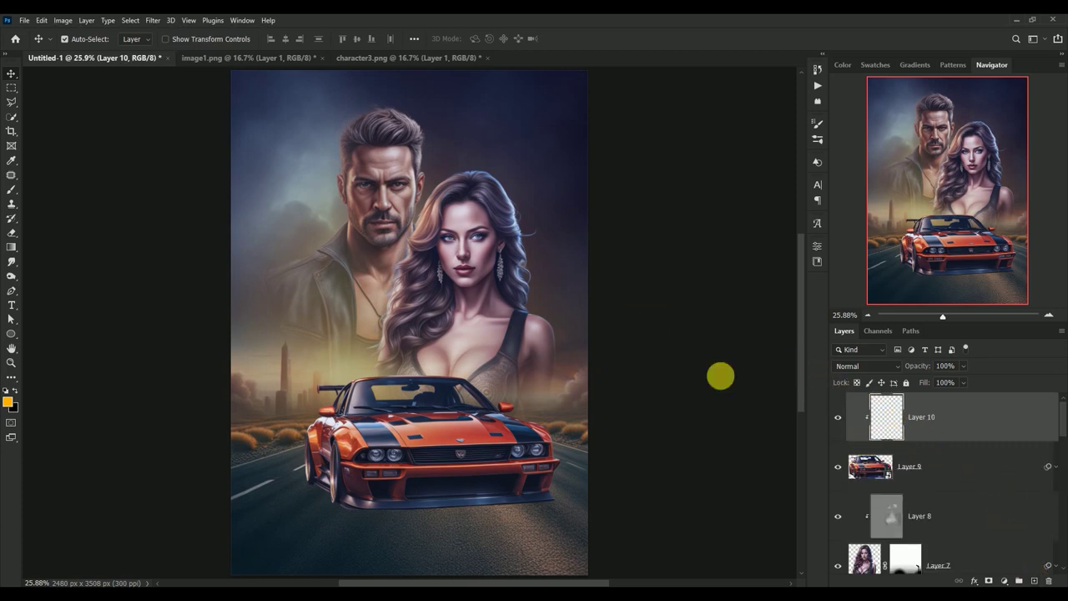
pyautogui.click(42, 20)
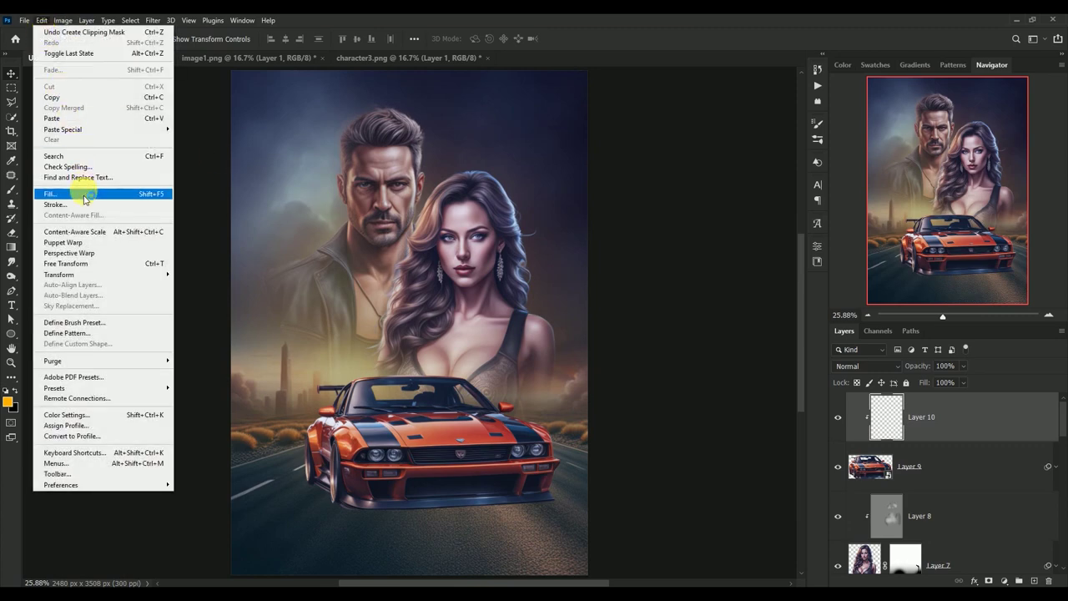
pyautogui.click(81, 193)
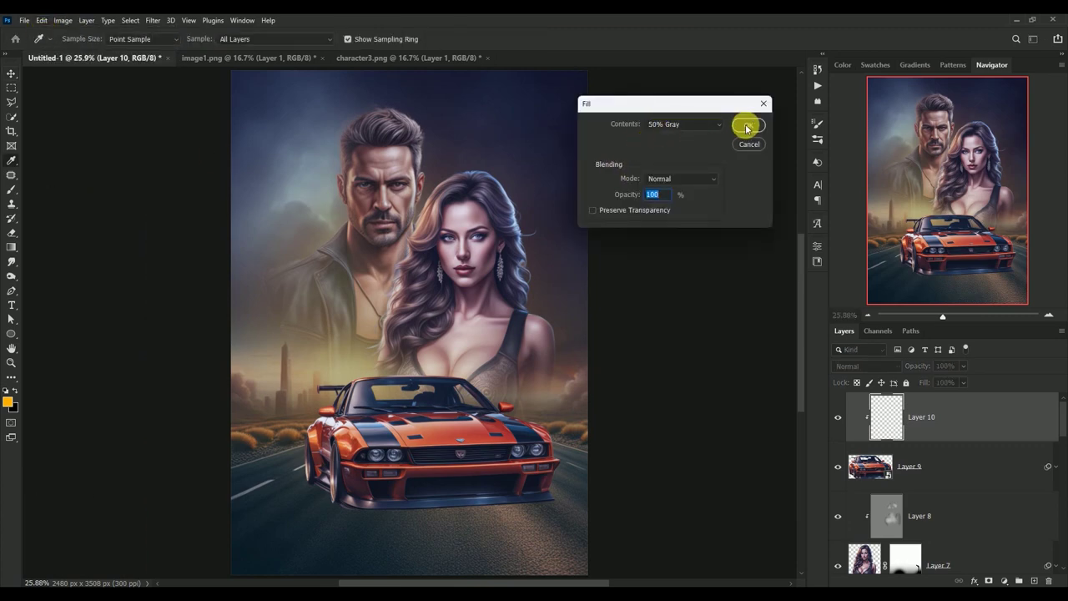
pyautogui.click(748, 125)
pyautogui.click(853, 367)
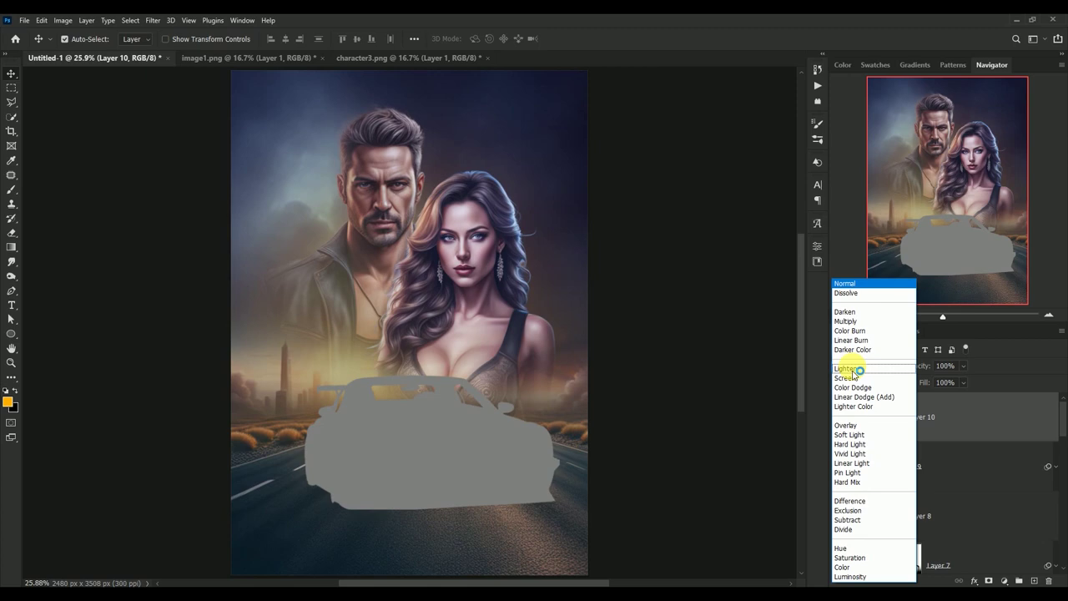
pyautogui.click(846, 425)
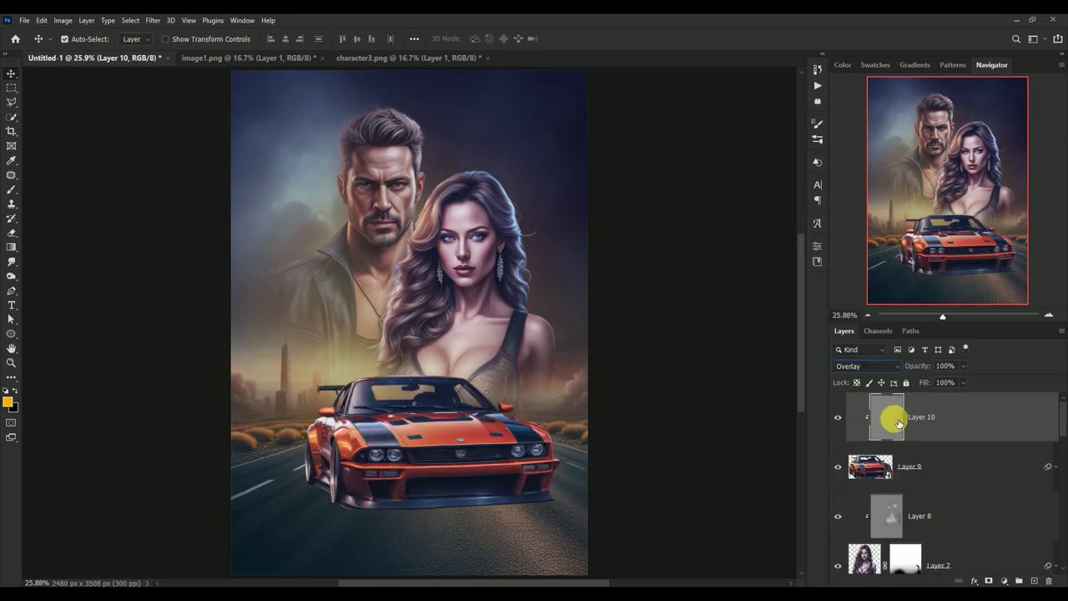
# Zoom in on the car and select the Burn tool.
pyautogui.hotkey('ctrl', '+')
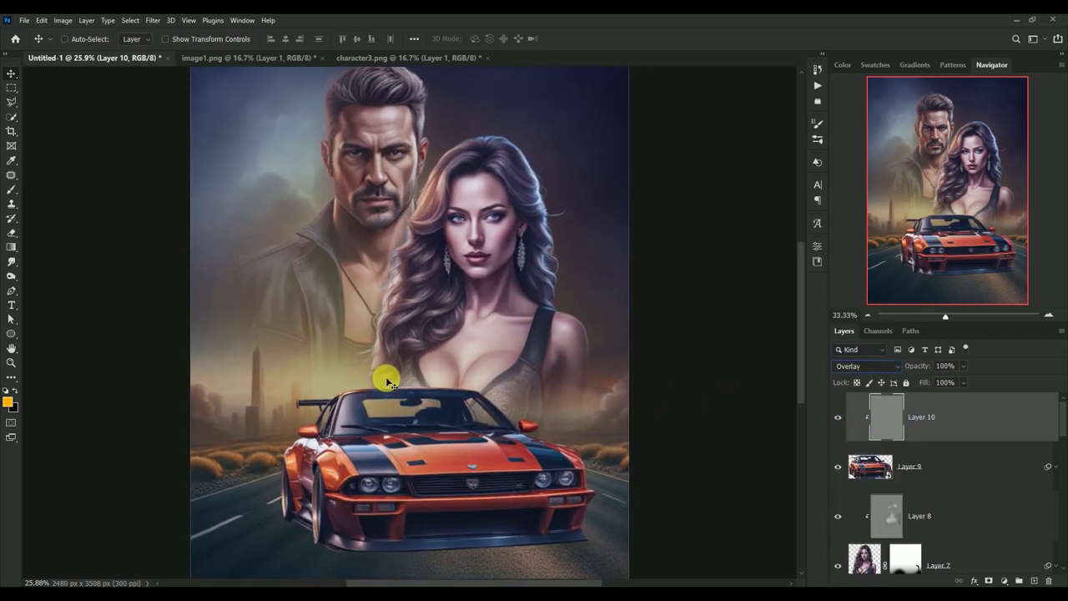
pyautogui.hotkey('ctrl', '+')
pyautogui.hotkey('ctrl', '+')
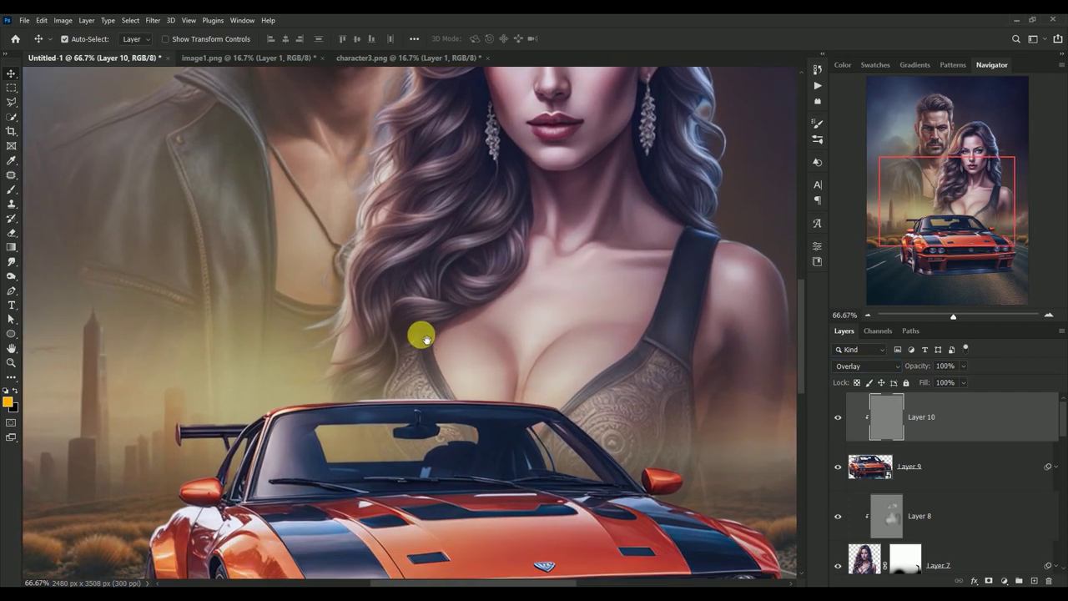
pyautogui.scroll(-5, 409, 250)
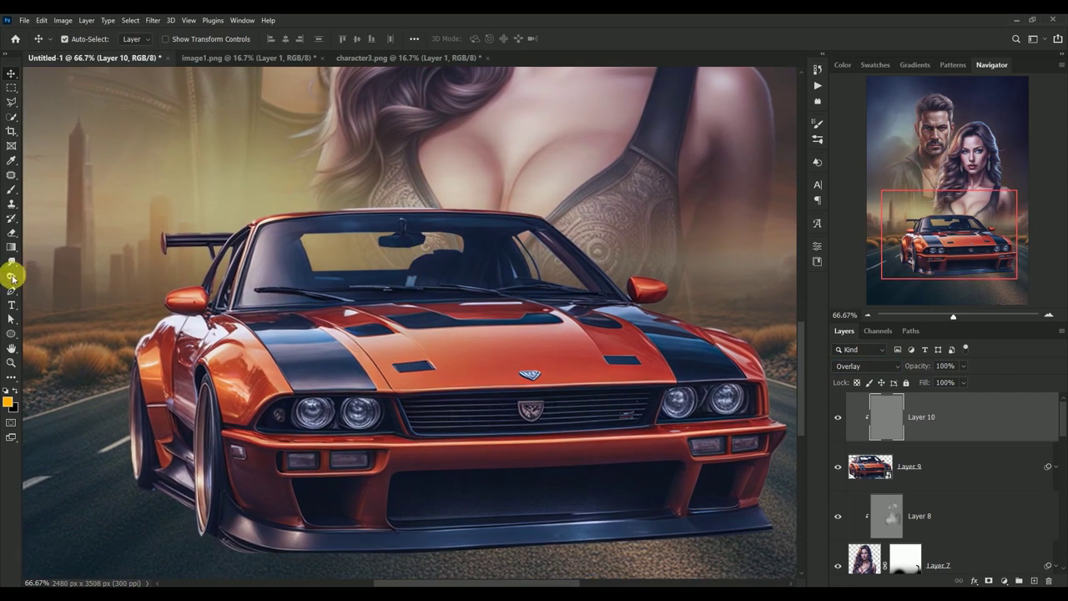
pyautogui.click(11, 275)
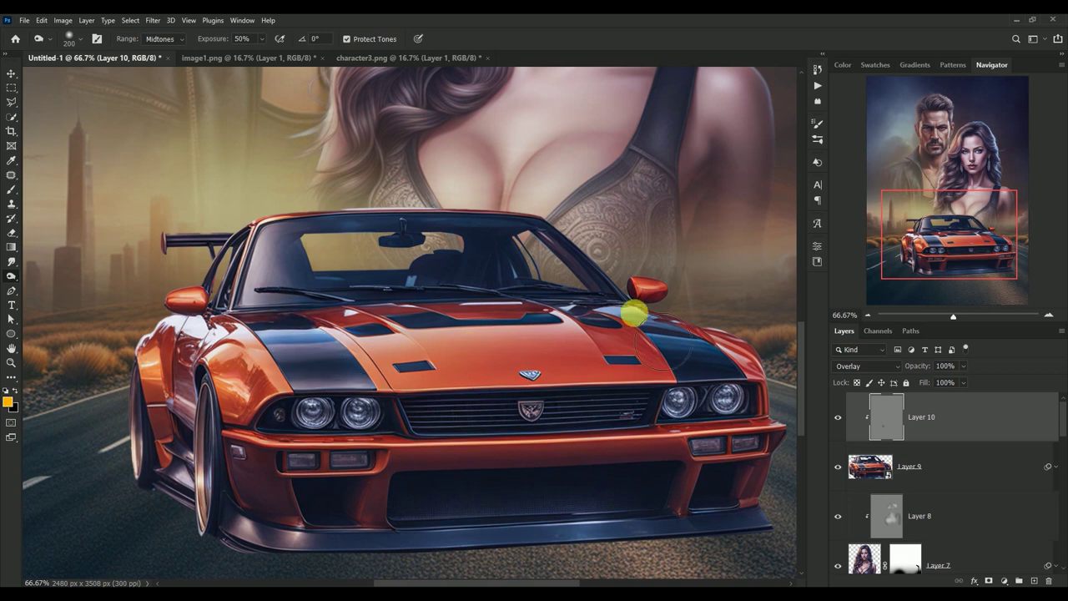
pyautogui.scroll(-2, 634, 467)
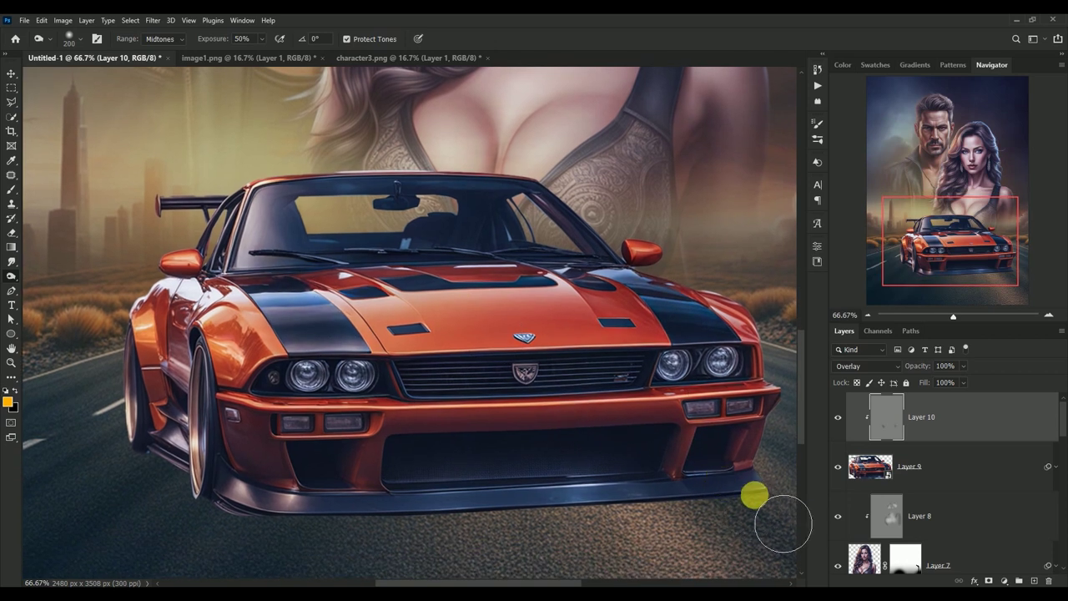
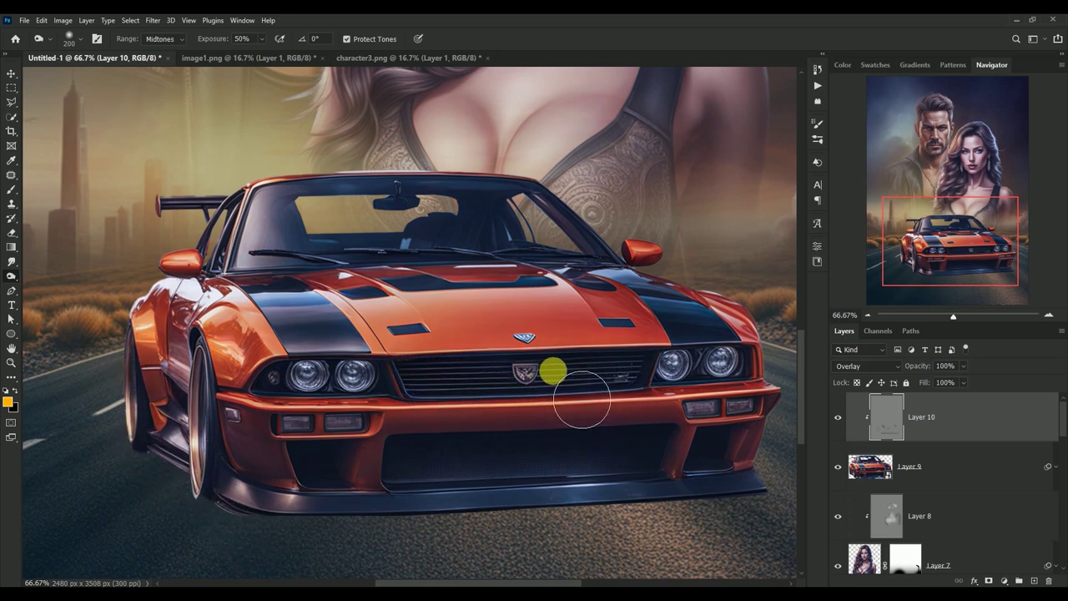
# Dodge the car's headlights and lower bumper to brighten them, with a brush of up to 200.
pyautogui.rightClick(11, 282)
pyautogui.click(54, 271)
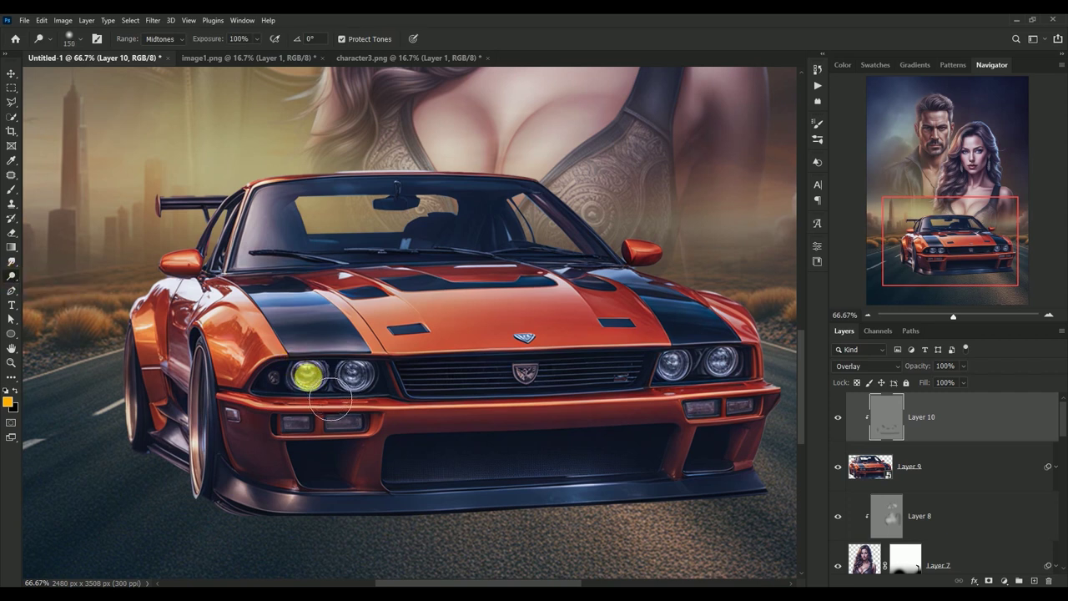
pyautogui.moveTo(331, 398)
pyautogui.mouseDown()
pyautogui.moveTo(363, 436)
pyautogui.moveTo(305, 433)
pyautogui.mouseUp()
pyautogui.press(']')
pyautogui.moveTo(659, 415)
pyautogui.mouseDown()
pyautogui.moveTo(686, 387)
pyautogui.moveTo(711, 396)
pyautogui.moveTo(651, 446)
pyautogui.moveTo(543, 481)
pyautogui.moveTo(615, 417)
pyautogui.moveTo(447, 400)
pyautogui.moveTo(644, 410)
pyautogui.moveTo(654, 351)
pyautogui.moveTo(235, 336)
pyautogui.mouseUp()
pyautogui.press('[')
pyautogui.press(']')
pyautogui.press(']')
pyautogui.press(']')
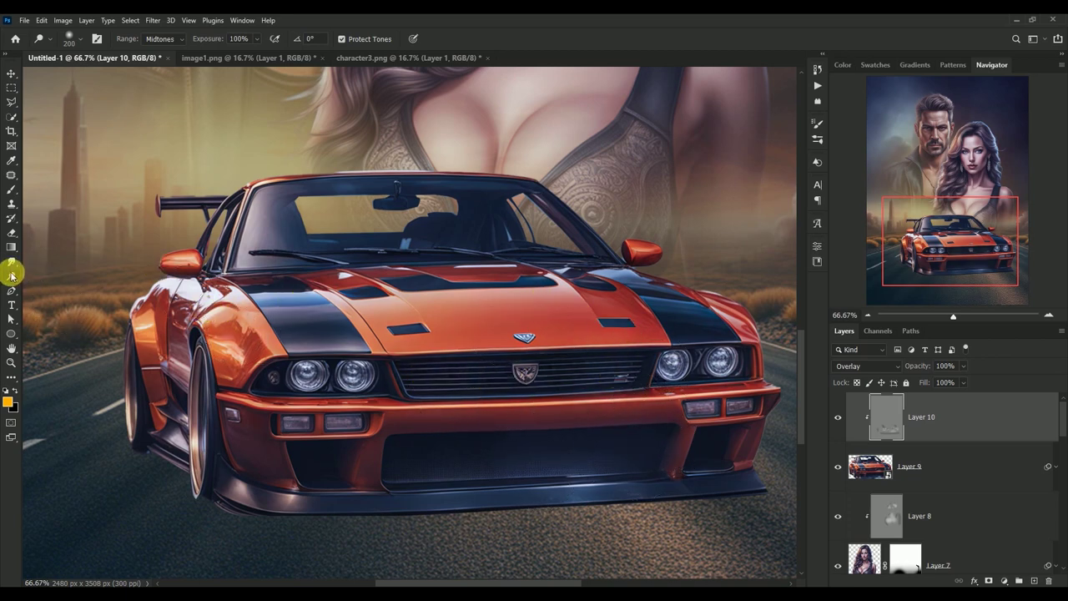
# Burn the front fender, hood stripe, headlight rims and fog lights with a size-70 brush.
pyautogui.rightClick(11, 275)
pyautogui.click(50, 287)
pyautogui.moveTo(170, 265)
pyautogui.mouseDown()
pyautogui.moveTo(241, 314)
pyautogui.moveTo(251, 367)
pyautogui.moveTo(242, 334)
pyautogui.moveTo(280, 294)
pyautogui.moveTo(322, 336)
pyautogui.moveTo(472, 320)
pyautogui.moveTo(350, 358)
pyautogui.moveTo(328, 379)
pyautogui.mouseUp()
pyautogui.press('[')
pyautogui.press('[')
pyautogui.press('[')
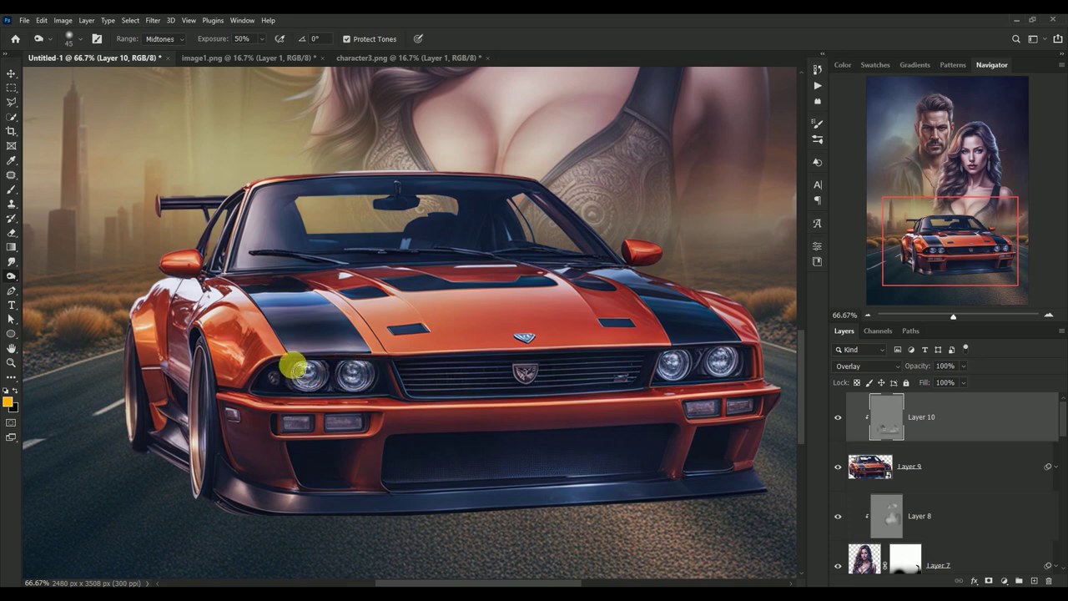
pyautogui.click(657, 380)
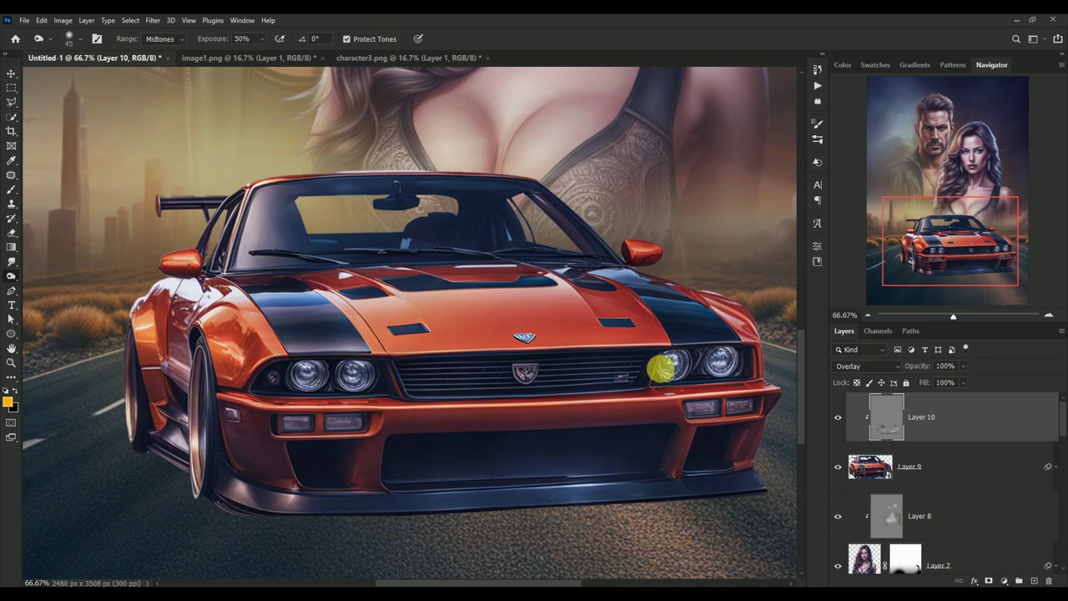
pyautogui.moveTo(669, 354)
pyautogui.mouseDown()
pyautogui.moveTo(715, 352)
pyautogui.moveTo(731, 407)
pyautogui.moveTo(692, 415)
pyautogui.mouseUp()
pyautogui.moveTo(385, 411)
pyautogui.mouseDown()
pyautogui.moveTo(297, 412)
pyautogui.moveTo(312, 434)
pyautogui.moveTo(376, 429)
pyautogui.moveTo(322, 424)
pyautogui.mouseUp()
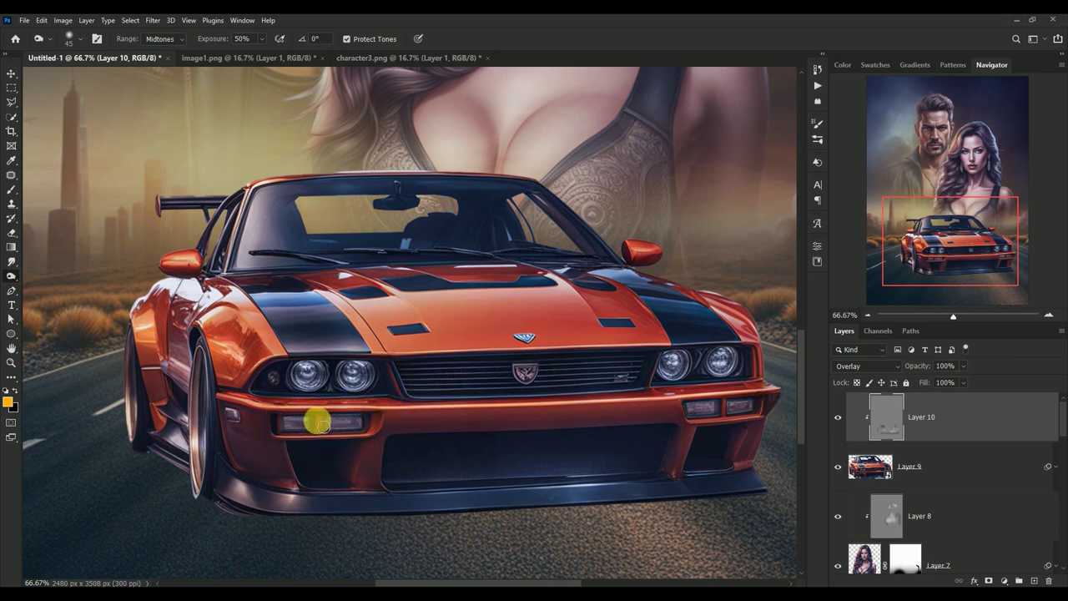
# Add a new layer and paint orange glow dots on all four headlights.
pyautogui.click(12, 73)
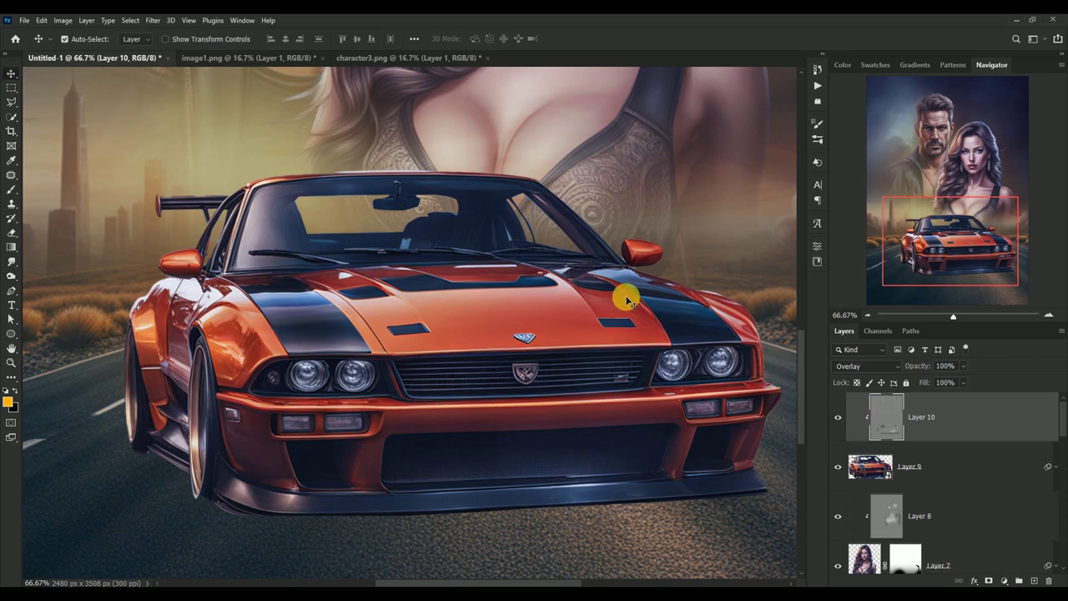
pyautogui.click(1034, 580)
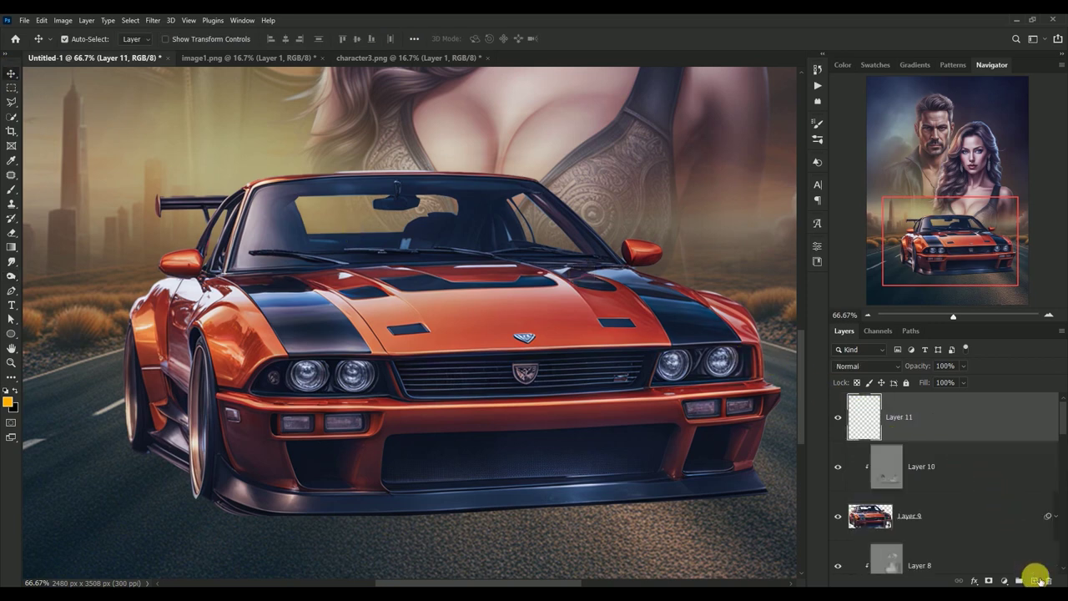
pyautogui.click(10, 190)
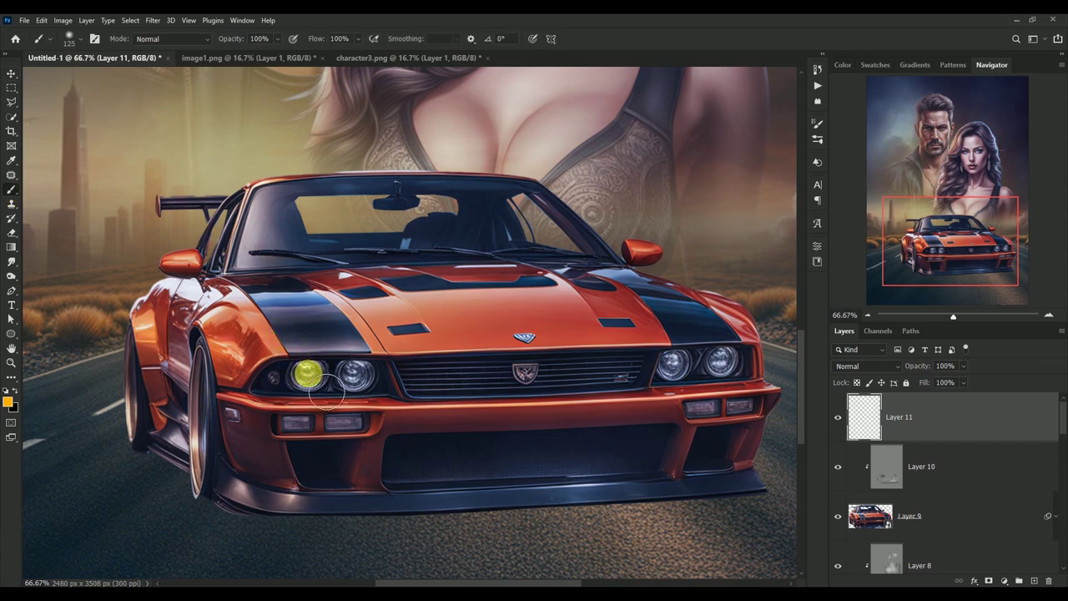
pyautogui.click(307, 375)
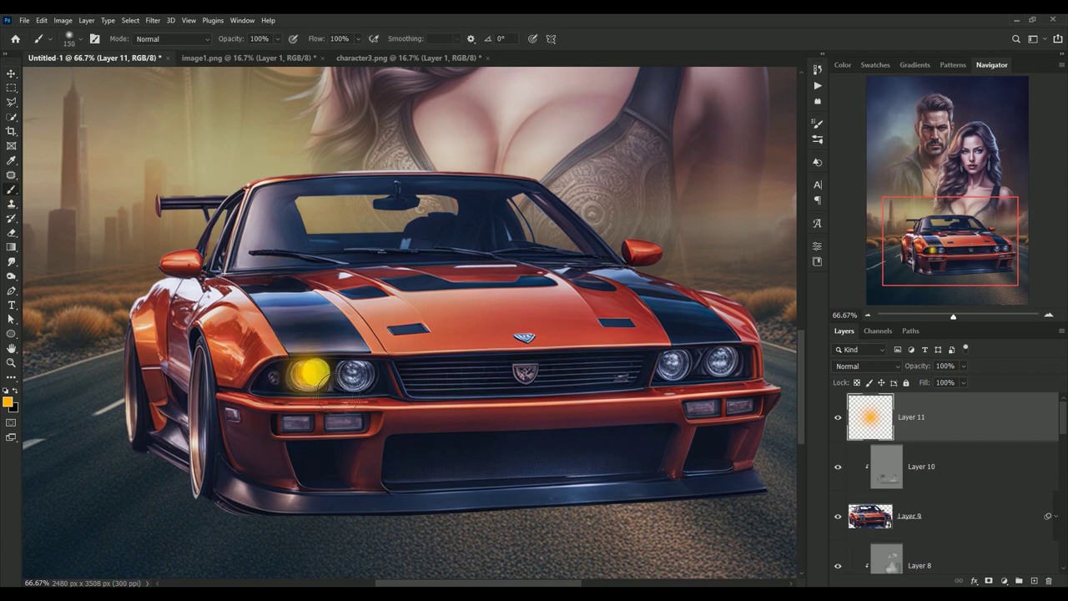
pyautogui.click(355, 375)
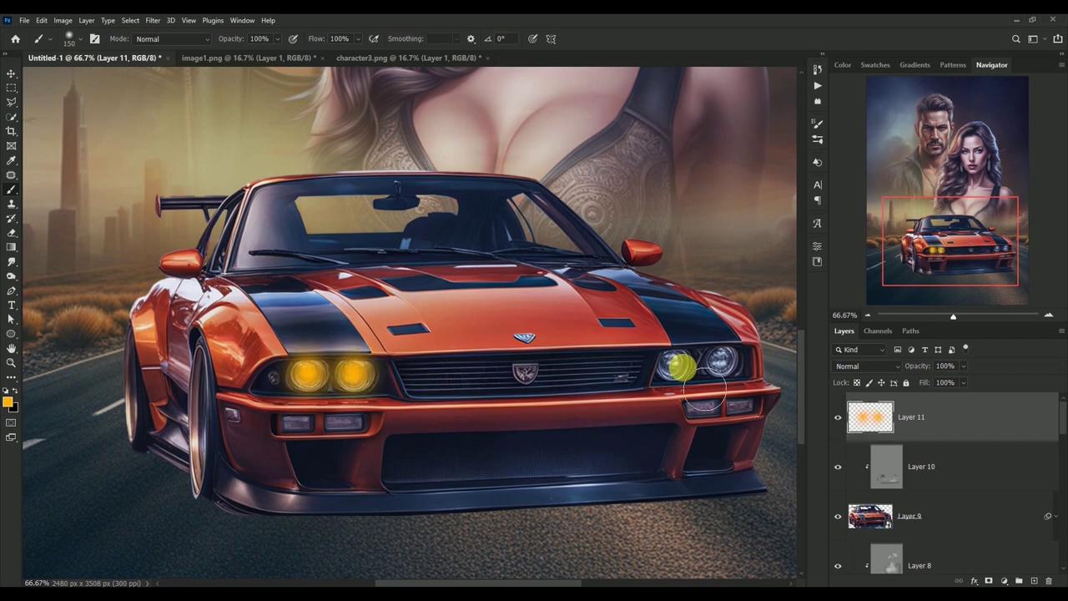
pyautogui.click(674, 364)
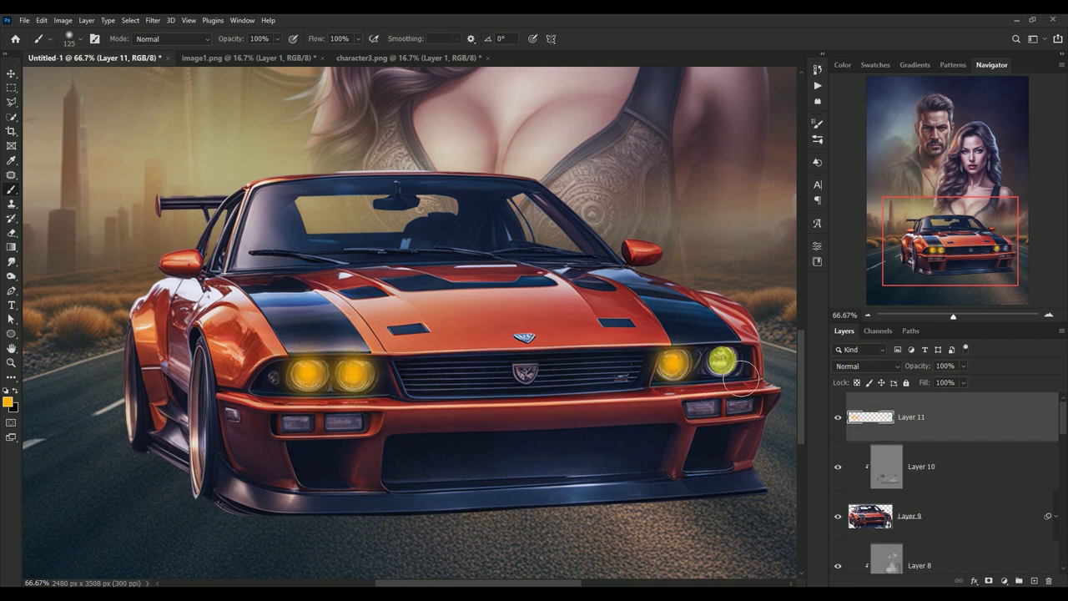
pyautogui.click(722, 361)
# Blend the headlight glow layer as Linear Light at 77% opacity and fit the poster in view.
pyautogui.click(12, 73)
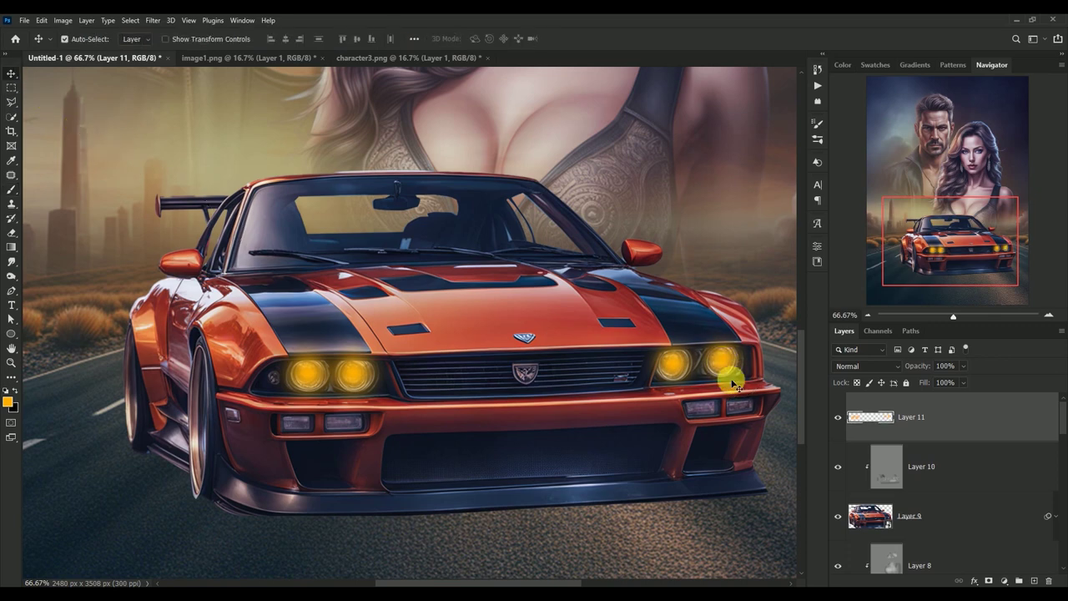
pyautogui.click(859, 366)
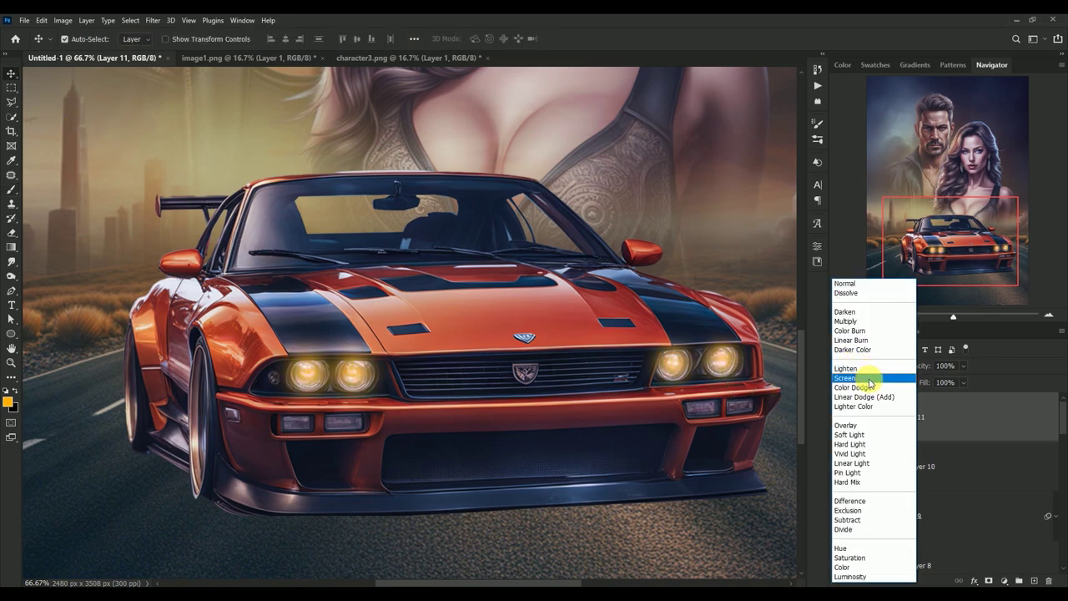
pyautogui.click(884, 464)
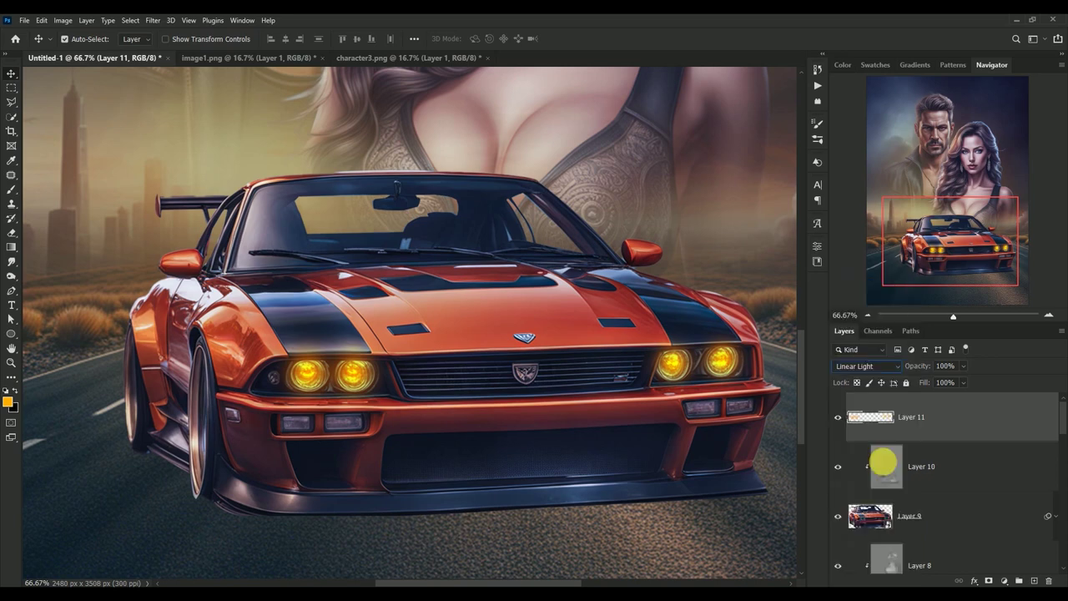
pyautogui.click(950, 368)
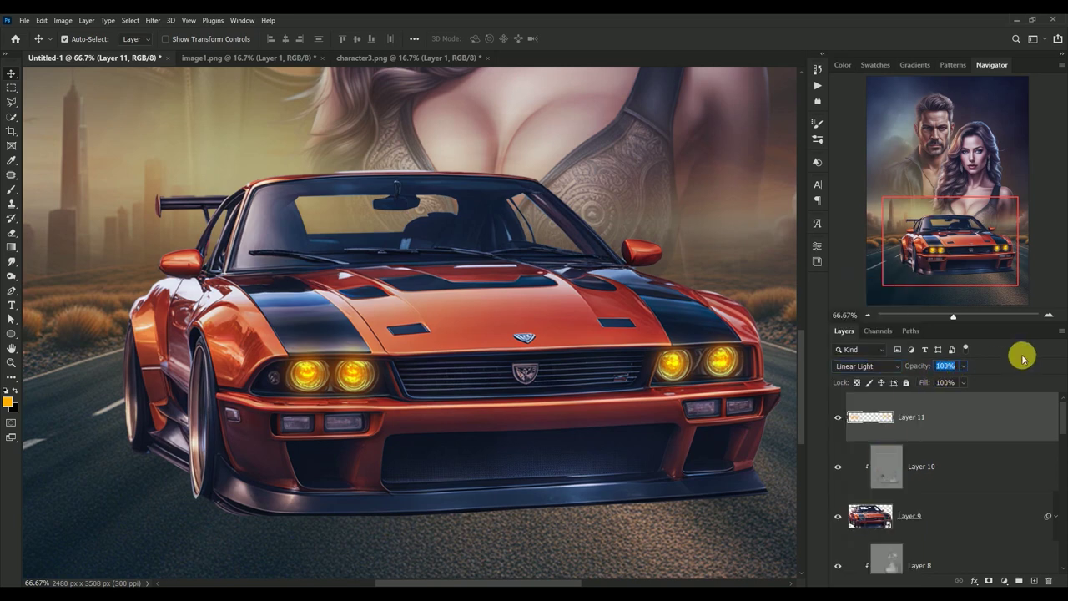
pyautogui.write('77')
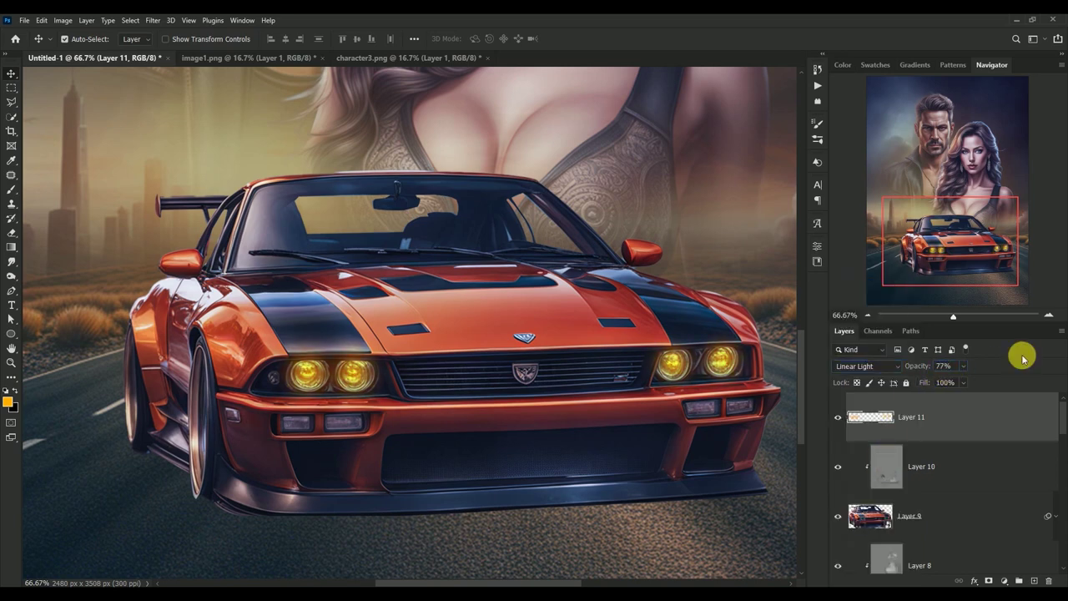
pyautogui.click(838, 417)
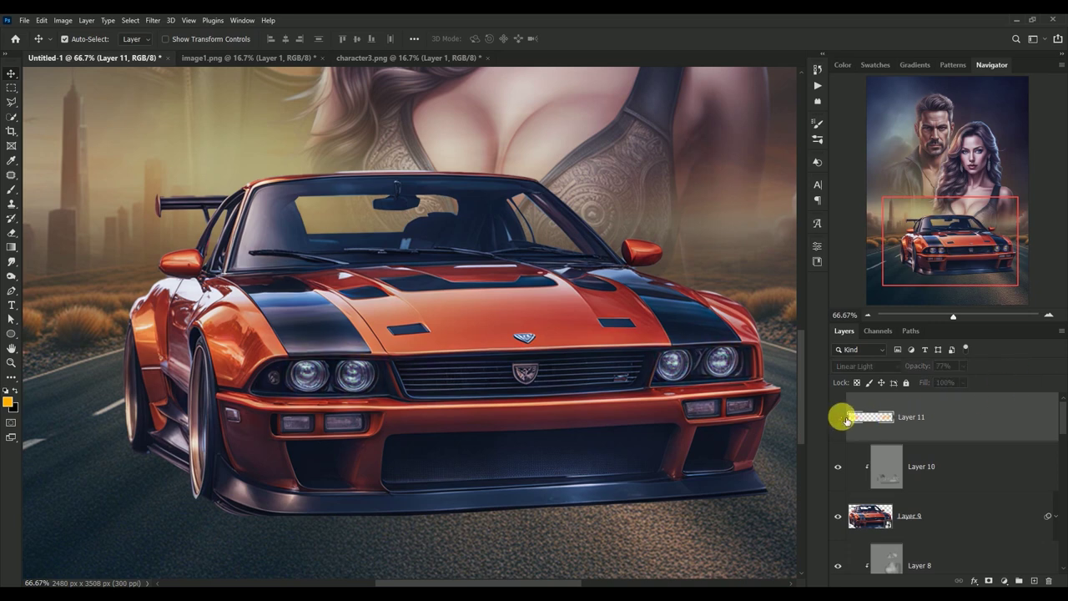
pyautogui.click(838, 417)
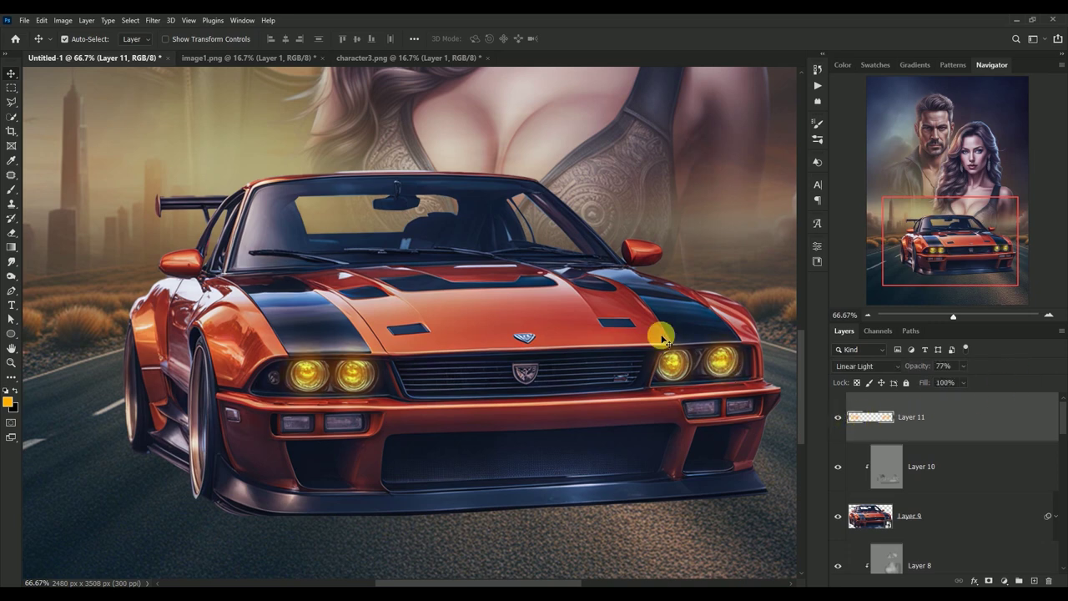
pyautogui.hotkey('ctrl', '0')
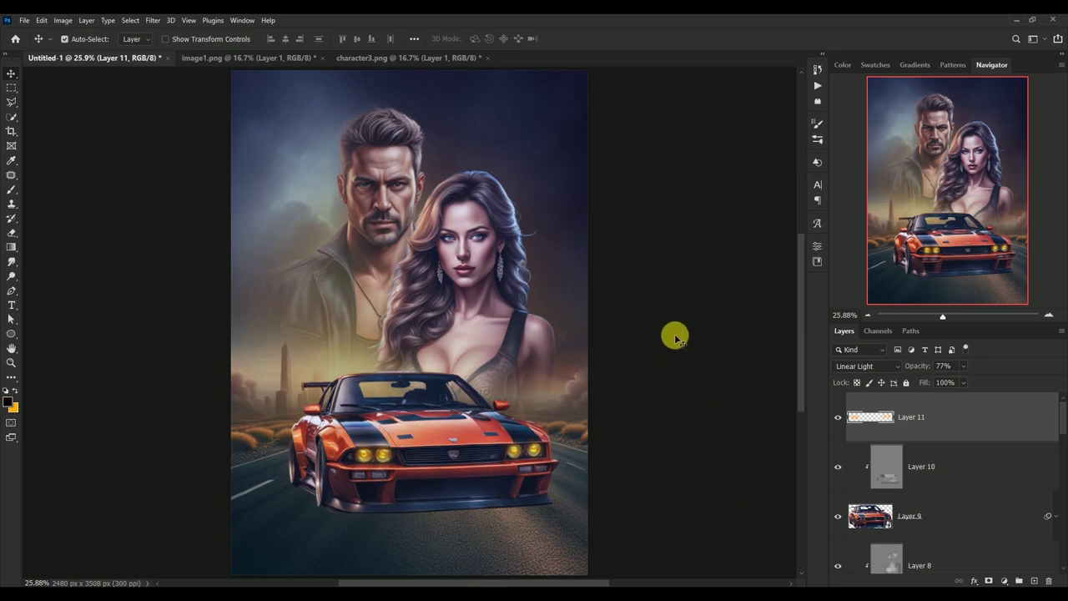
# Add a new layer above Layer 11 and set white as the foreground colour.
pyautogui.click(1033, 579)
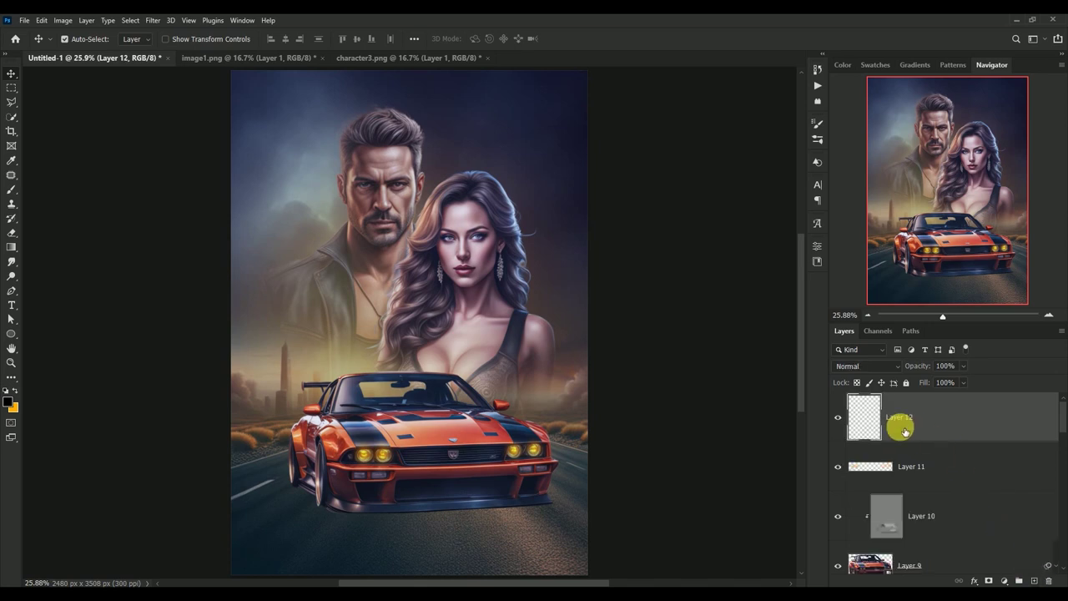
pyautogui.click(9, 399)
pyautogui.moveTo(661, 249); pyautogui.dragTo(627, 195)
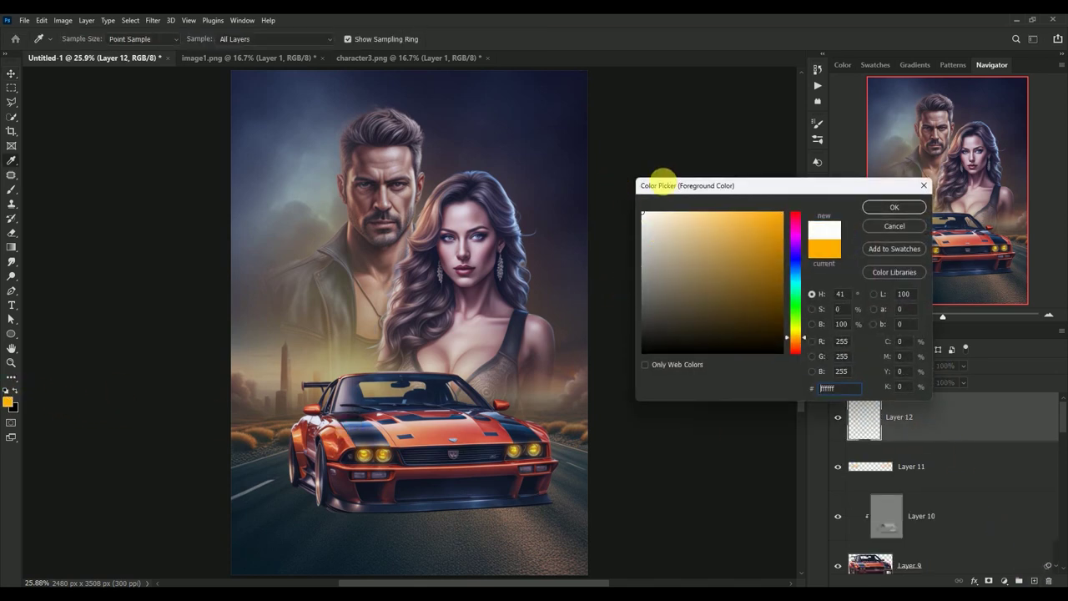
pyautogui.click(890, 208)
# Paint white light over the left and right fog lights with a size-70 brush.
pyautogui.click(11, 189)
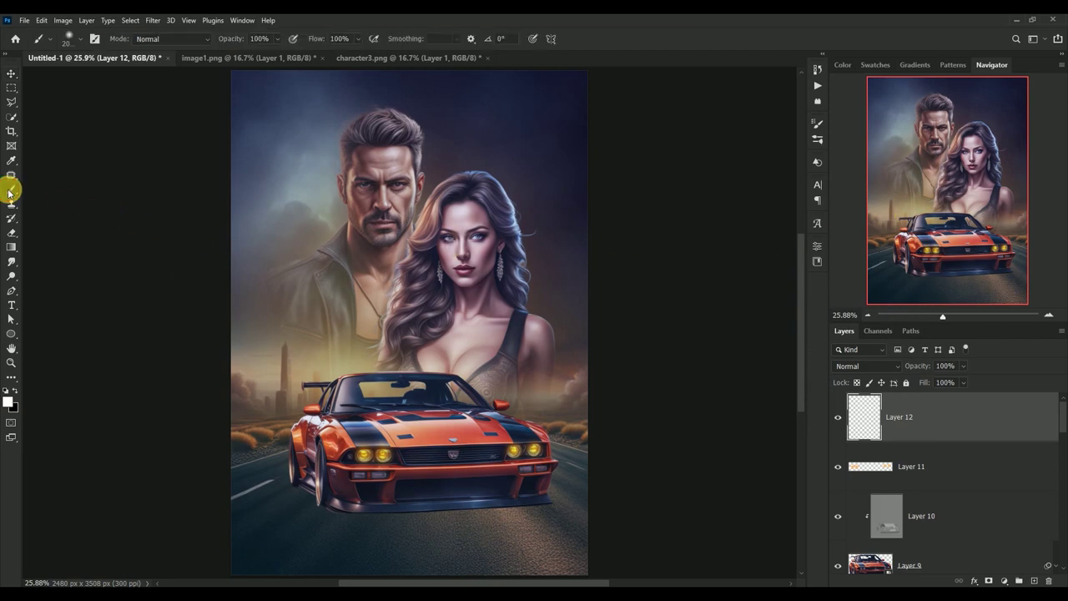
pyautogui.moveTo(342, 357); pyautogui.dragTo(419, 365)
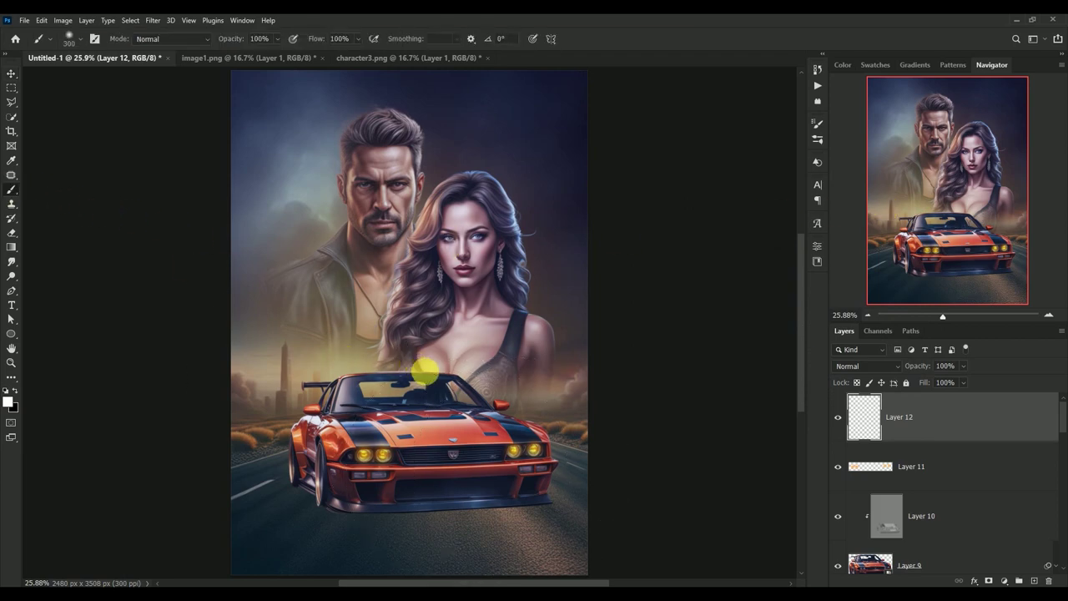
pyautogui.scroll(3, 410, 393)
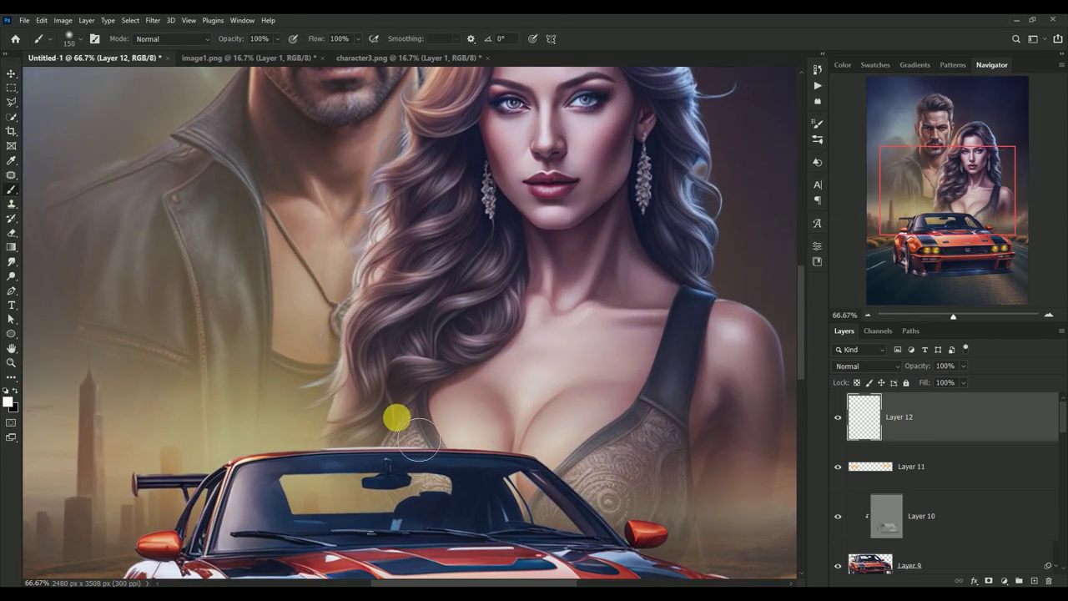
pyautogui.scroll(-5, 417, 439)
pyautogui.press('[')
pyautogui.press('[')
pyautogui.press('[')
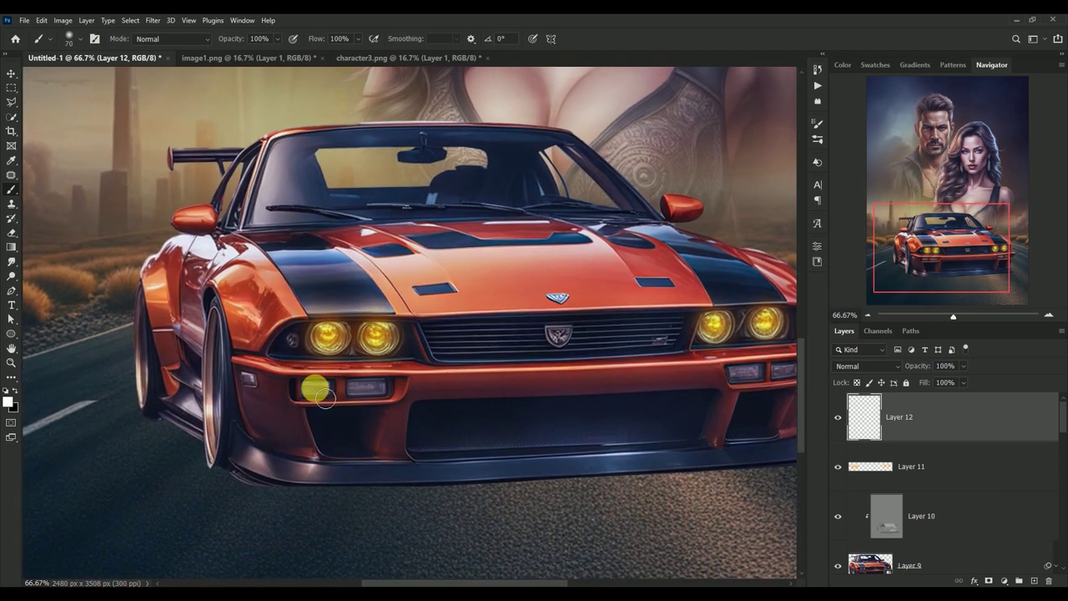
pyautogui.moveTo(307, 388); pyautogui.dragTo(383, 386)
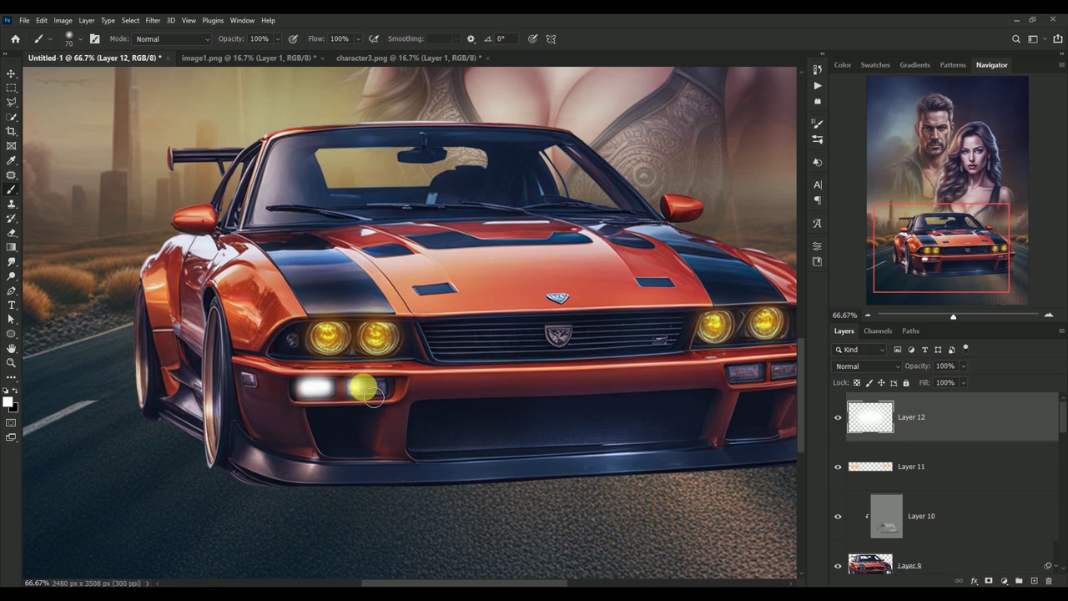
pyautogui.moveTo(636, 405); pyautogui.dragTo(512, 400)
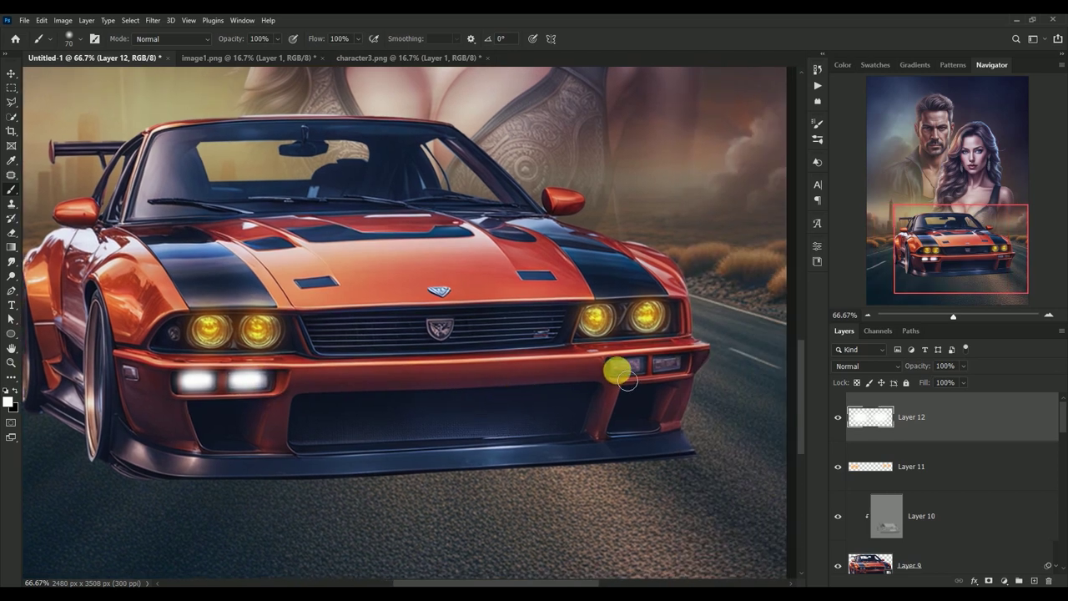
pyautogui.moveTo(626, 377); pyautogui.dragTo(669, 374)
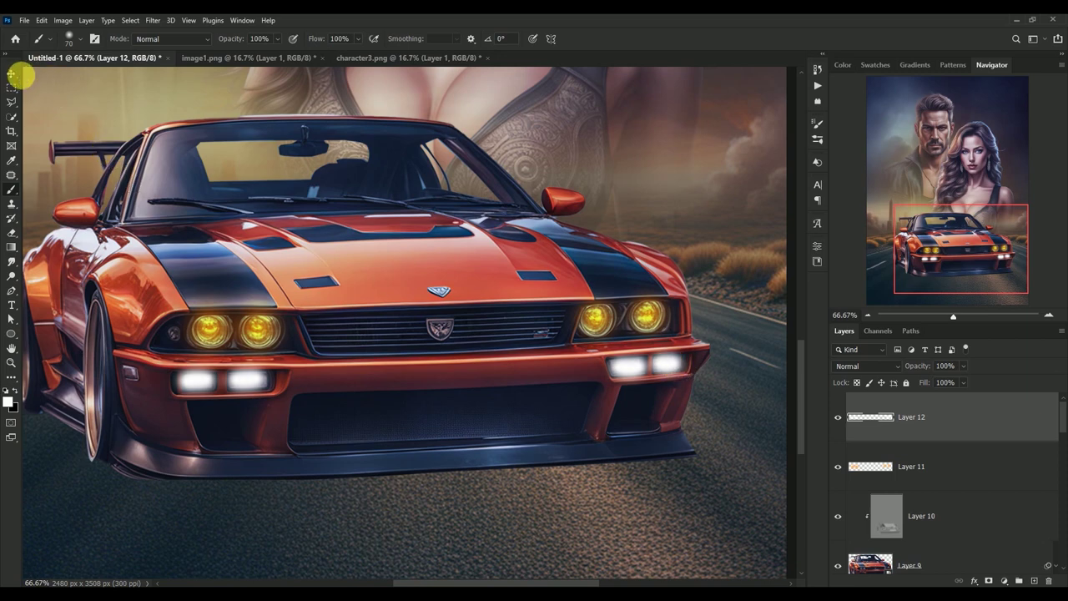
# Blend the fog-light layer as Hard Light at 75% opacity.
pyautogui.click(12, 75)
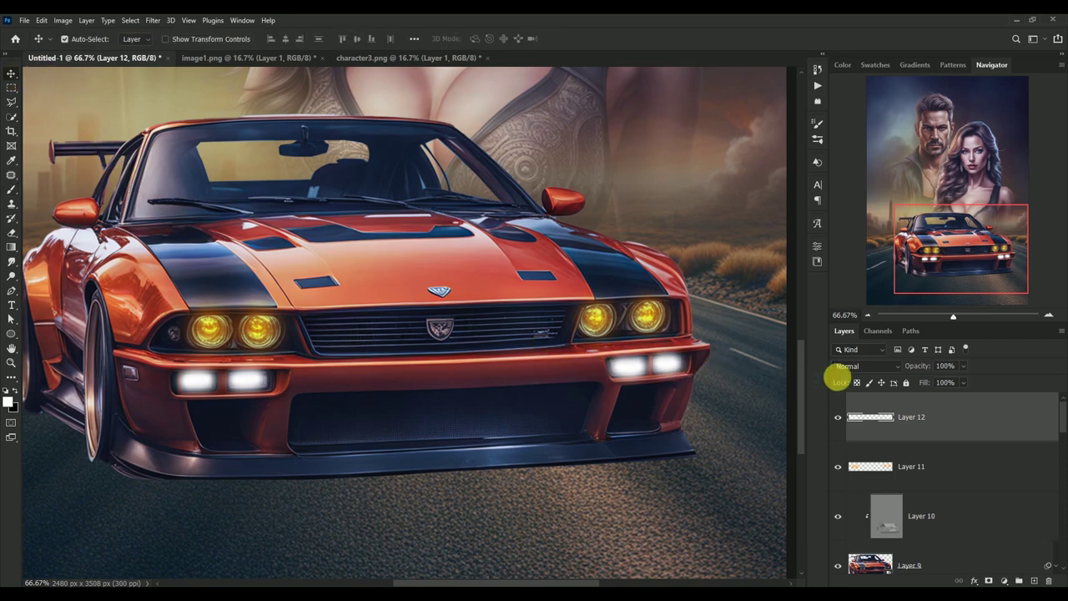
pyautogui.click(861, 366)
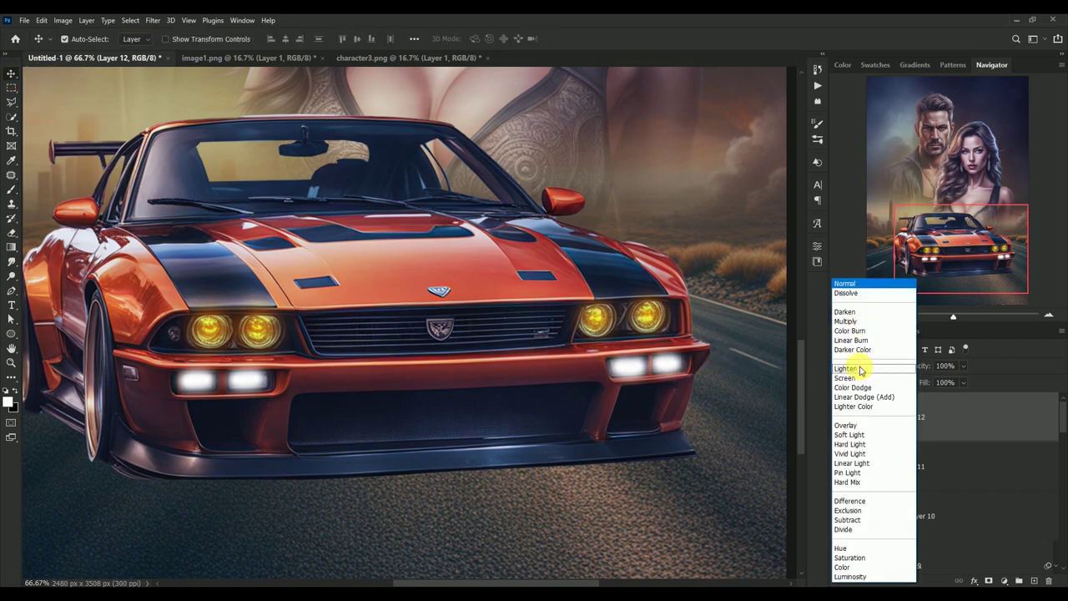
pyautogui.click(884, 443)
pyautogui.click(945, 366)
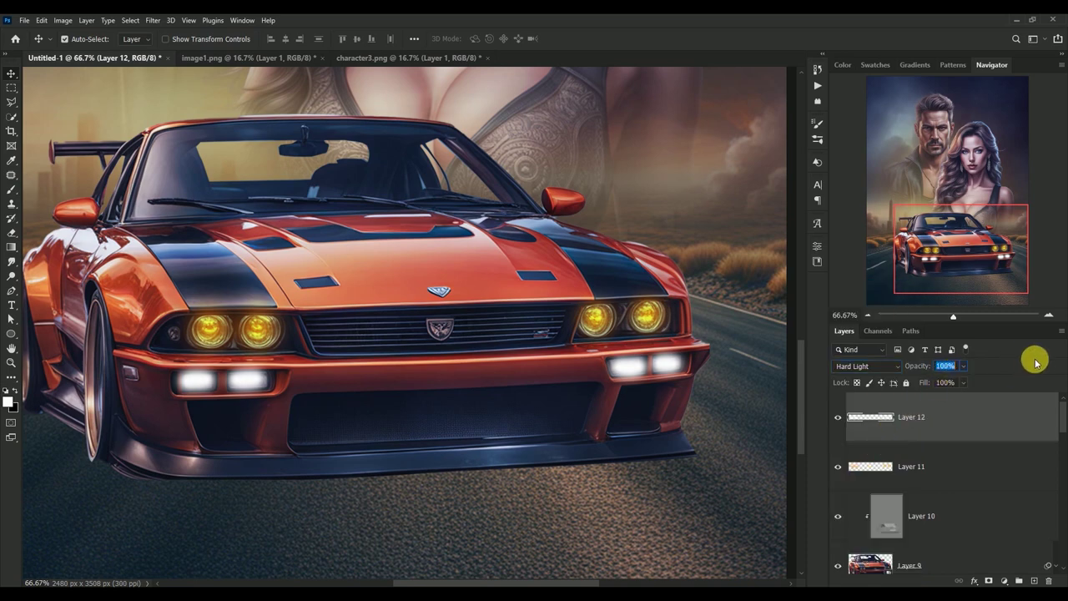
pyautogui.write('75')
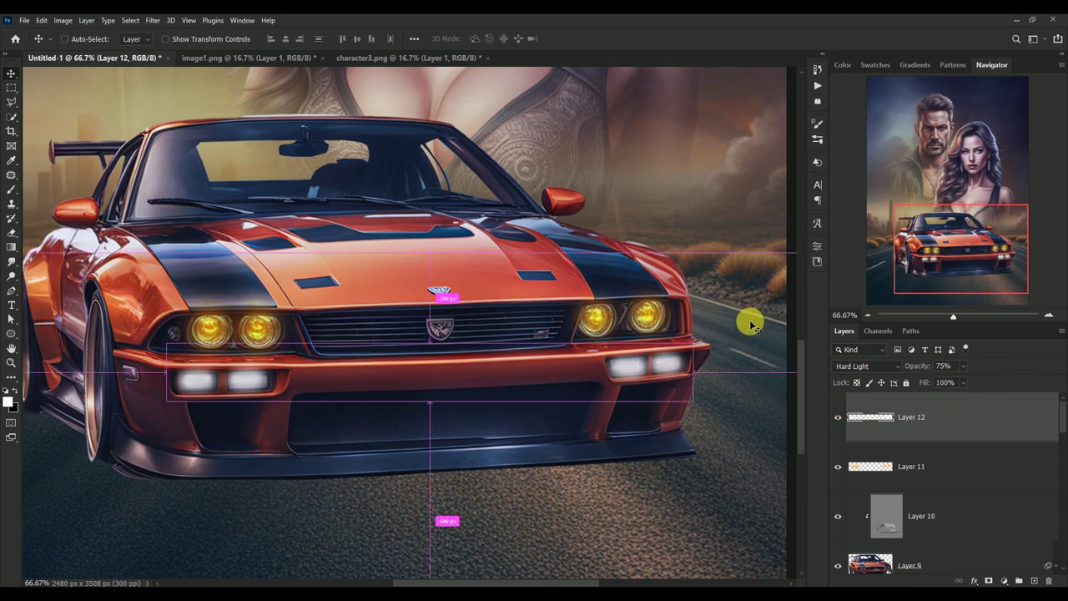
# Fit the poster in view and set Layer 12 to Hard Light at 70% opacity.
pyautogui.hotkey('ctrl', '0')
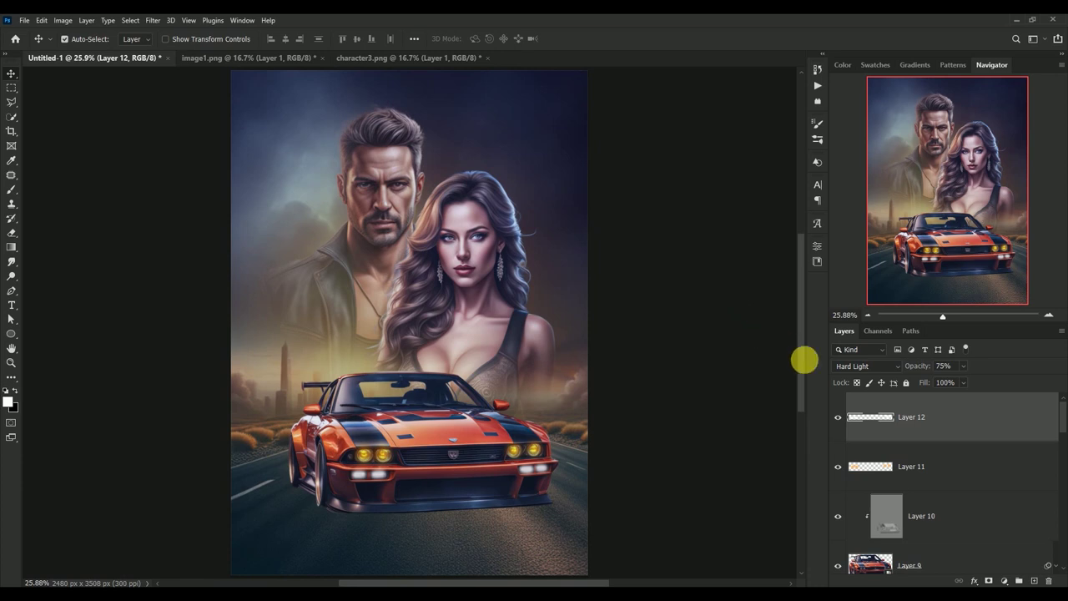
pyautogui.click(855, 366)
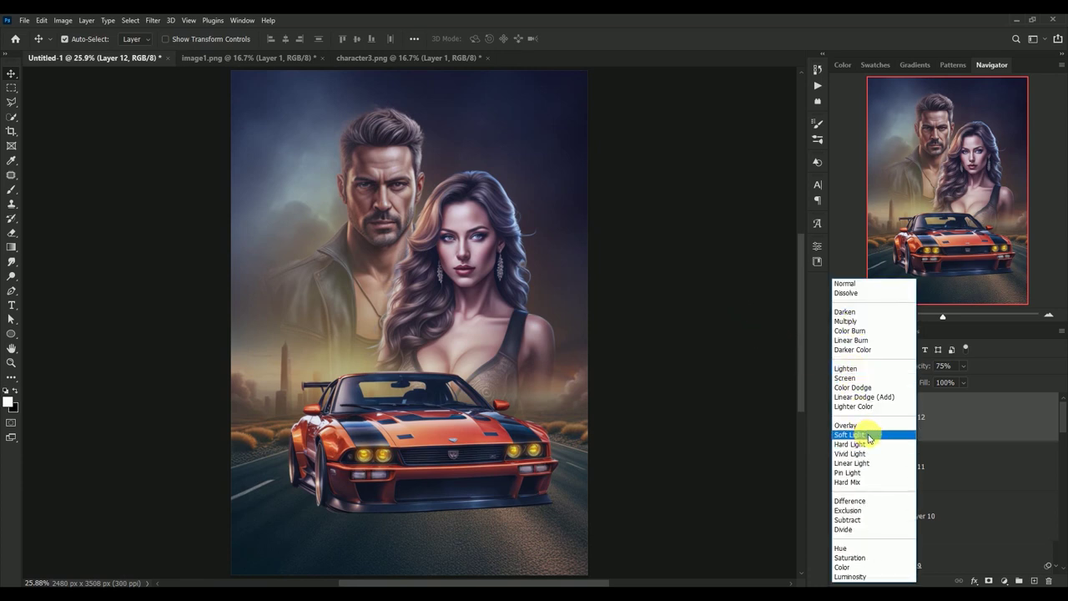
pyautogui.click(855, 444)
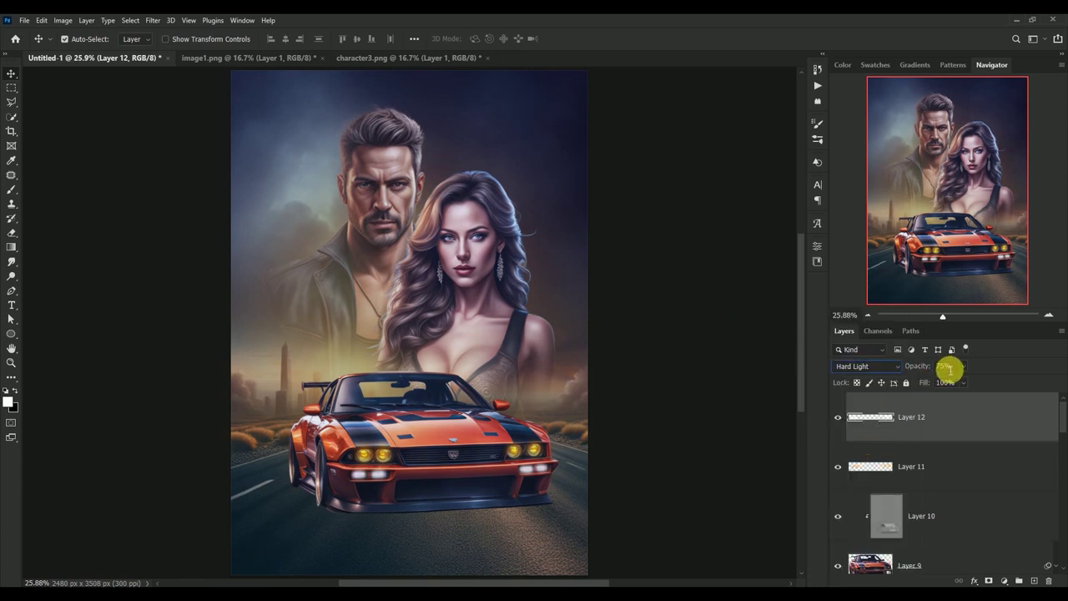
pyautogui.write('70')
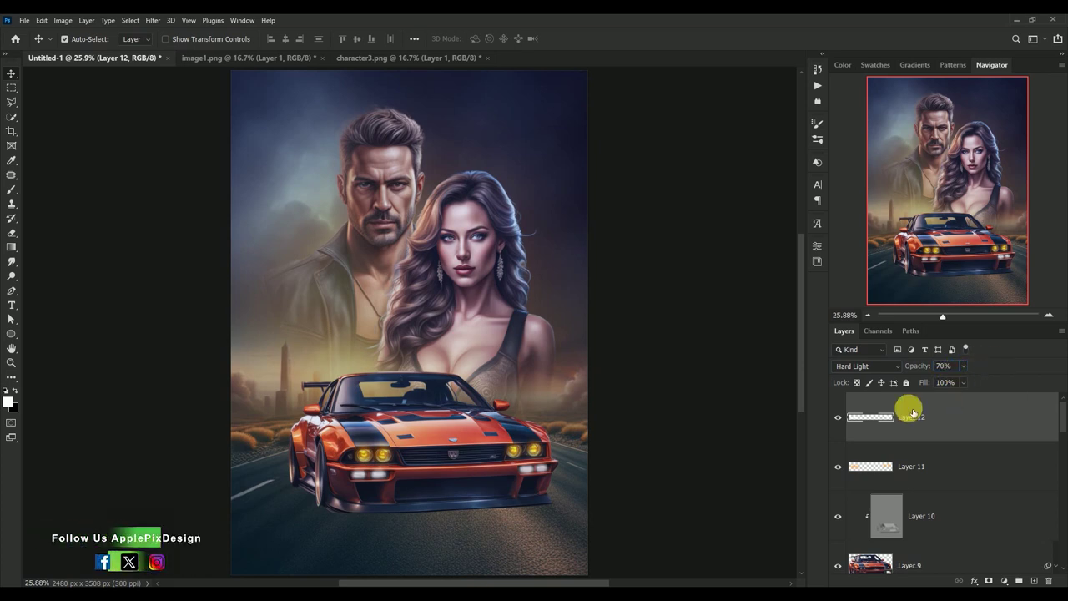
# Add a new layer above Layer 9 and paint a large soft black dab on it.
pyautogui.moveTo(1061, 421); pyautogui.dragTo(1061, 437)
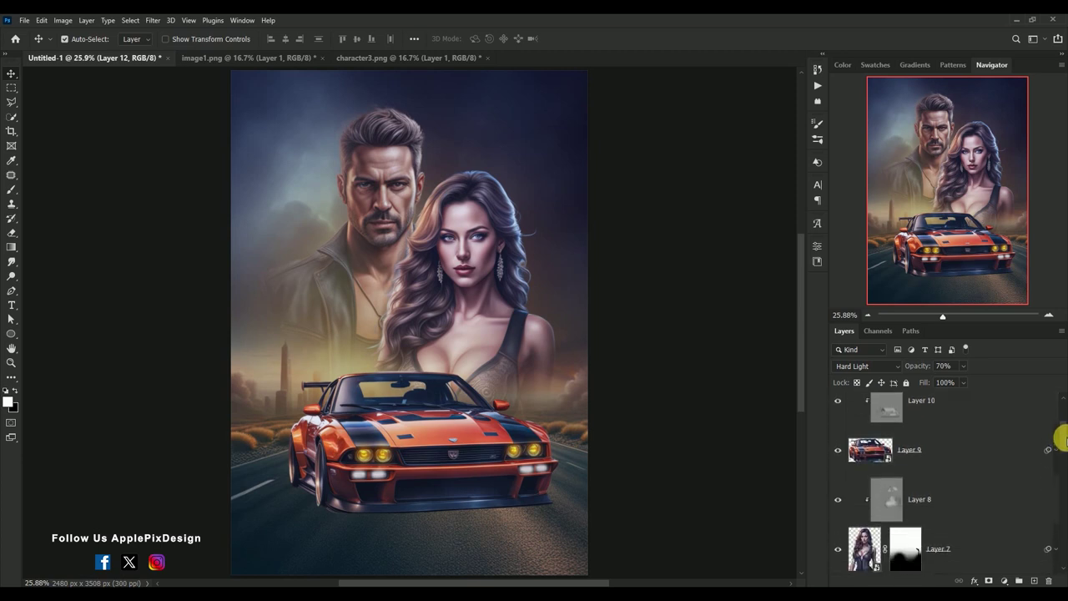
pyautogui.click(972, 438)
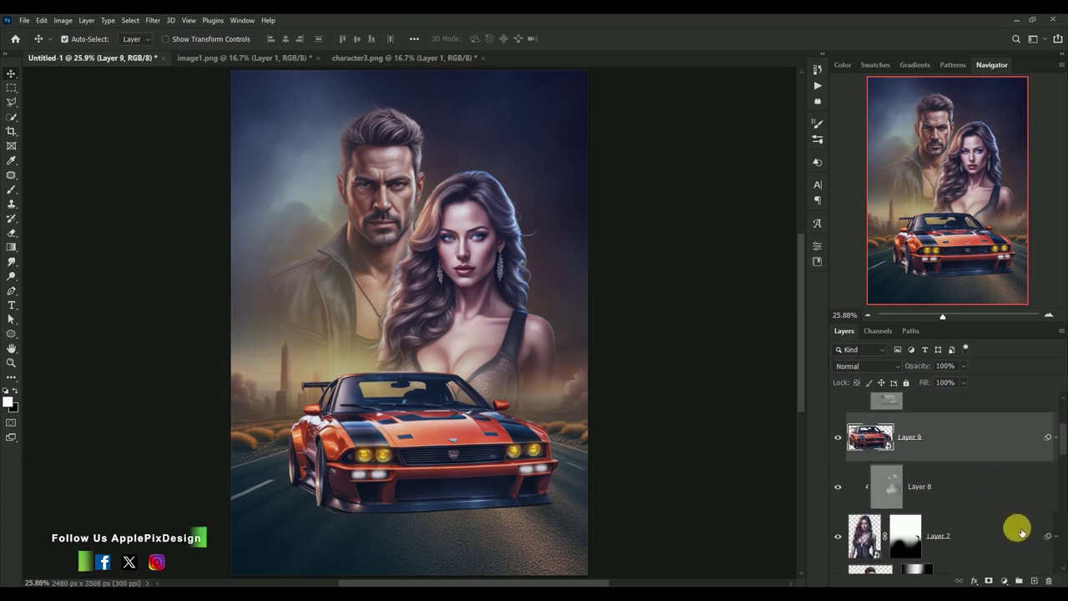
pyautogui.click(1034, 579)
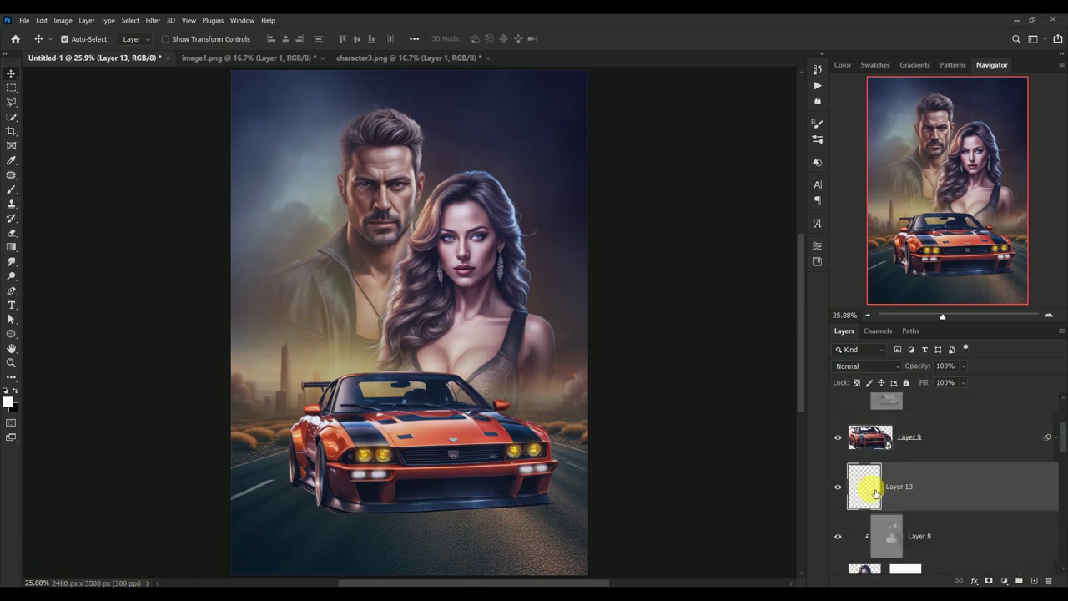
pyautogui.click(14, 389)
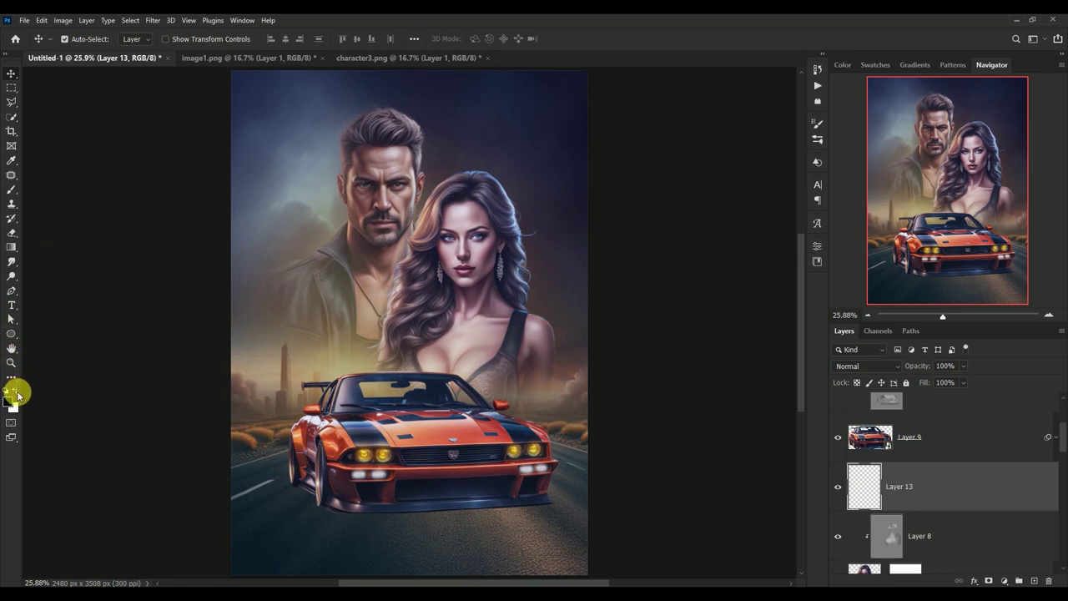
pyautogui.click(12, 190)
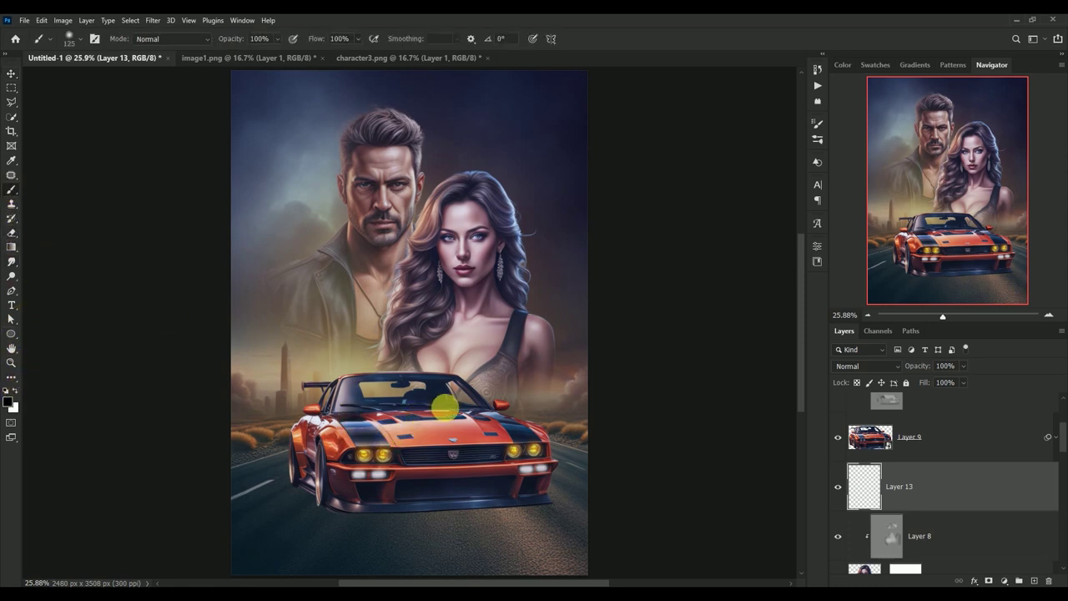
pyautogui.press(']')
pyautogui.press(']')
pyautogui.press(']')
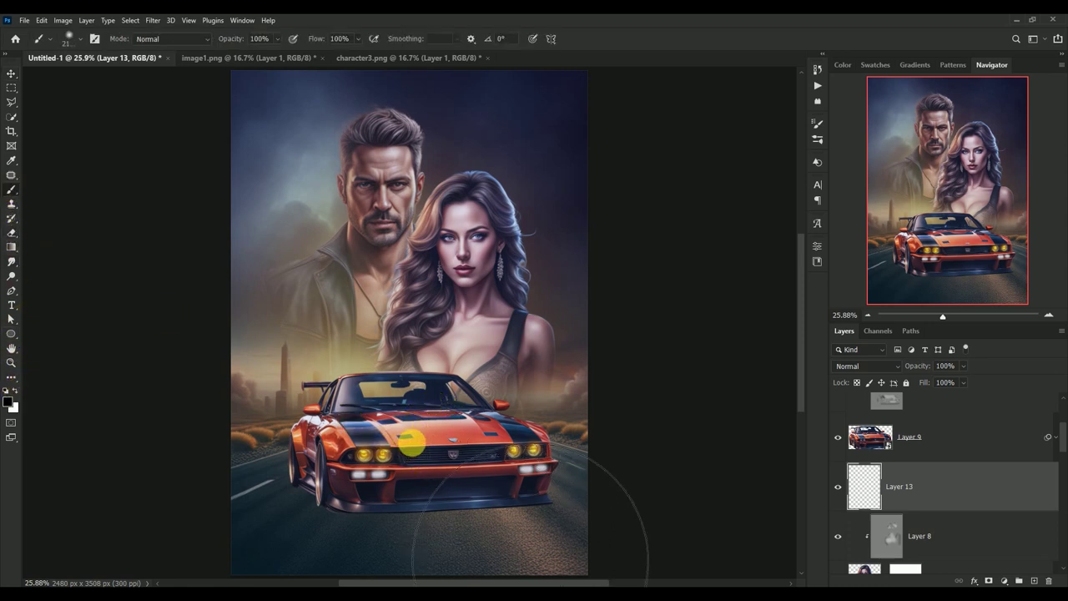
pyautogui.click(411, 442)
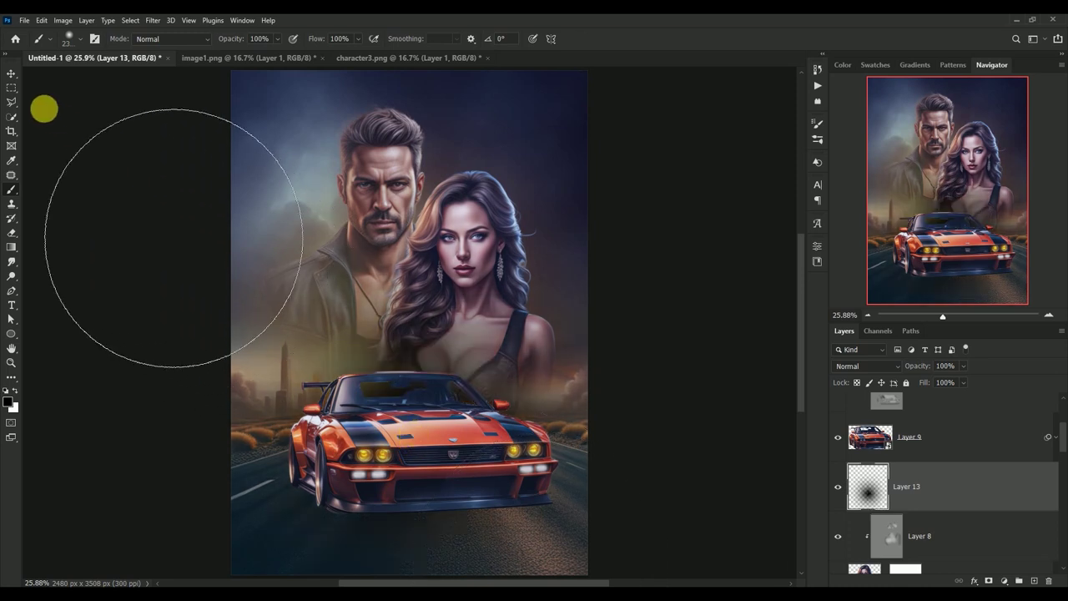
# Move the dab down and free-transform it into a flat, wide shadow spanning the car.
pyautogui.click(11, 73)
pyautogui.moveTo(281, 229); pyautogui.dragTo(282, 231)
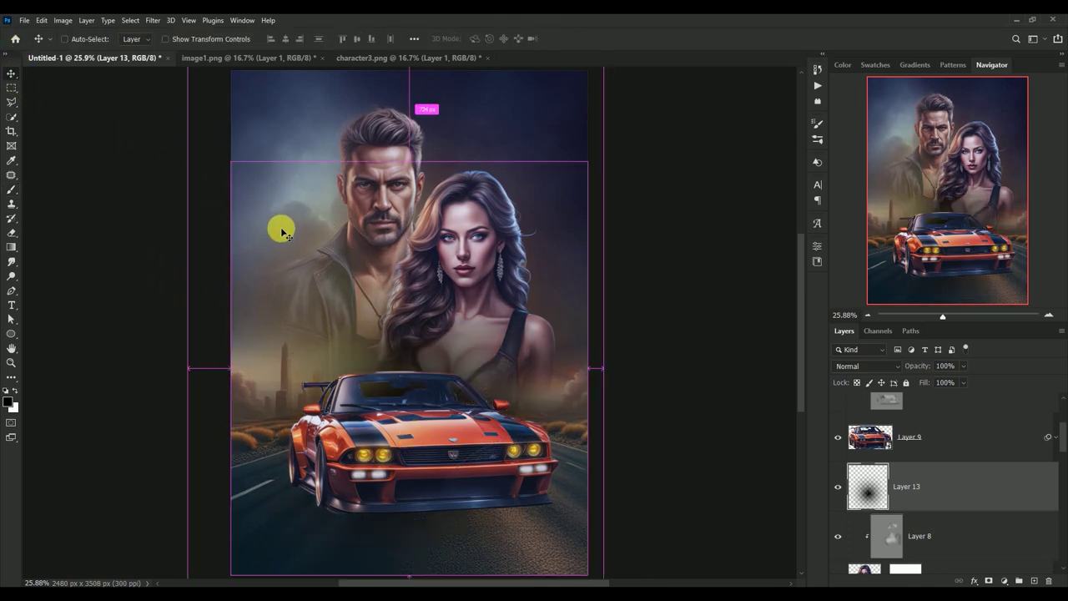
pyautogui.hotkey('ctrl', 't')
pyautogui.moveTo(416, 176)
pyautogui.mouseDown()
pyautogui.moveTo(417, 480)
pyautogui.moveTo(443, 519)
pyautogui.mouseUp()
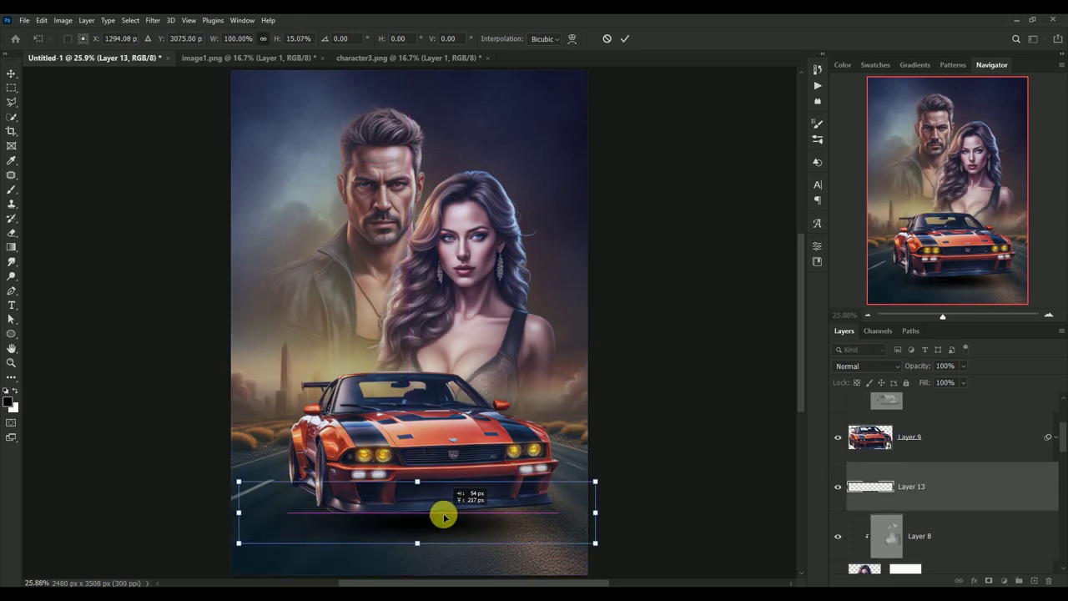
pyautogui.moveTo(595, 512); pyautogui.dragTo(659, 509)
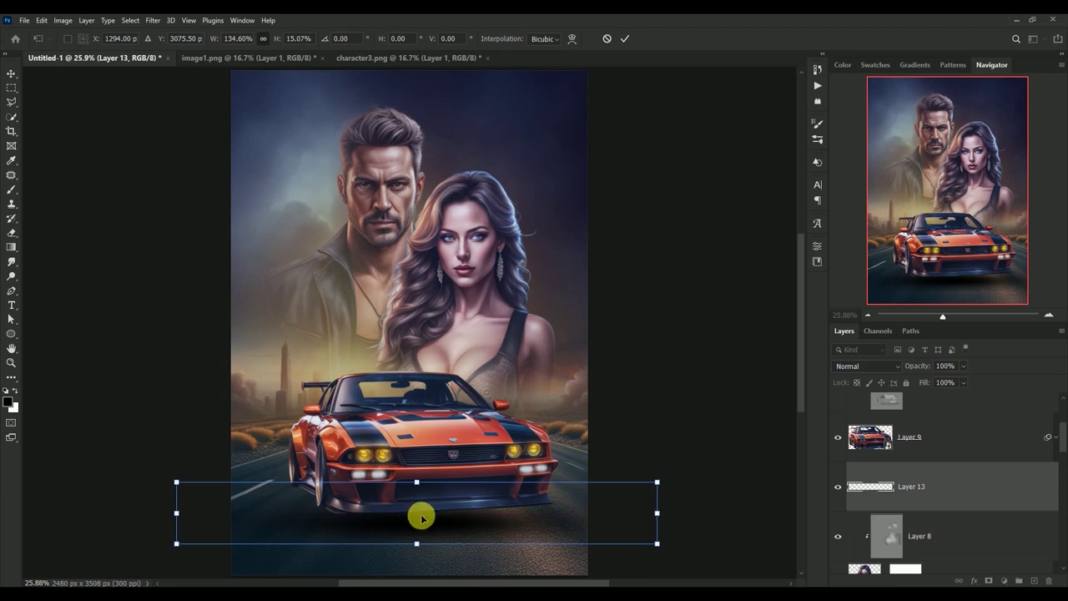
pyautogui.moveTo(459, 516); pyautogui.dragTo(459, 511)
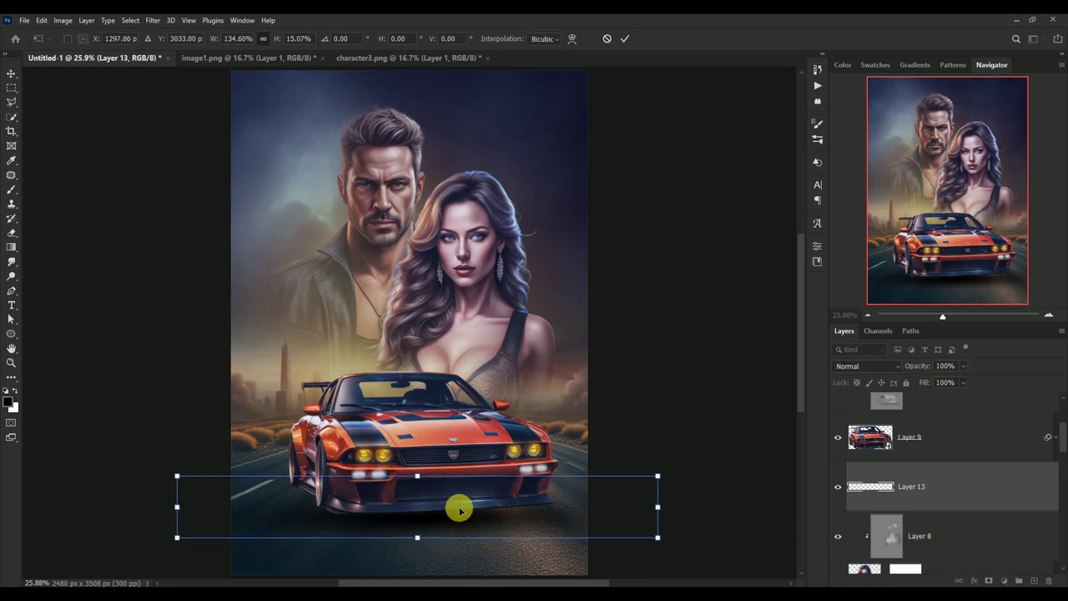
# Fine-tune the shadow's height and position under the car, then apply the transform.
pyautogui.press('Right')
pyautogui.press('Right')
pyautogui.press('Down')
pyautogui.press('Down')
pyautogui.press('Down')
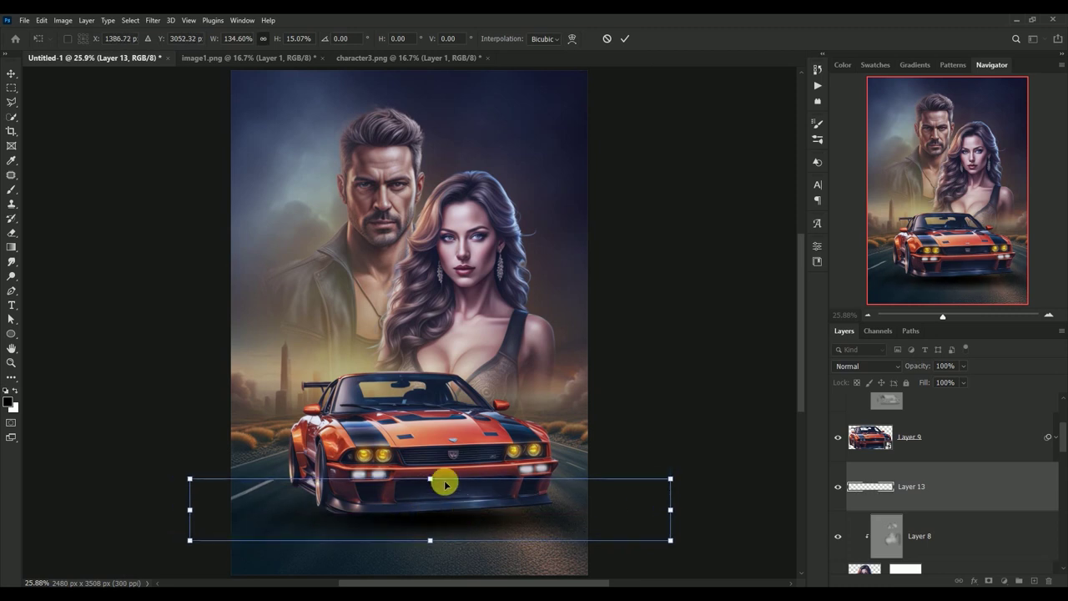
pyautogui.moveTo(433, 479); pyautogui.dragTo(433, 459)
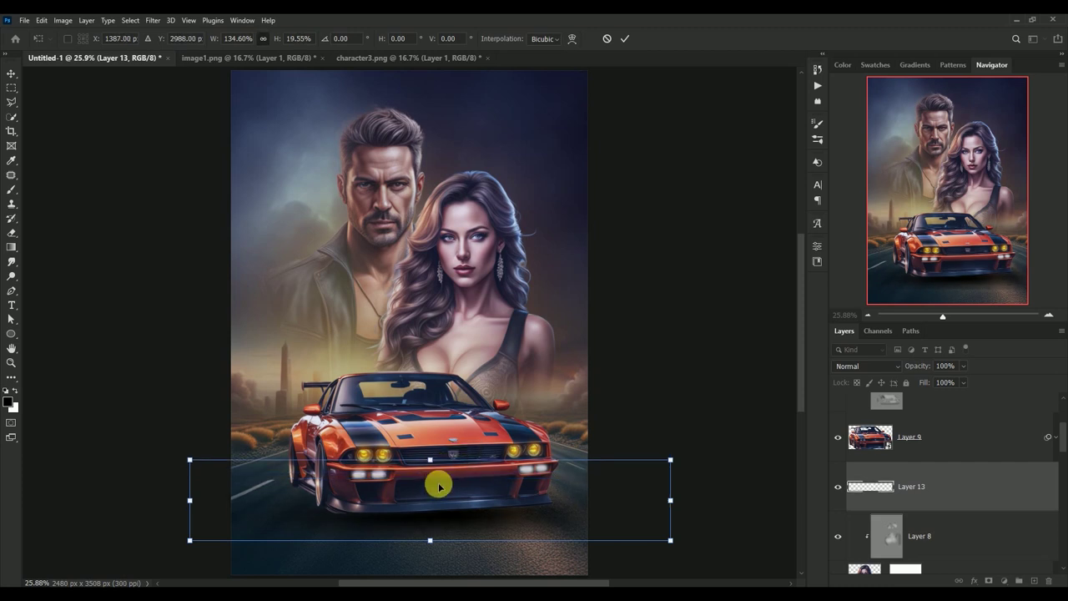
pyautogui.moveTo(437, 503); pyautogui.dragTo(439, 504)
pyautogui.press('Down')
pyautogui.press('Down')
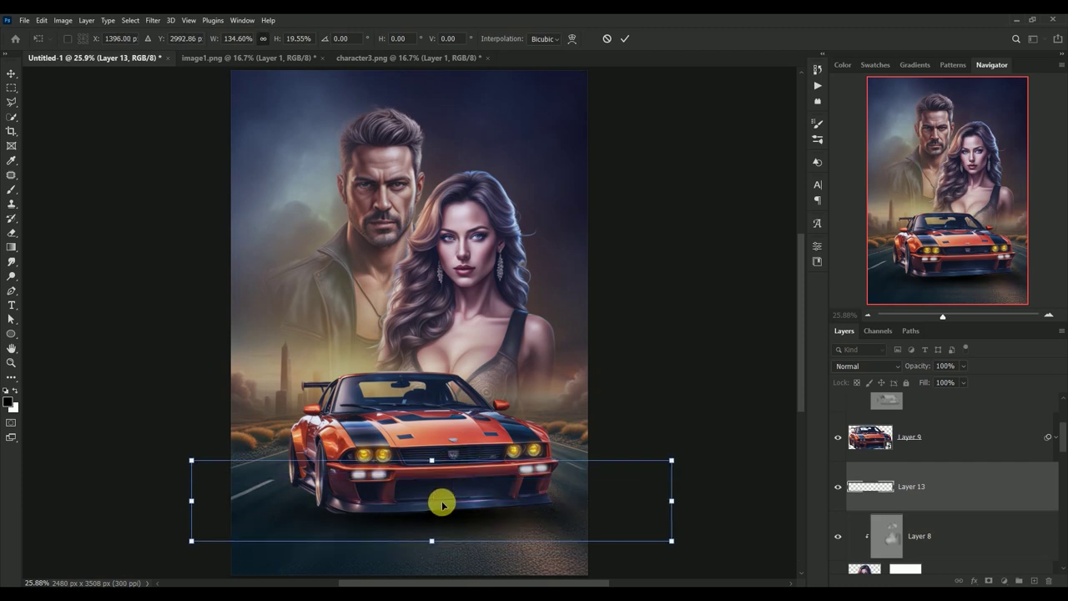
pyautogui.press('Down')
pyautogui.press('Down')
pyautogui.press('Down')
pyautogui.press('Down')
pyautogui.press('Return')
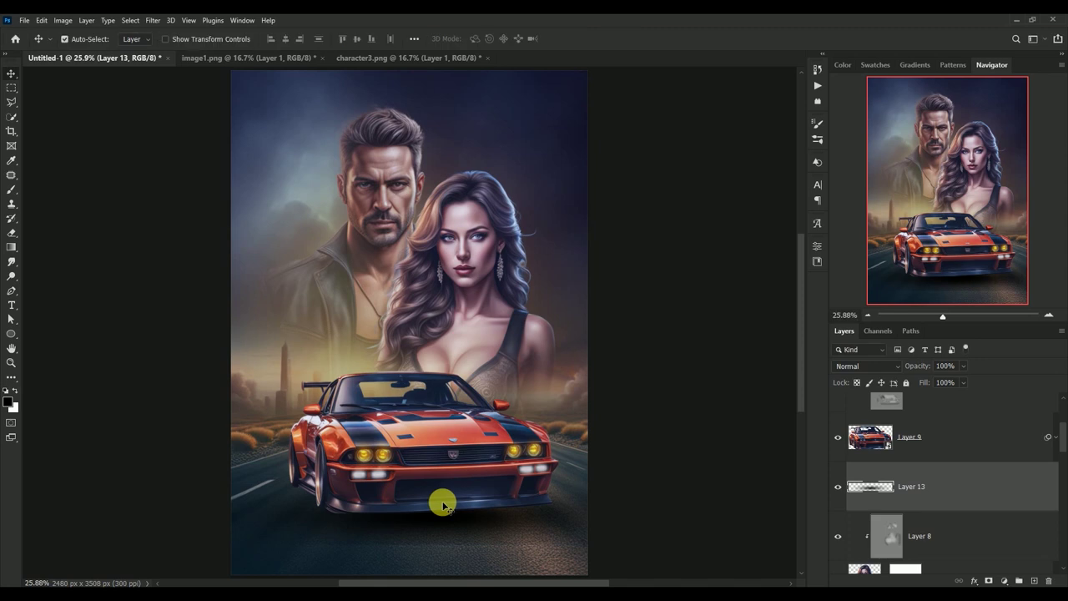
# Set the shadow layer, Layer 13, to Hard Mix blending.
pyautogui.click(837, 486)
pyautogui.click(837, 486)
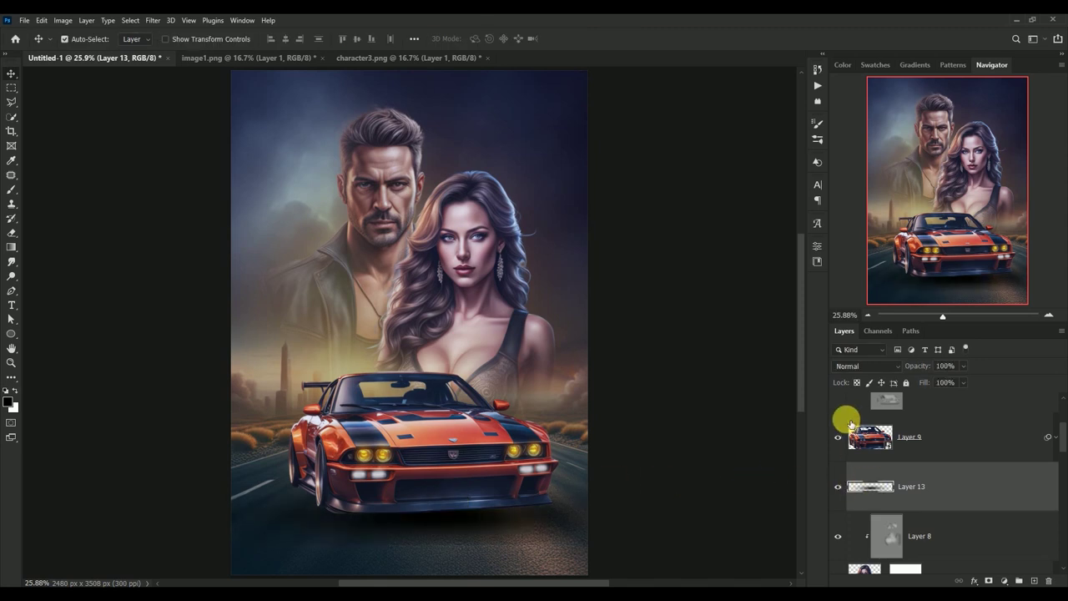
pyautogui.click(871, 367)
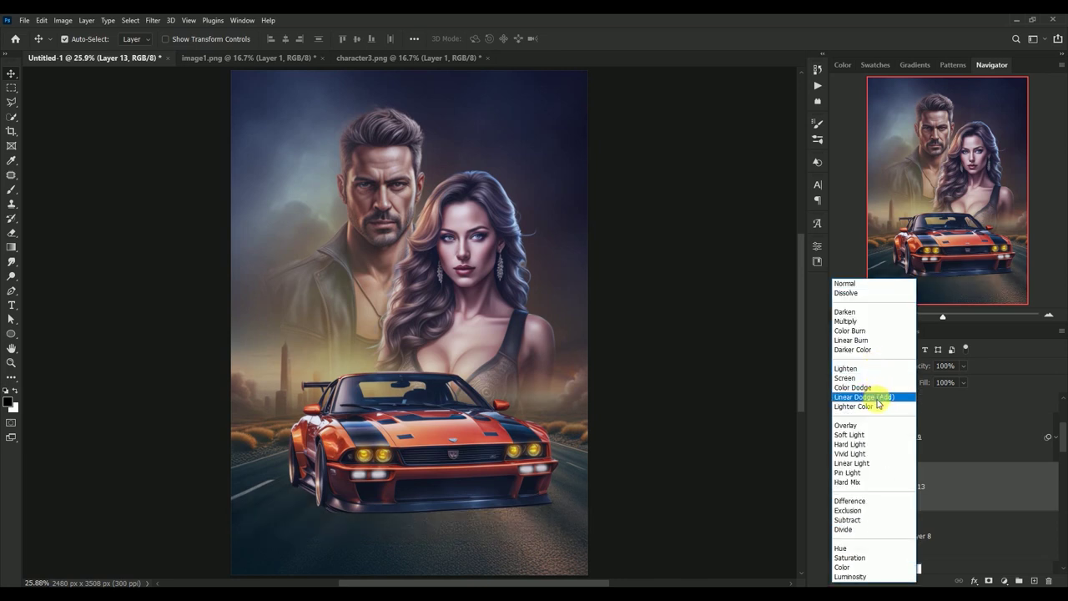
pyautogui.click(879, 481)
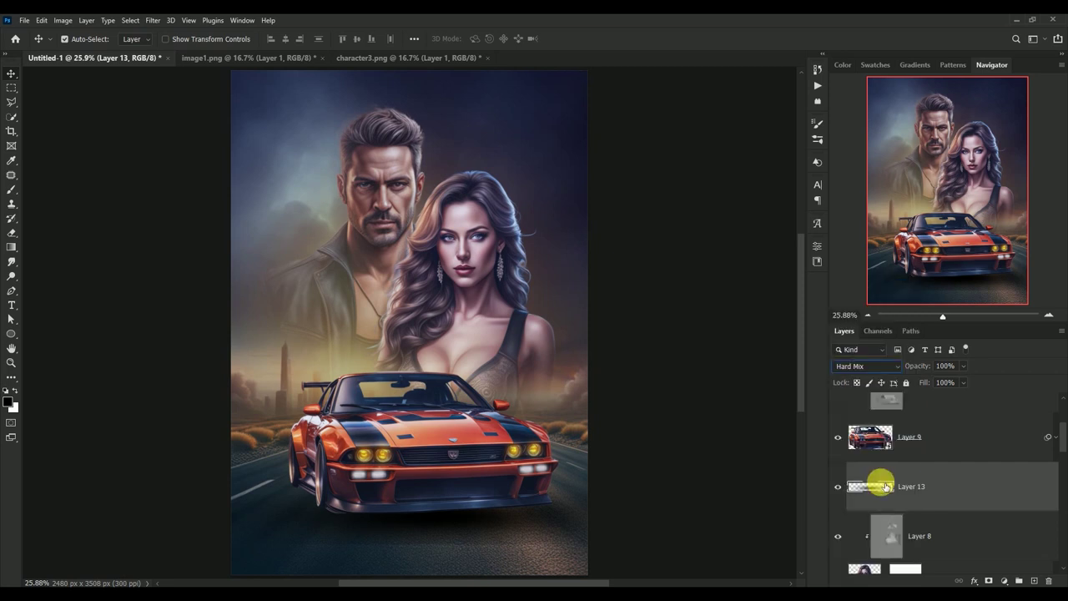
pyautogui.click(945, 366)
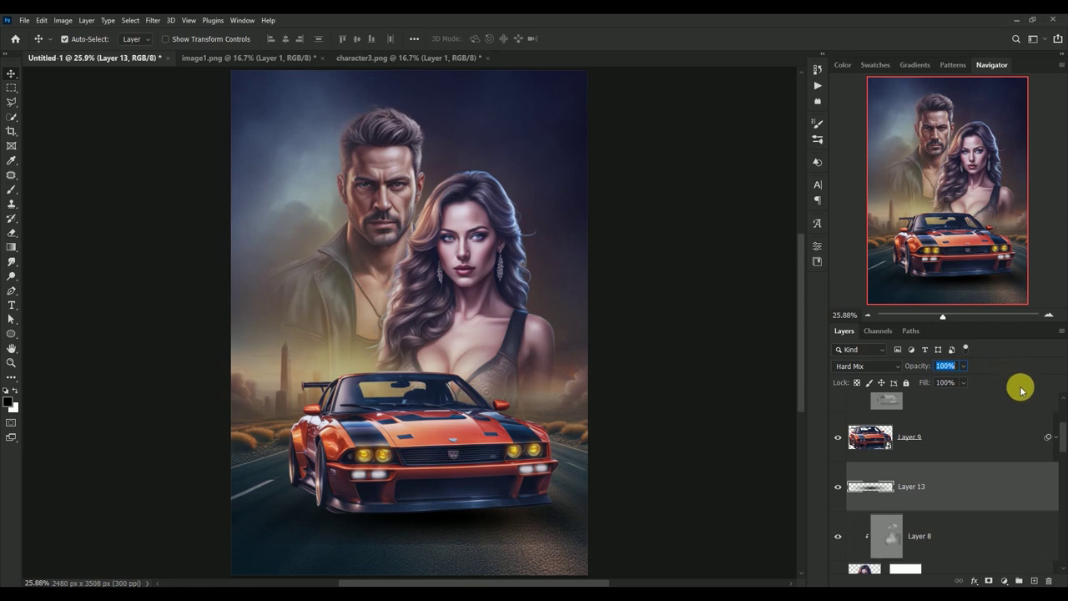
pyautogui.scroll(3, 1058, 534)
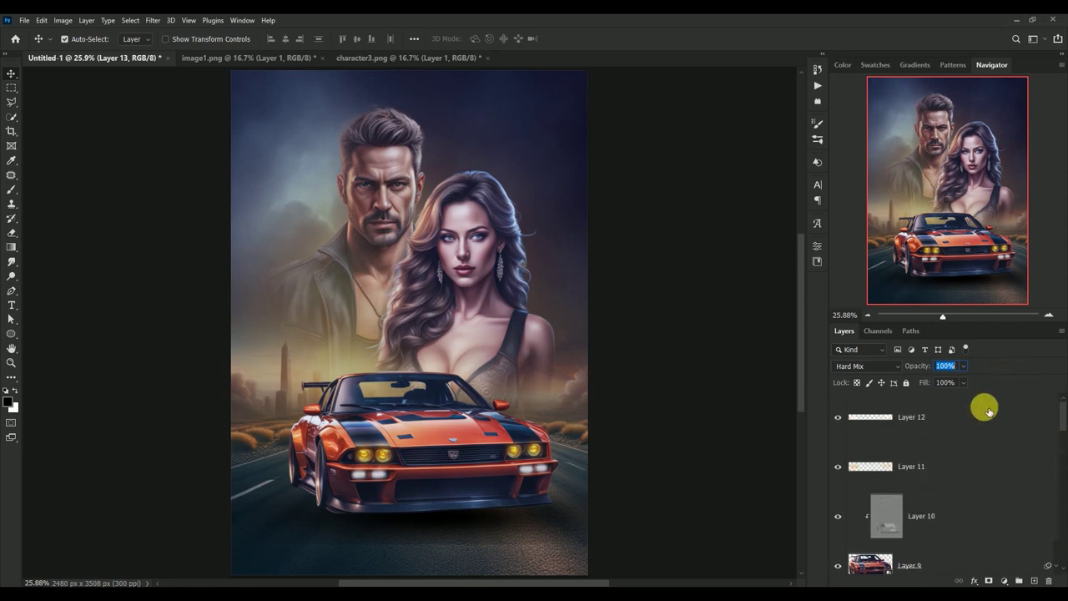
# Lower Layer 12's opacity to 50%.
pyautogui.click(960, 413)
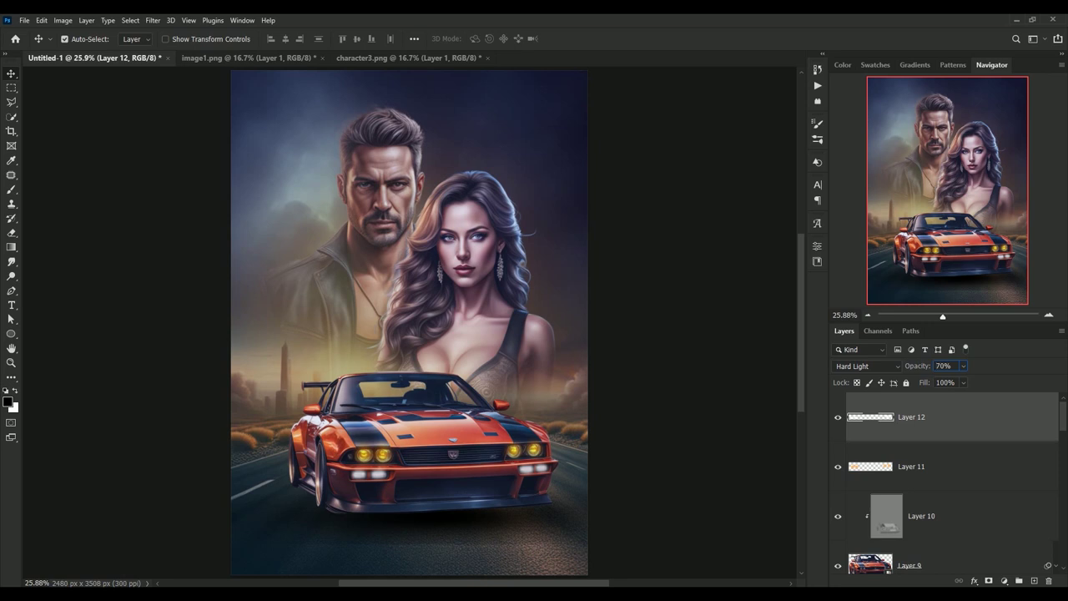
pyautogui.click(64, 38)
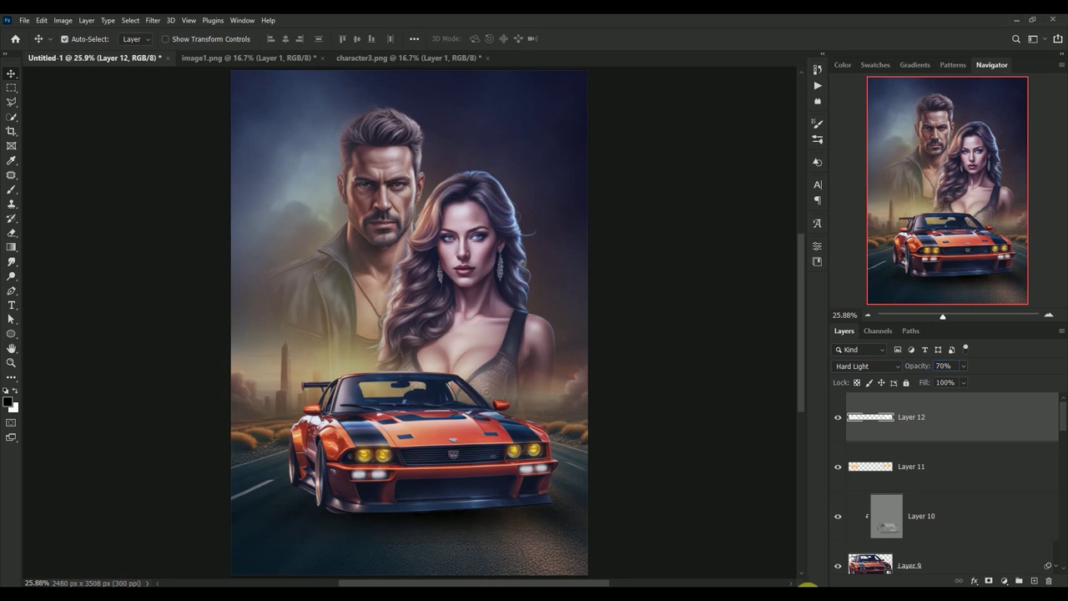
pyautogui.click(949, 366)
pyautogui.write('50')
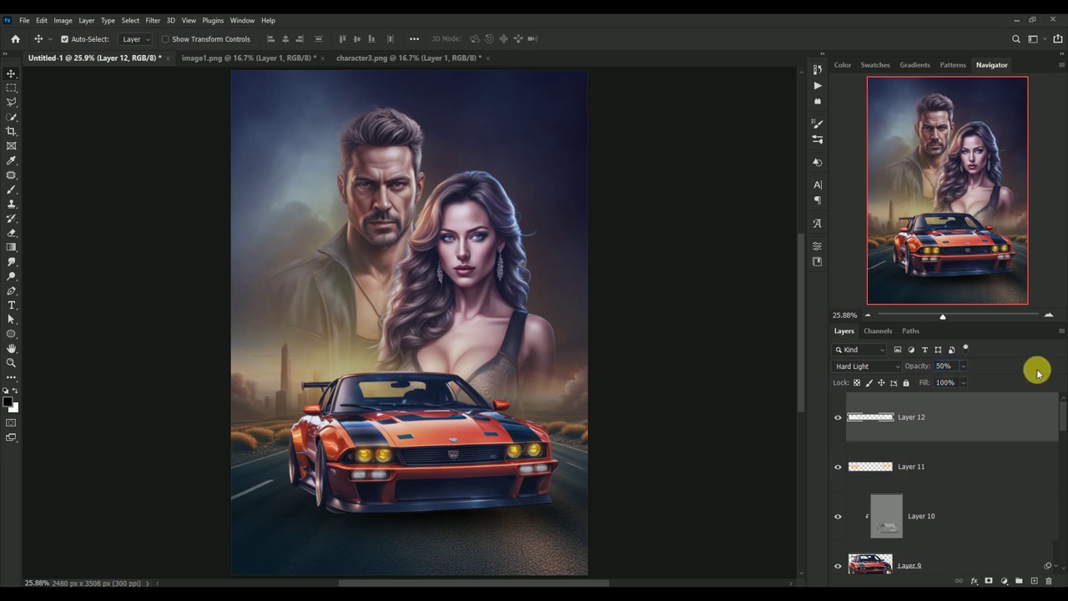
# Bring the helicopter from image1.png into the poster and scale it down to about 68%.
pyautogui.click(215, 60)
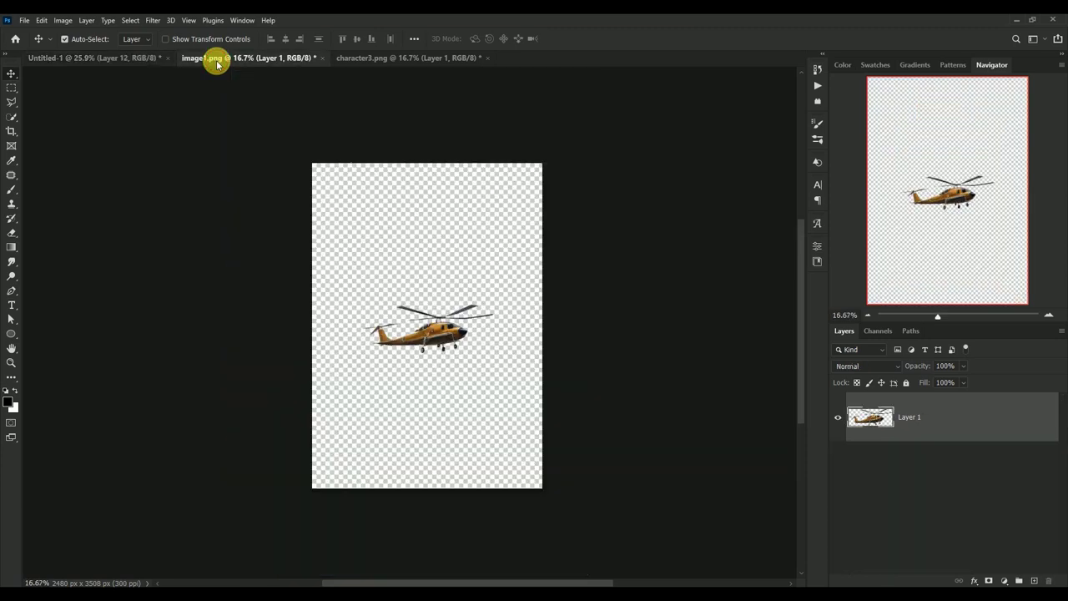
pyautogui.moveTo(424, 330)
pyautogui.mouseDown()
pyautogui.moveTo(424, 305)
pyautogui.moveTo(244, 150)
pyautogui.moveTo(333, 174)
pyautogui.mouseUp()
pyautogui.hotkey('ctrl', 't')
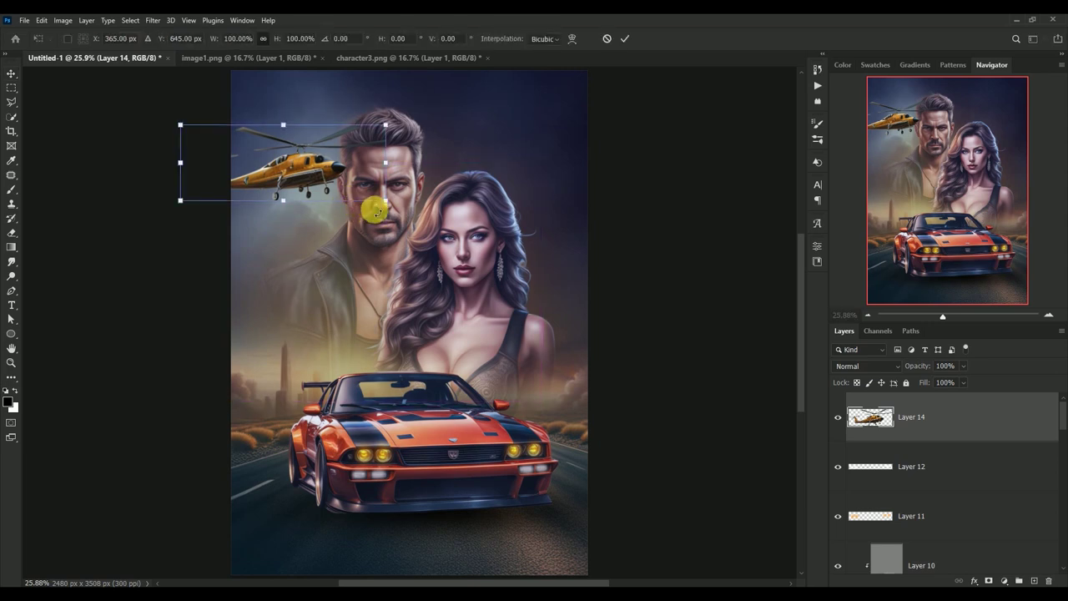
pyautogui.moveTo(376, 211); pyautogui.dragTo(338, 183)
pyautogui.moveTo(276, 166); pyautogui.dragTo(313, 152)
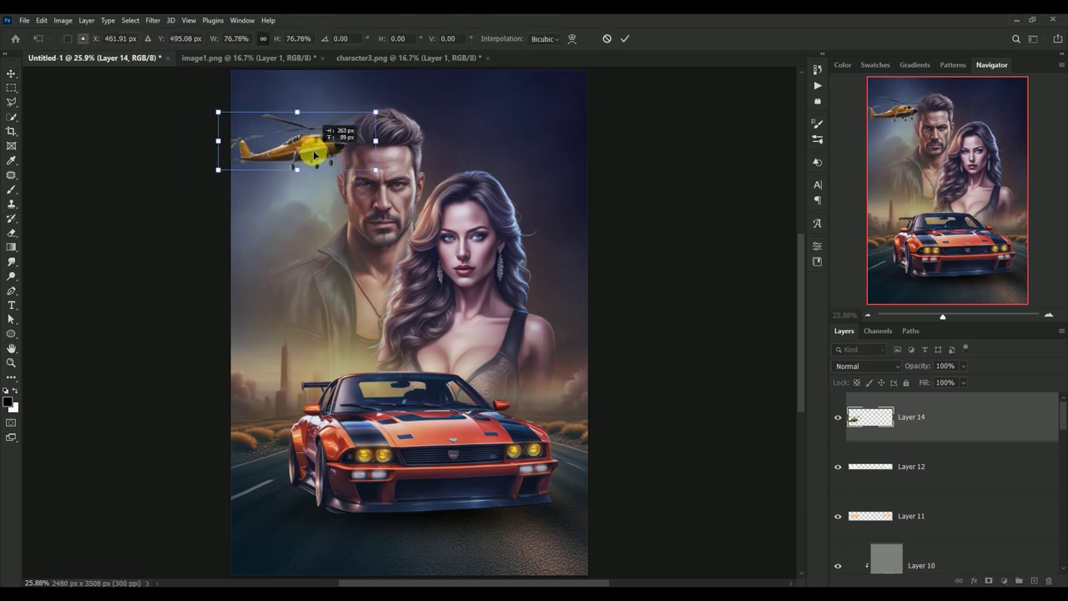
pyautogui.moveTo(375, 169); pyautogui.dragTo(357, 163)
# Settle the helicopter at about 67.64% in the upper-left sky, nudged slightly left.
pyautogui.moveTo(286, 148)
pyautogui.mouseDown()
pyautogui.moveTo(284, 166)
pyautogui.moveTo(296, 135)
pyautogui.mouseUp()
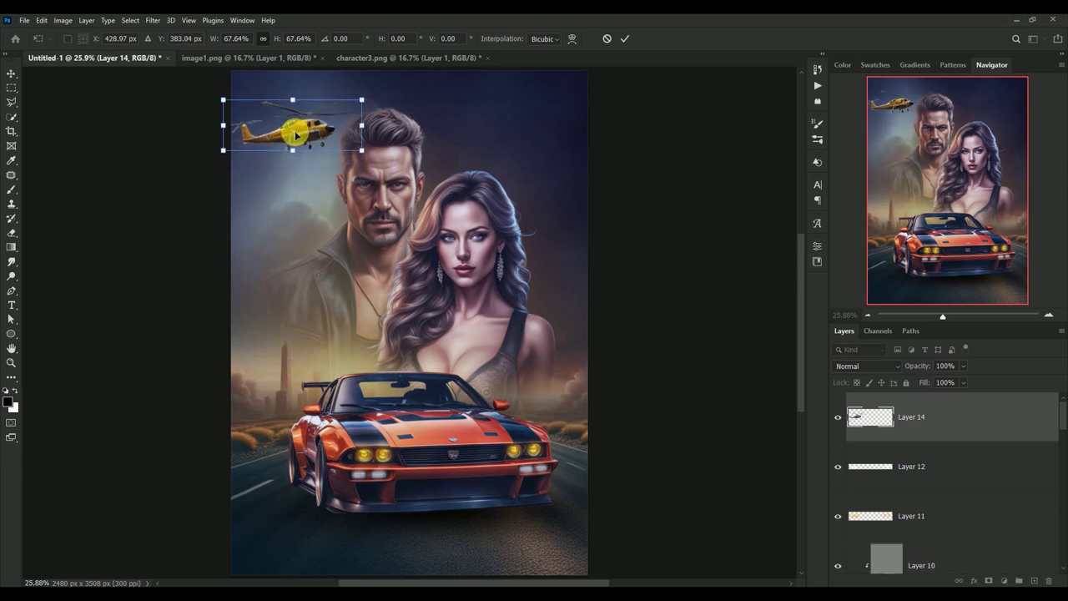
pyautogui.moveTo(361, 150); pyautogui.dragTo(357, 146)
pyautogui.press('Return')
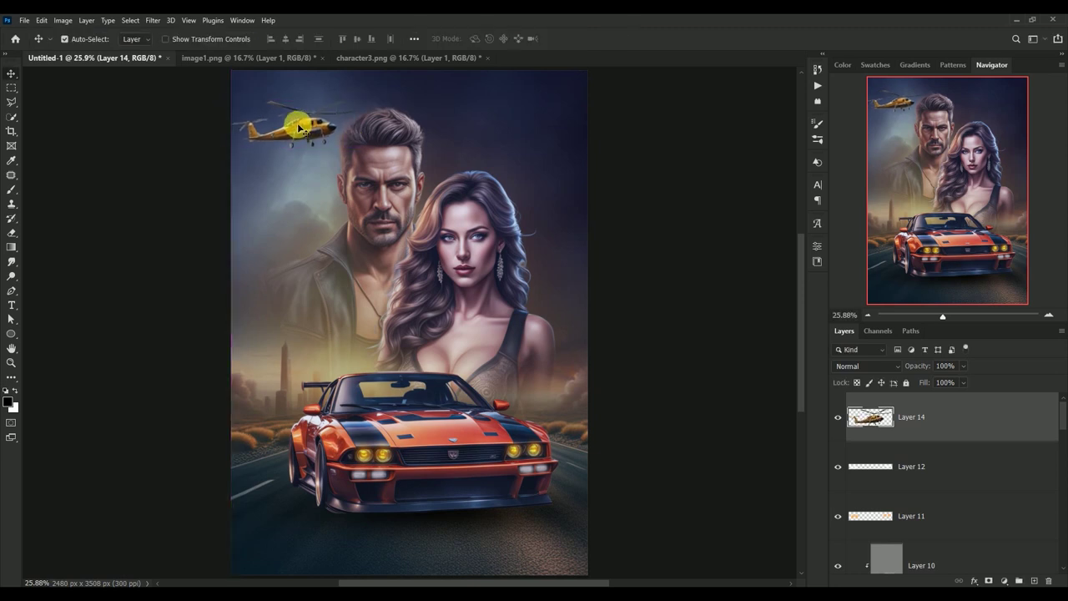
pyautogui.moveTo(298, 128); pyautogui.dragTo(295, 127)
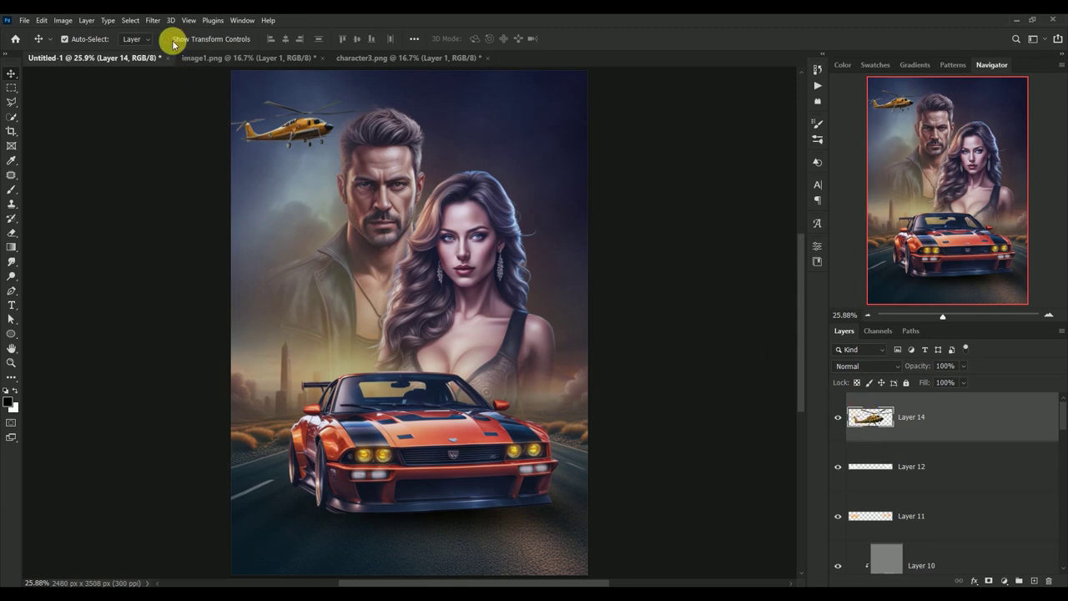
pyautogui.click(153, 20)
# Open the Camera Raw Filter on the helicopter and enter Temperature -31 with the other grade values.
pyautogui.click(164, 103)
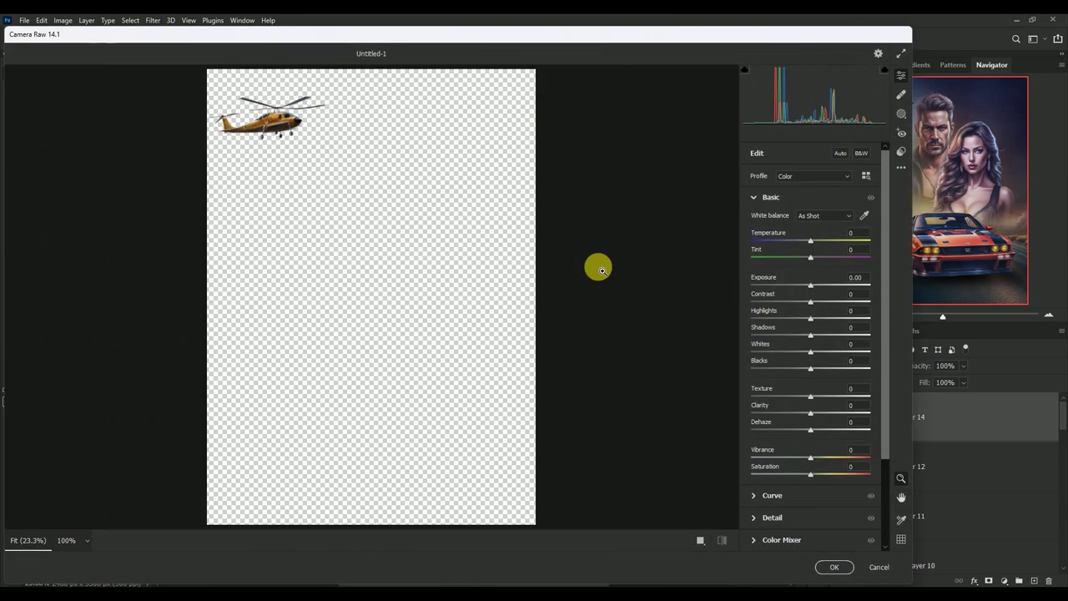
pyautogui.click(854, 232)
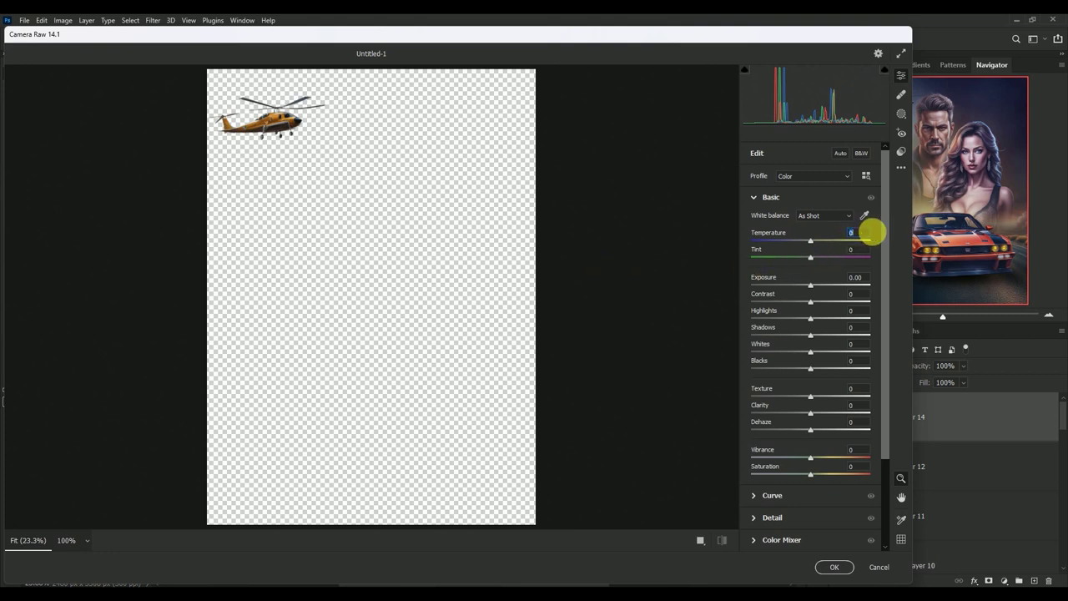
pyautogui.write('-33')
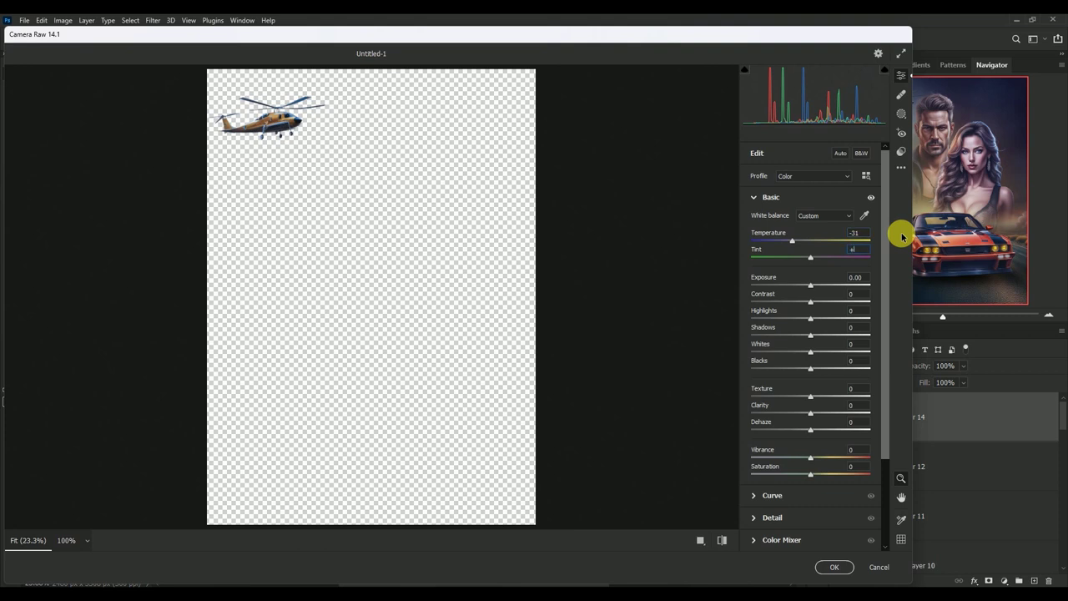
pyautogui.write('6')
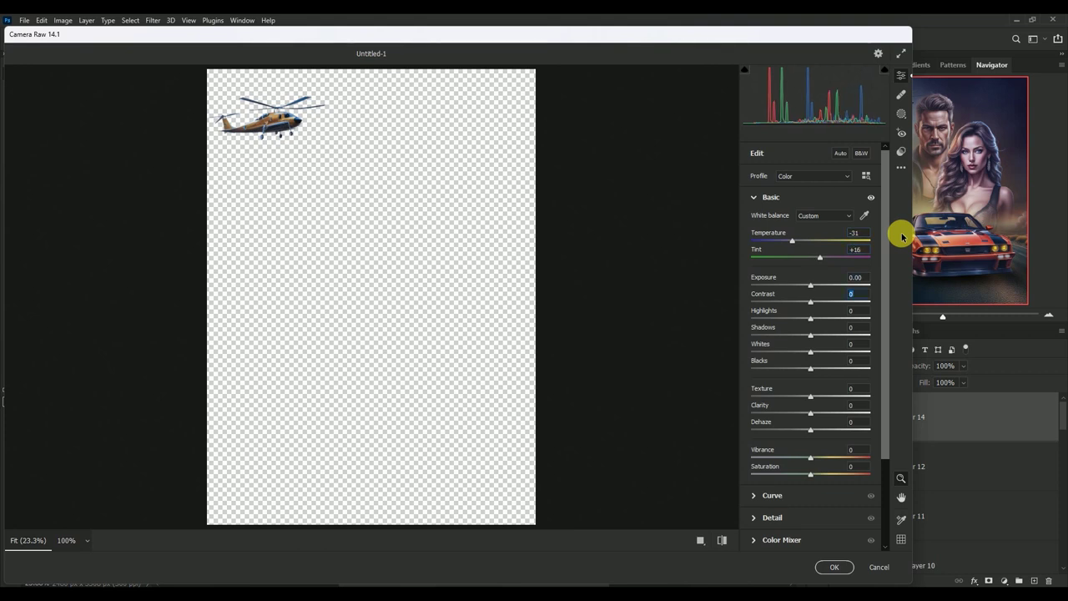
pyautogui.write('7')
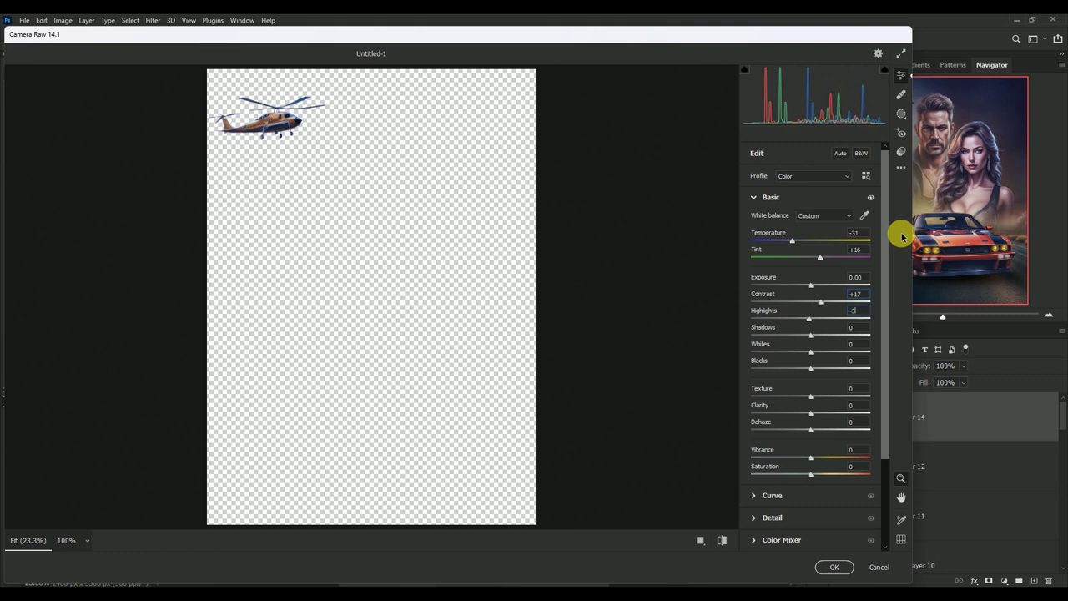
pyautogui.write('4')
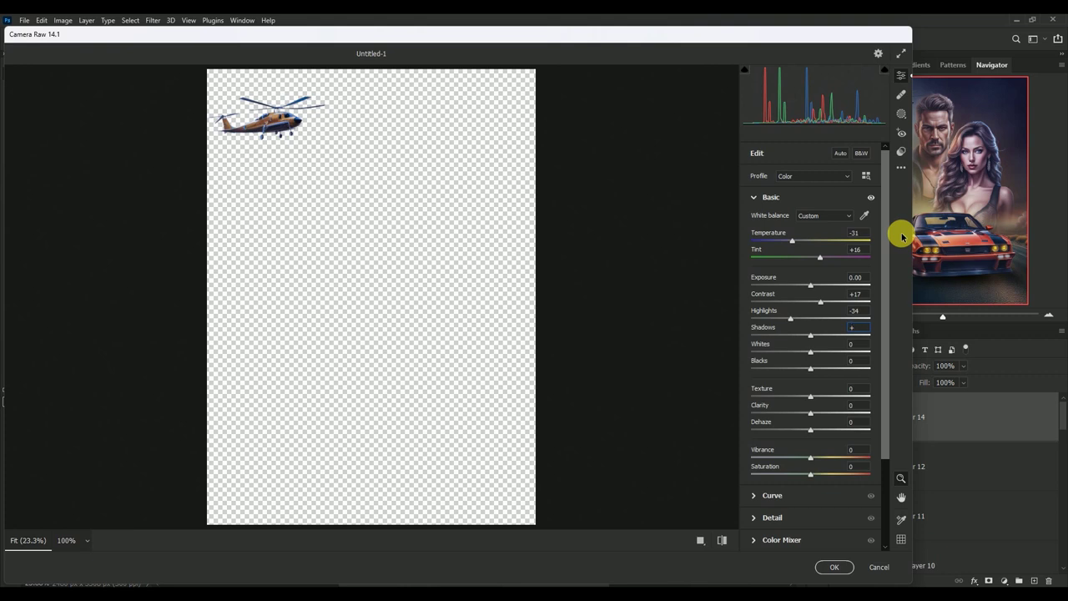
pyautogui.write('2')
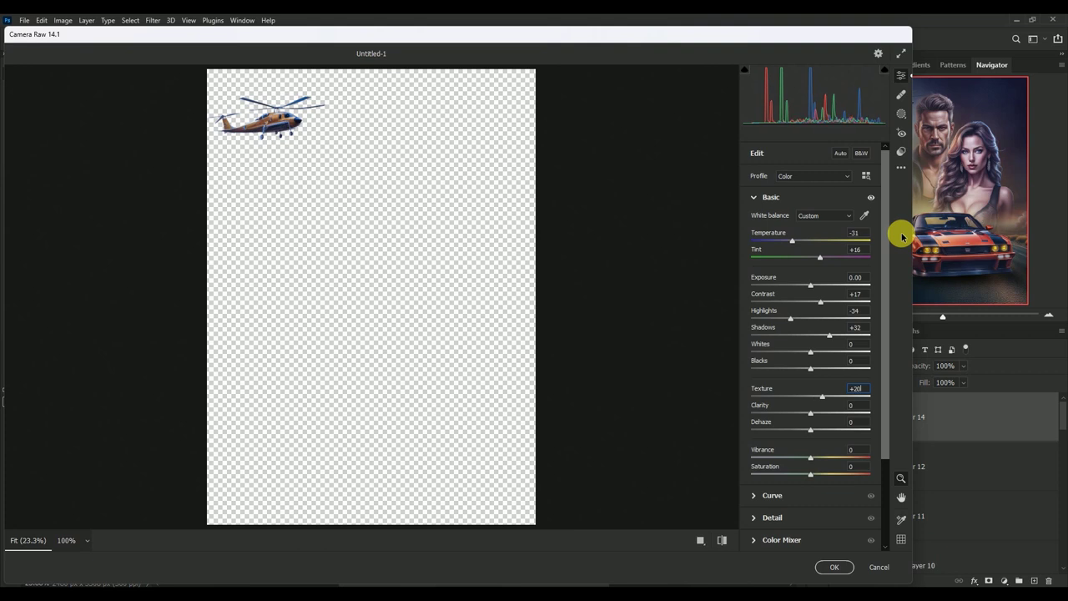
pyautogui.write('30')
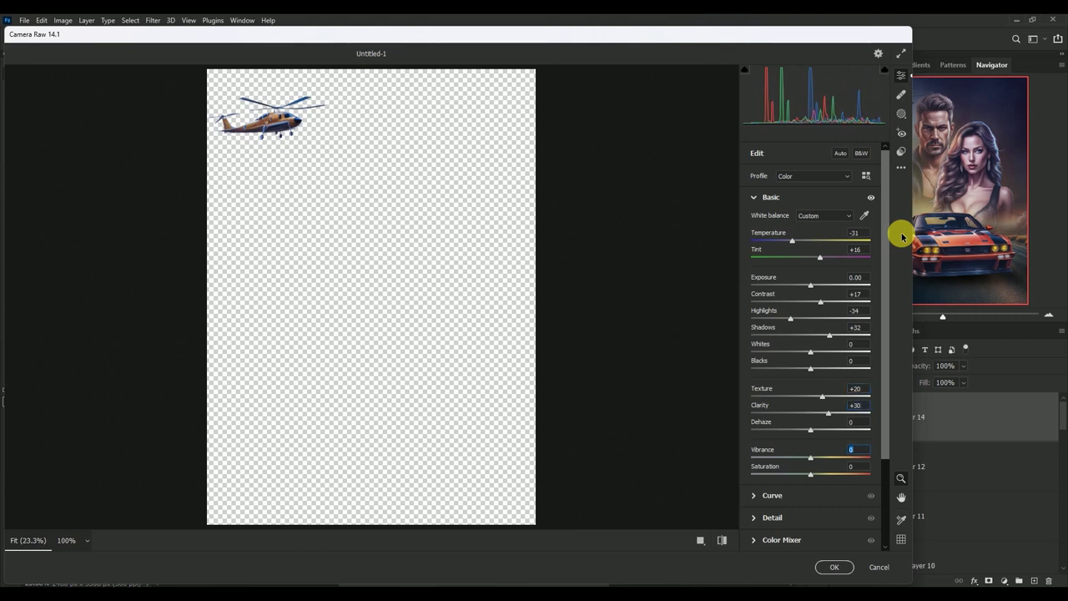
pyautogui.write('20')
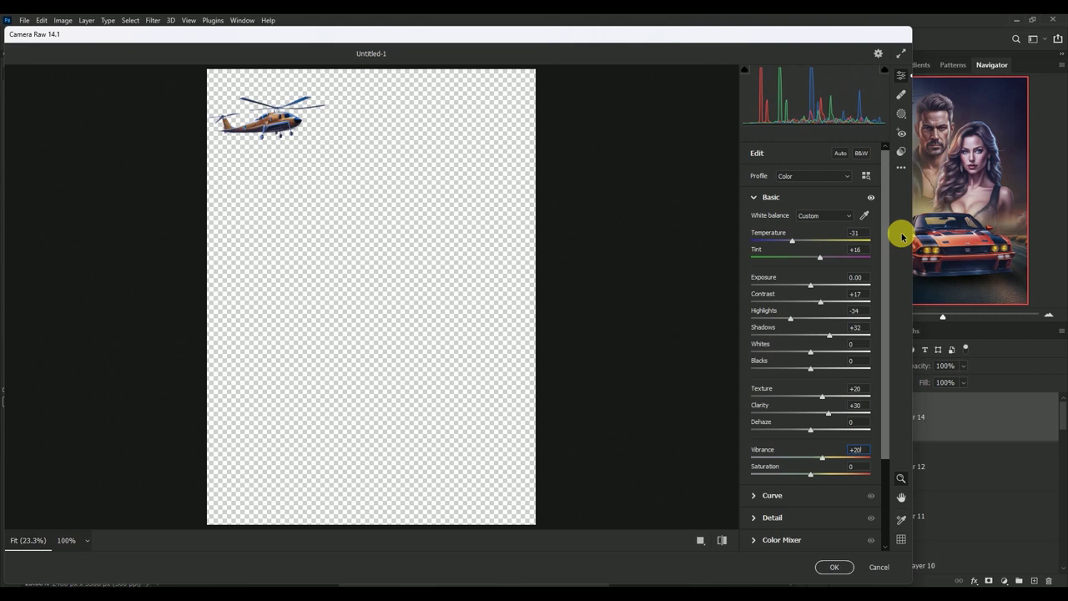
# Apply the helicopter grade and close image1.png without saving.
pyautogui.click(834, 566)
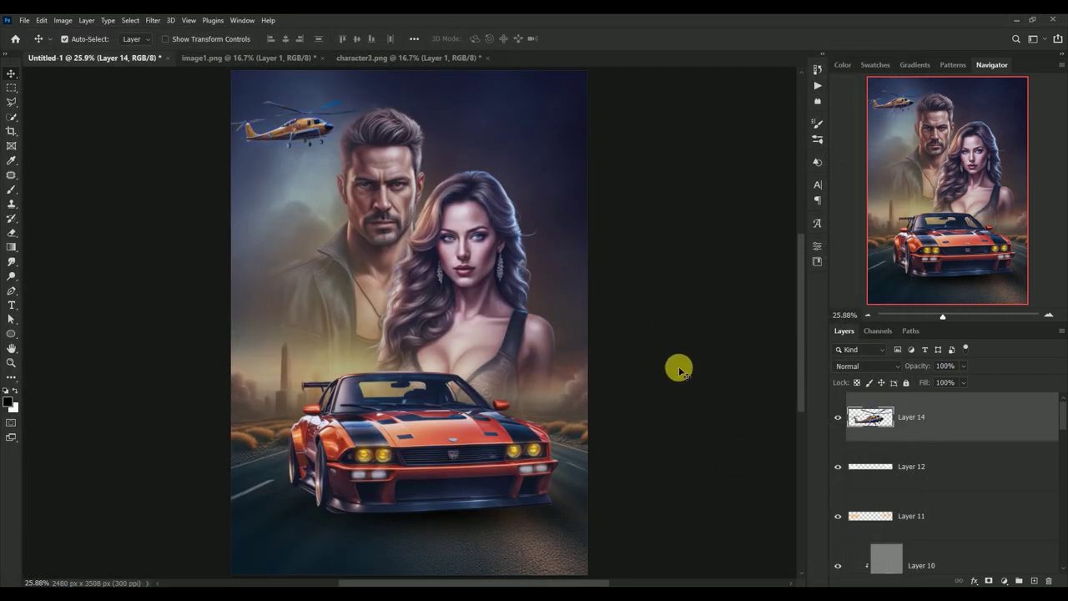
pyautogui.click(238, 58)
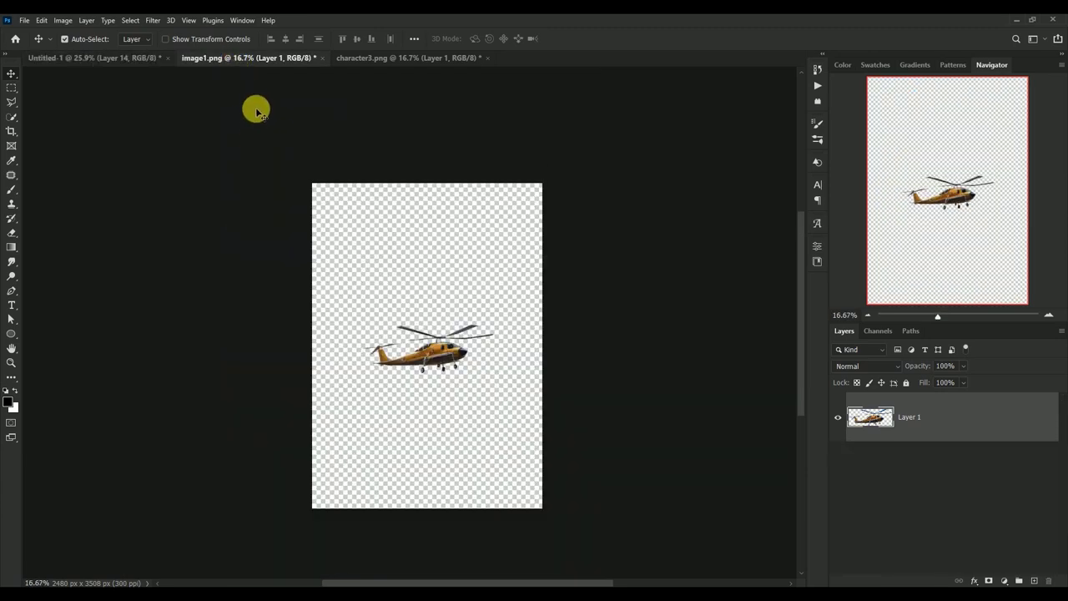
pyautogui.click(322, 58)
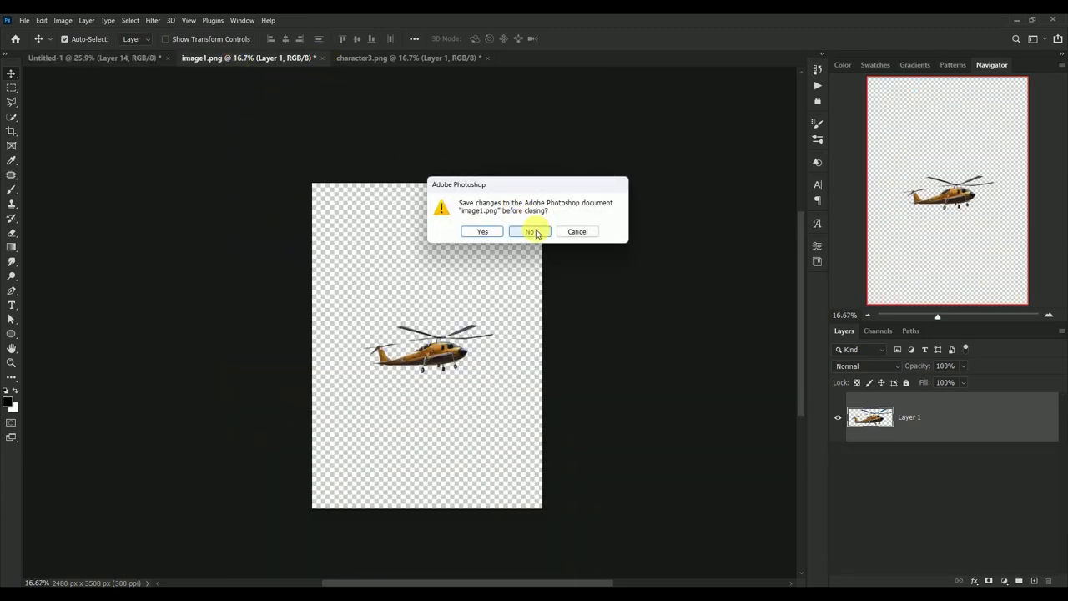
pyautogui.click(537, 234)
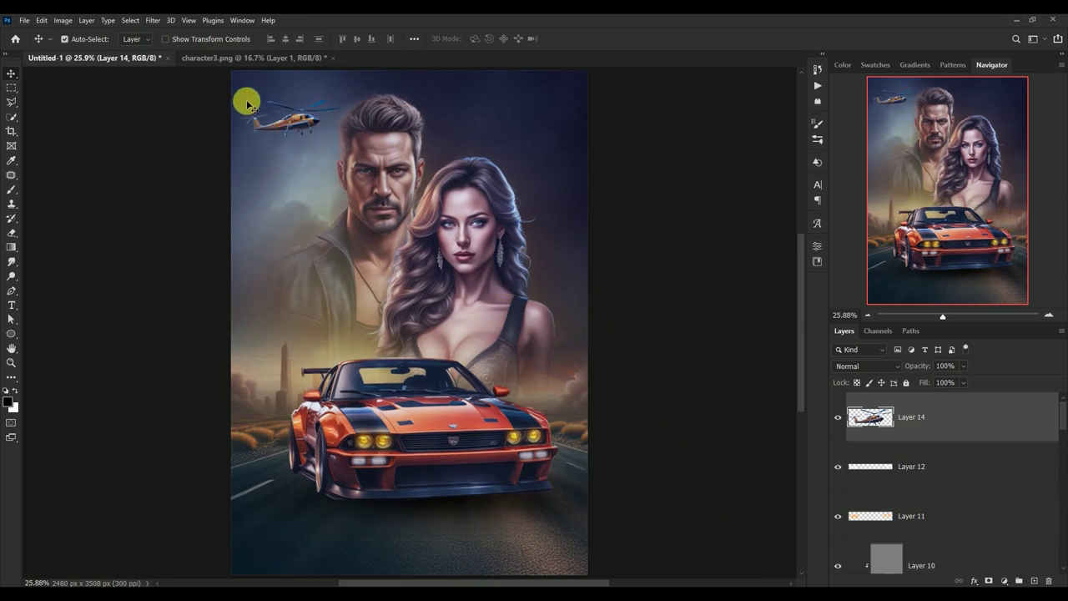
# Drag the standing man from character3.png into the poster and convert him to a smart object.
pyautogui.click(236, 59)
pyautogui.moveTo(437, 265); pyautogui.dragTo(193, 133)
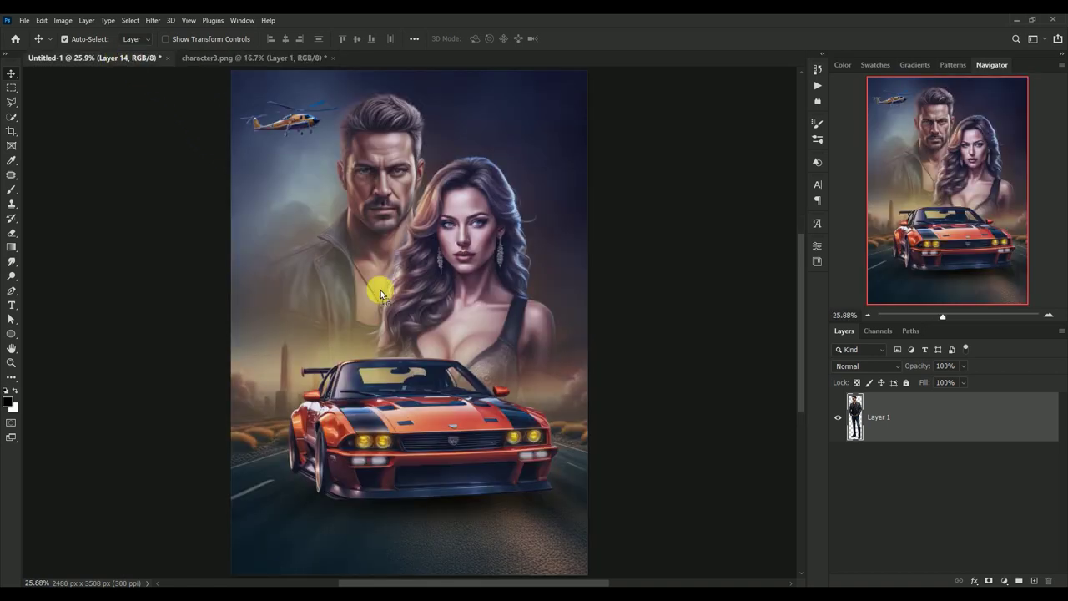
pyautogui.moveTo(118, 57); pyautogui.dragTo(419, 340)
pyautogui.rightClick(933, 416)
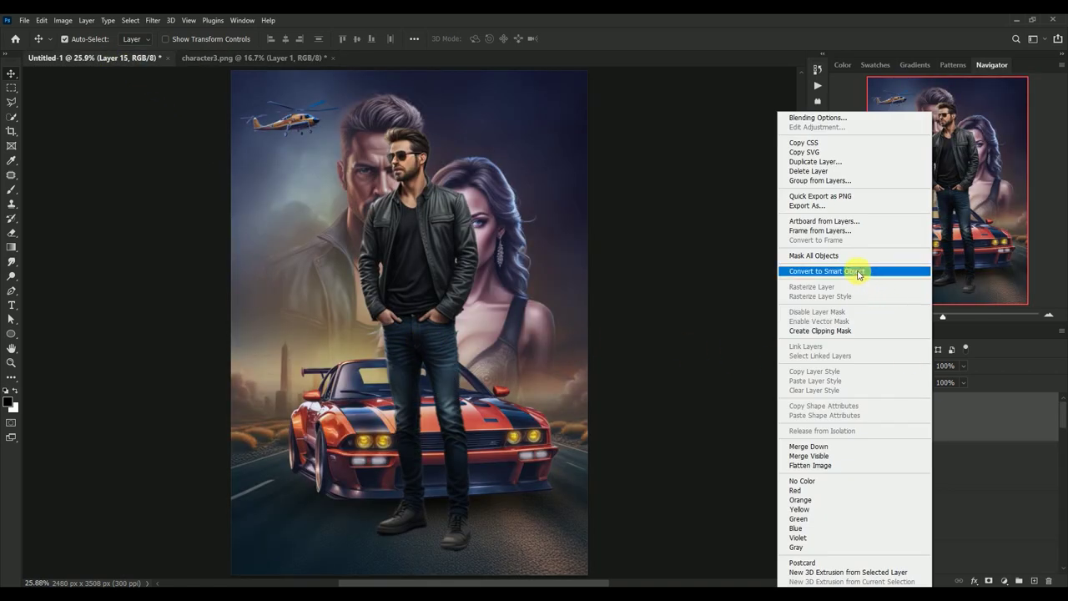
pyautogui.click(858, 271)
# Scale the man to about 51% and stand him beside the car's right side.
pyautogui.hotkey('ctrl', 't')
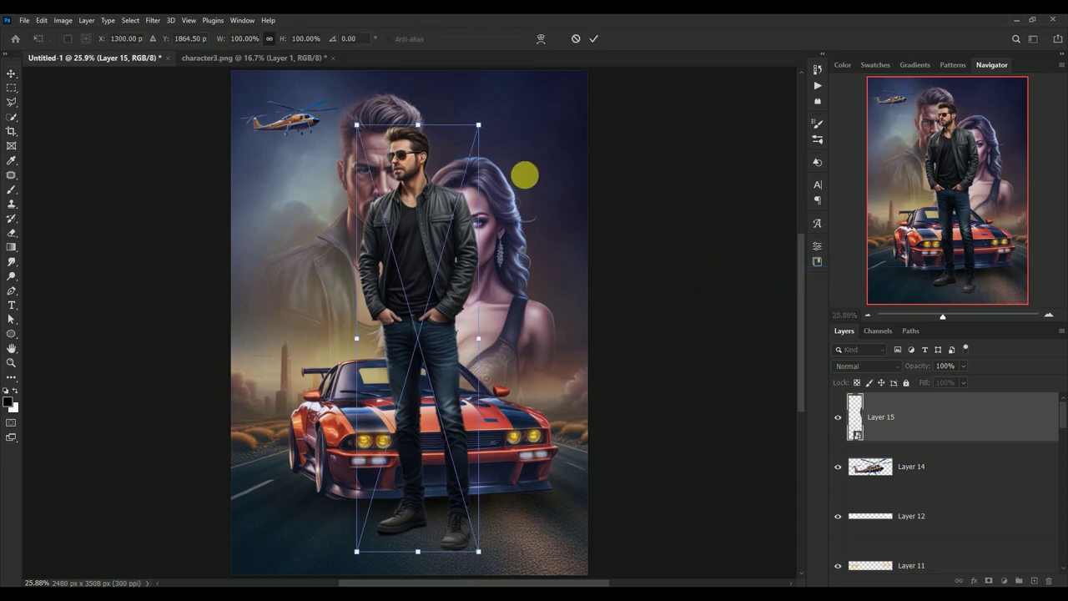
pyautogui.moveTo(481, 121); pyautogui.dragTo(380, 305)
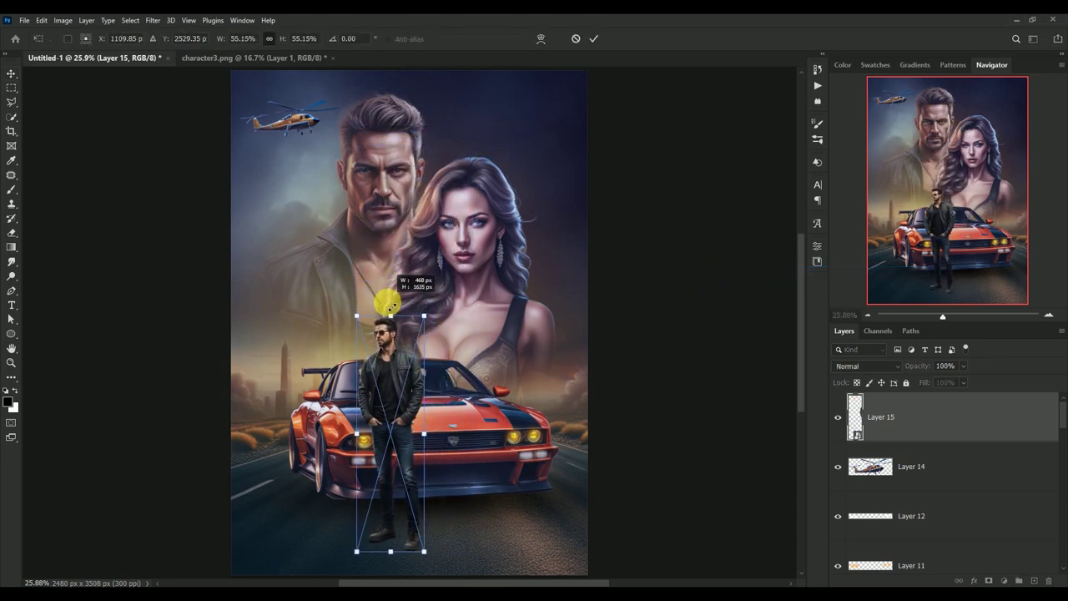
pyautogui.moveTo(376, 381); pyautogui.dragTo(473, 381)
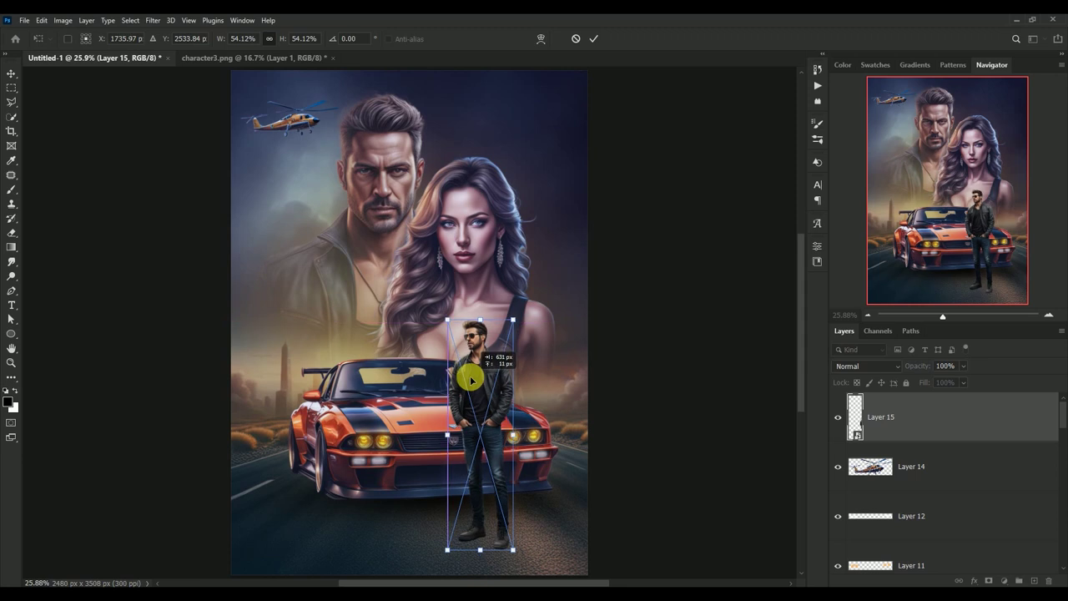
pyautogui.moveTo(514, 322); pyautogui.dragTo(509, 334)
pyautogui.moveTo(484, 374); pyautogui.dragTo(483, 364)
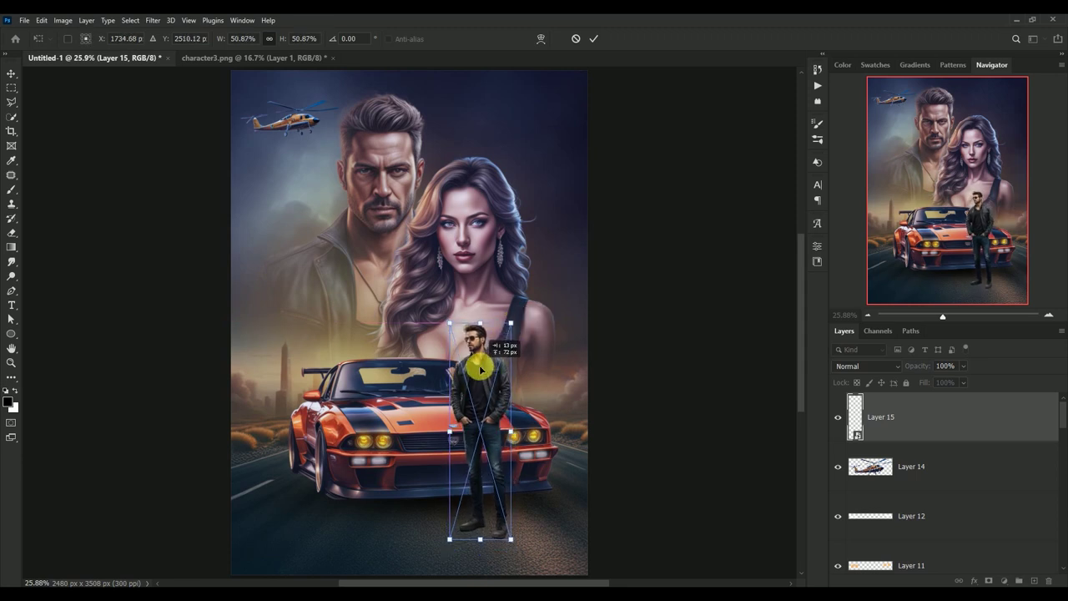
pyautogui.press('Return')
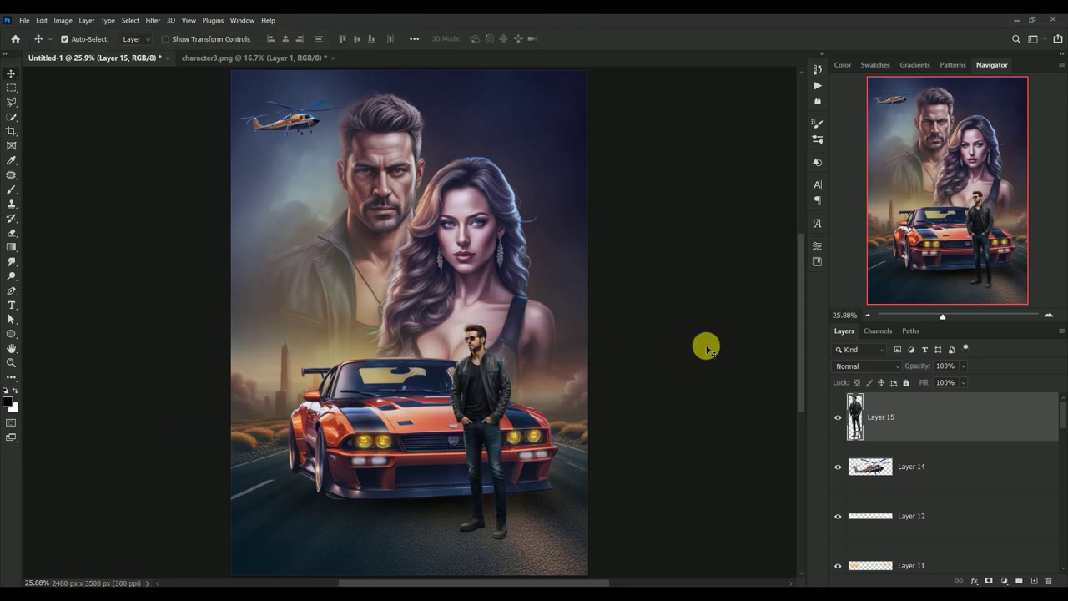
pyautogui.click(838, 419)
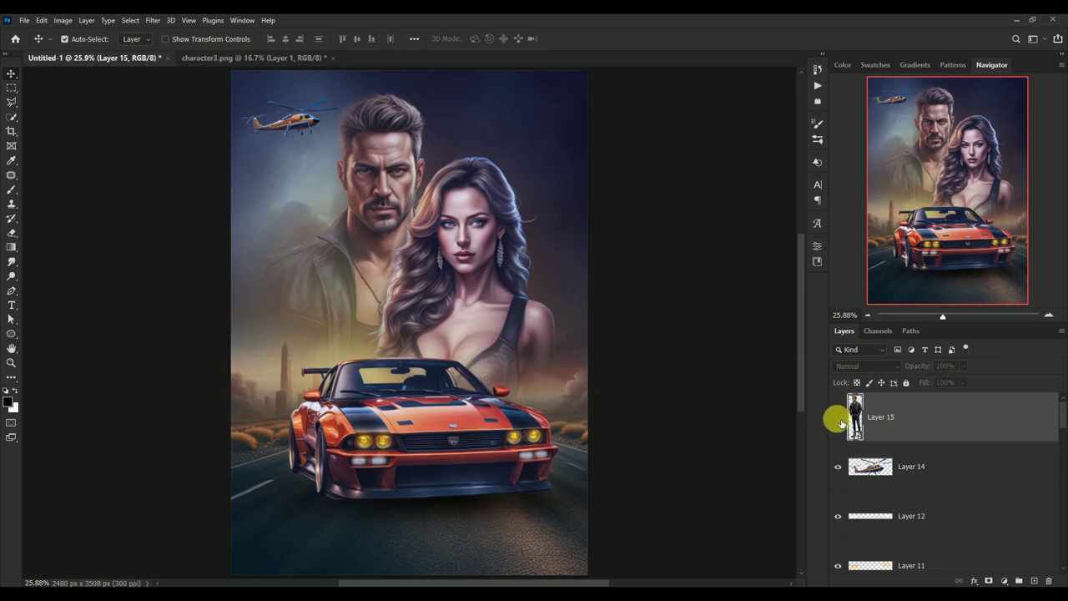
pyautogui.click(839, 418)
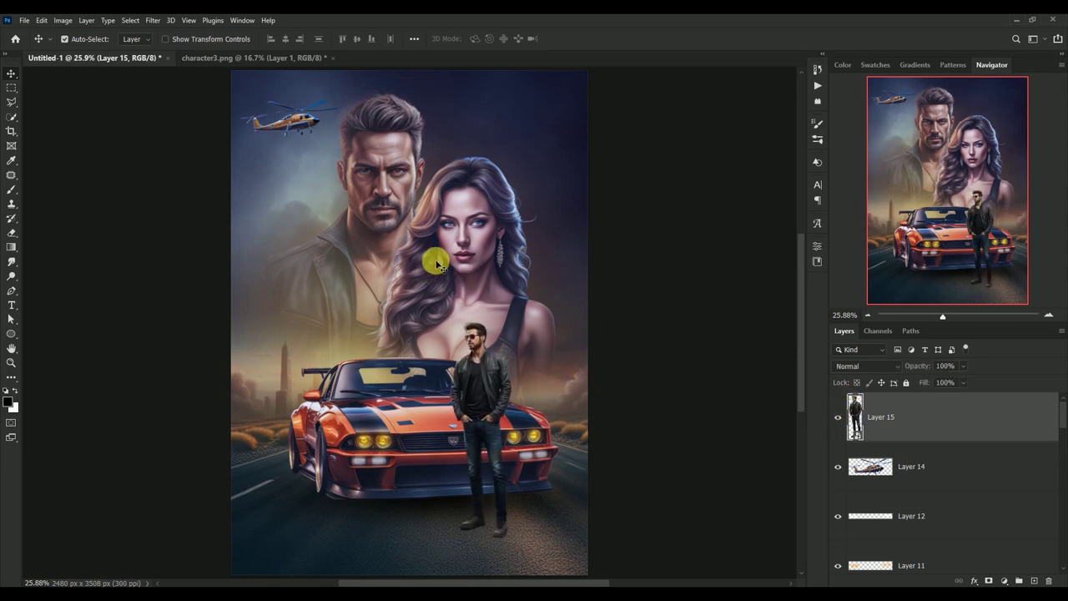
# Camera Raw the man: temperature -15, tint +17, contrast -17, highlights -27, shadows +34, clarity +21, vibrance +12.
pyautogui.click(152, 20)
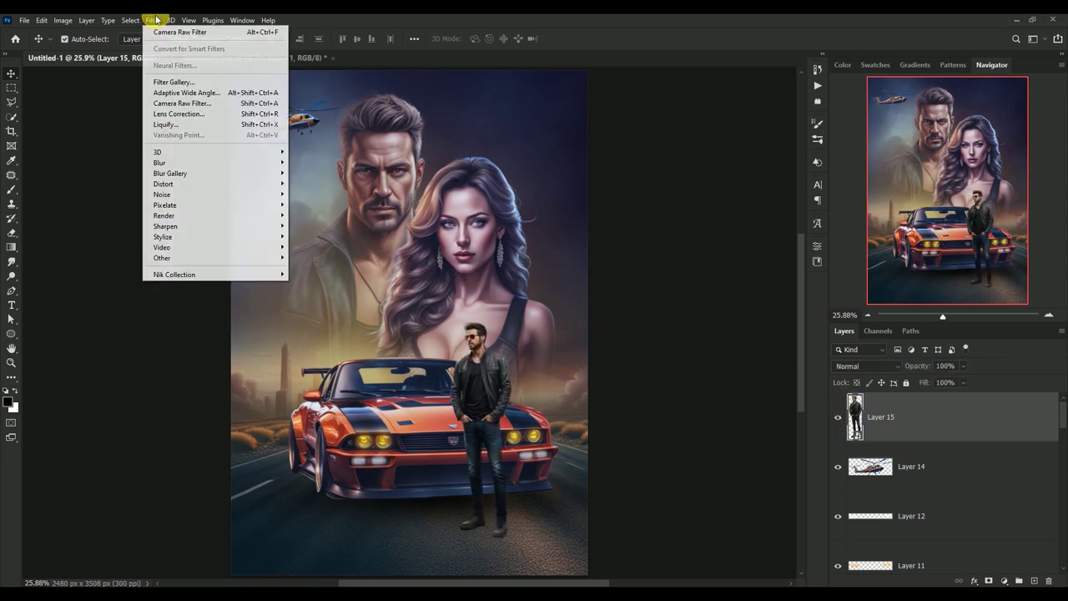
pyautogui.click(161, 104)
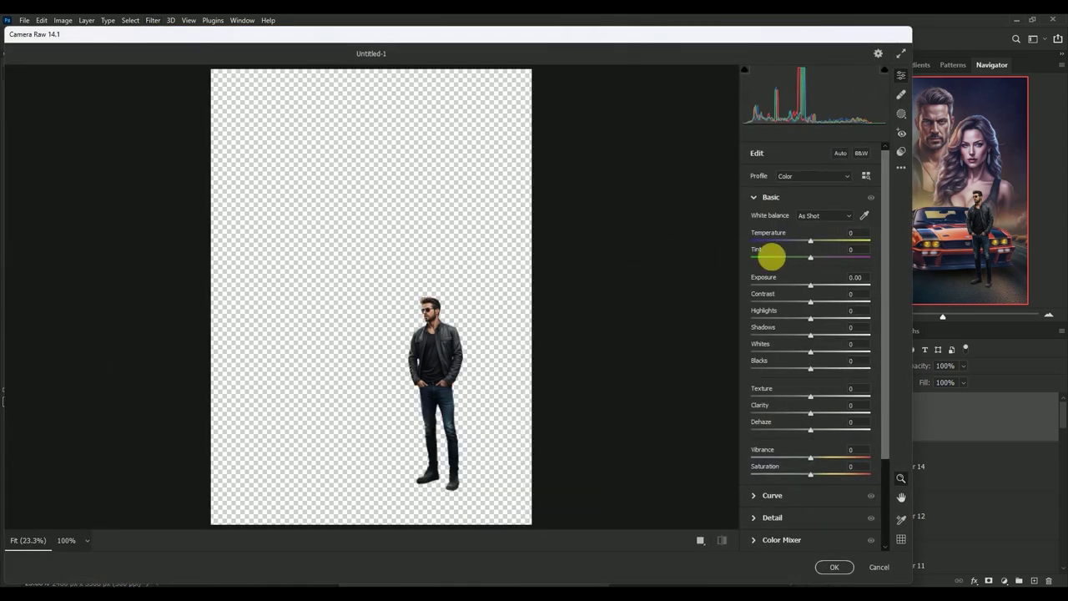
pyautogui.click(857, 235)
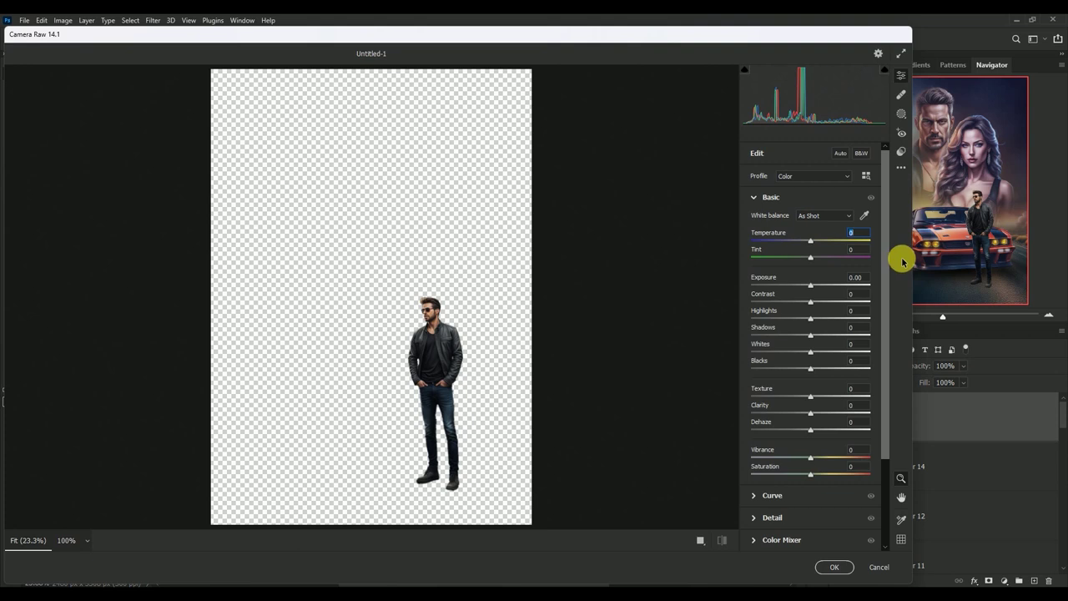
pyautogui.write('-15')
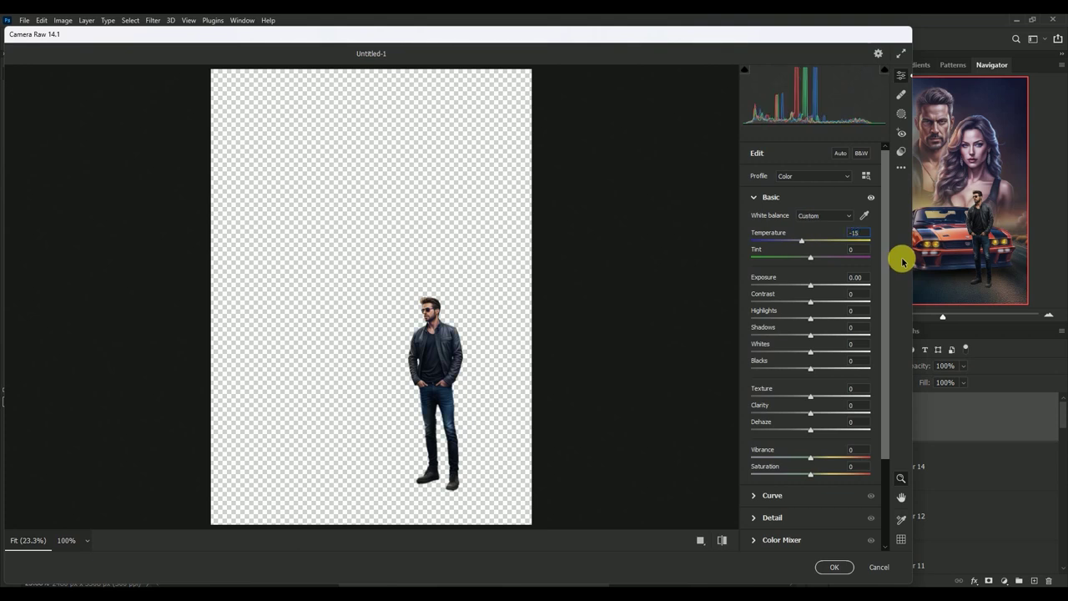
pyautogui.write('7')
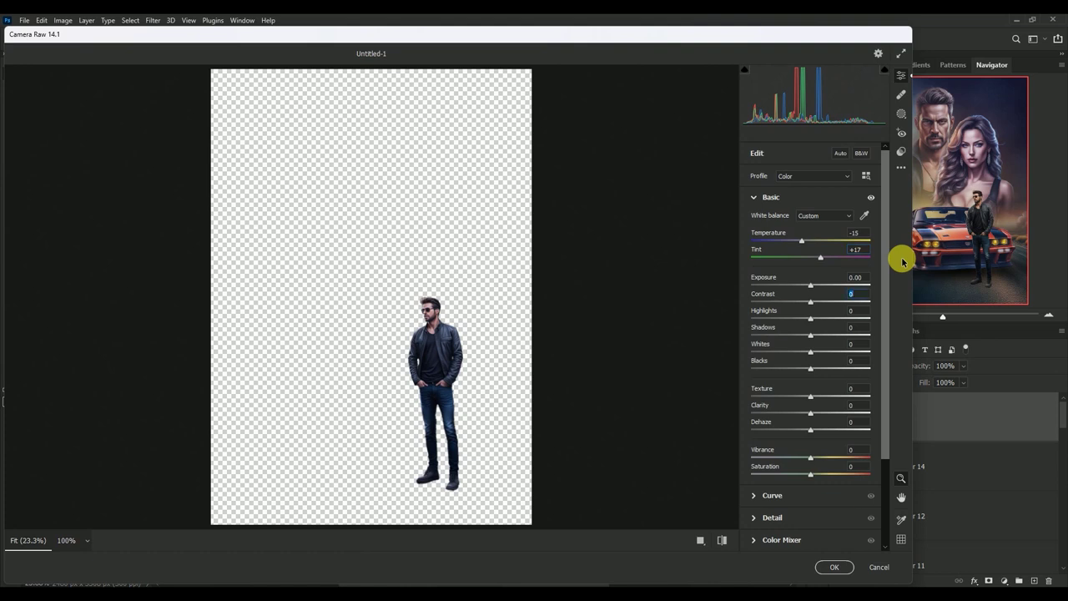
pyautogui.write('7')
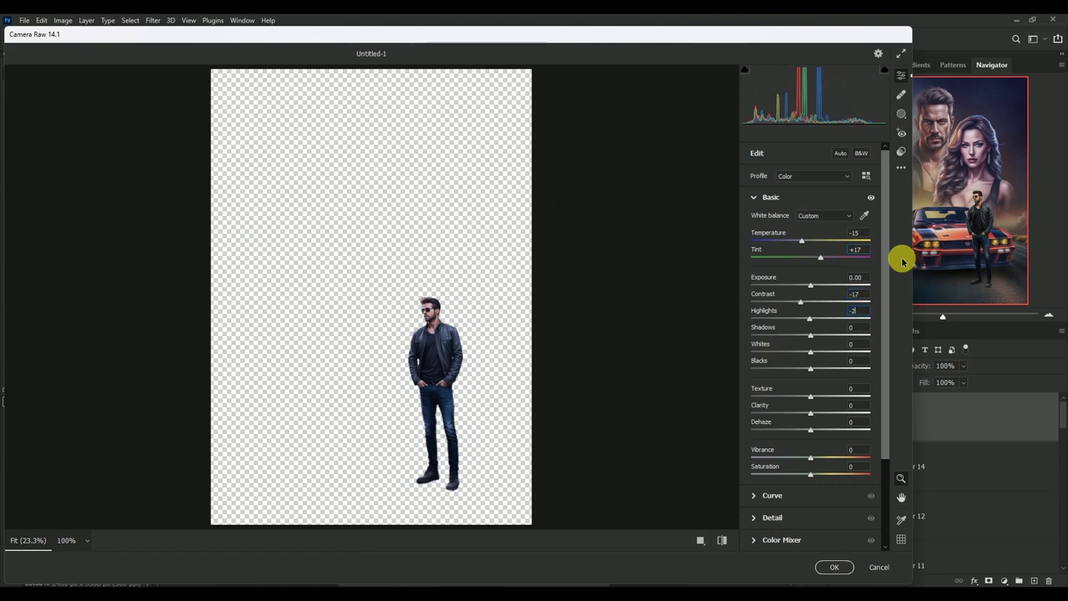
pyautogui.write('7')
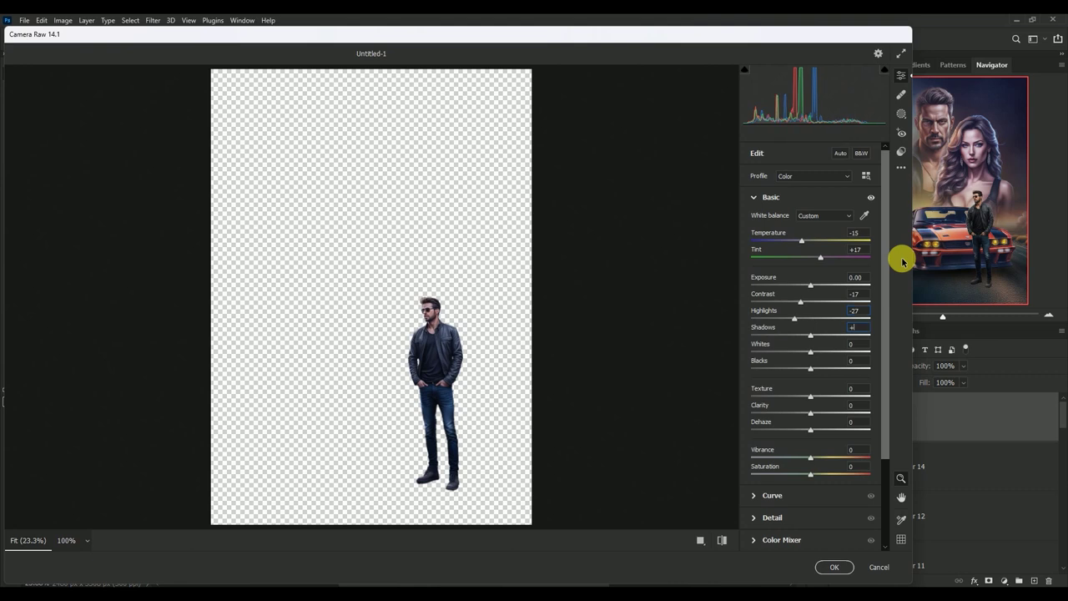
pyautogui.write('4')
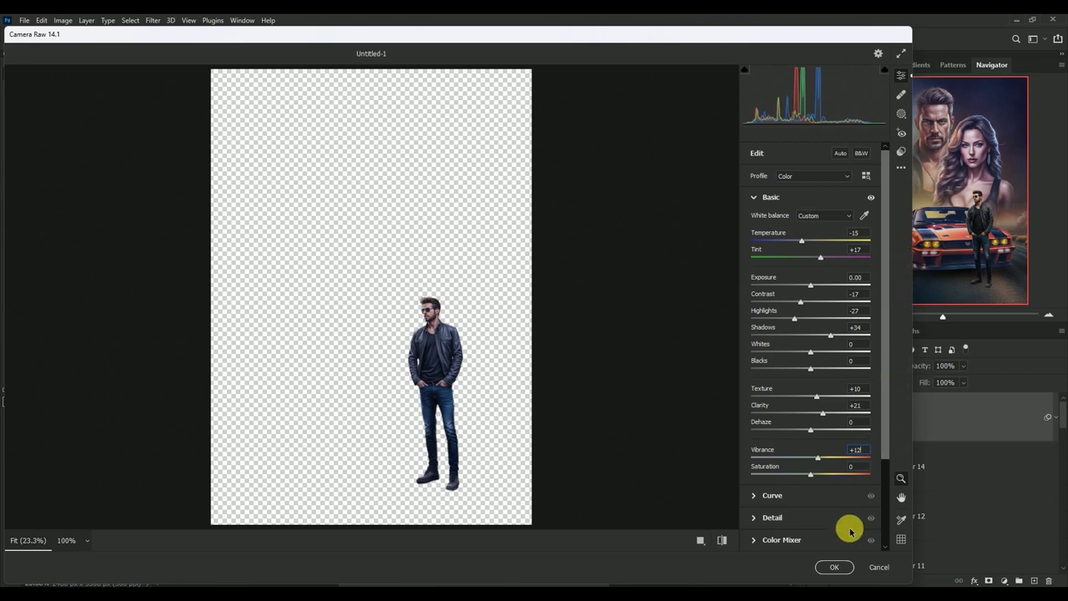
pyautogui.click(838, 566)
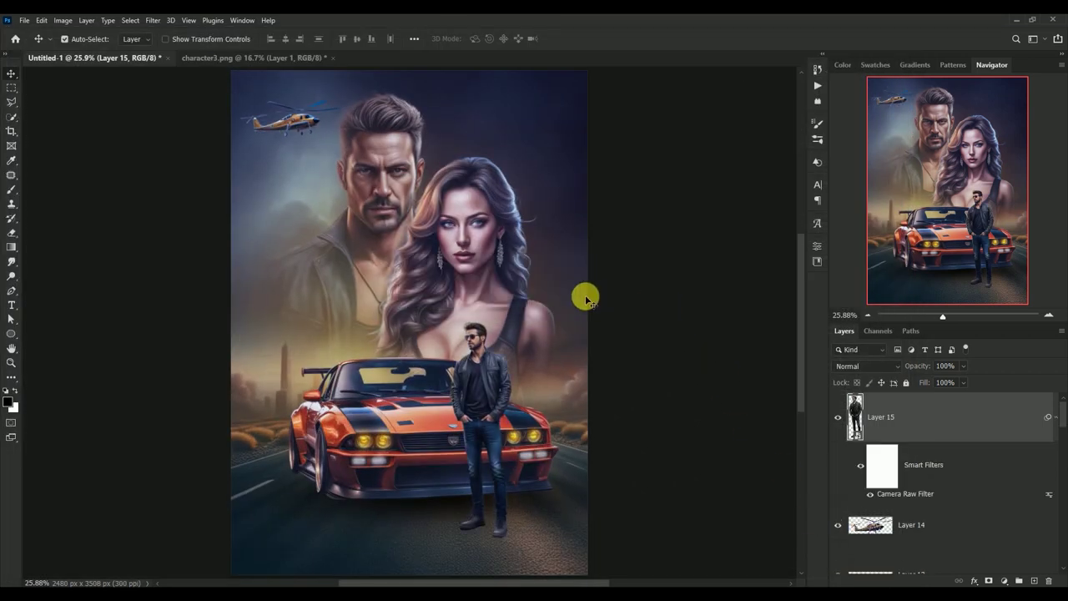
# Duplicate the man's layer, place the copy below the original, and rasterize it.
pyautogui.scroll(-1, 503, 317)
pyautogui.moveTo(503, 317); pyautogui.dragTo(499, 265)
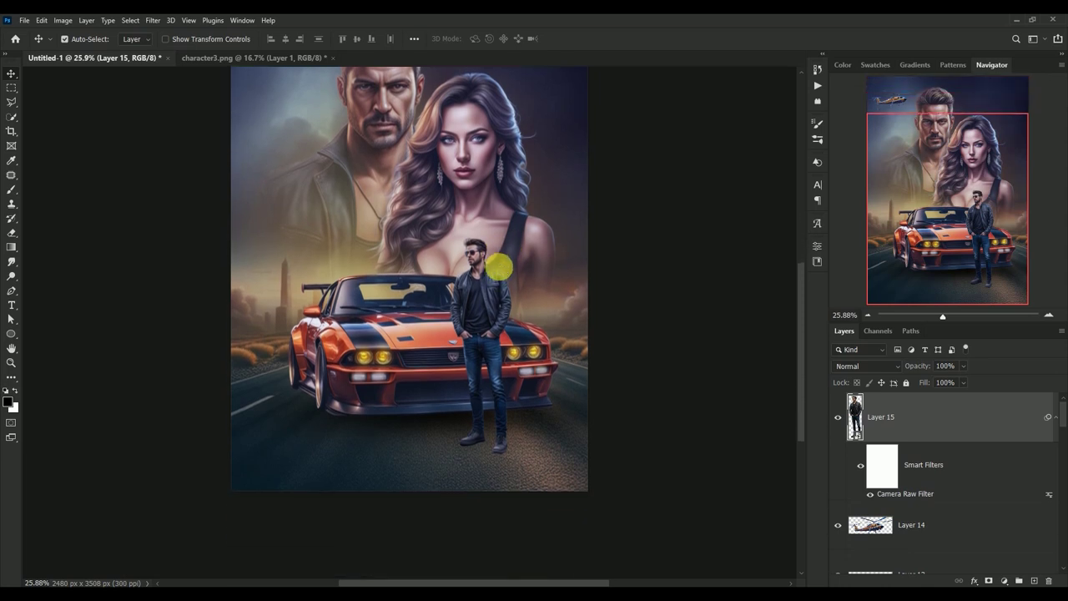
pyautogui.click(1055, 416)
pyautogui.moveTo(855, 417); pyautogui.dragTo(1039, 577)
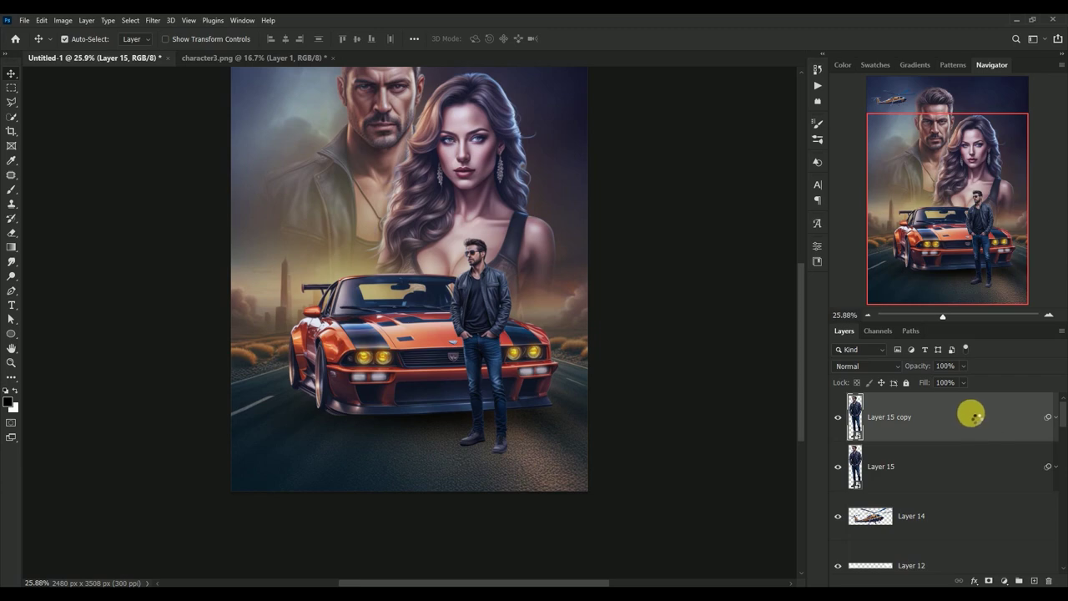
pyautogui.moveTo(970, 415); pyautogui.dragTo(967, 480)
pyautogui.rightClick(965, 470)
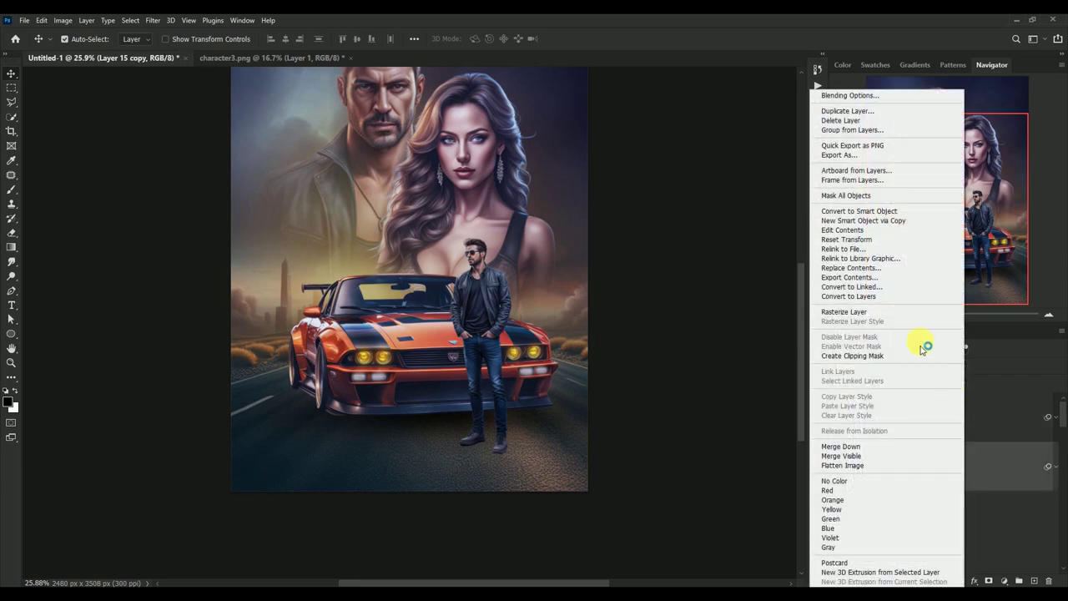
pyautogui.click(905, 310)
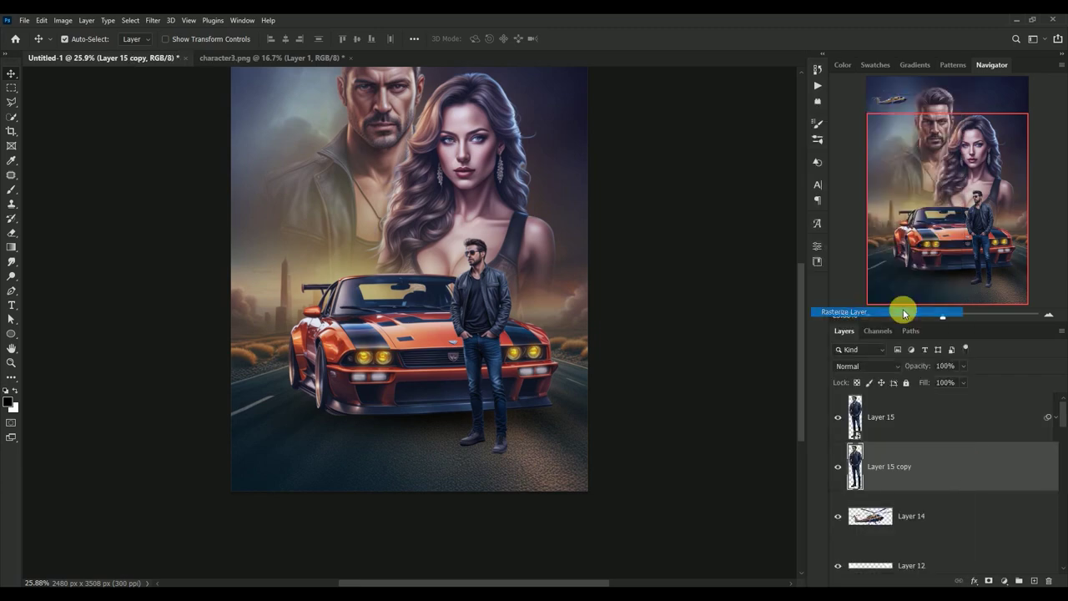
# Give the man's copy a black Color Overlay layer style.
pyautogui.doubleClick(971, 469)
pyautogui.click(698, 340)
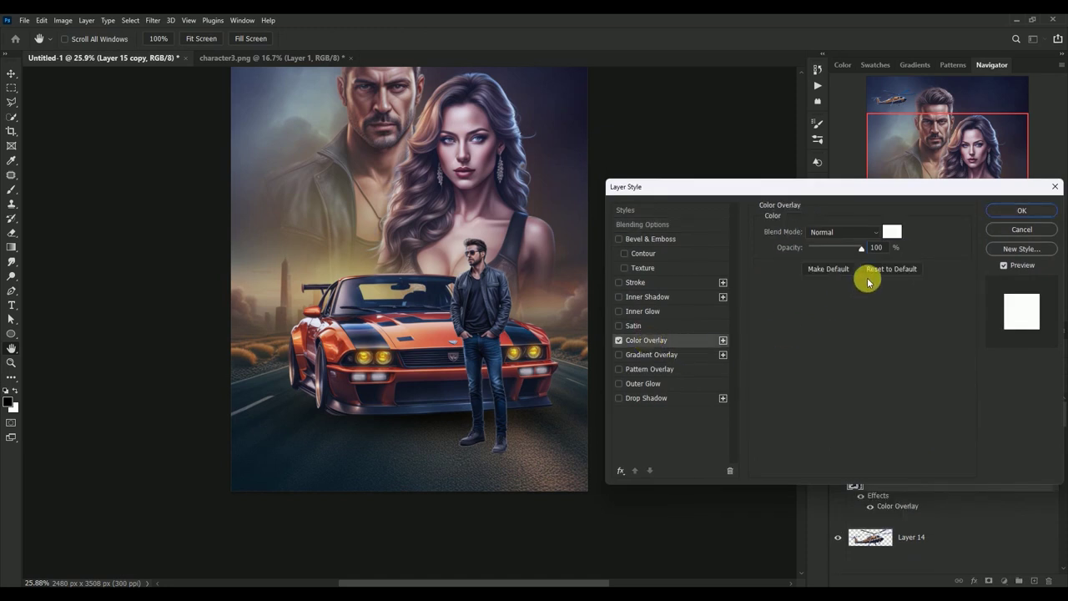
pyautogui.click(891, 232)
pyautogui.moveTo(722, 309); pyautogui.dragTo(641, 353)
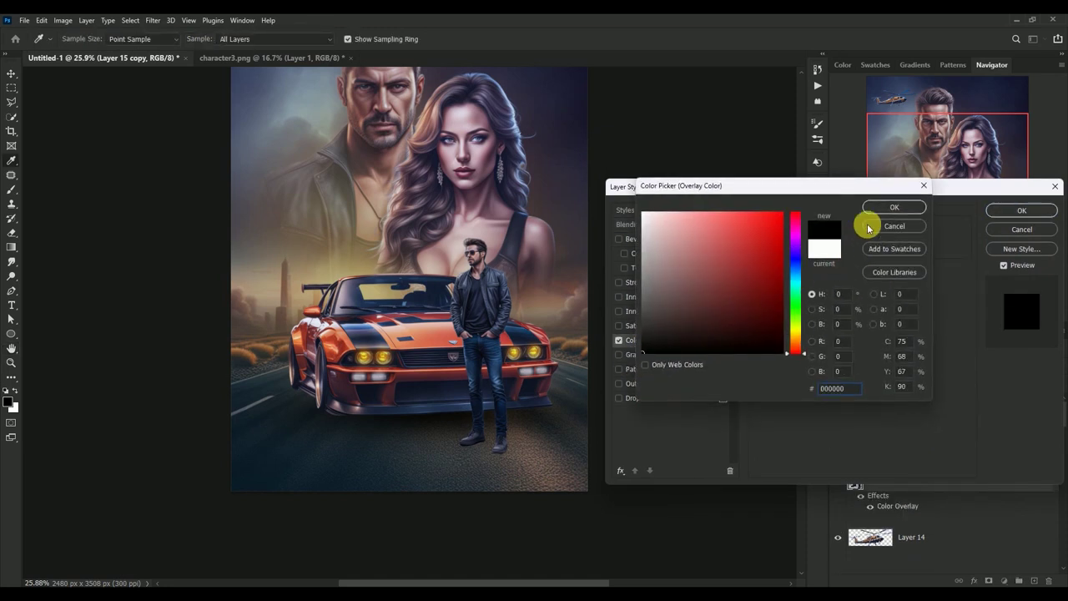
pyautogui.click(889, 208)
pyautogui.click(1019, 210)
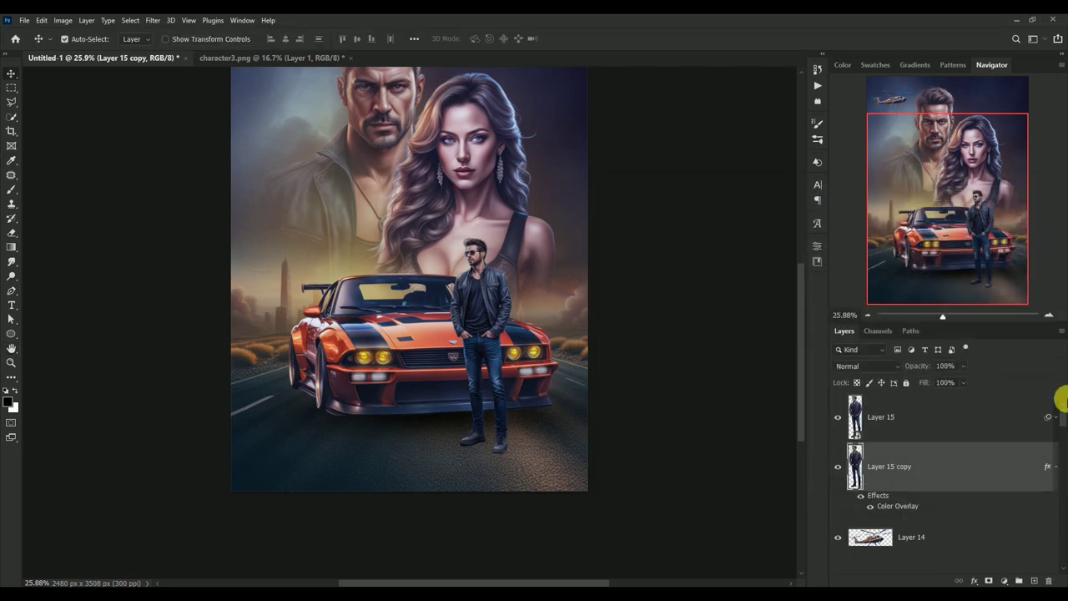
pyautogui.click(1056, 465)
# Rotate the black silhouette 180°, flip it vertically, and move it beneath the man's feet.
pyautogui.hotkey('ctrl', 't')
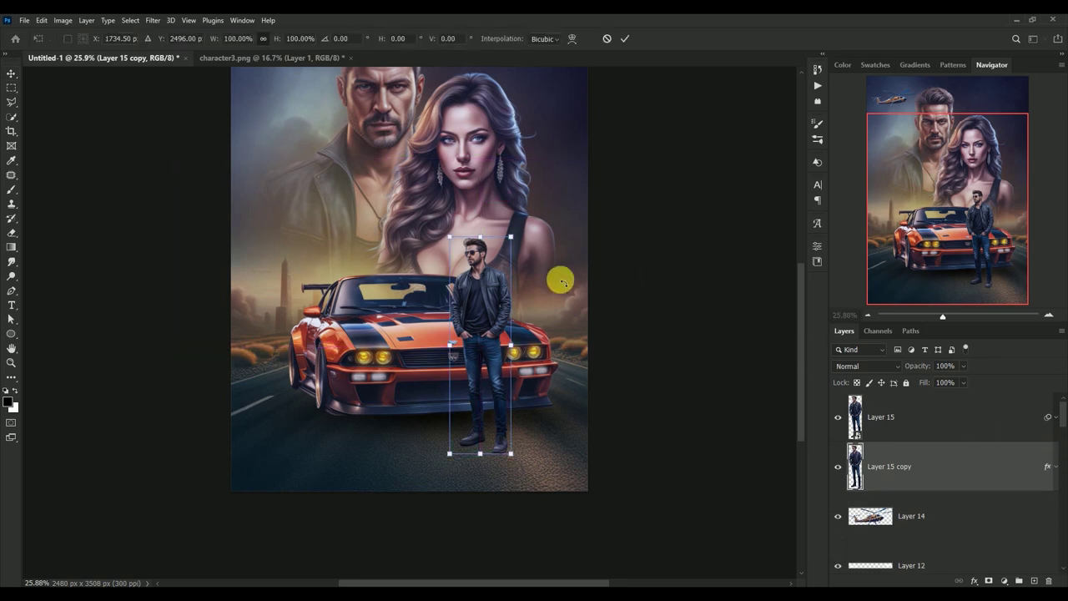
pyautogui.rightClick(490, 284)
pyautogui.click(510, 471)
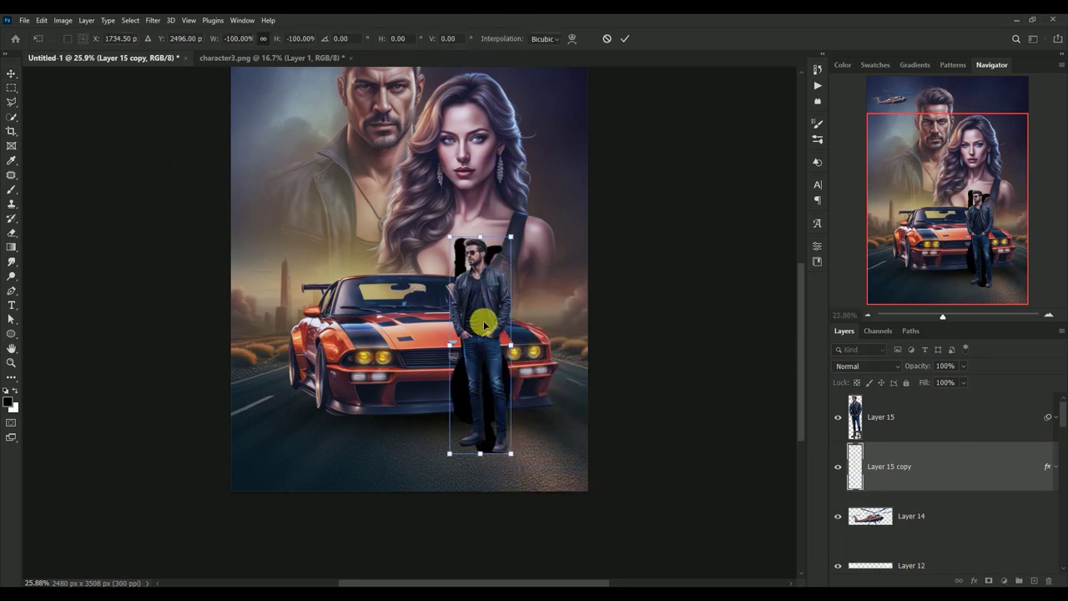
pyautogui.rightClick(484, 324)
pyautogui.click(503, 541)
pyautogui.moveTo(479, 338); pyautogui.dragTo(490, 456)
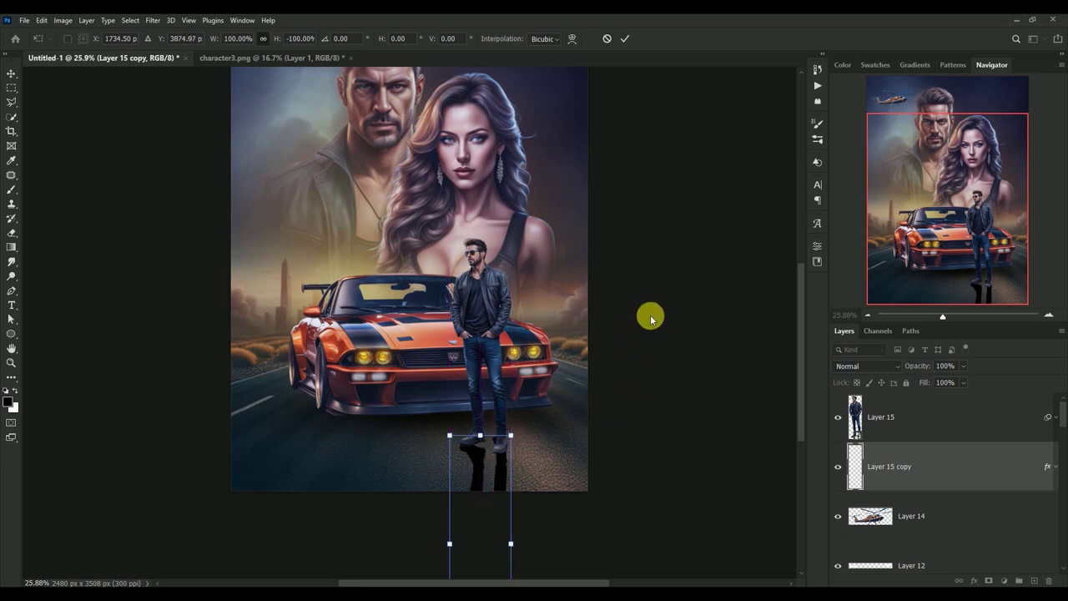
pyautogui.press('Return')
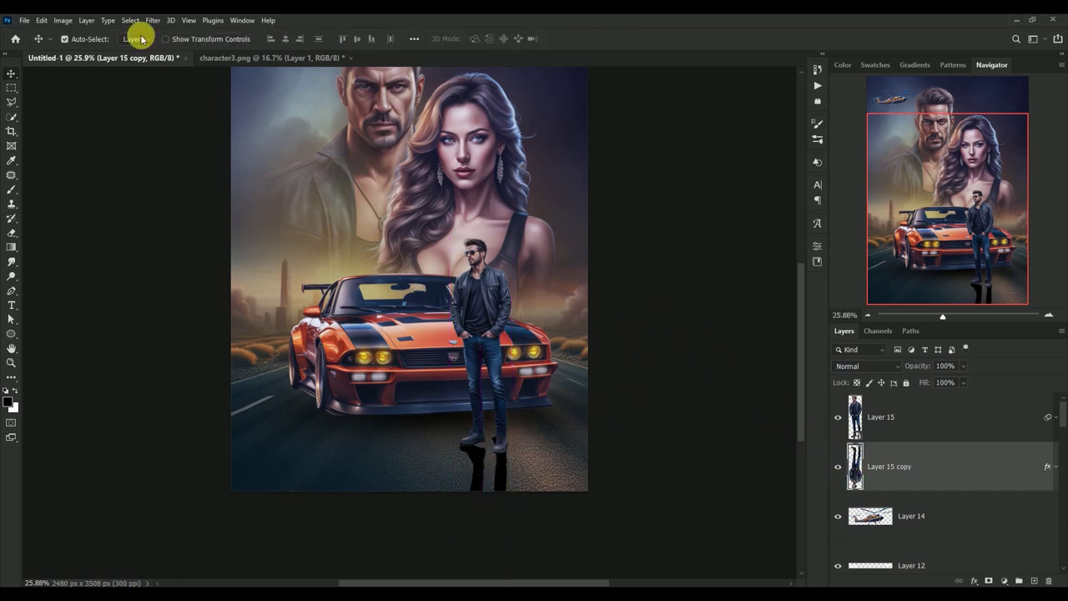
# Start Puppet Warp on Layer 15 copy and pin the reflection's legs at top and bottom.
pyautogui.click(40, 20)
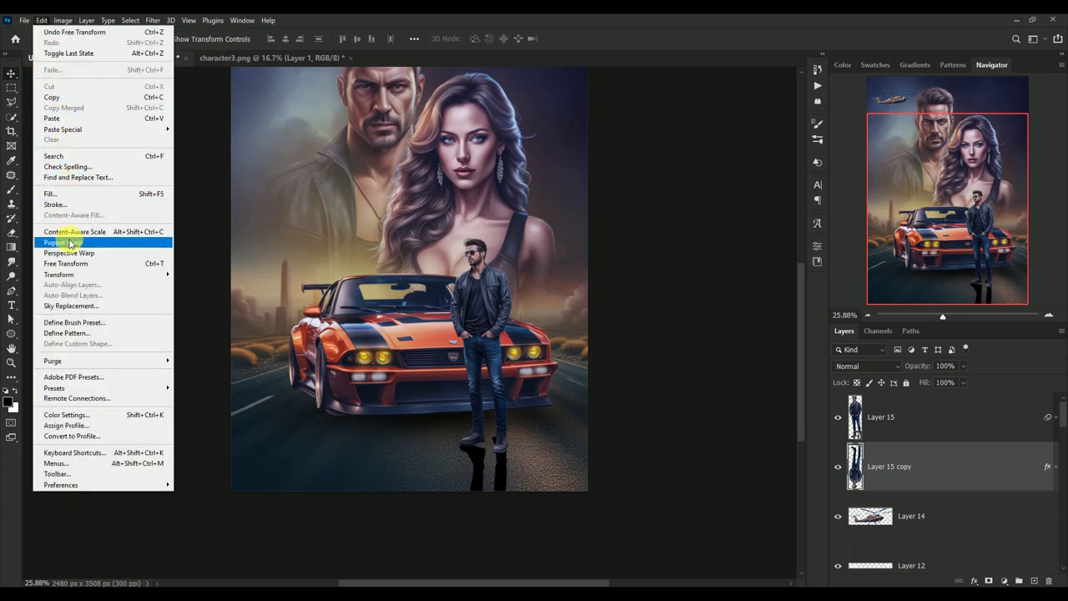
pyautogui.click(62, 243)
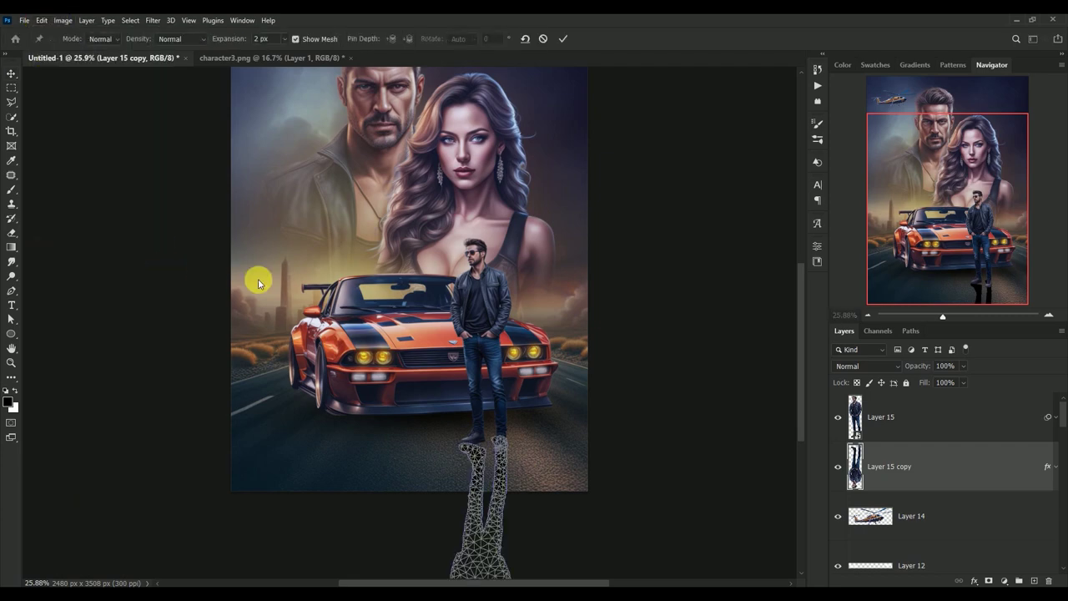
pyautogui.click(469, 449)
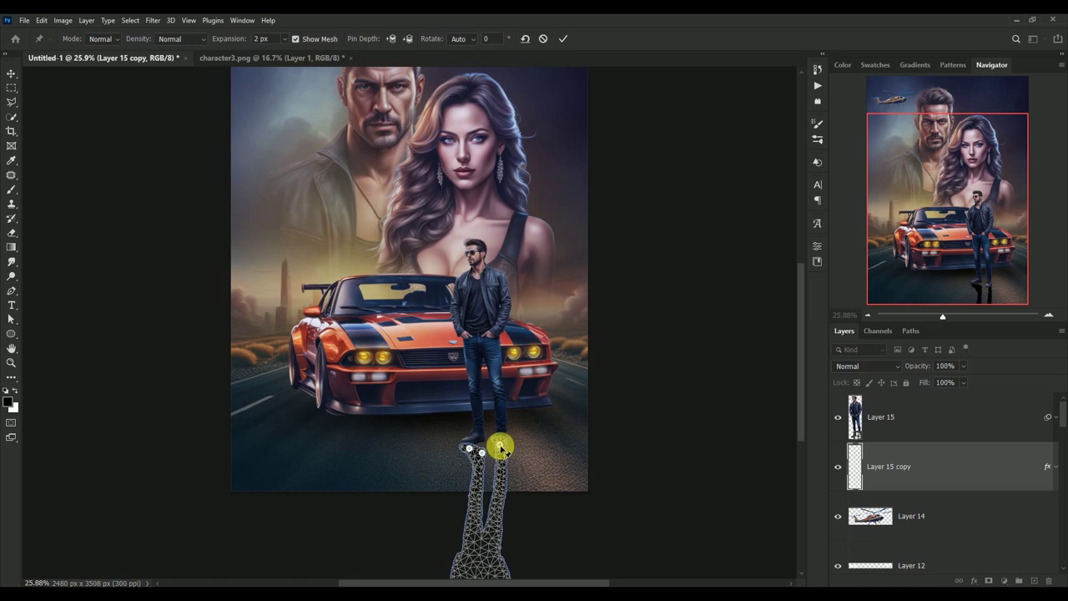
pyautogui.click(503, 519)
pyautogui.click(471, 507)
pyautogui.click(477, 571)
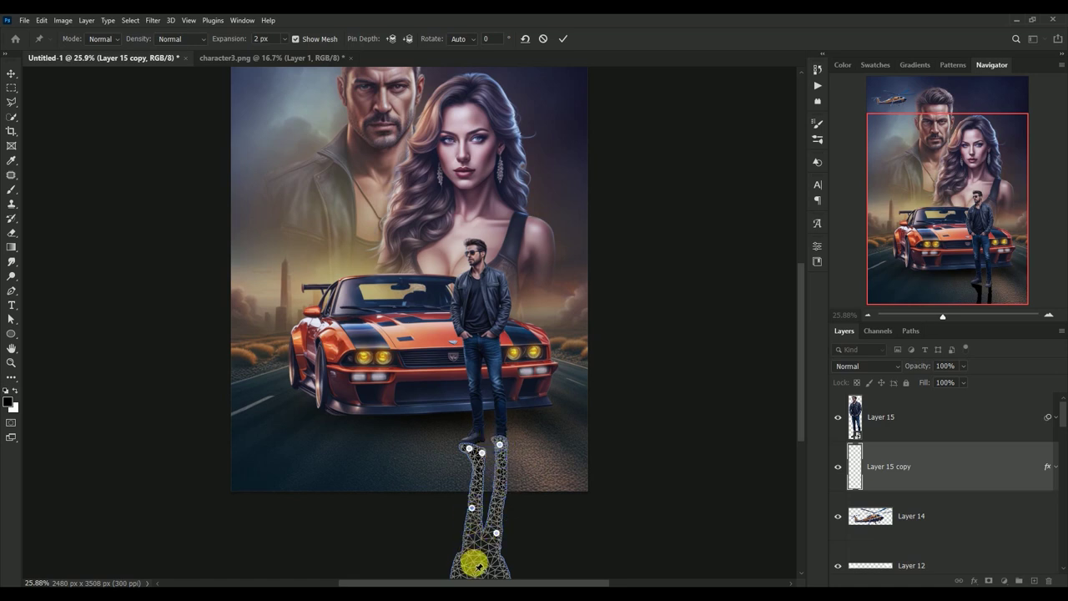
# Rotate the left and right reflected legs to meet the shoes and commit the warp.
pyautogui.click(478, 458)
pyautogui.moveTo(480, 460); pyautogui.dragTo(469, 446)
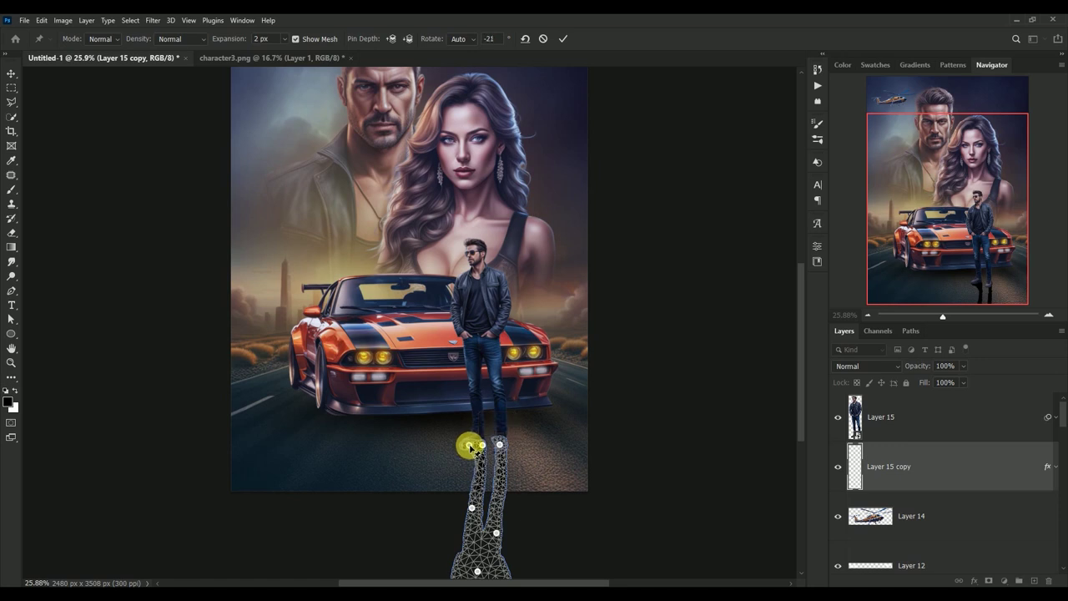
pyautogui.moveTo(499, 449)
pyautogui.mouseDown()
pyautogui.moveTo(504, 460)
pyautogui.moveTo(472, 450)
pyautogui.mouseUp()
pyautogui.click(467, 444)
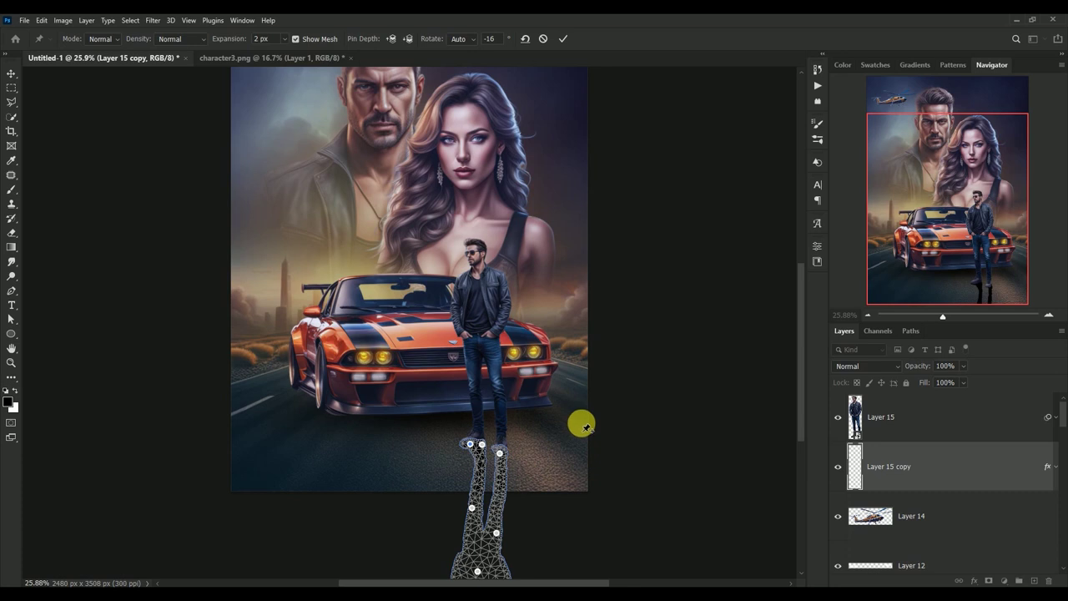
pyautogui.press('Return')
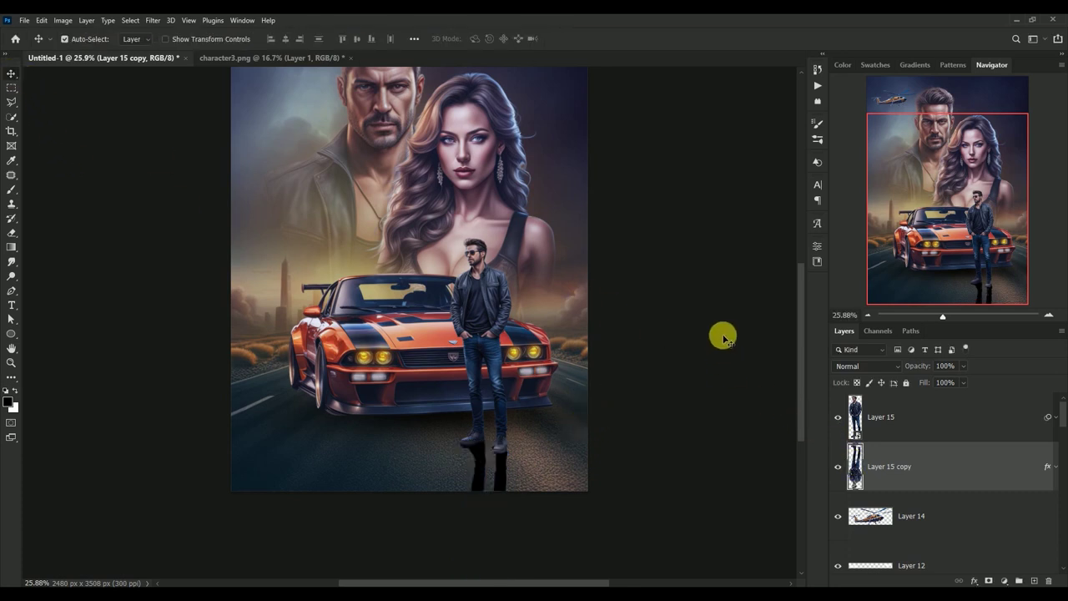
# Set Layer 15 copy to Soft Light at 60% opacity and compare it on and off.
pyautogui.click(848, 365)
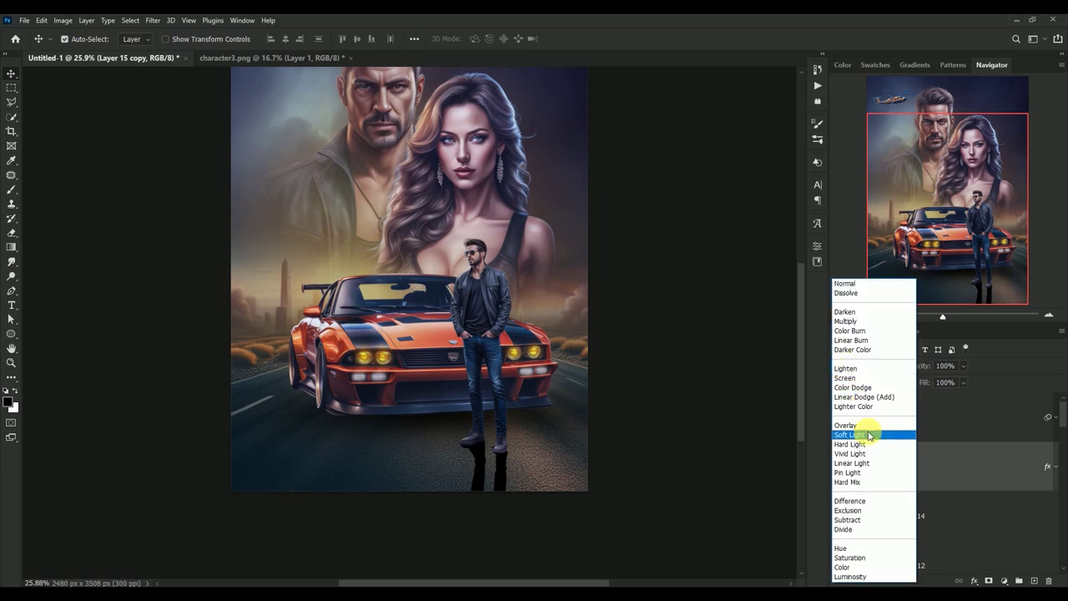
pyautogui.click(868, 434)
pyautogui.click(946, 366)
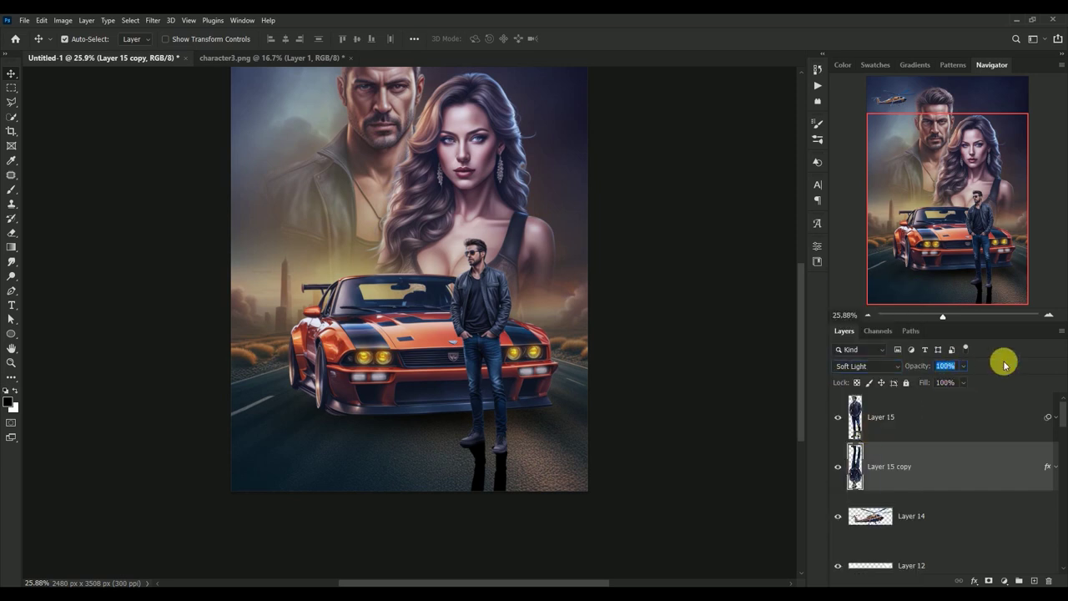
pyautogui.write('60')
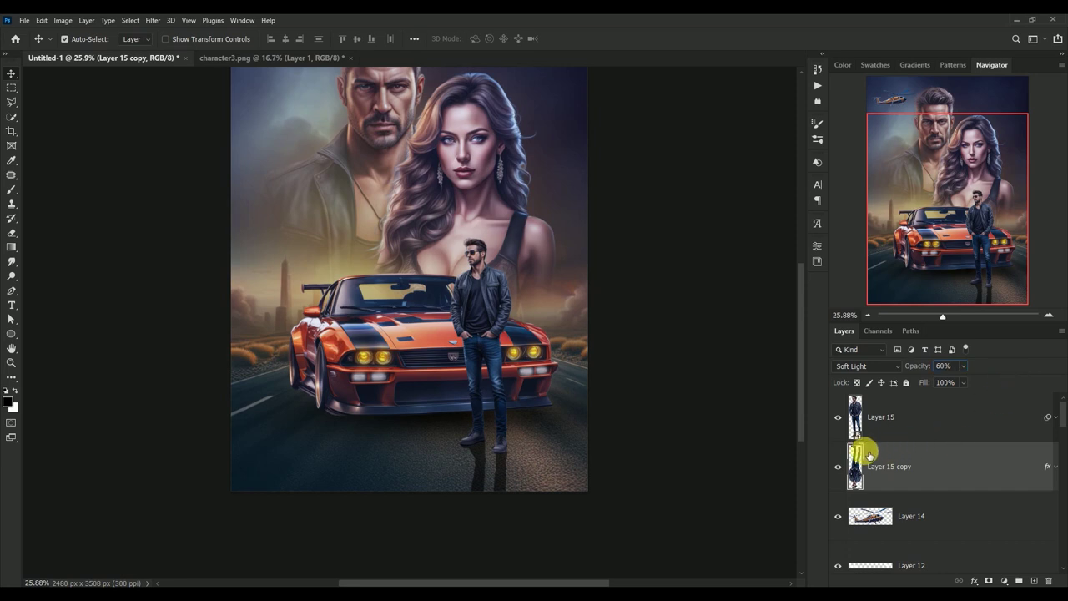
pyautogui.click(837, 467)
pyautogui.click(838, 467)
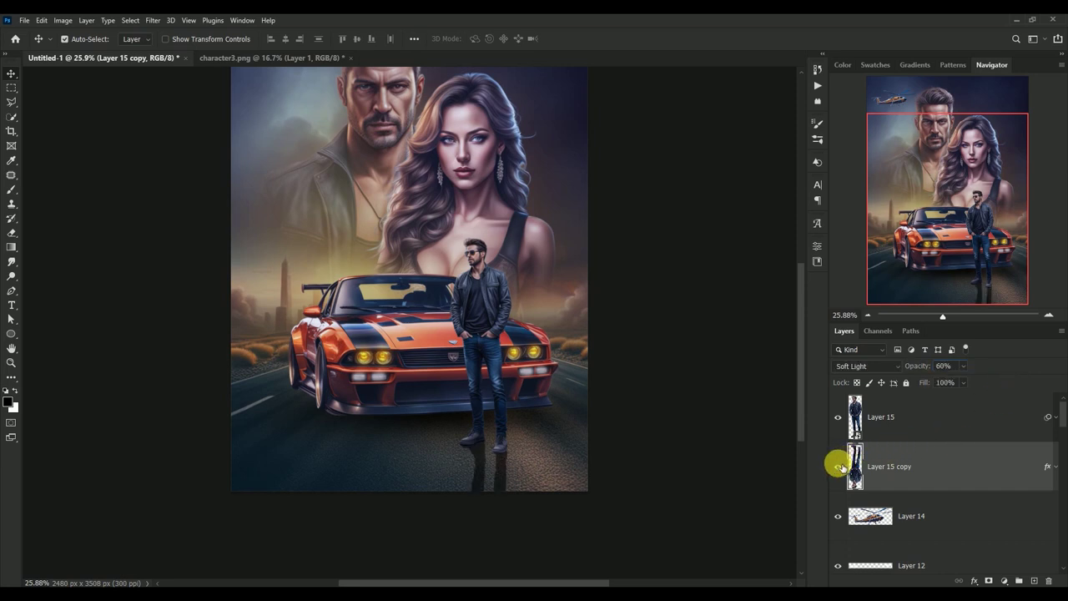
# Select the original man layer and close character3.png without saving.
pyautogui.click(922, 416)
pyautogui.scroll(3, 705, 261)
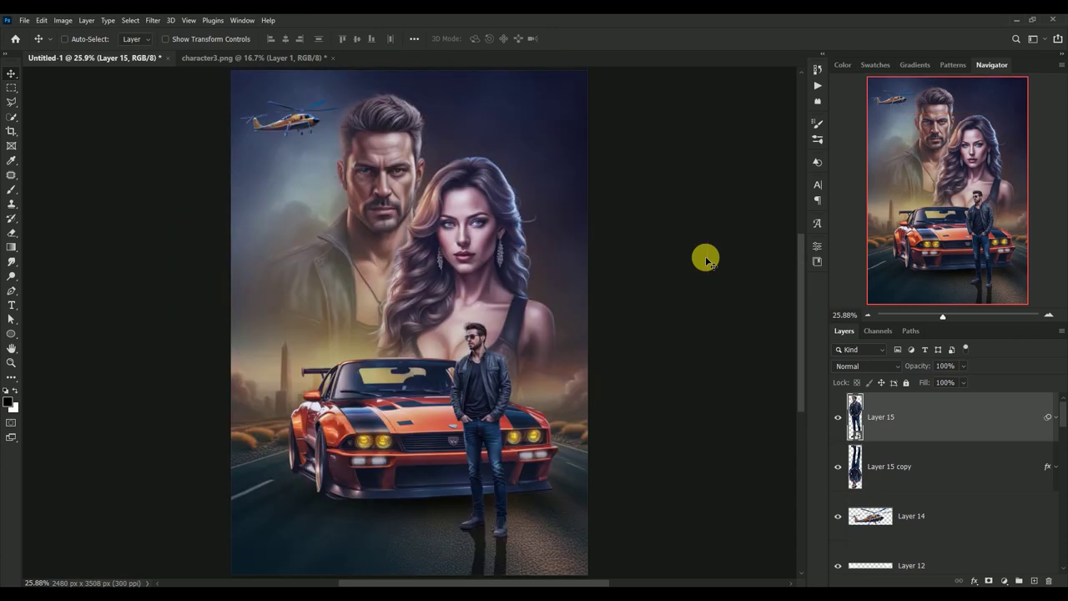
pyautogui.click(186, 59)
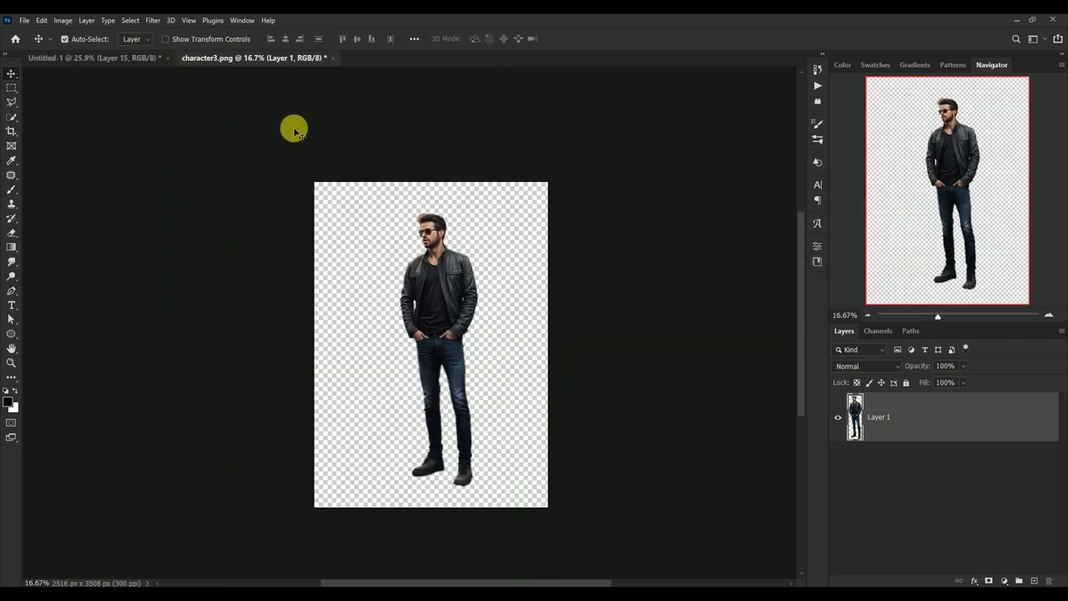
pyautogui.click(333, 58)
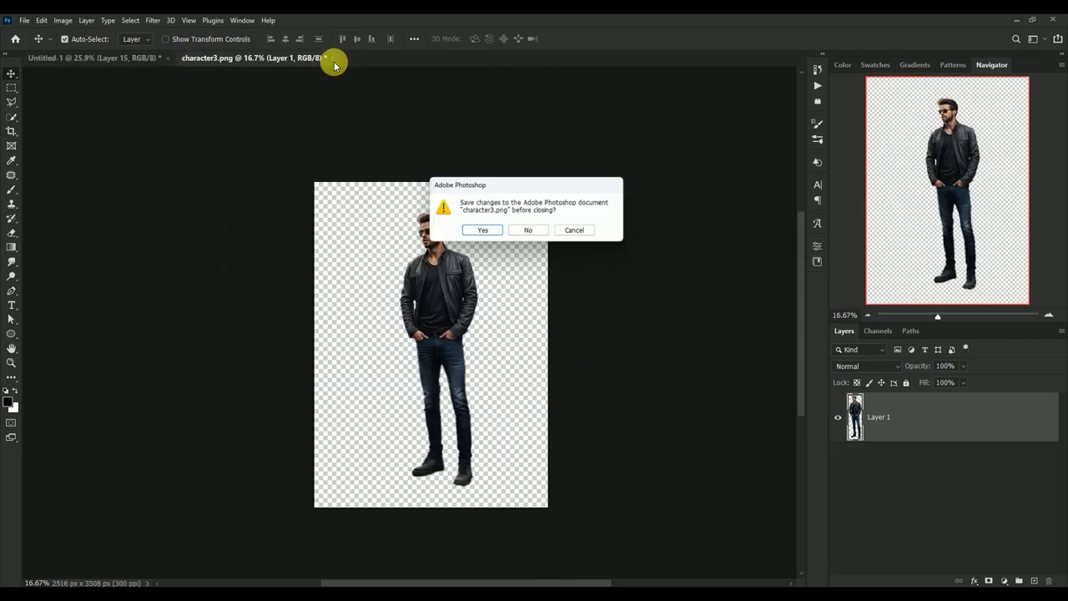
pyautogui.click(528, 232)
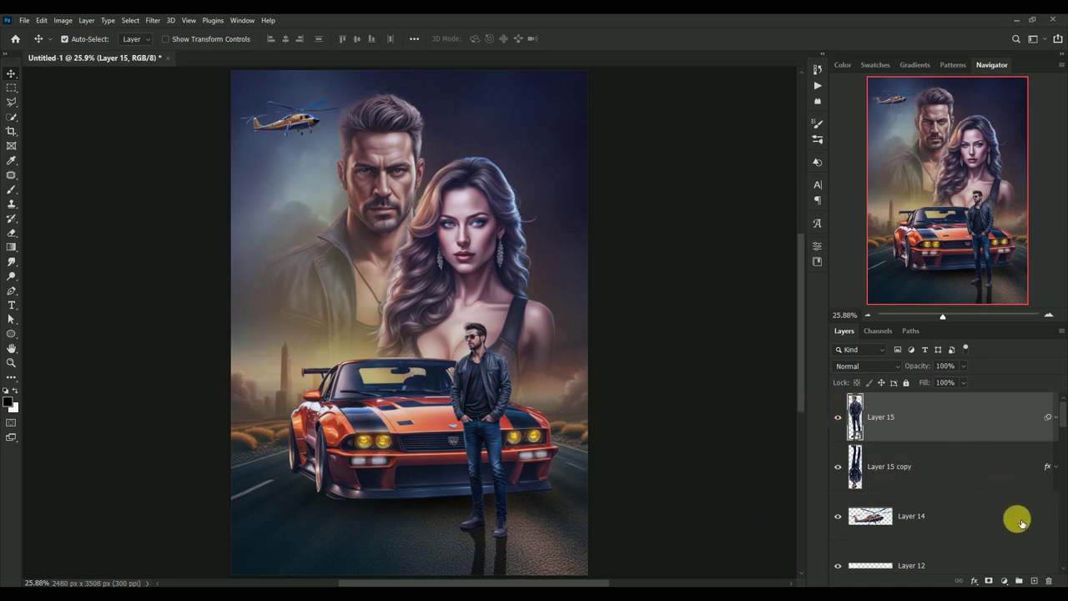
# Add a new layer clipped to the man, filled with 50% gray and set to Overlay.
pyautogui.click(1038, 573)
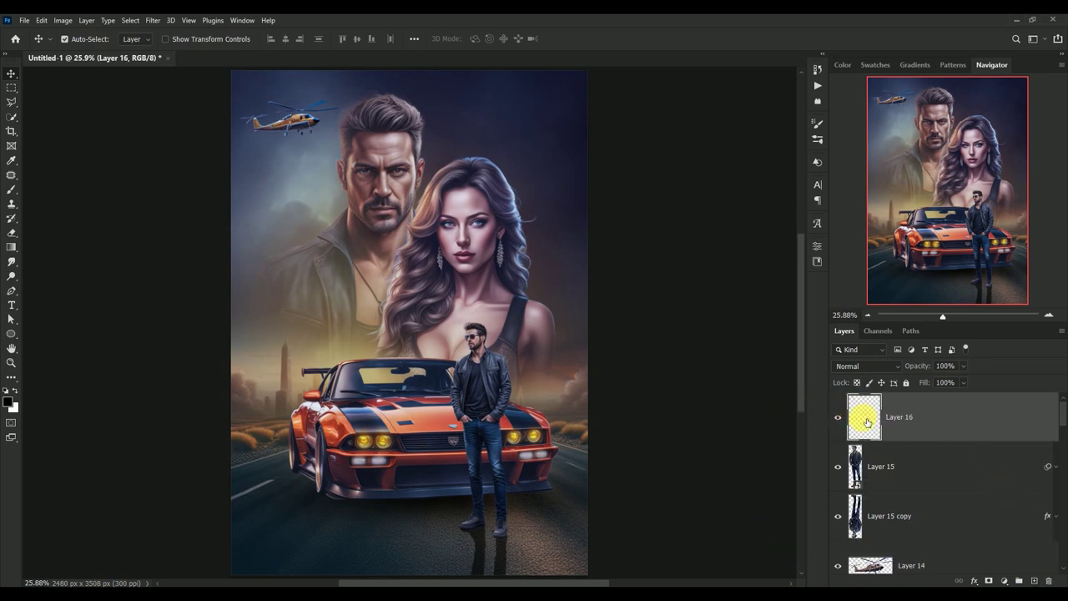
pyautogui.keyDown('alt'); pyautogui.click(859, 442); pyautogui.keyUp('alt')
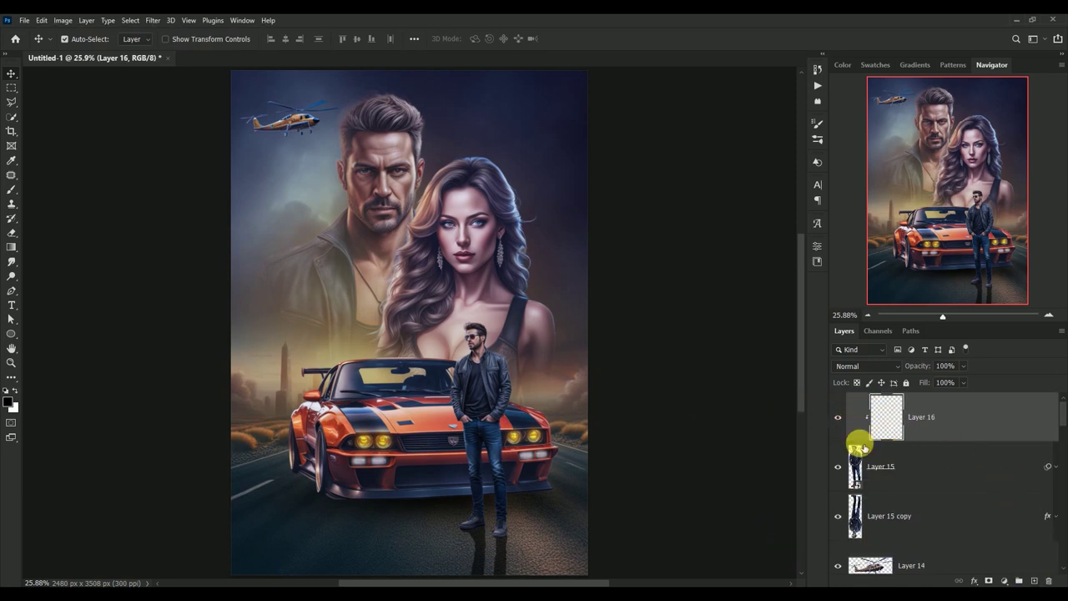
pyautogui.click(39, 20)
pyautogui.click(84, 193)
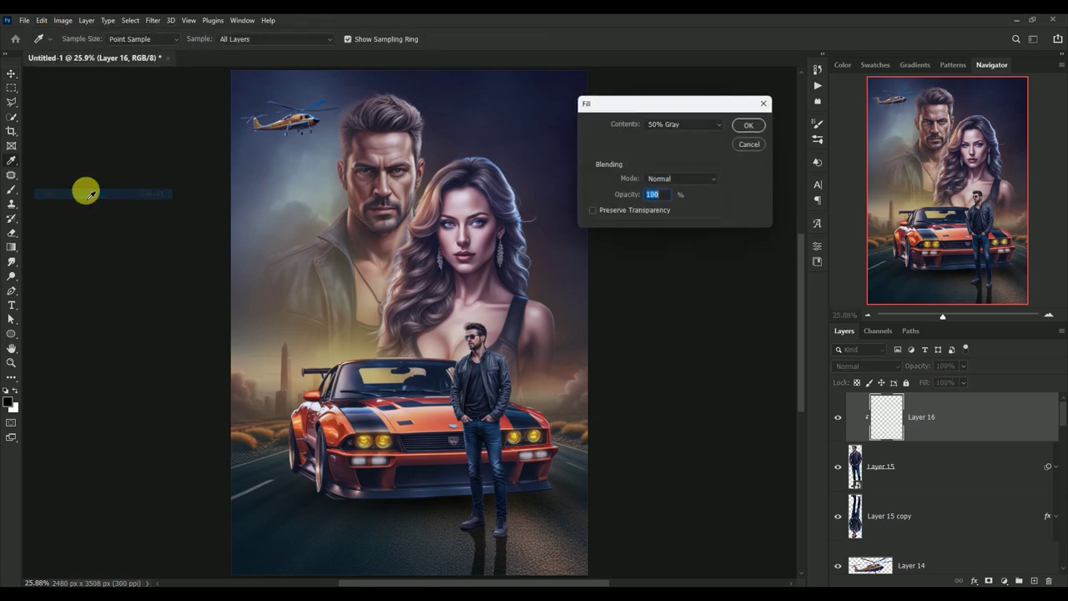
pyautogui.click(748, 125)
pyautogui.click(842, 365)
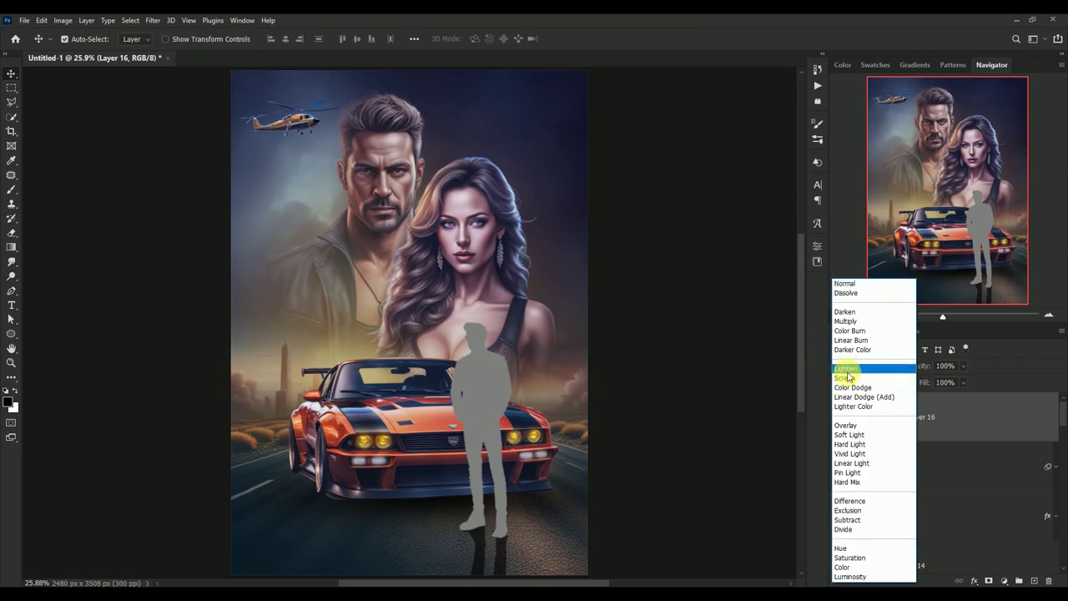
pyautogui.click(874, 421)
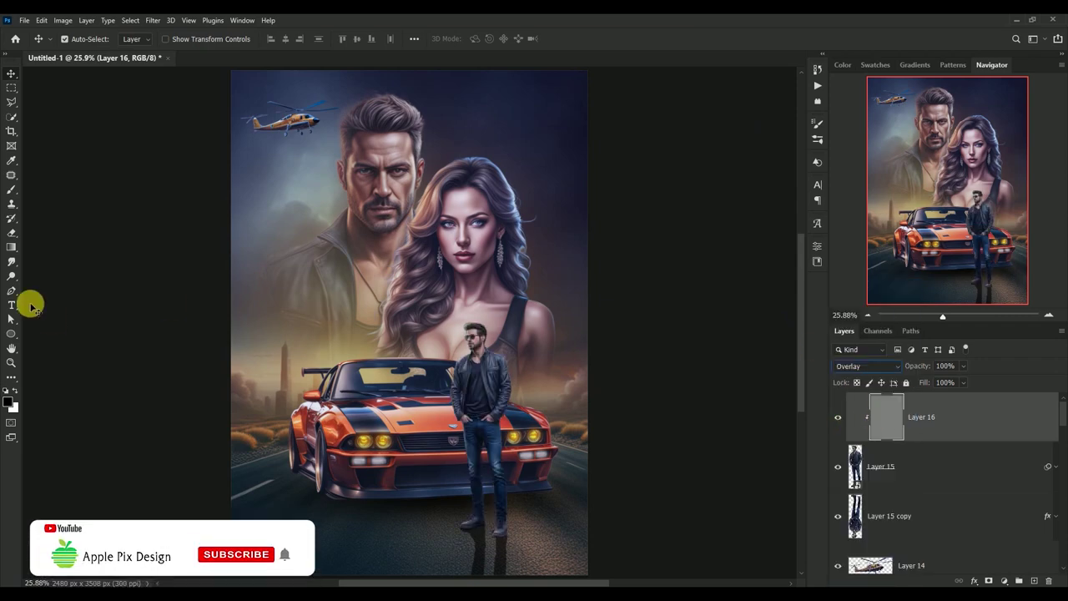
# Dodge highlights on the man's face, hair, jacket and jeans with a 150 brush.
pyautogui.click(12, 275)
pyautogui.scroll(3, 468, 334)
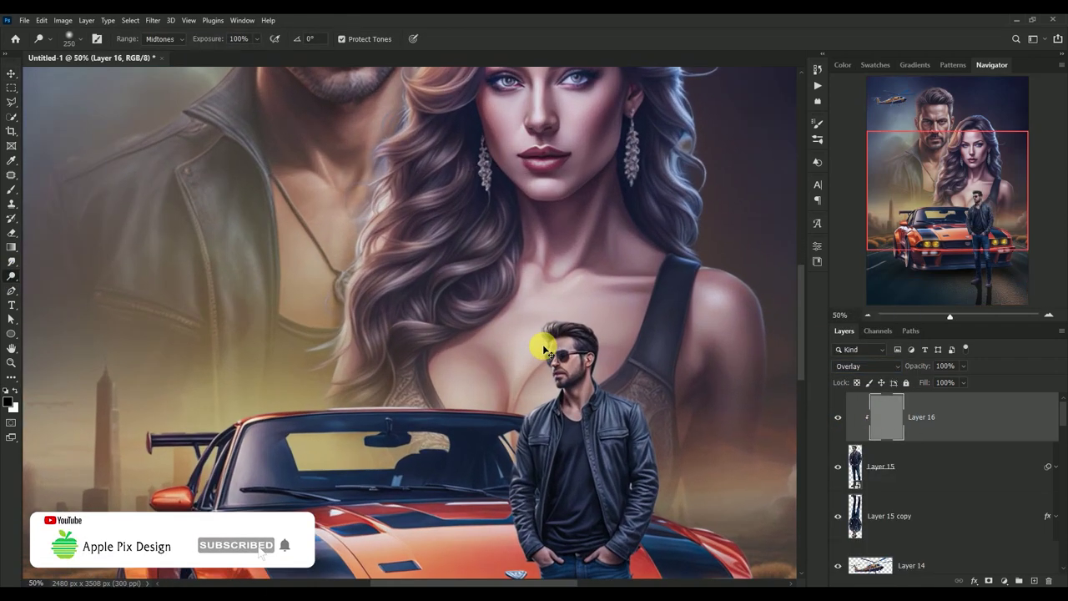
pyautogui.scroll(2, 455, 250)
pyautogui.press('[')
pyautogui.press('[')
pyautogui.press('[')
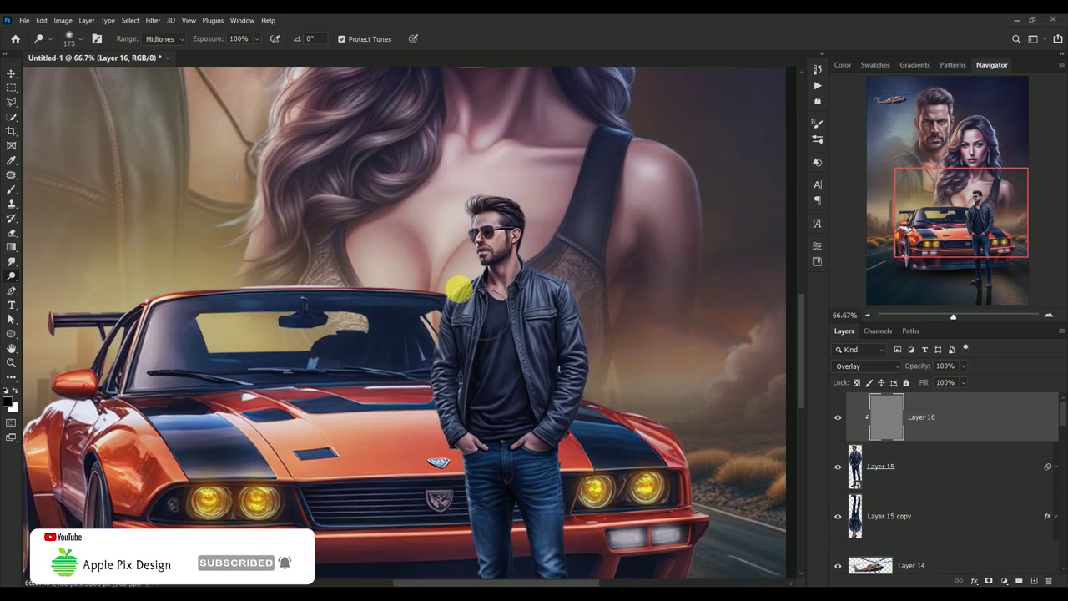
pyautogui.moveTo(465, 231)
pyautogui.mouseDown()
pyautogui.moveTo(472, 187)
pyautogui.moveTo(560, 400)
pyautogui.mouseUp()
pyautogui.moveTo(510, 325); pyautogui.dragTo(503, 160)
pyautogui.moveTo(479, 350)
pyautogui.mouseDown()
pyautogui.moveTo(557, 398)
pyautogui.moveTo(560, 476)
pyautogui.mouseUp()
# Burn shadows on the man's shirt, jacket and jeans at 50% exposure with a 125 brush.
pyautogui.click(12, 275)
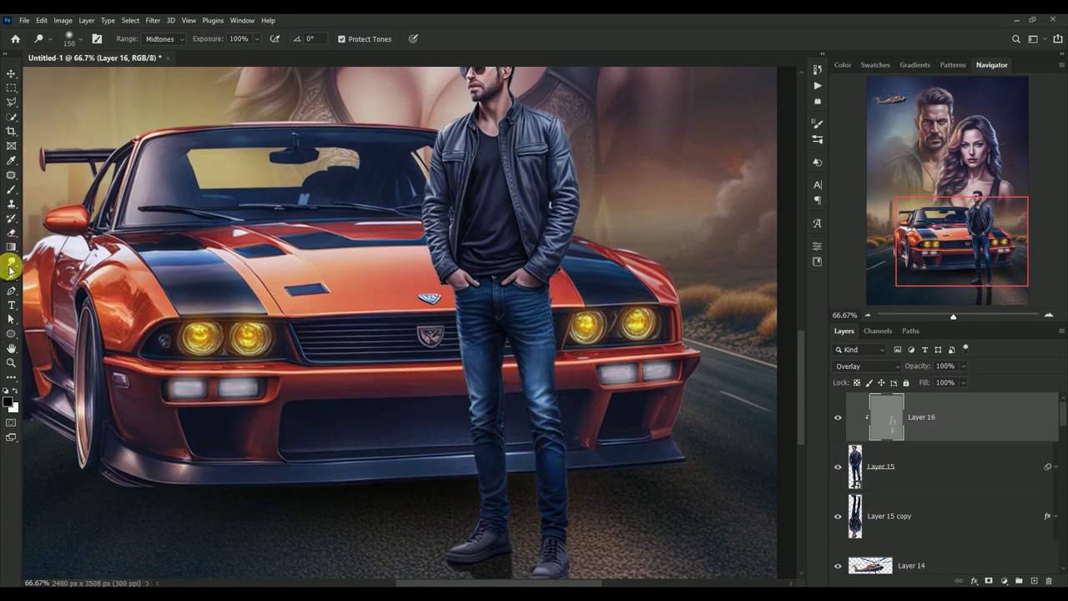
pyautogui.click(50, 284)
pyautogui.moveTo(189, 284); pyautogui.dragTo(195, 289)
pyautogui.press(']')
pyautogui.press(']')
pyautogui.press(']')
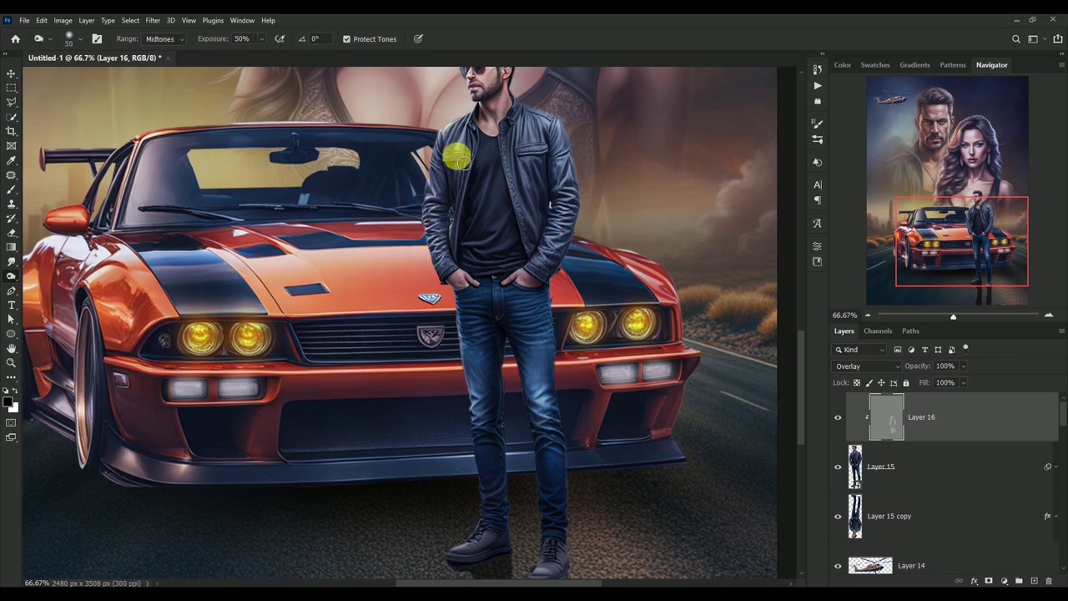
pyautogui.moveTo(486, 185)
pyautogui.mouseDown()
pyautogui.moveTo(506, 342)
pyautogui.moveTo(544, 443)
pyautogui.moveTo(500, 428)
pyautogui.moveTo(511, 465)
pyautogui.moveTo(546, 469)
pyautogui.mouseUp()
pyautogui.scroll(-3, 500, 428)
# Darken the man's hair edge, jacket edges and collar, then fit the poster in the window.
pyautogui.moveTo(490, 259); pyautogui.dragTo(496, 370)
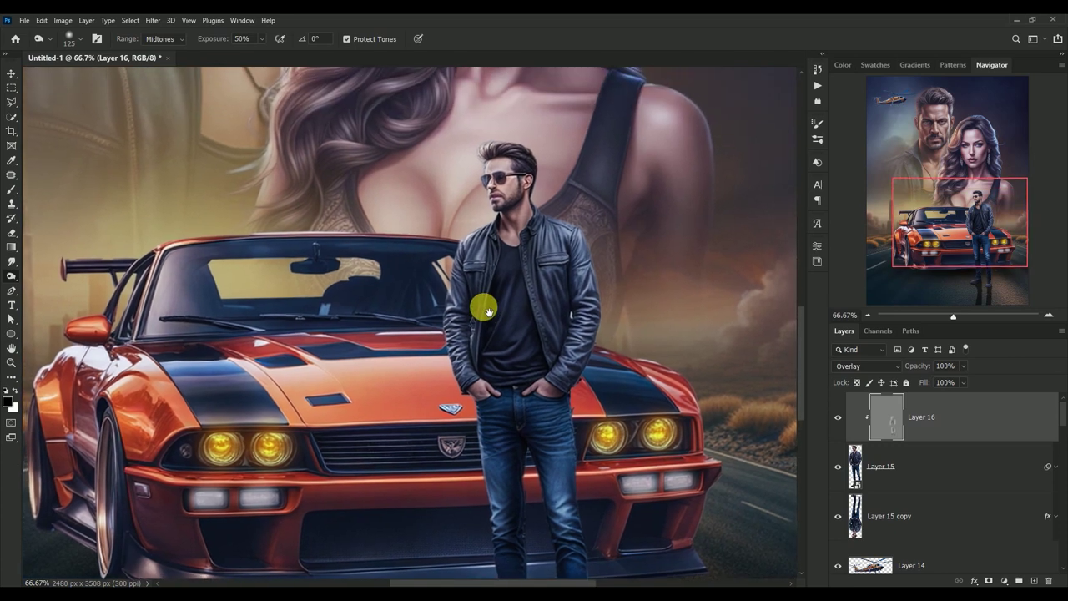
pyautogui.moveTo(484, 136)
pyautogui.mouseDown()
pyautogui.moveTo(520, 131)
pyautogui.moveTo(600, 258)
pyautogui.mouseUp()
pyautogui.moveTo(460, 228); pyautogui.dragTo(470, 227)
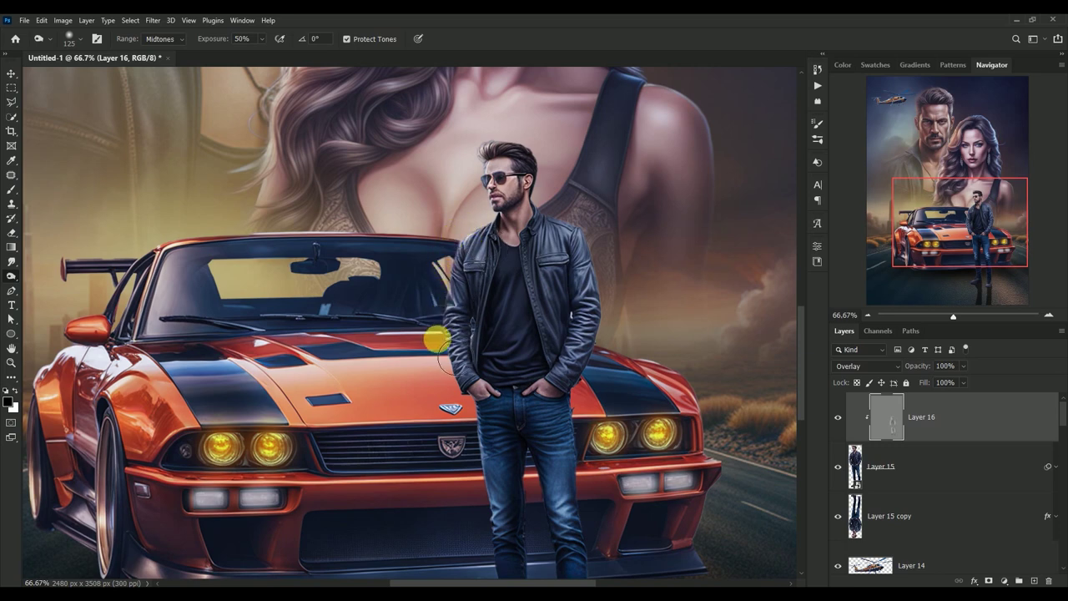
pyautogui.moveTo(470, 227); pyautogui.dragTo(431, 367)
pyautogui.click(838, 416)
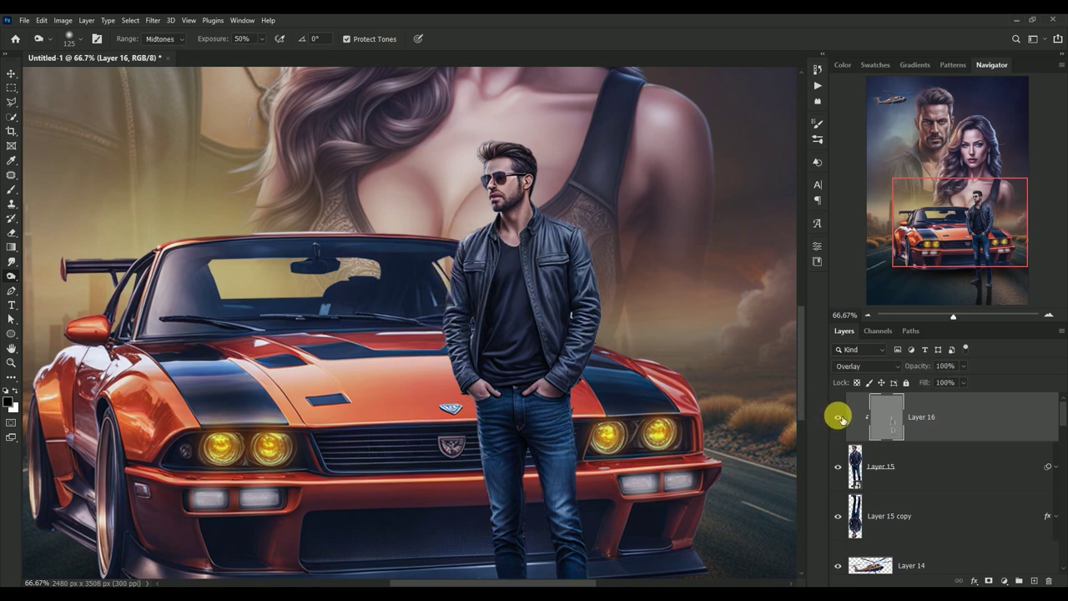
pyautogui.press('[')
pyautogui.press('[')
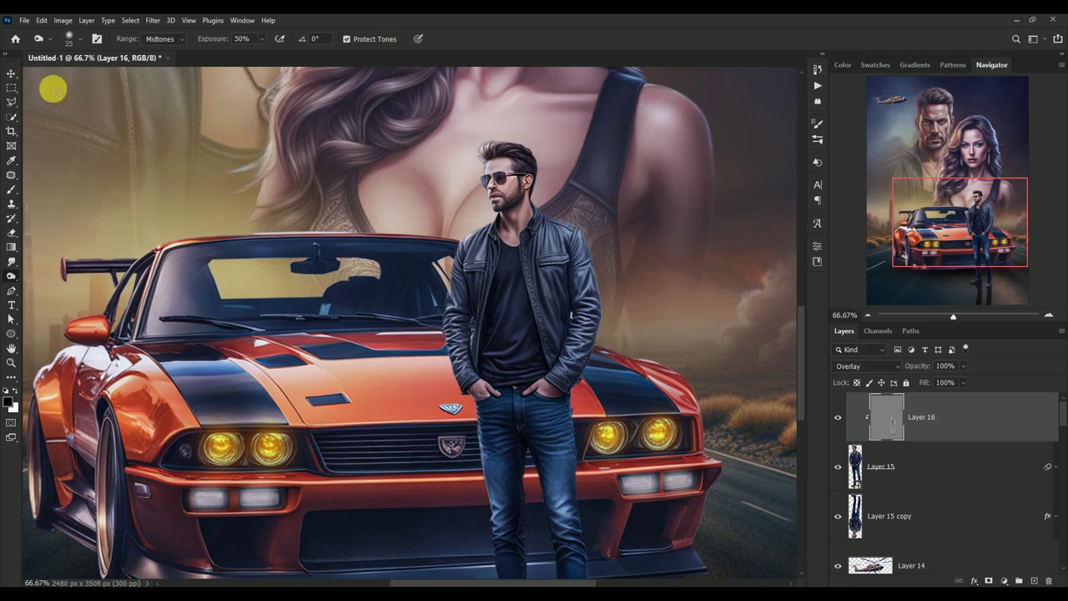
pyautogui.click(11, 74)
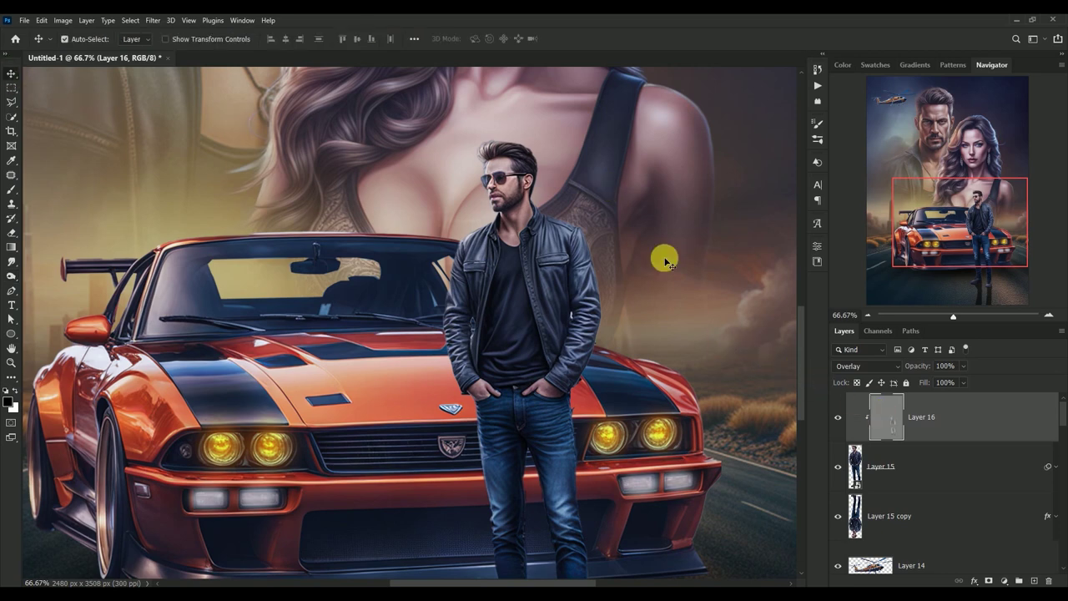
pyautogui.hotkey('ctrl', '0')
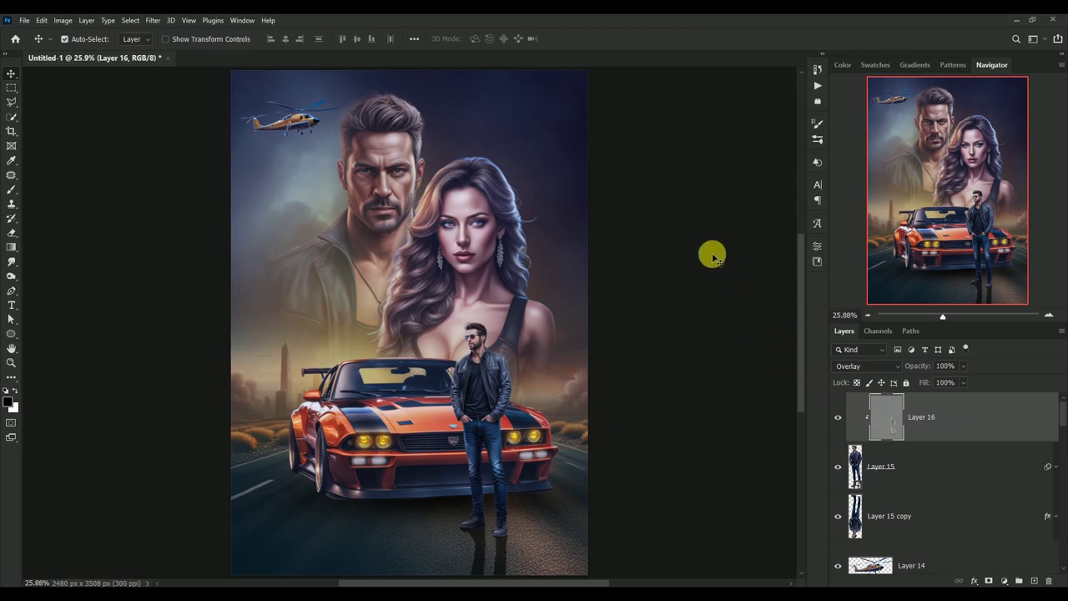
# Stamp all visible layers into Layer 17 and convert it to a smart object.
pyautogui.hotkey('ctrl', 'shift', 'alt', 'e')
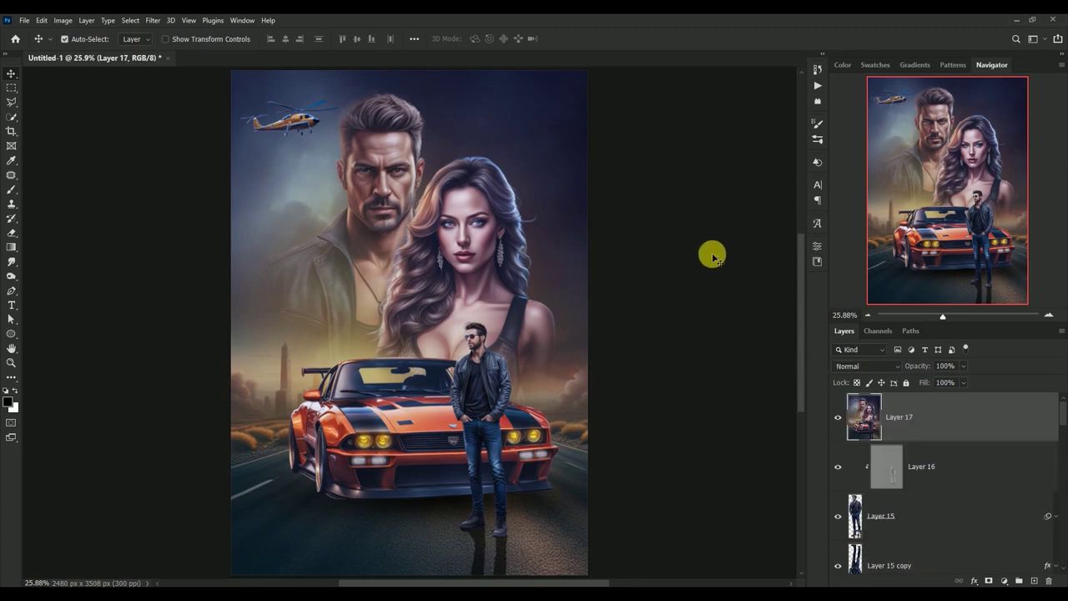
pyautogui.rightClick(956, 419)
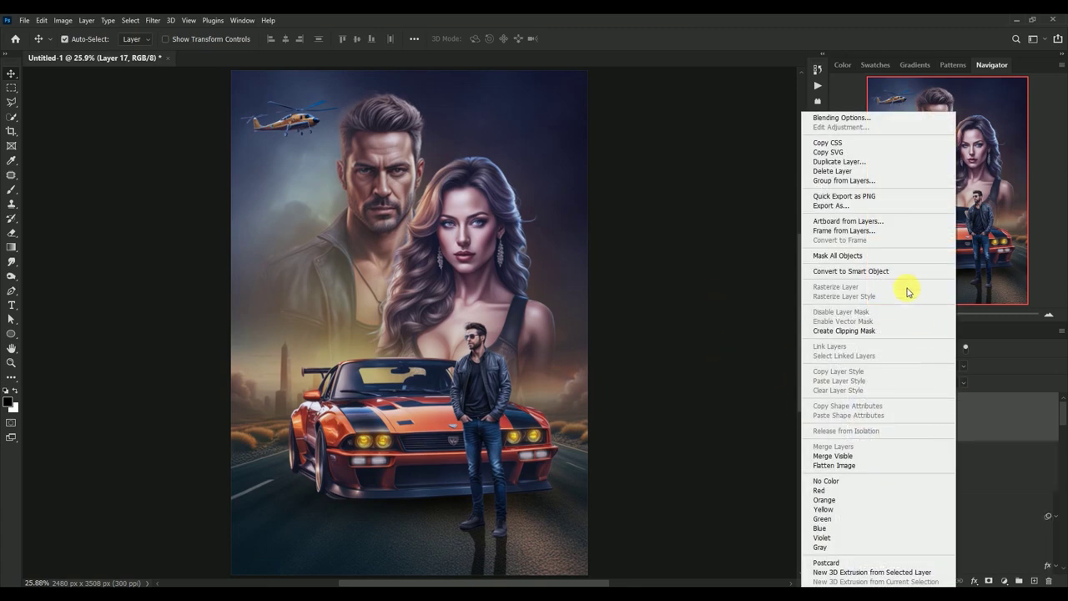
pyautogui.click(899, 274)
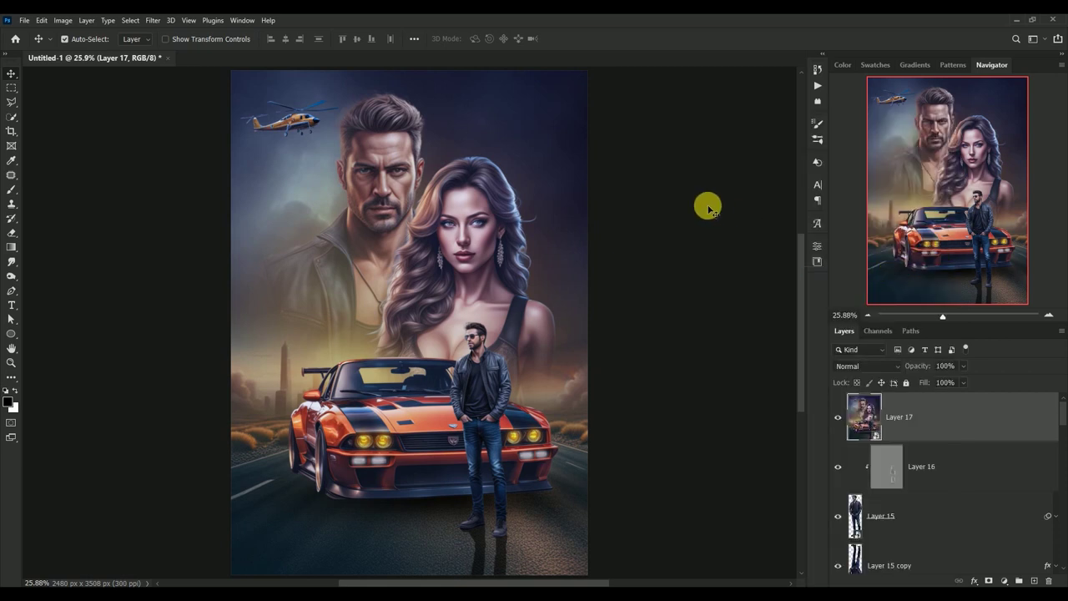
pyautogui.click(152, 20)
pyautogui.moveTo(175, 275)
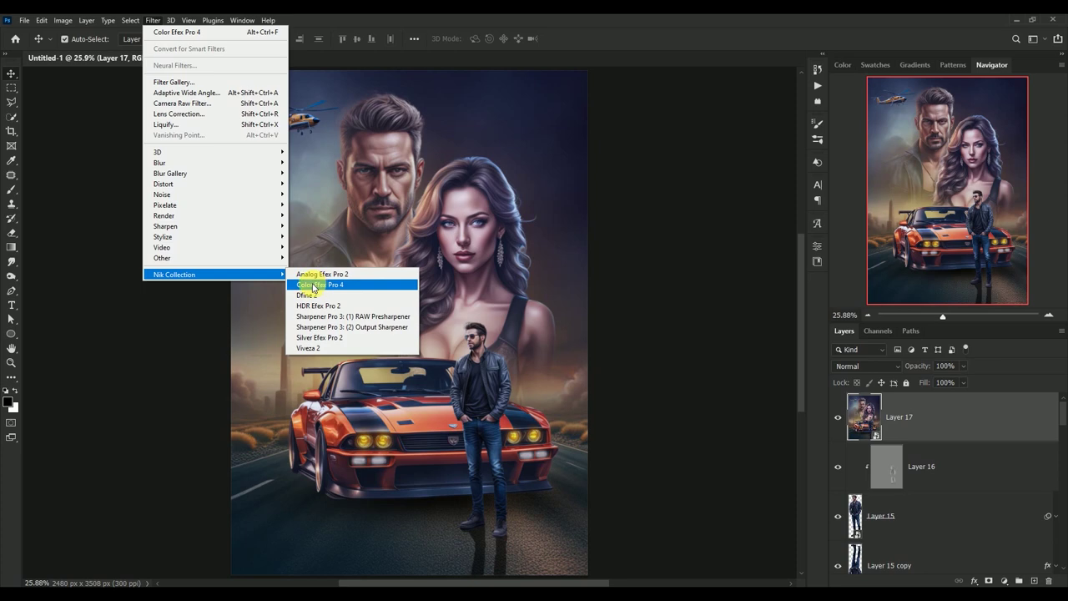
# In Color Efex Pro 4, apply Cross Processing T01 and add Detail Extractor at 7%.
pyautogui.click(314, 286)
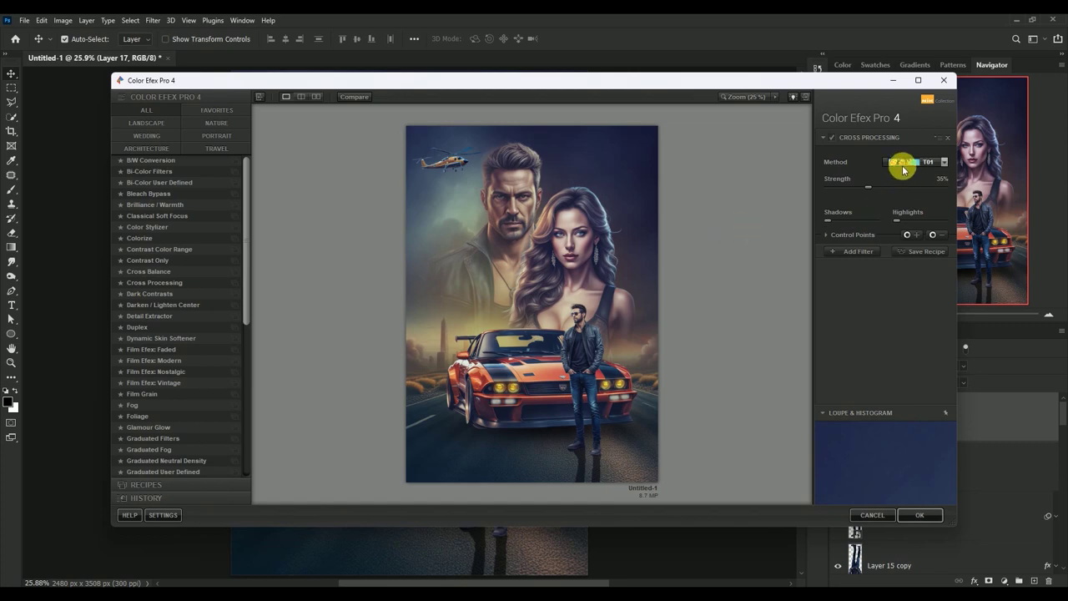
pyautogui.click(902, 162)
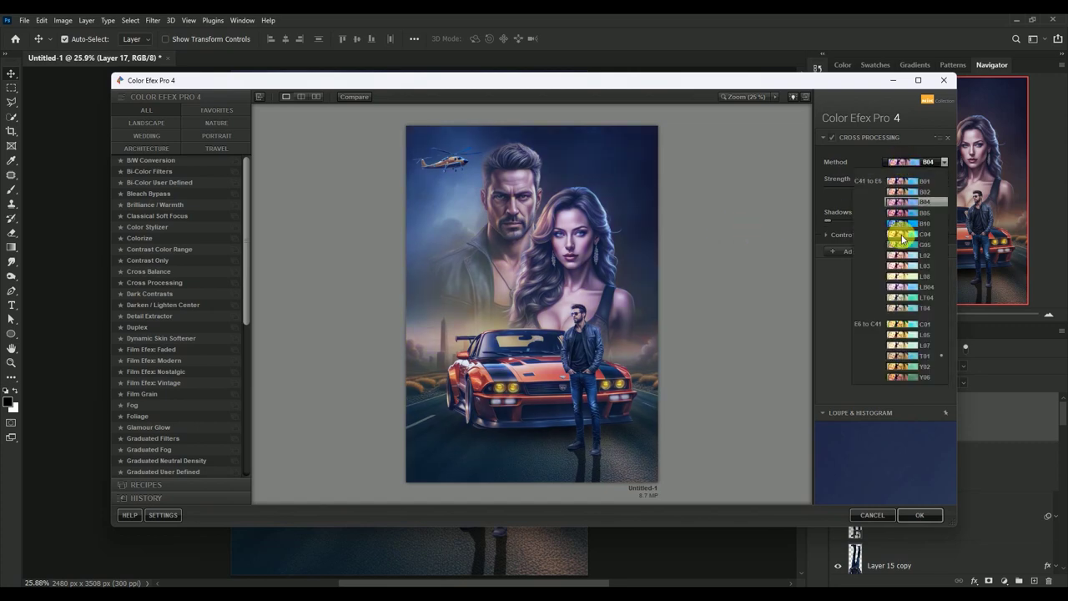
pyautogui.click(903, 357)
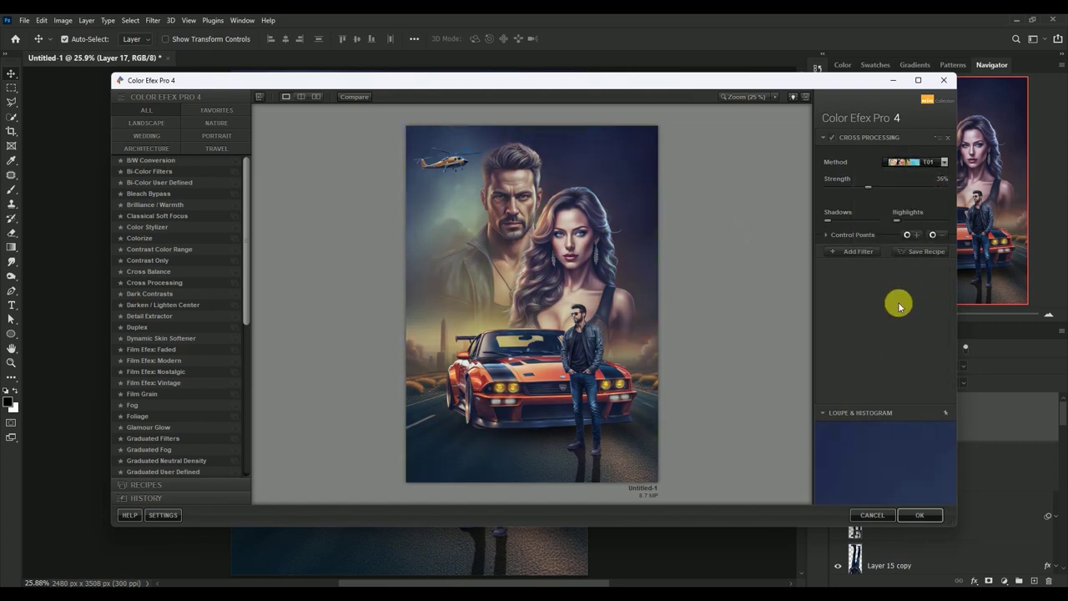
pyautogui.click(858, 251)
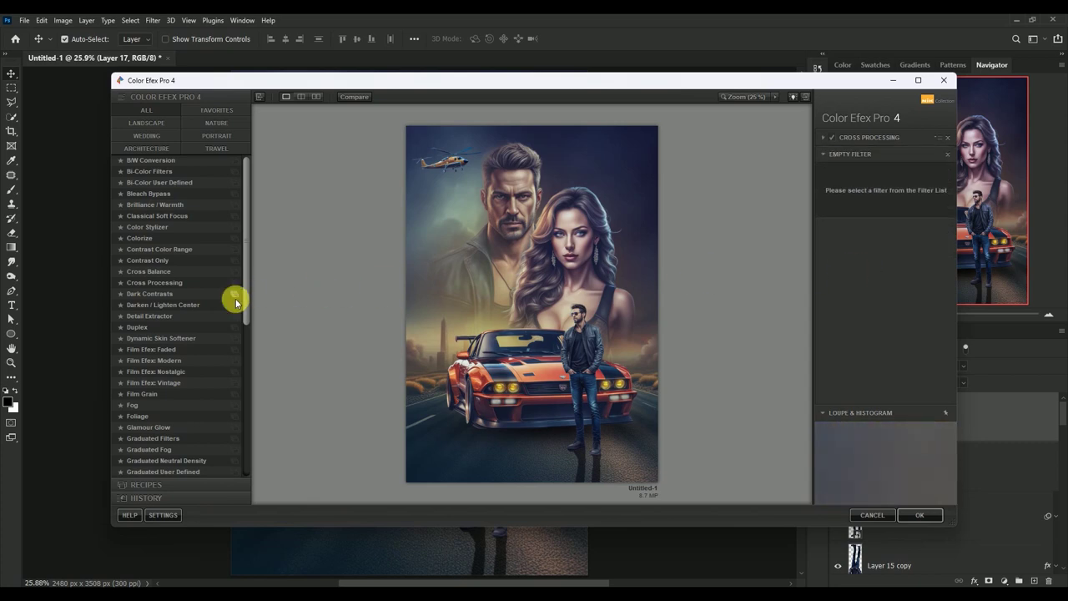
pyautogui.click(150, 315)
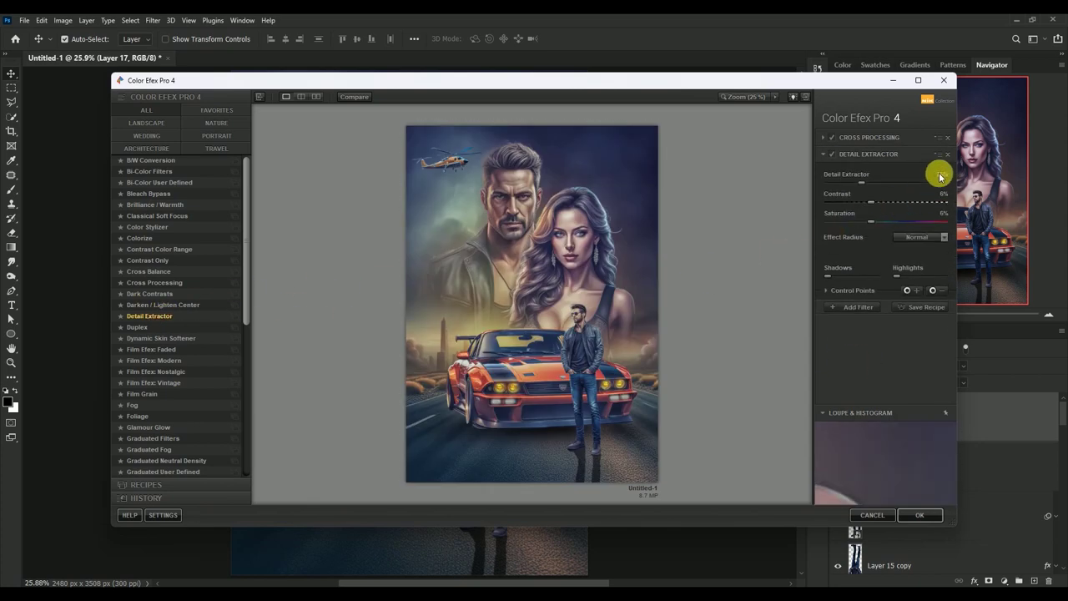
pyautogui.click(939, 174)
pyautogui.write('7')
pyautogui.press('Return')
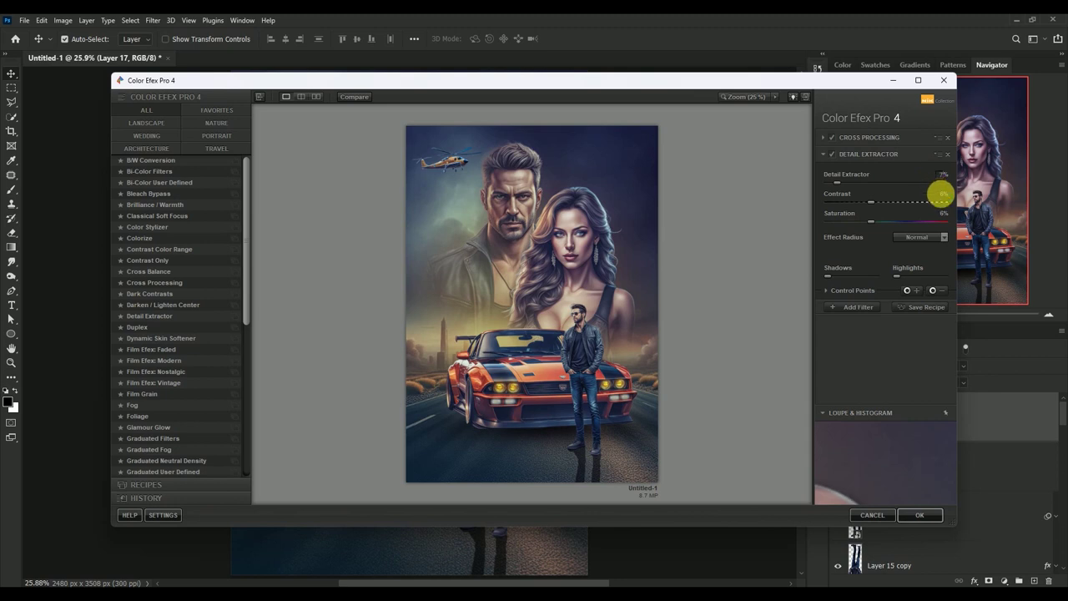
# Add Brilliance / Warmth with 10% saturation and apply the Color Efex grade.
pyautogui.click(859, 307)
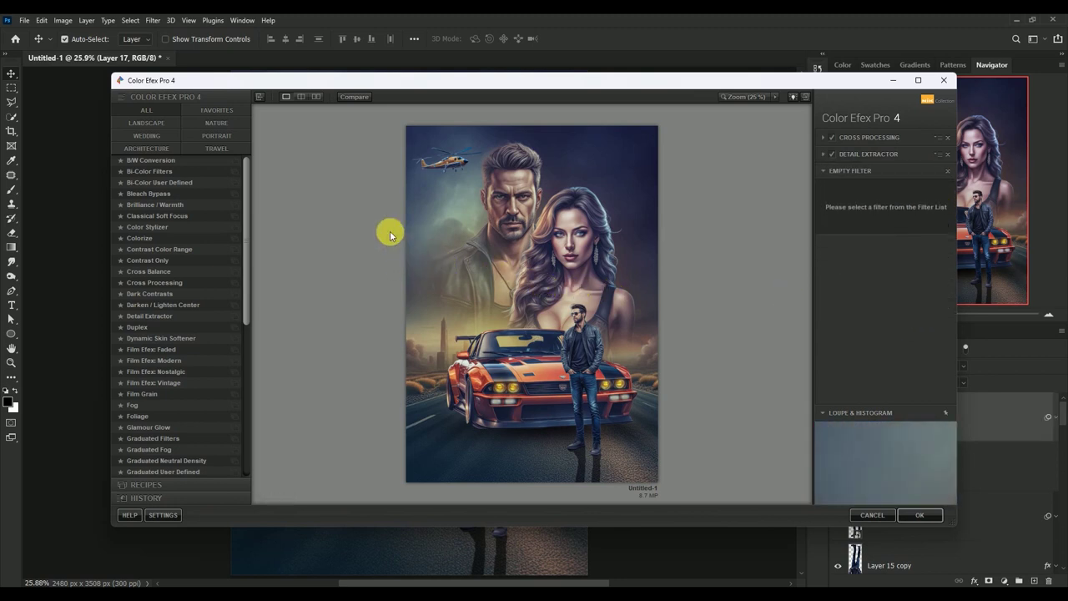
pyautogui.click(211, 204)
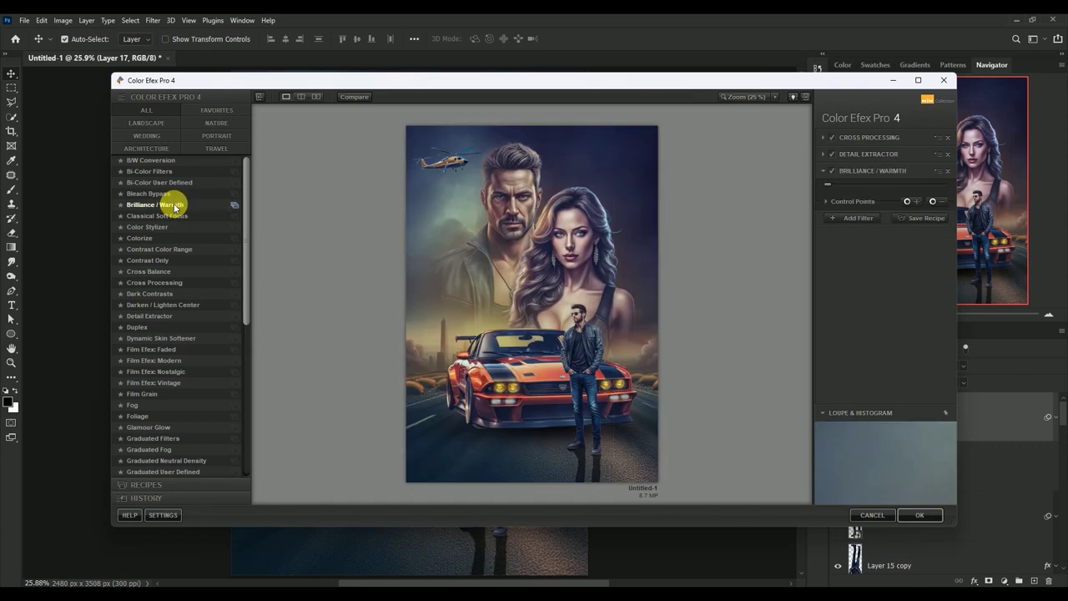
pyautogui.click(942, 191)
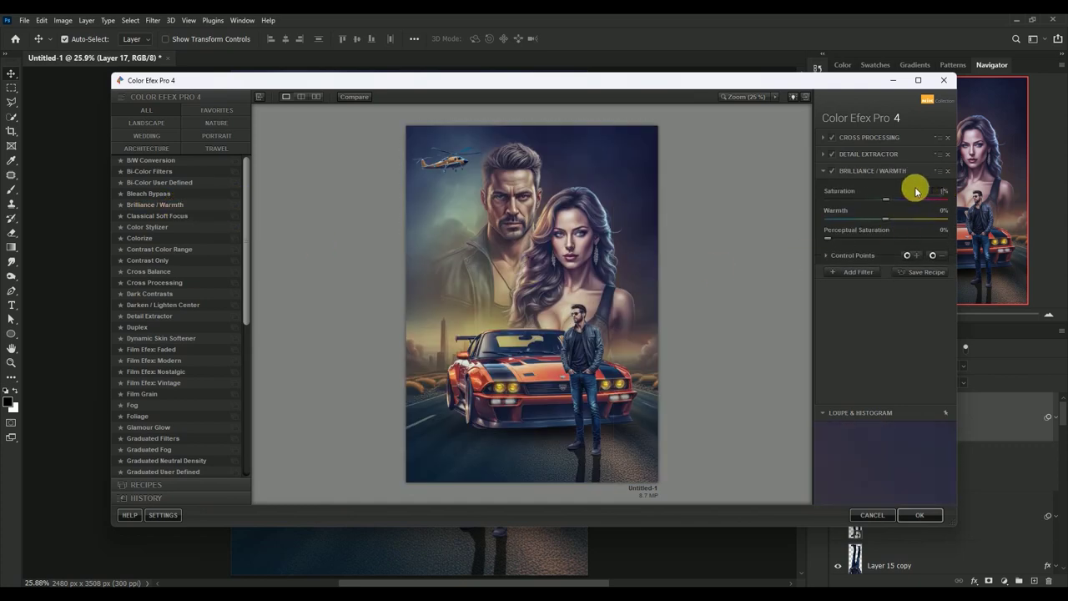
pyautogui.write('0')
pyautogui.press('Tab')
pyautogui.write('-7')
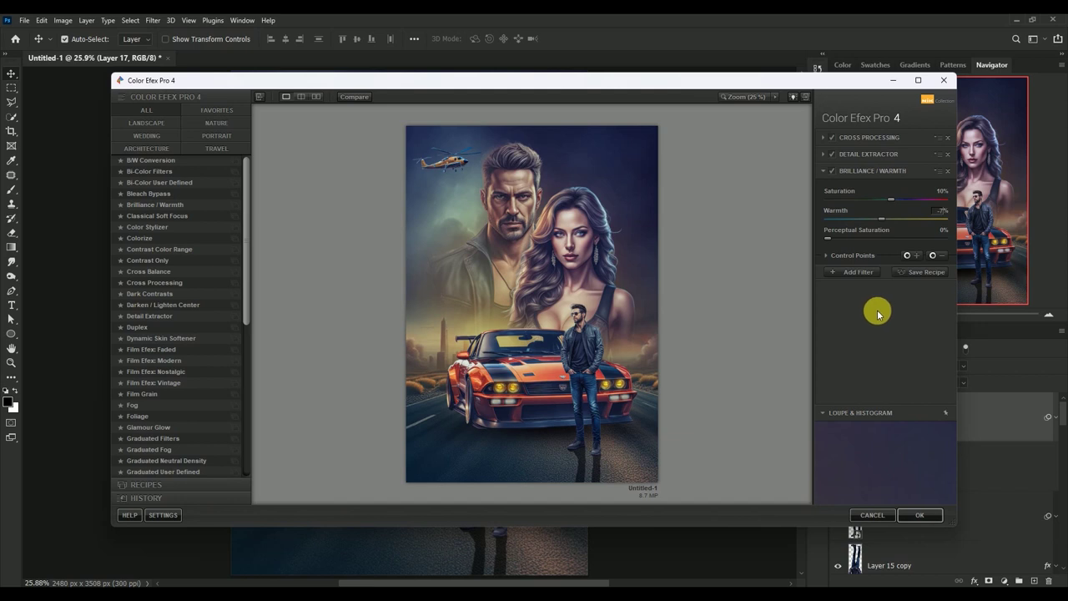
pyautogui.click(861, 272)
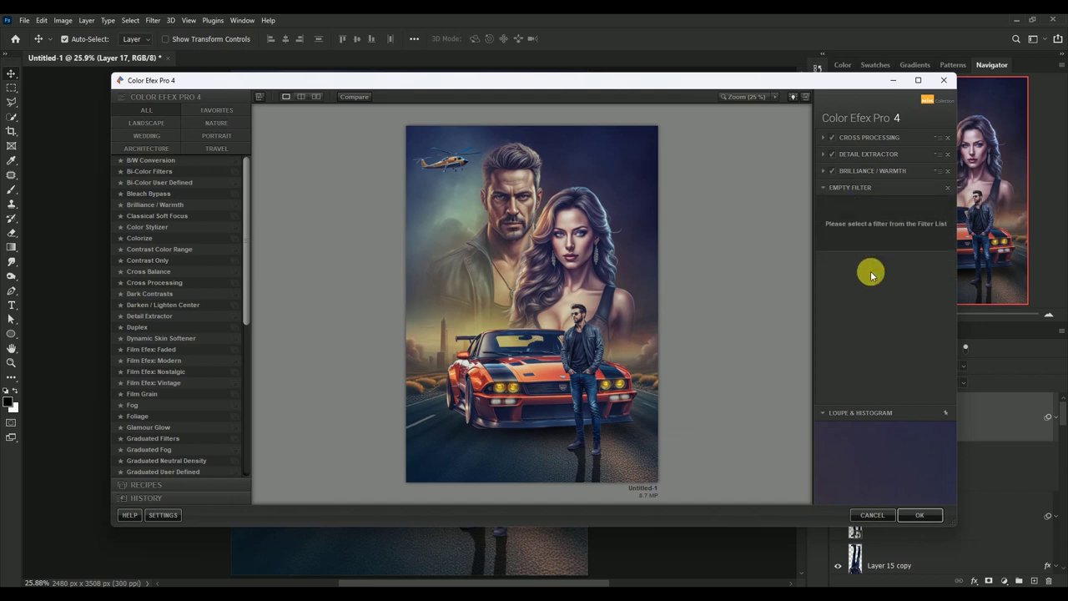
pyautogui.click(922, 512)
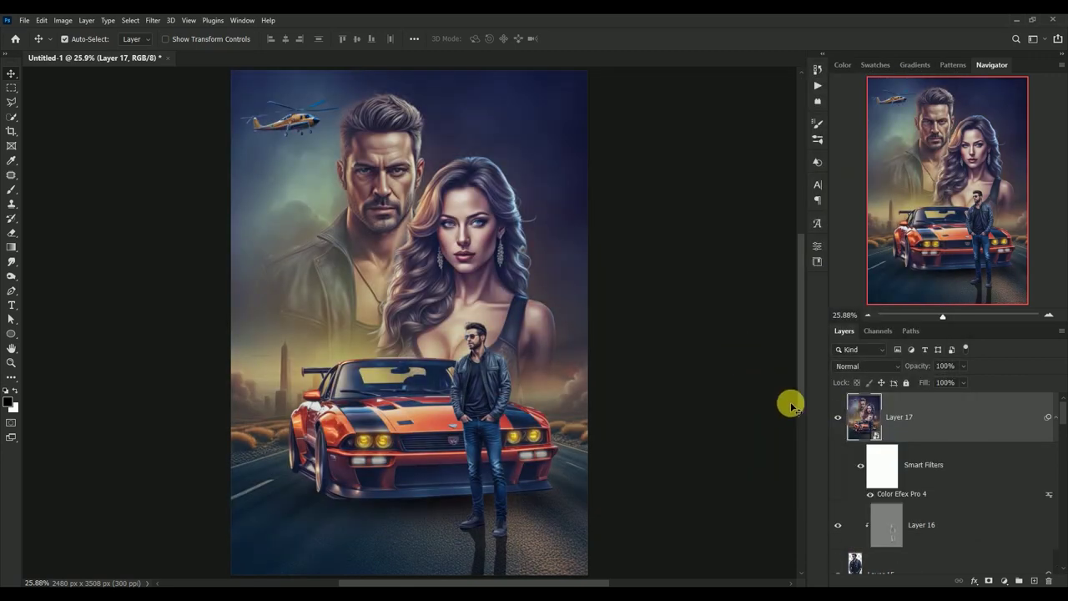
# Stamp the graded poster into smart-object Layer 18 and open the Camera Raw Filter on it.
pyautogui.click(1054, 416)
pyautogui.click(838, 417)
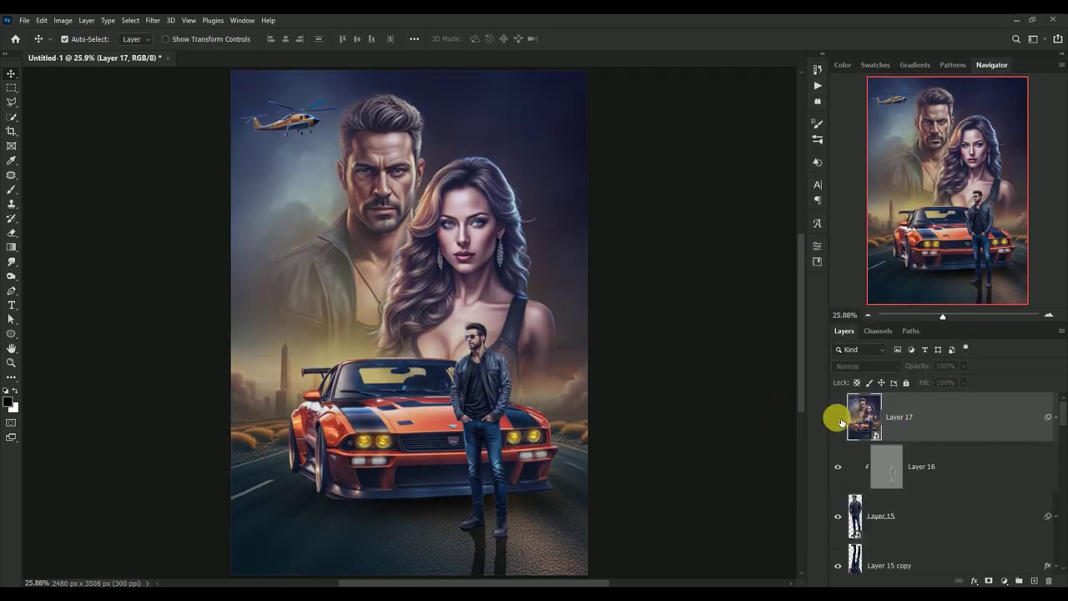
pyautogui.click(838, 417)
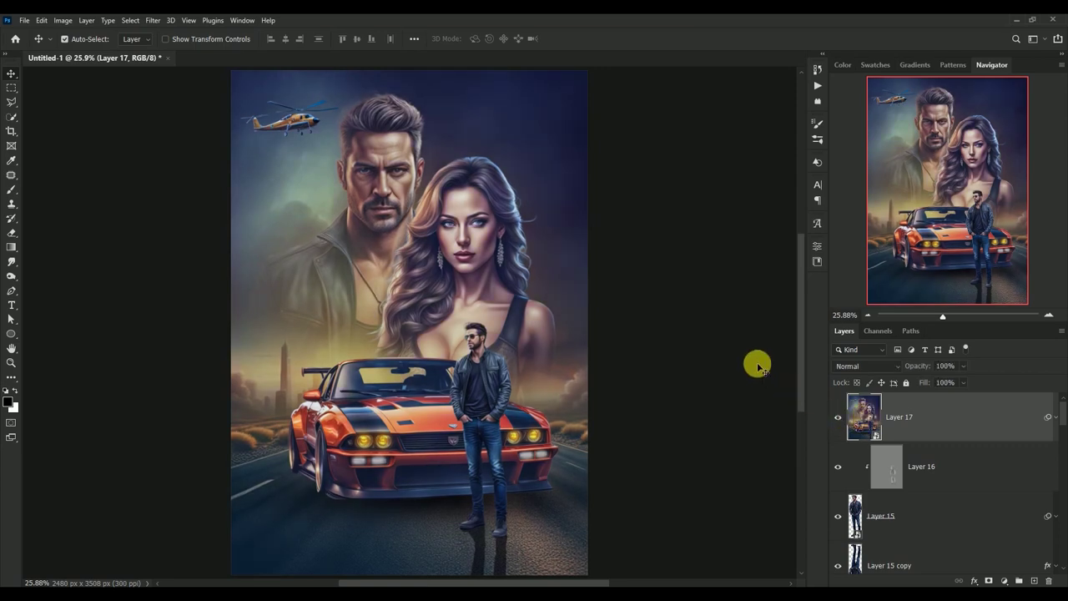
pyautogui.hotkey('ctrl', 'shift', 'alt', 'e')
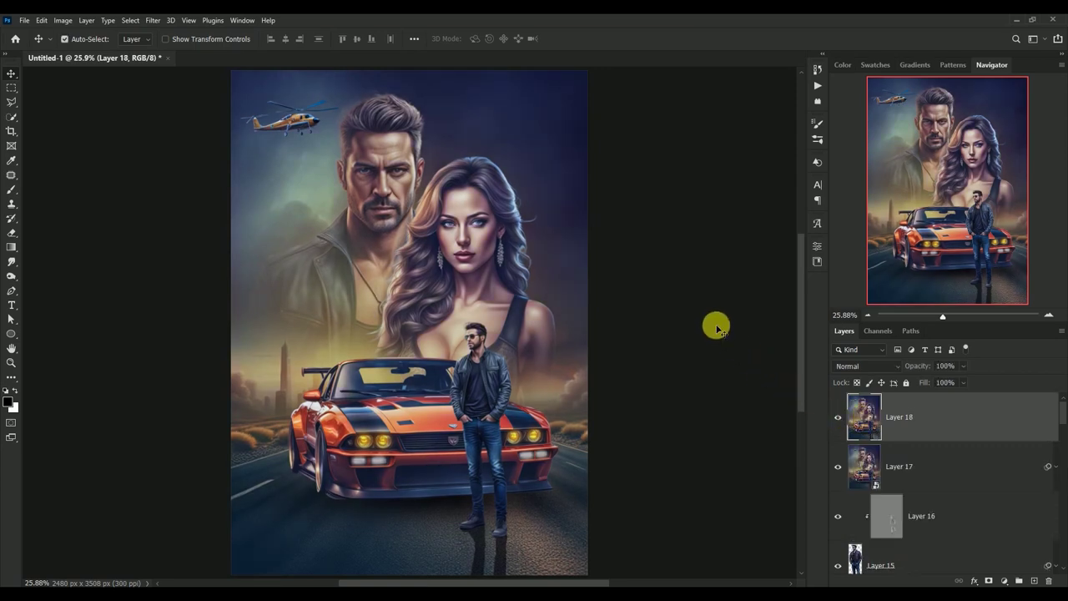
pyautogui.rightClick(950, 417)
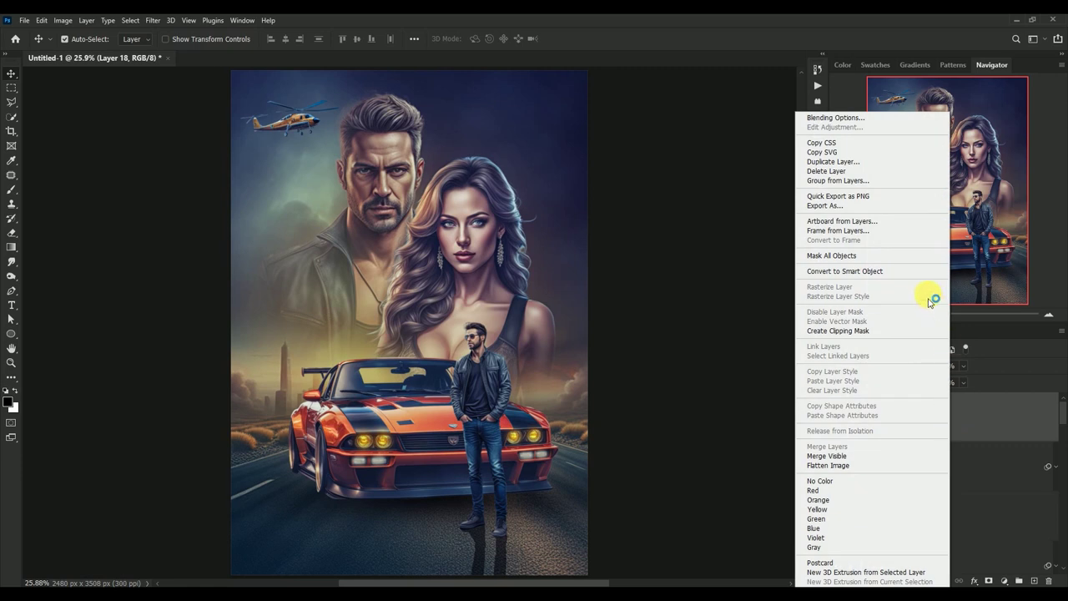
pyautogui.click(905, 272)
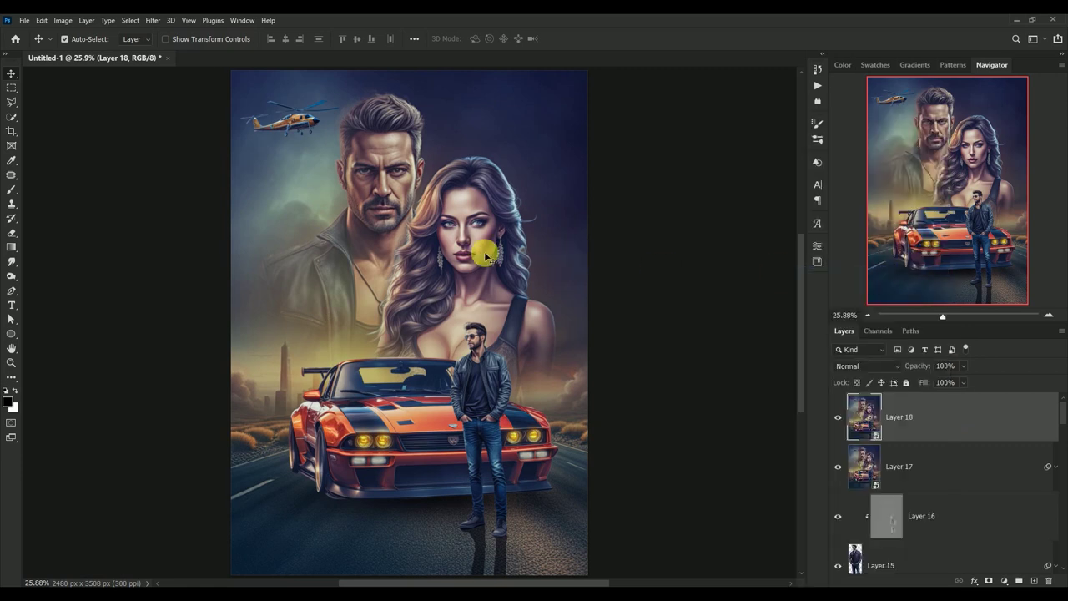
pyautogui.click(153, 20)
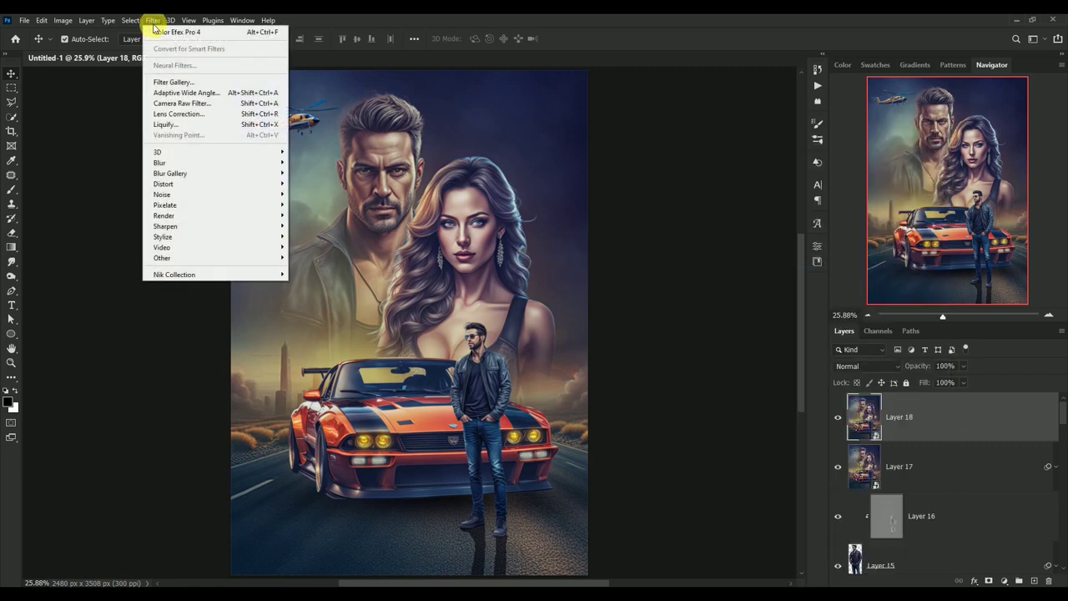
pyautogui.click(165, 104)
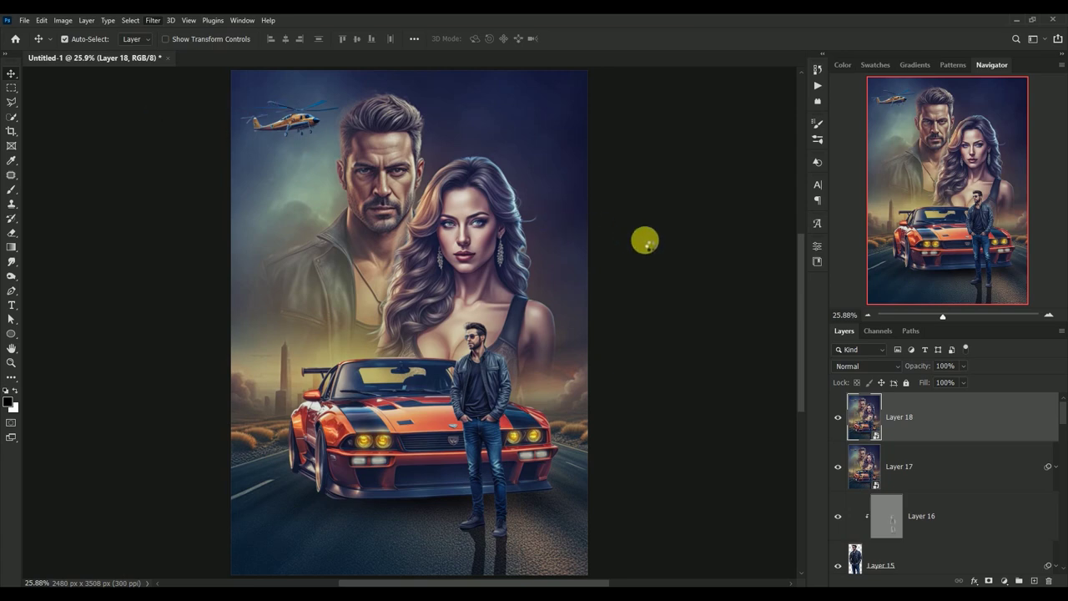
# Apply the Creative - Warm Shadows preset at amount 45.
pyautogui.click(901, 151)
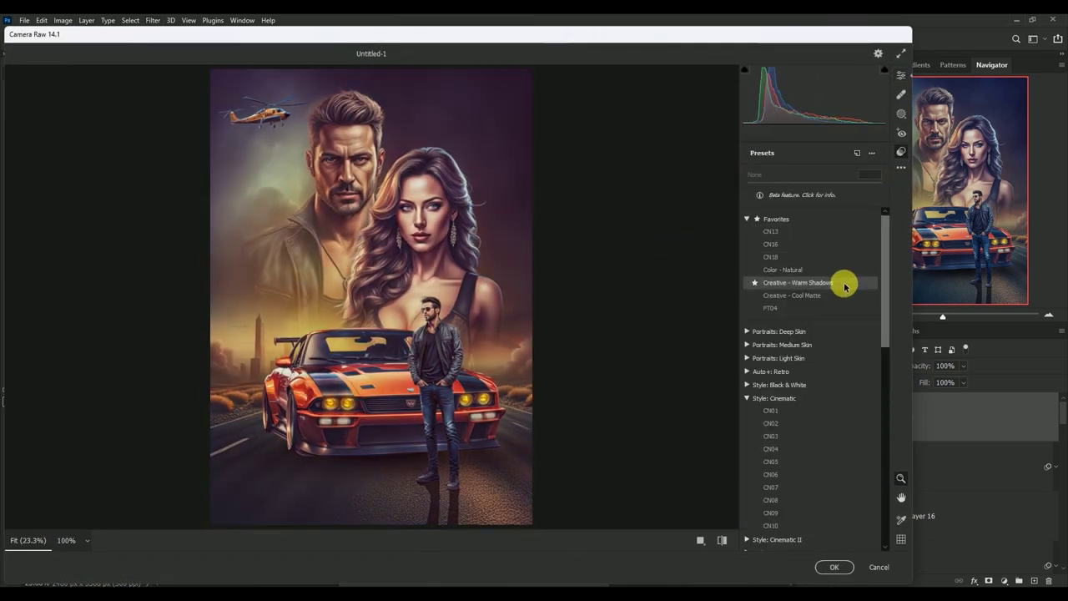
pyautogui.click(844, 285)
pyautogui.click(872, 178)
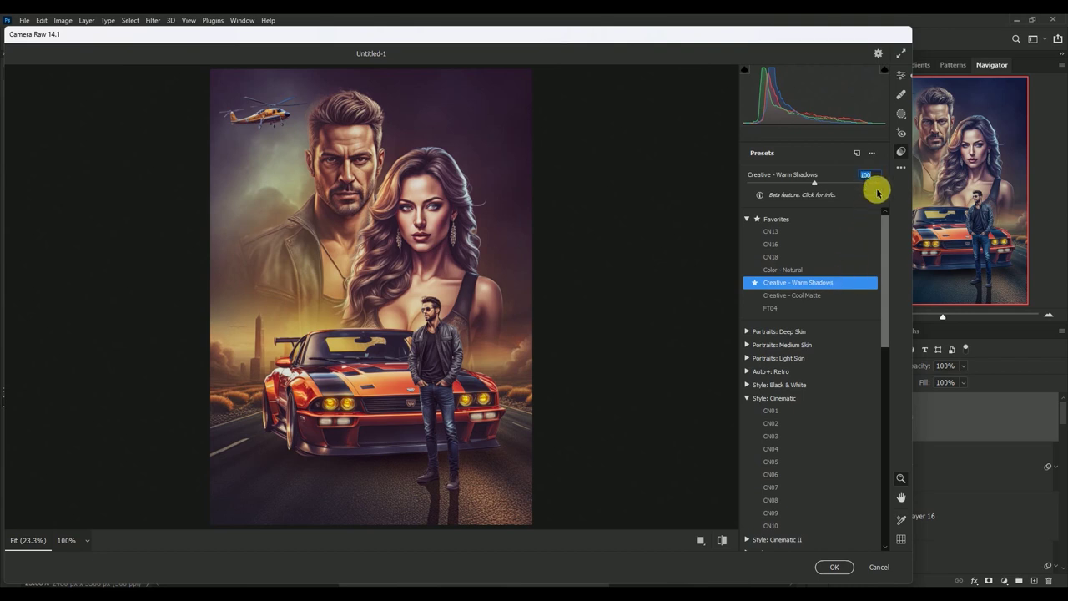
pyautogui.write('5')
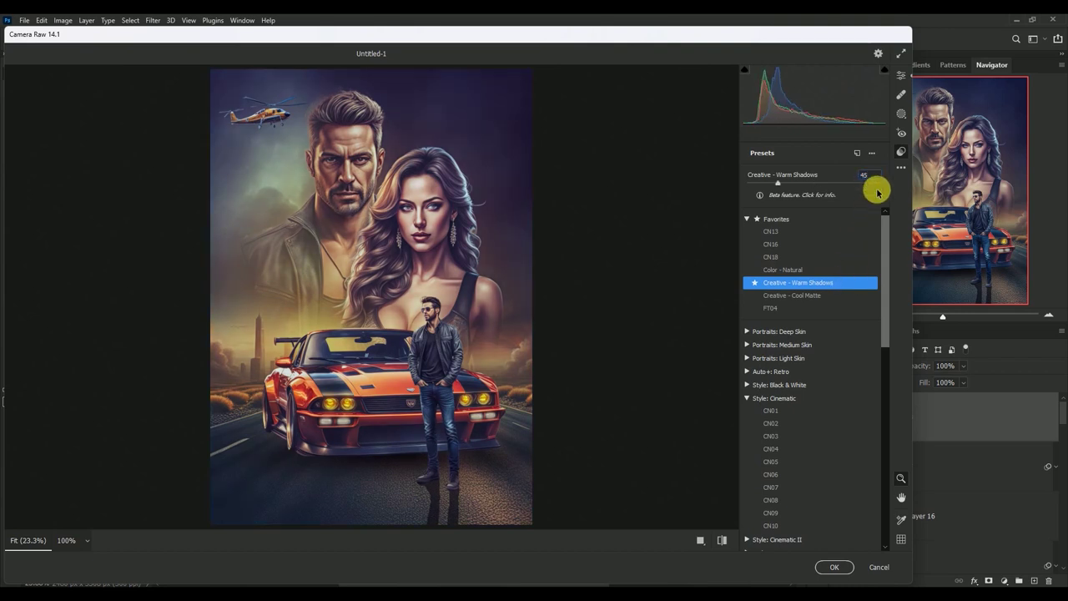
# In Basic, set Tint +14, Contrast +5, Highlights -12, Shadows +17, Texture +15, Clarity +20.
pyautogui.click(900, 75)
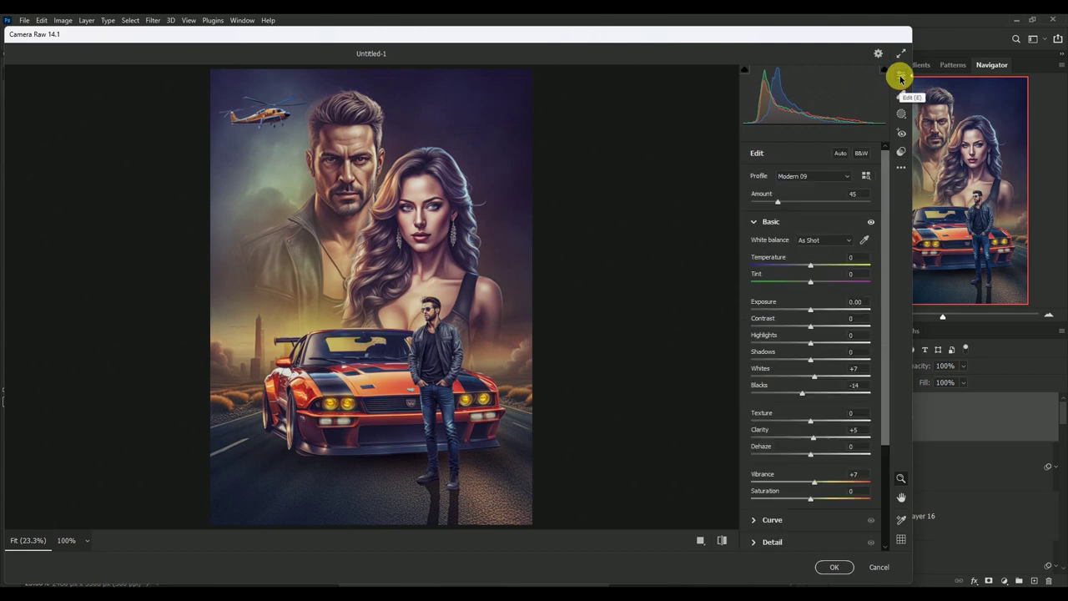
pyautogui.click(863, 256)
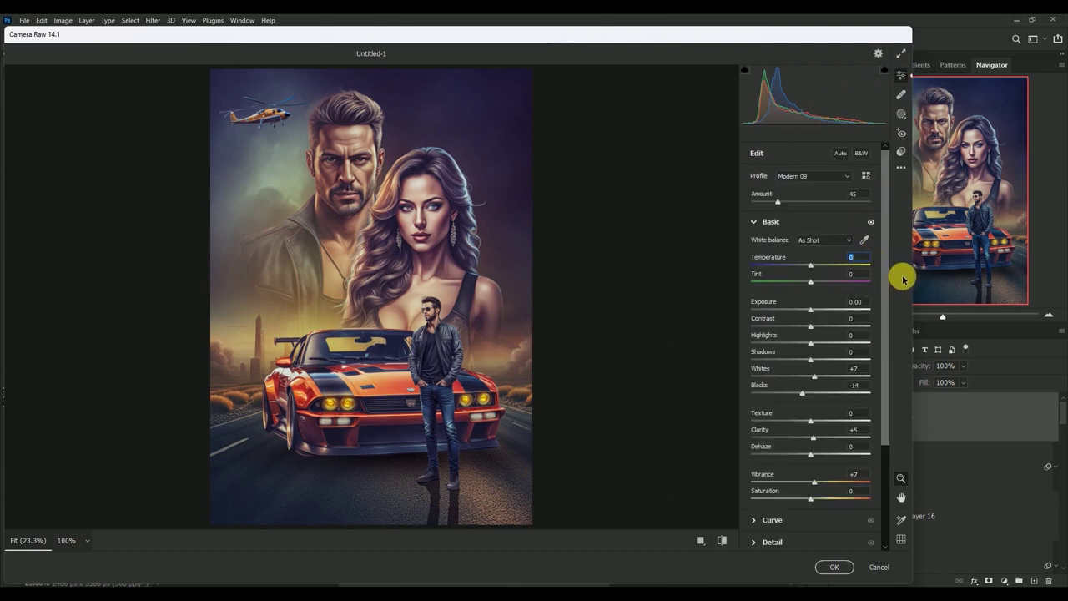
pyautogui.press('Tab')
pyautogui.write('+')
pyautogui.write('4')
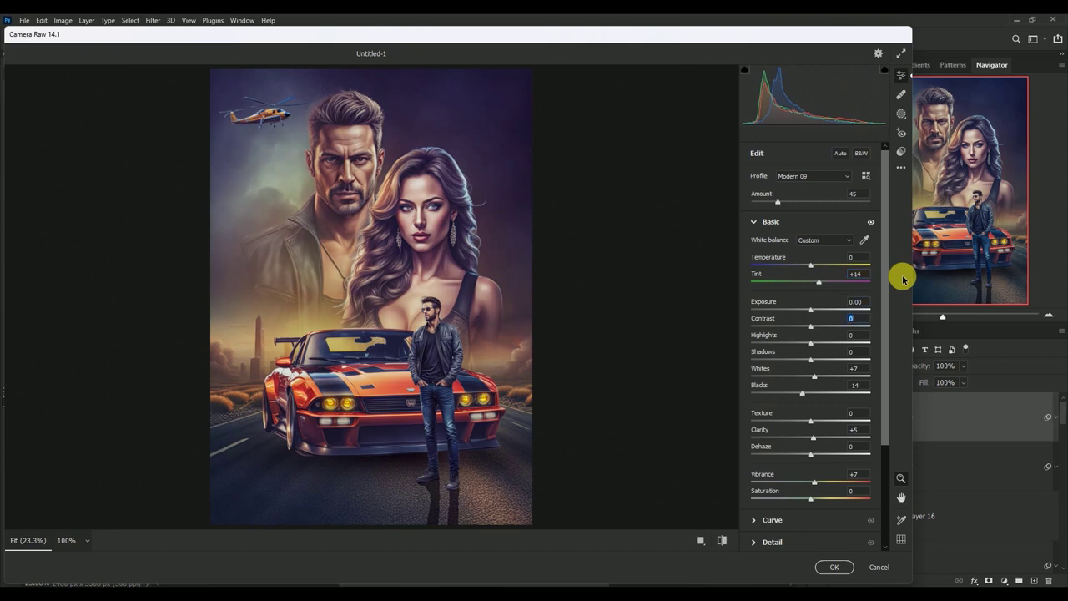
pyautogui.write('5')
pyautogui.write('2')
pyautogui.press('Tab')
pyautogui.press('Tab')
pyautogui.write('+')
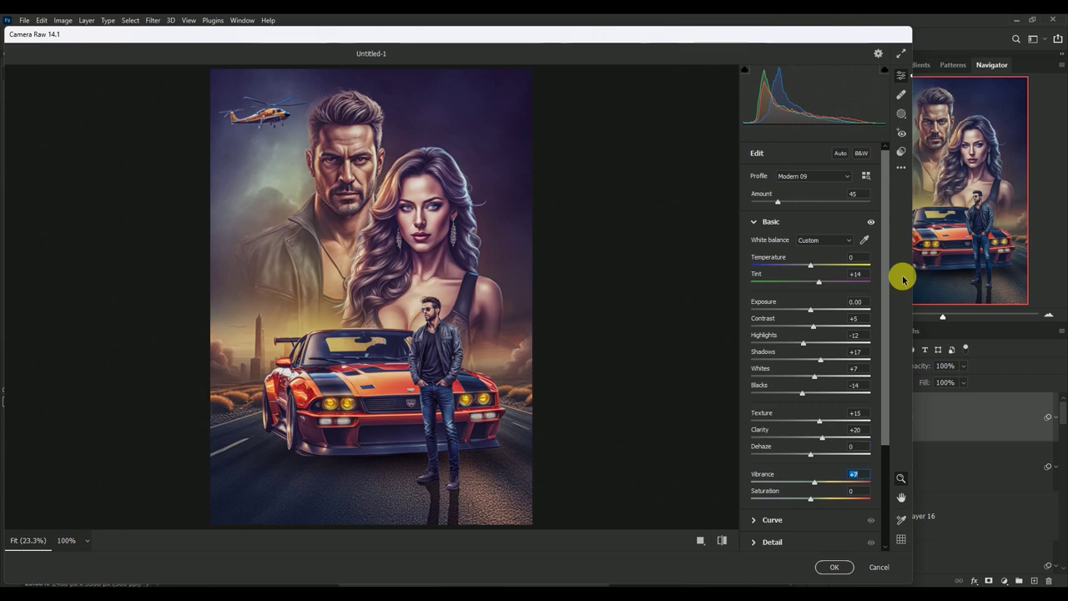
# Set Sharpening to 60 and Color Noise Reduction to 24 in the Detail panel.
pyautogui.moveTo(887, 302); pyautogui.dragTo(889, 424)
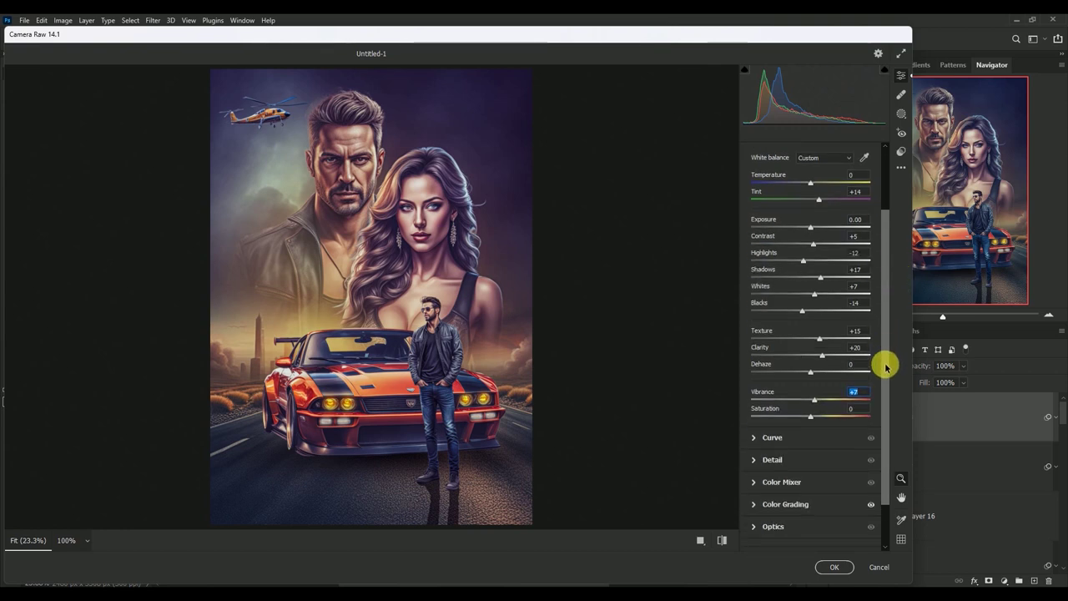
pyautogui.click(779, 406)
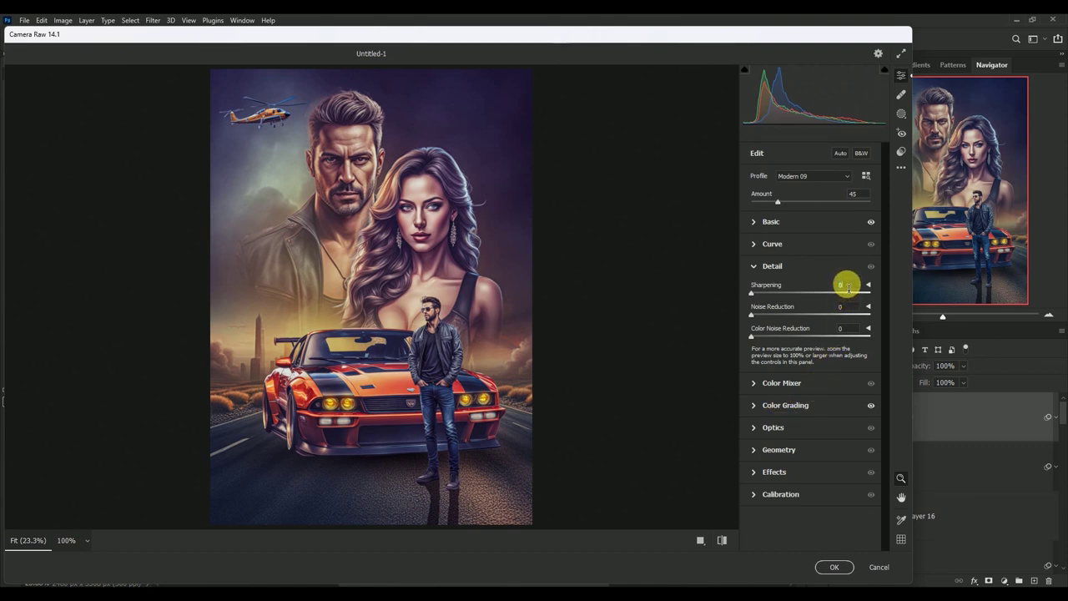
pyautogui.click(849, 288)
pyautogui.write('60')
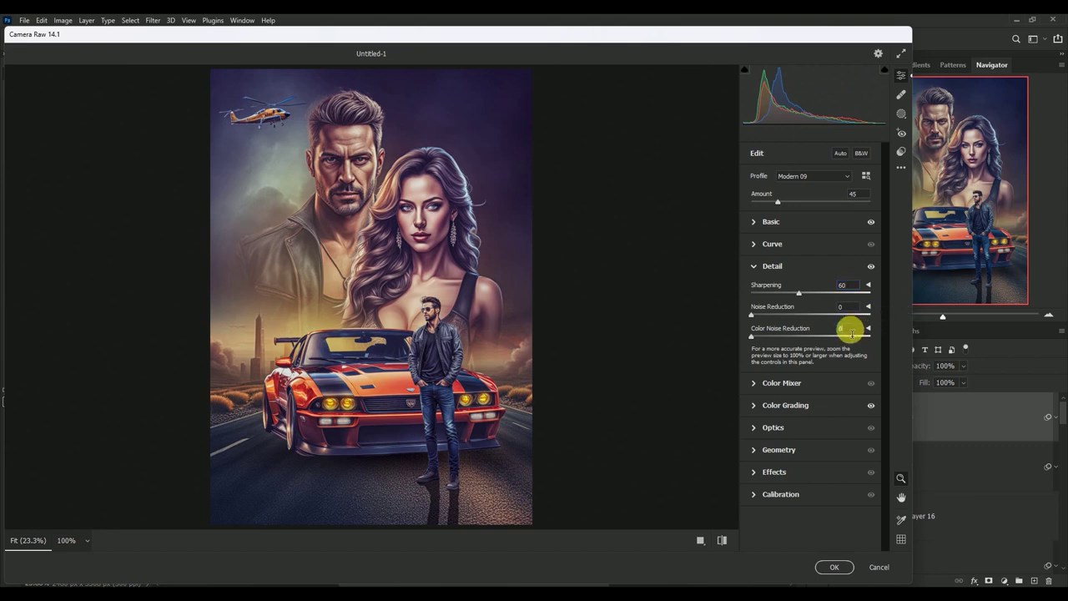
pyautogui.click(852, 332)
pyautogui.write('24')
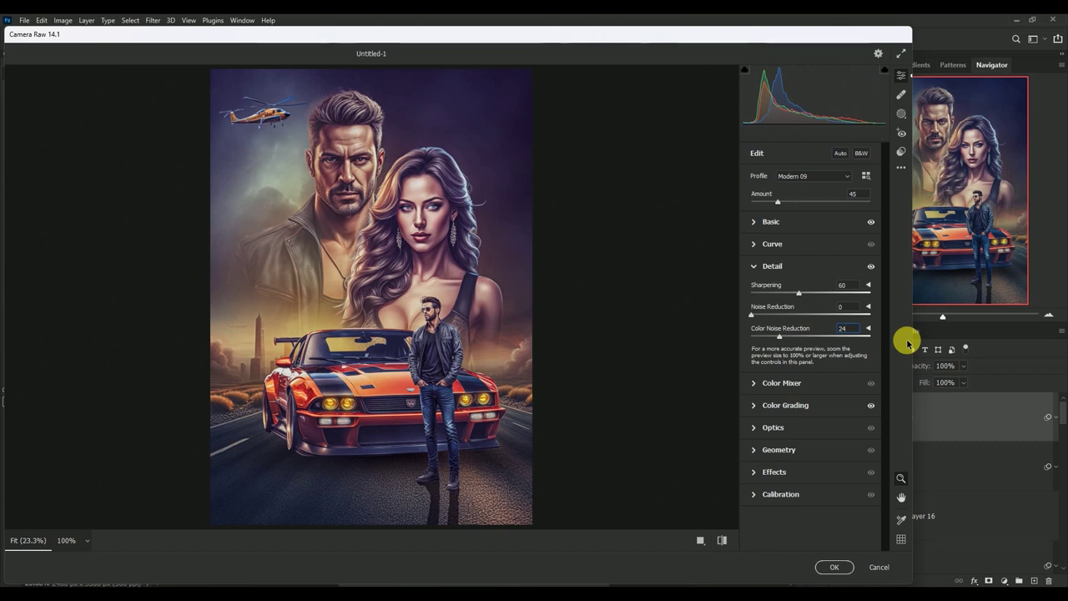
# Add a vignette of -10 with roundness +68 and feather 35, and apply Camera Raw.
pyautogui.click(777, 471)
pyautogui.click(841, 419)
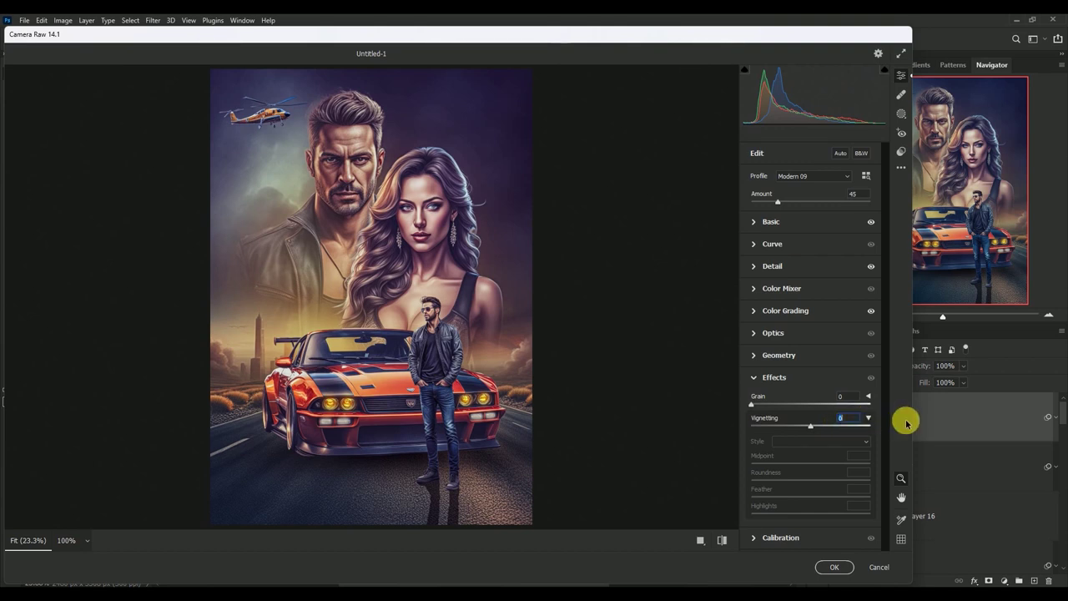
pyautogui.write('10')
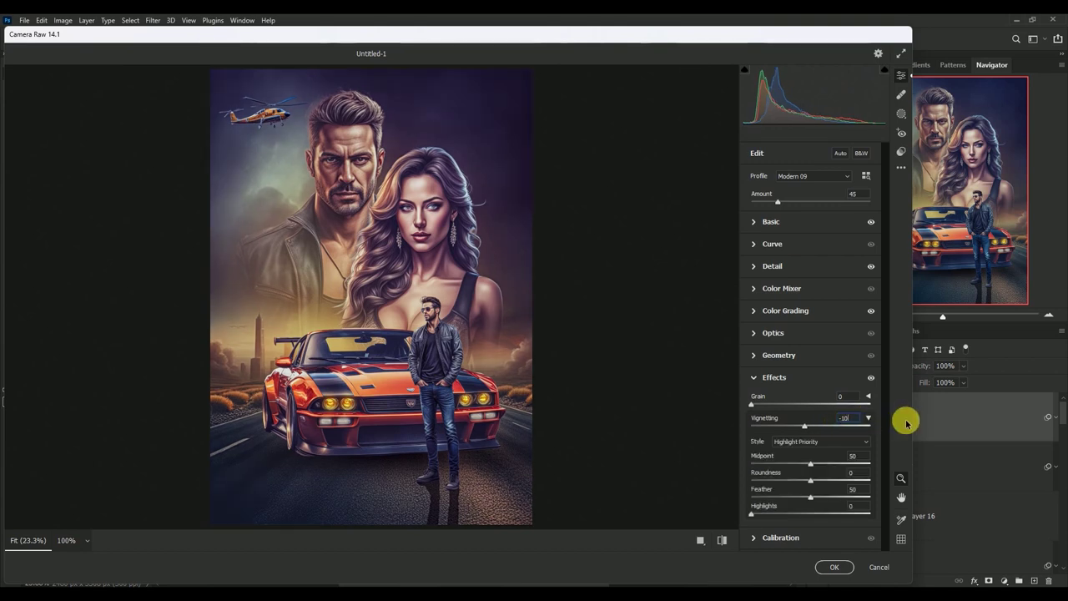
pyautogui.click(852, 473)
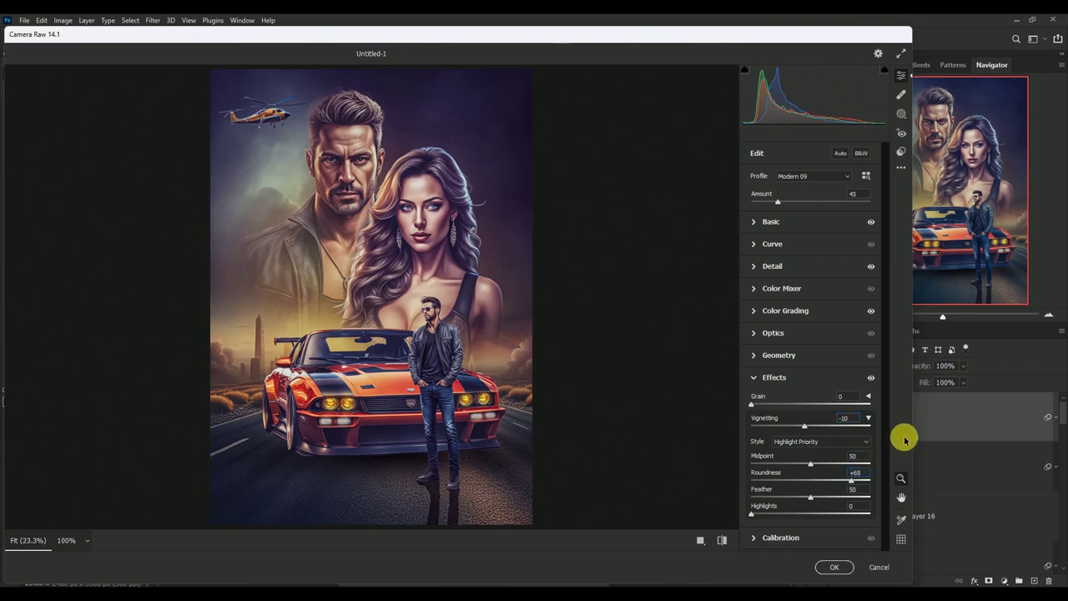
pyautogui.click(858, 489)
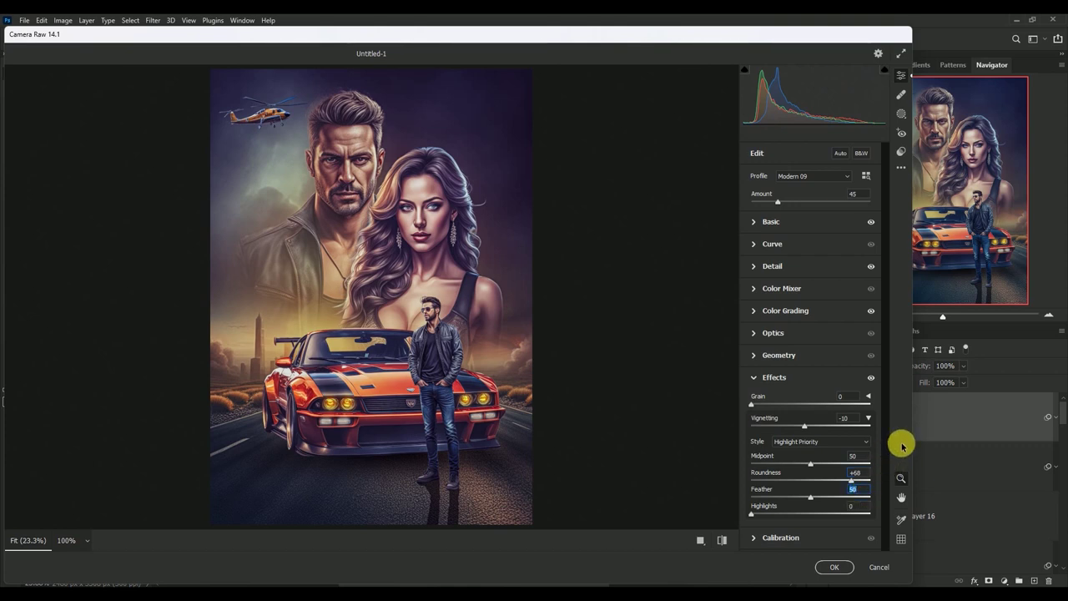
pyautogui.write('35')
pyautogui.click(852, 506)
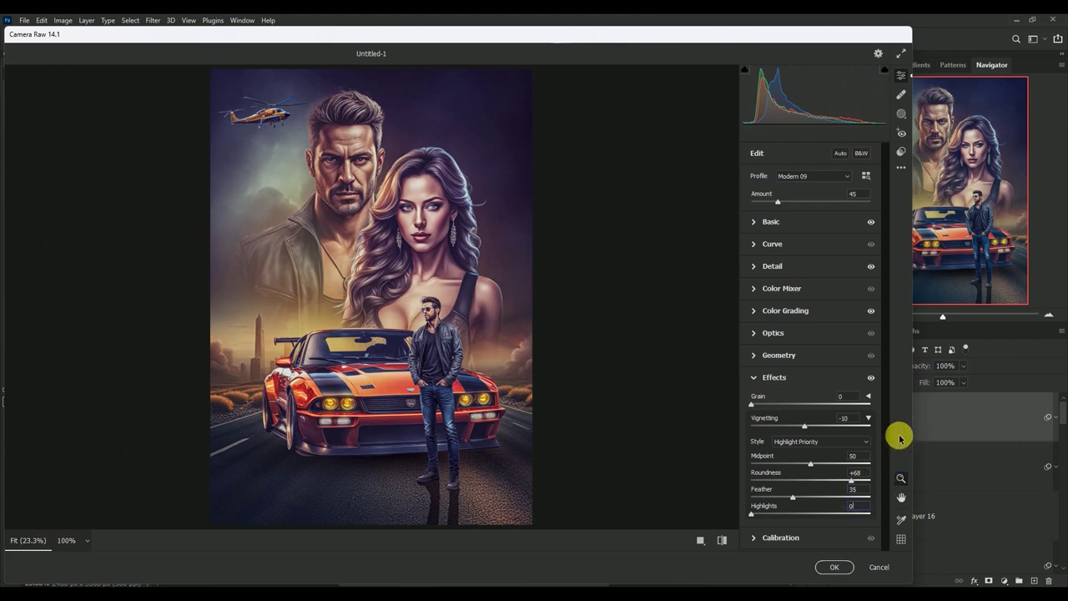
pyautogui.click(834, 567)
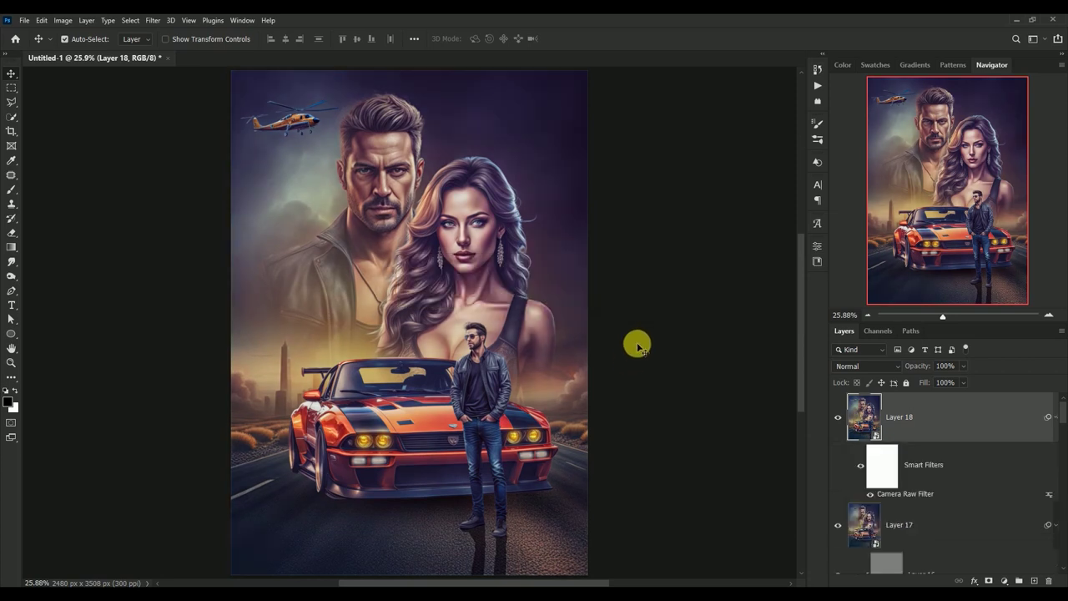
# Add a Color Lookup adjustment layer loaded with Soft_Warming.look.
pyautogui.click(1055, 416)
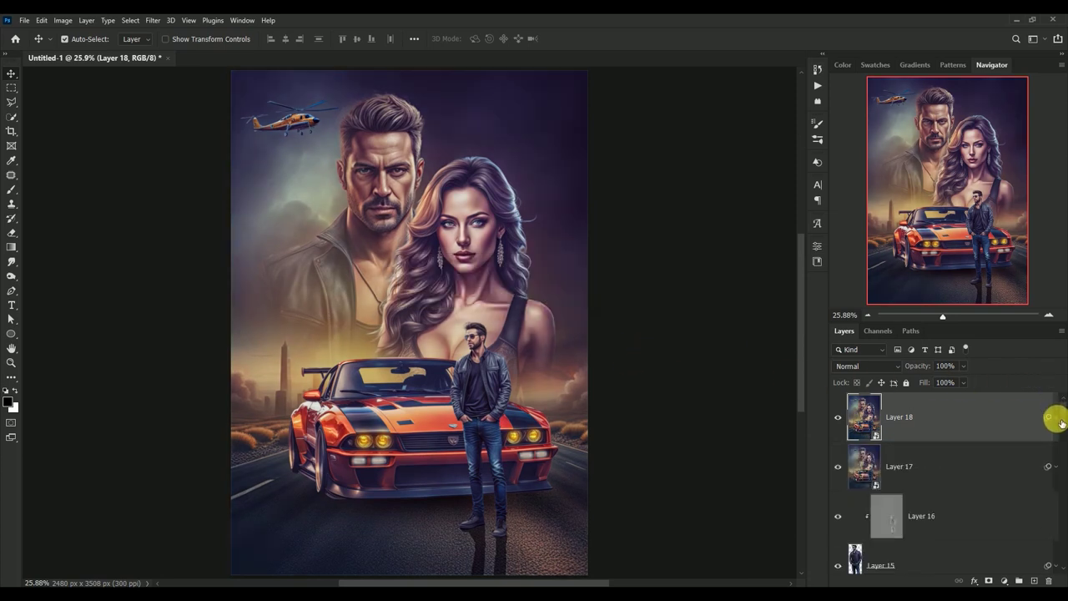
pyautogui.click(838, 417)
pyautogui.click(838, 417)
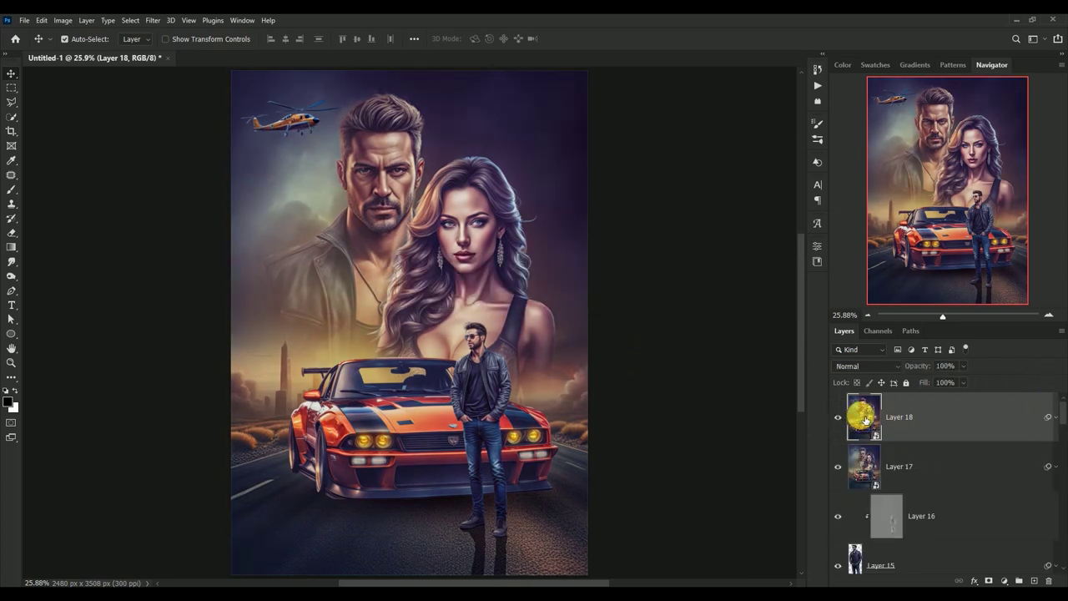
pyautogui.click(1004, 581)
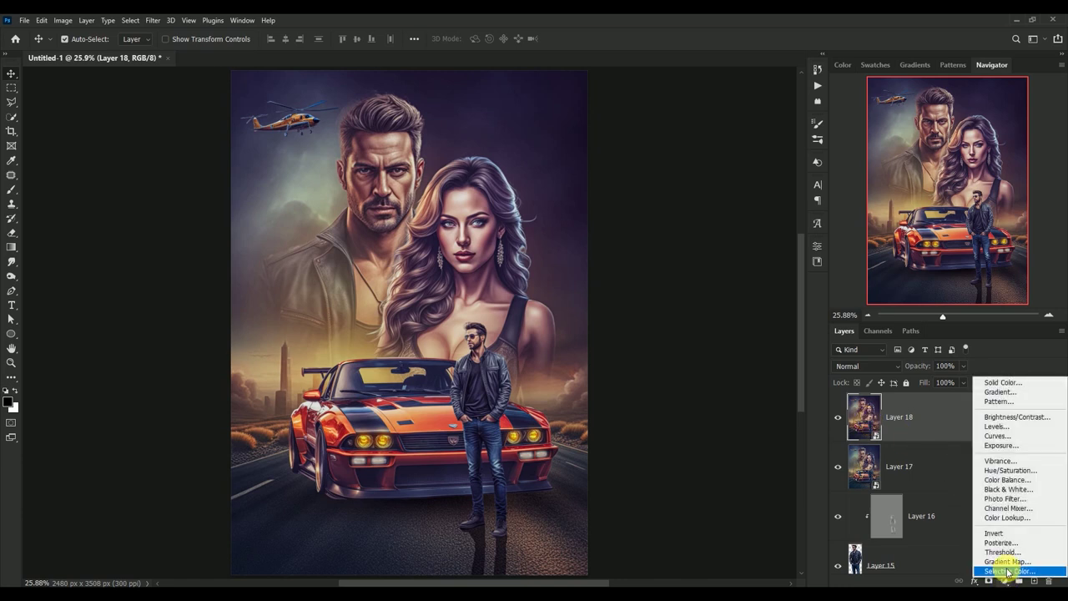
pyautogui.click(1000, 518)
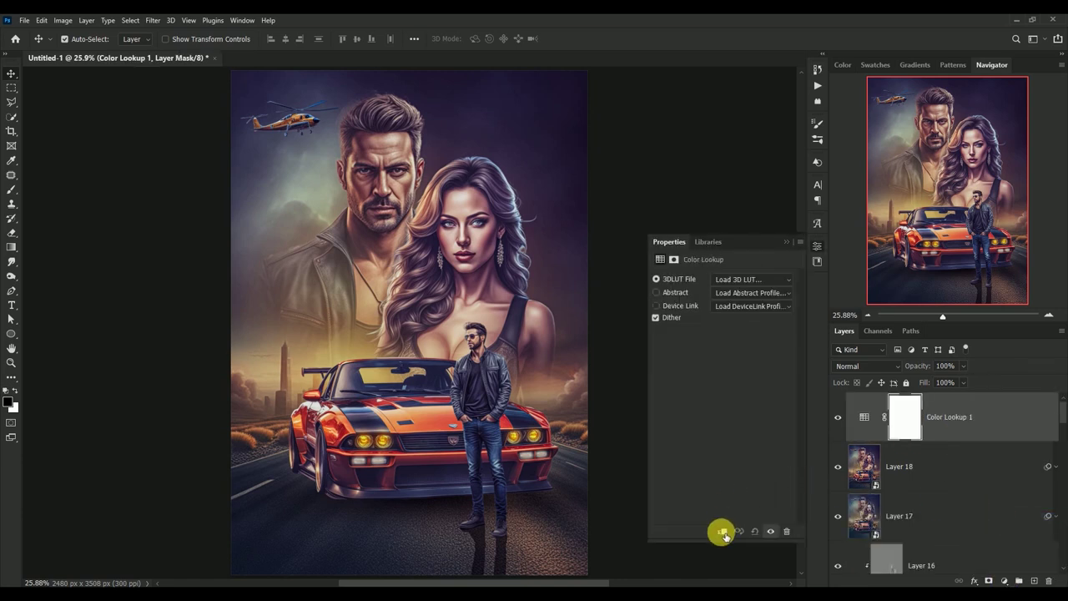
pyautogui.click(739, 281)
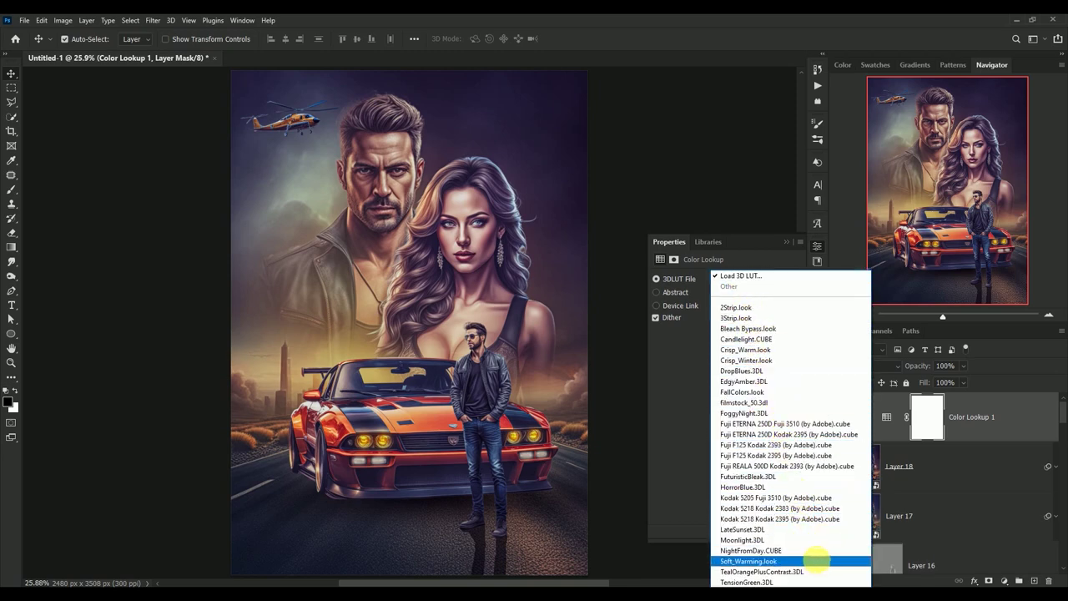
pyautogui.click(817, 561)
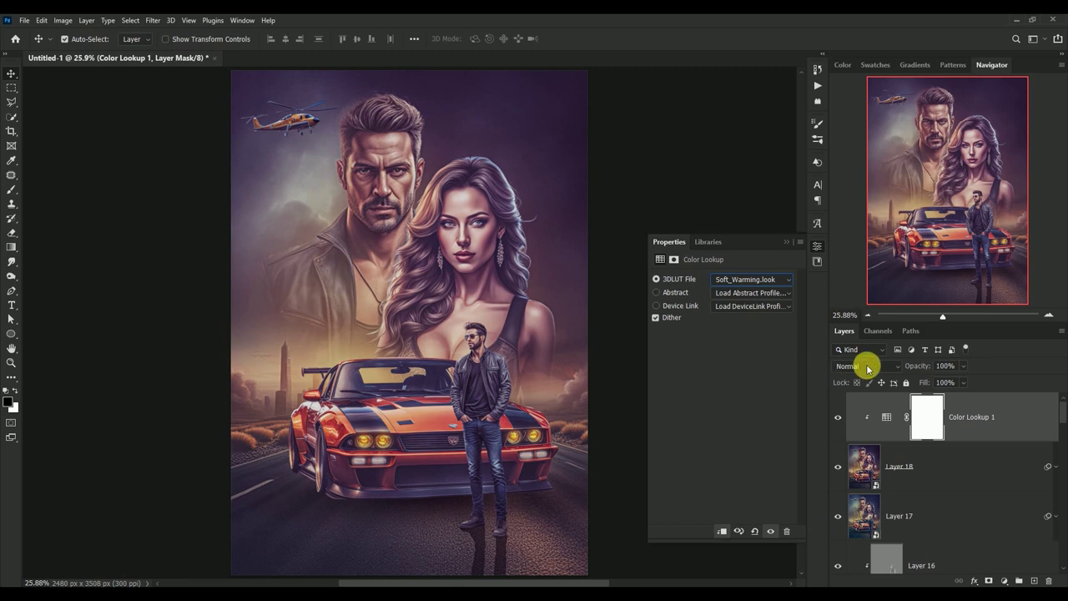
# Set the Color Lookup layer to 20% opacity, compare it, and fit the poster to the window.
pyautogui.click(947, 366)
pyautogui.write('20')
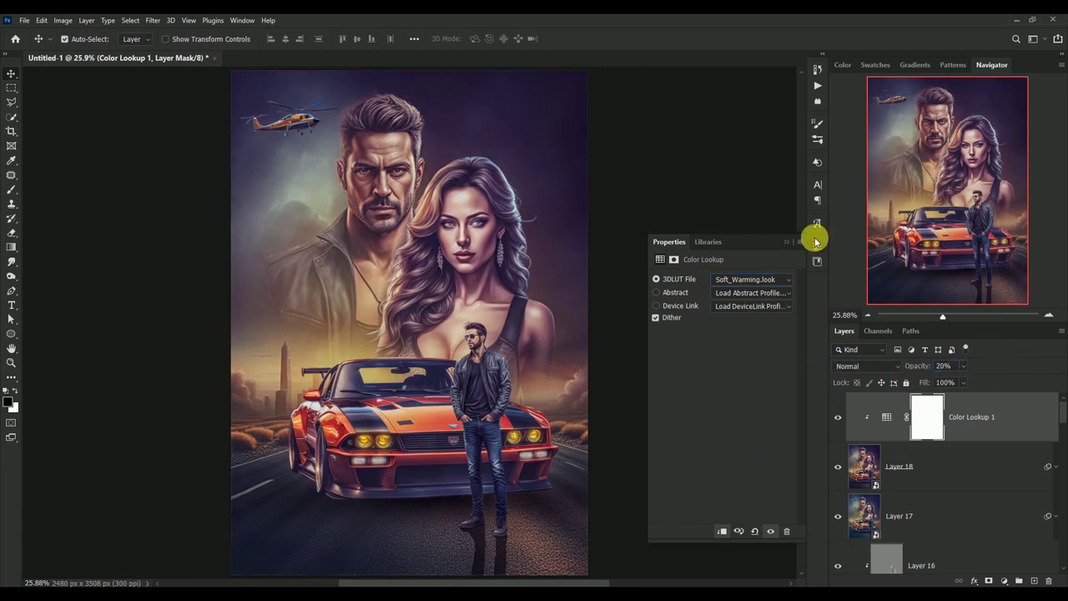
pyautogui.click(784, 241)
pyautogui.click(841, 417)
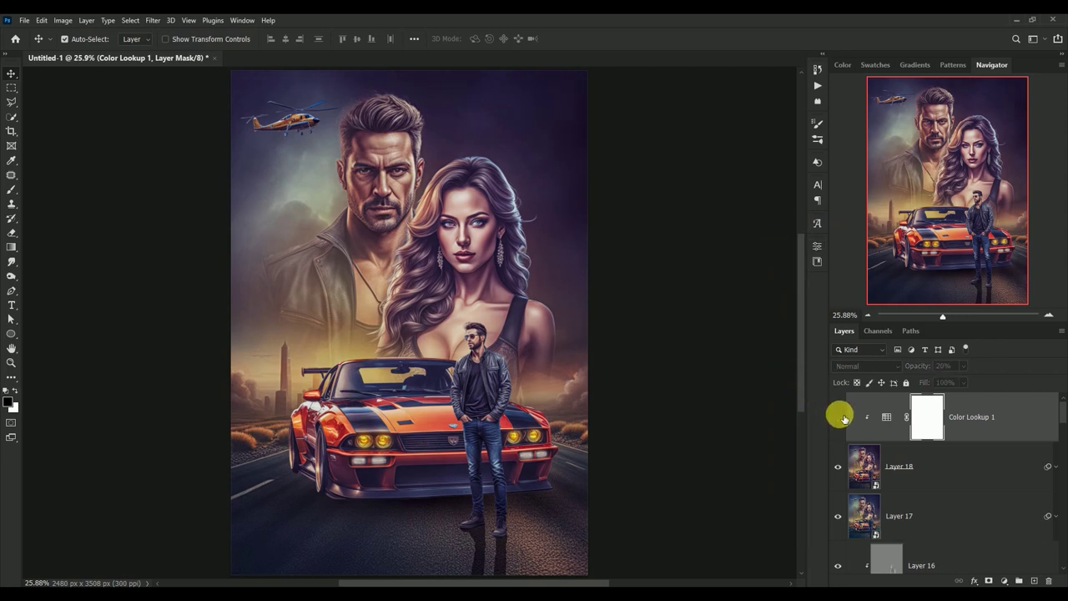
pyautogui.click(839, 418)
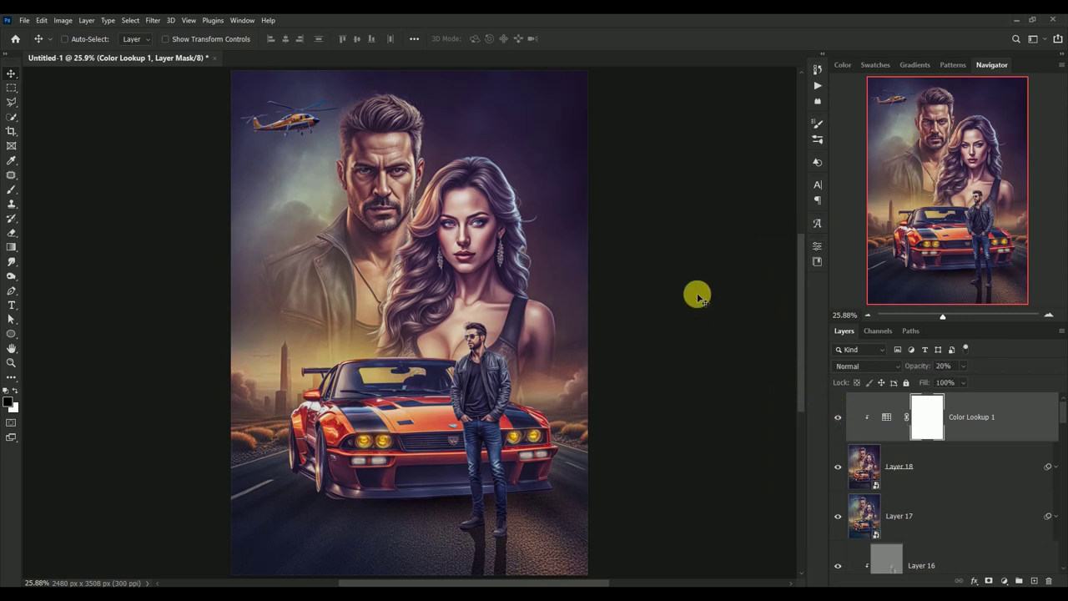
pyautogui.hotkey('ctrl', '-')
pyautogui.hotkey('ctrl', '-')
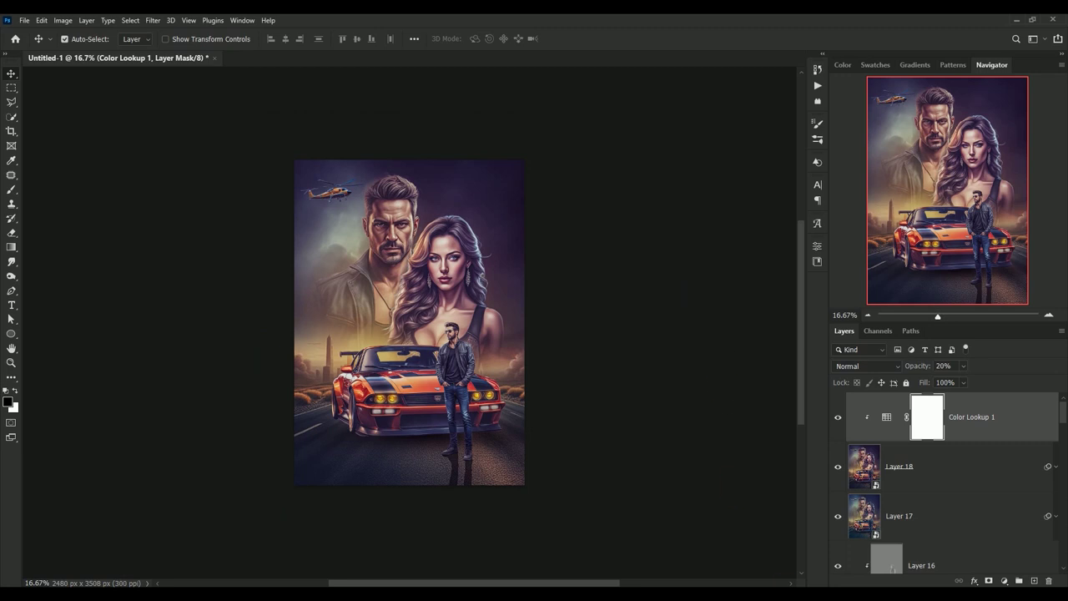
pyautogui.hotkey('ctrl', '0')
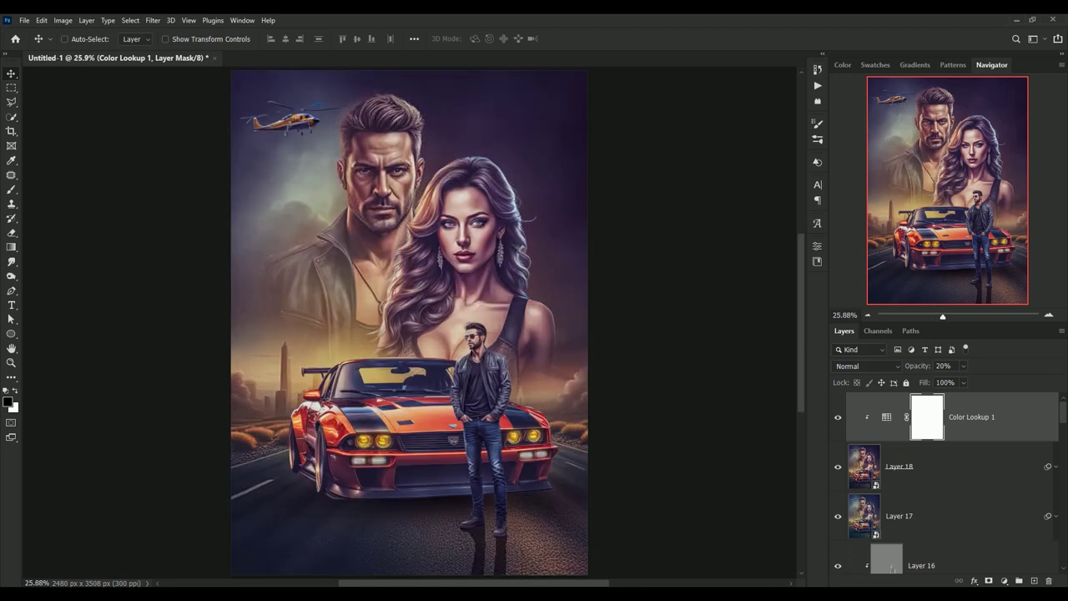